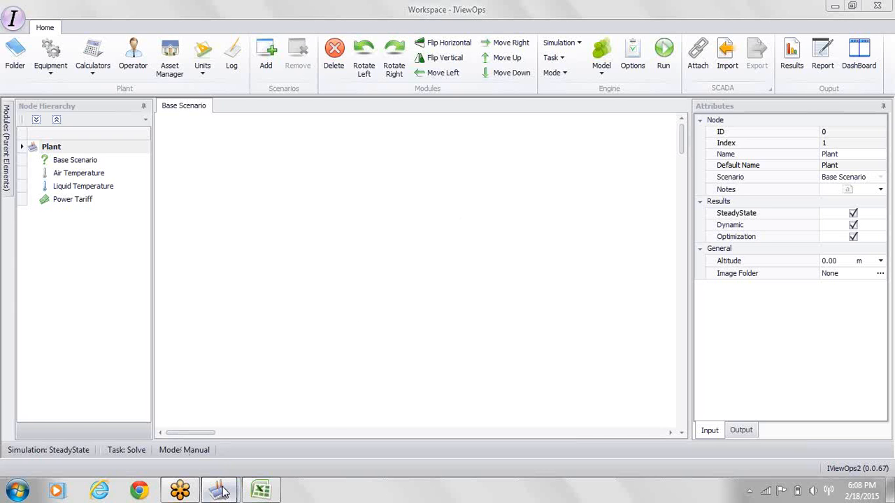
Step: Bring up the Basic_Plant_4_R67.ivo workspace to view the finished plant layout
mouse_move(220, 491)
left_click(253, 453)
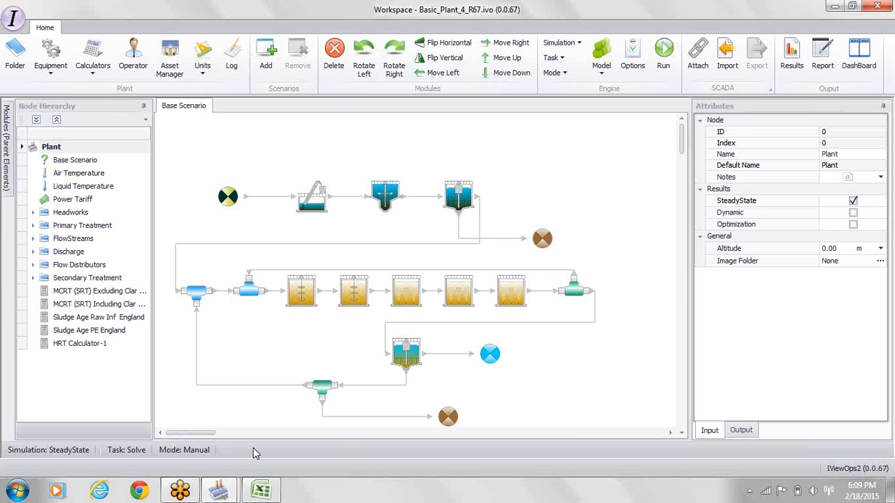
Step: Switch to Influent Pattern1.xlsx in Excel and examine the influent flow, WAS, aeration DO and Anoxic 2 air on/off charts
left_click(260, 492)
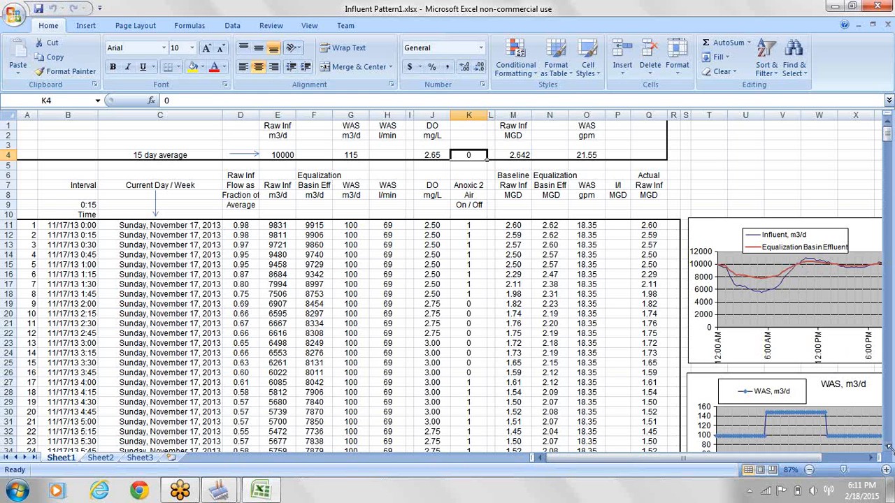
left_click_drag(889, 450, 889, 450)
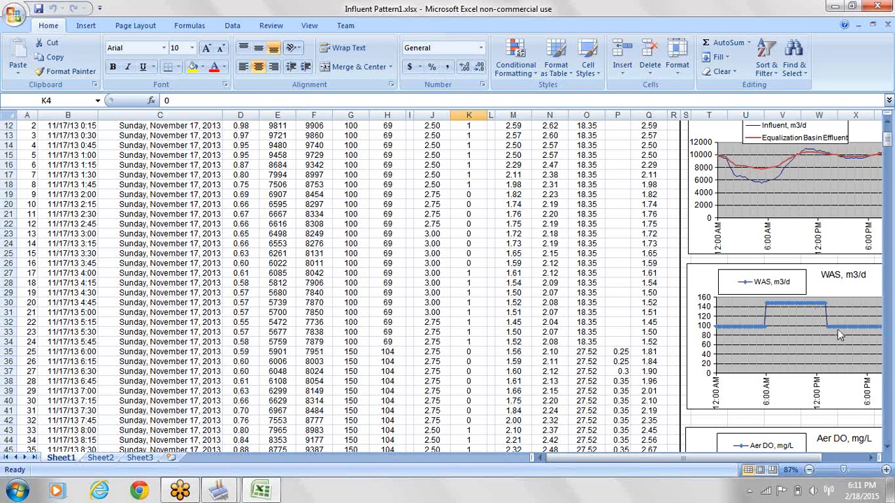
left_click(888, 449)
left_click(888, 449)
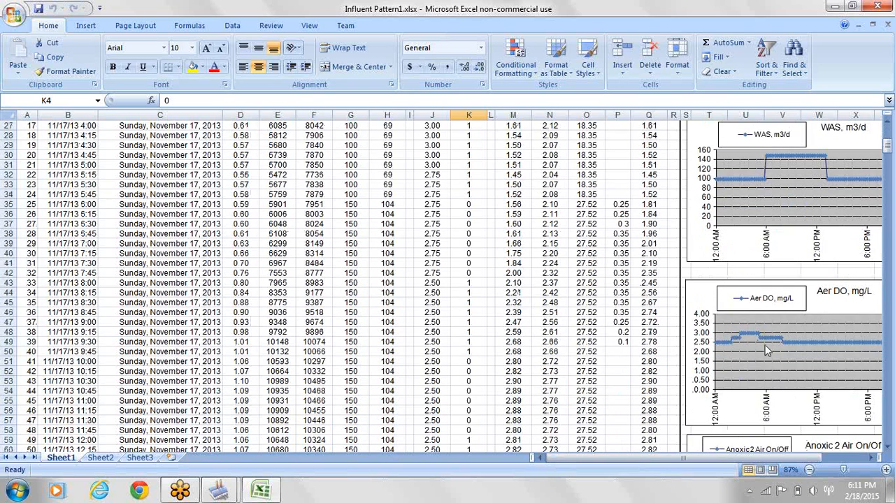
left_click(888, 449)
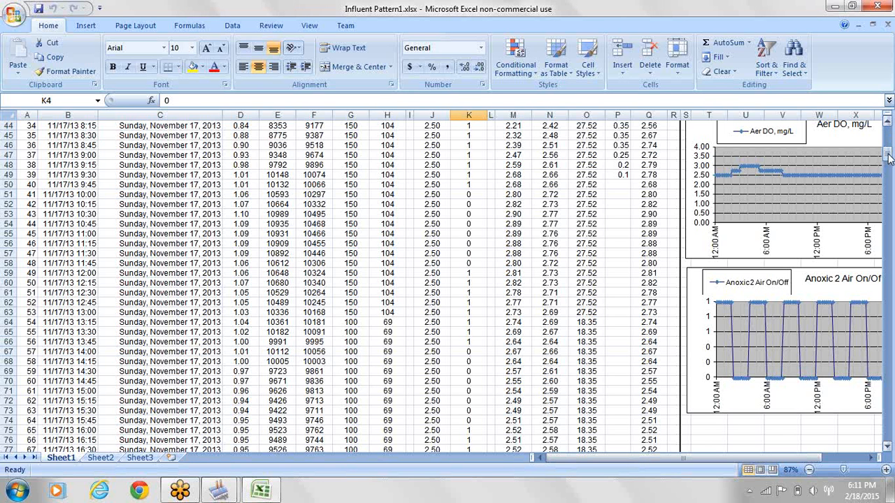
left_click_drag(888, 157, 887, 135)
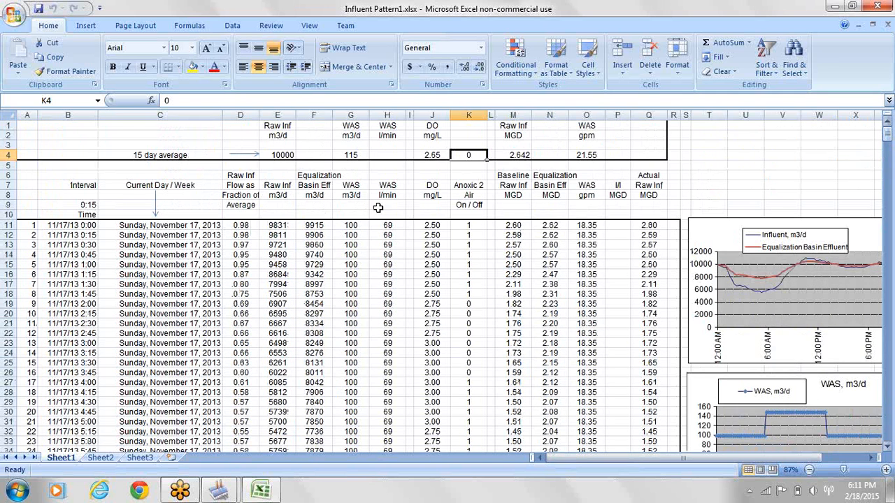
Step: Review the 15-minute interval rows on Sheet1 from the first November 17 entry through the start of November 18
left_click(25, 226)
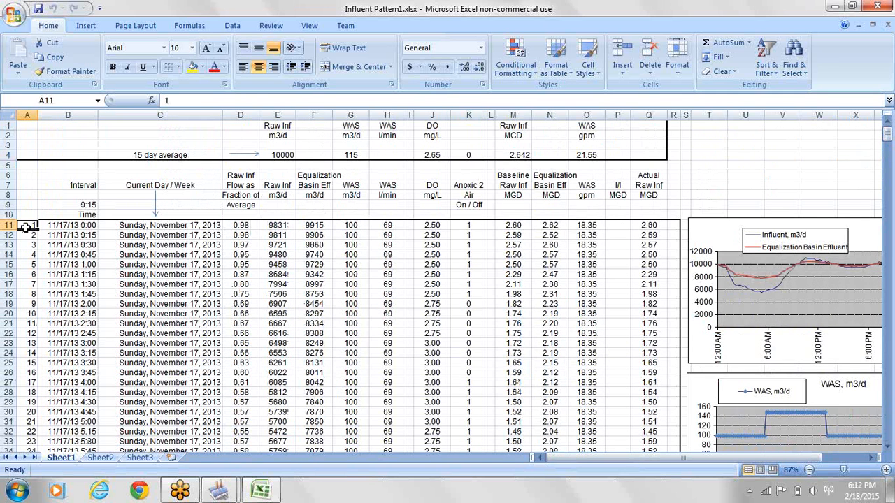
left_click(53, 225)
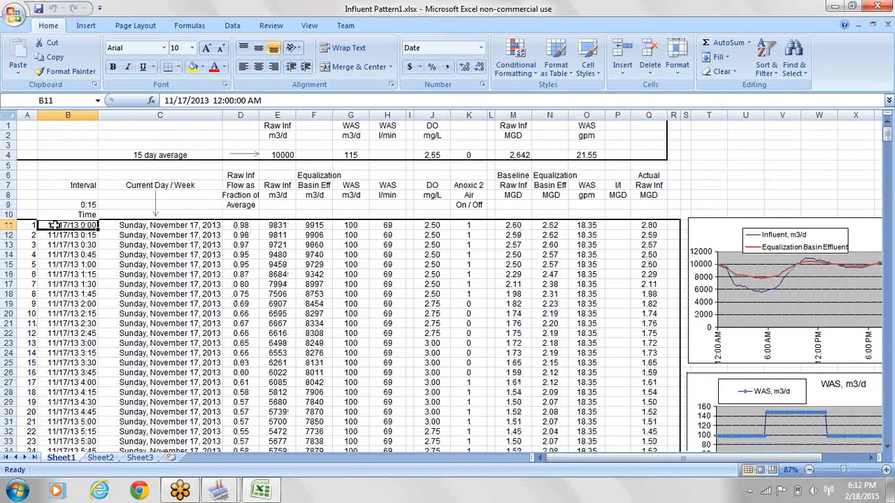
key("Page_Down")
key("Page_Down")
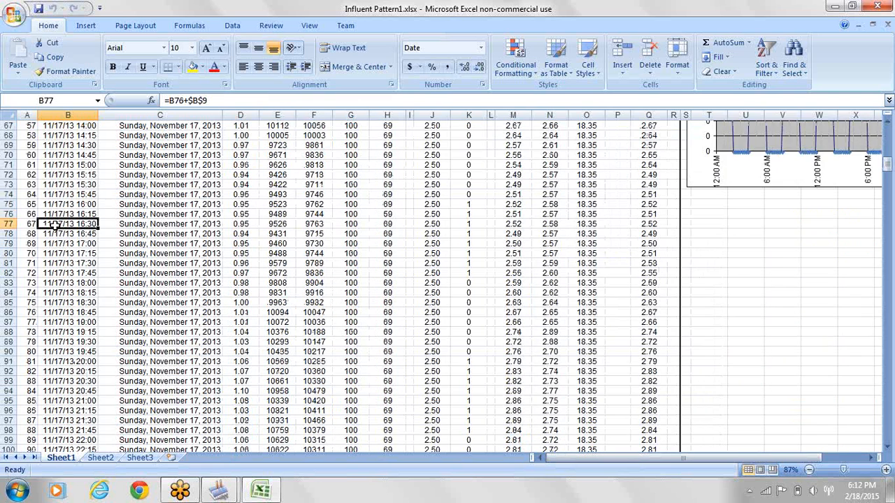
key("Page_Down")
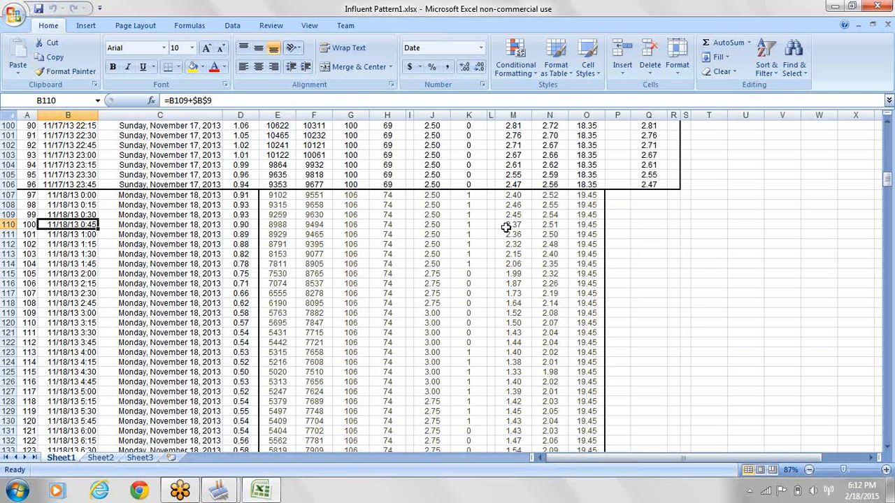
left_click_drag(887, 183, 888, 125)
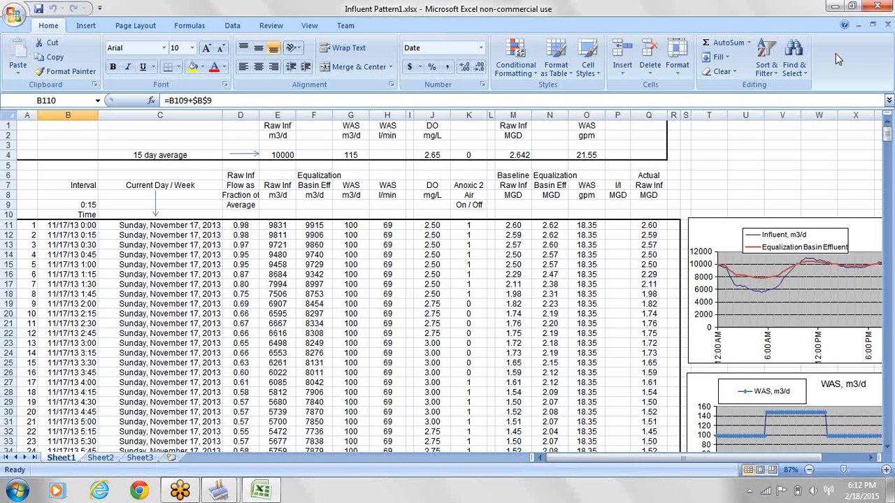
Step: Minimize the Excel workbook and switch to the empty IViewOps workspace
left_click(836, 8)
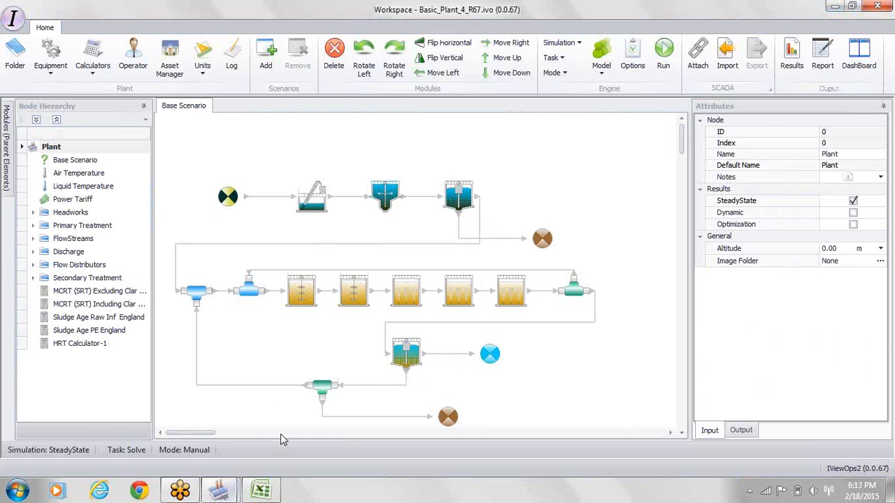
left_click(217, 484)
mouse_move(222, 492)
left_click(156, 430)
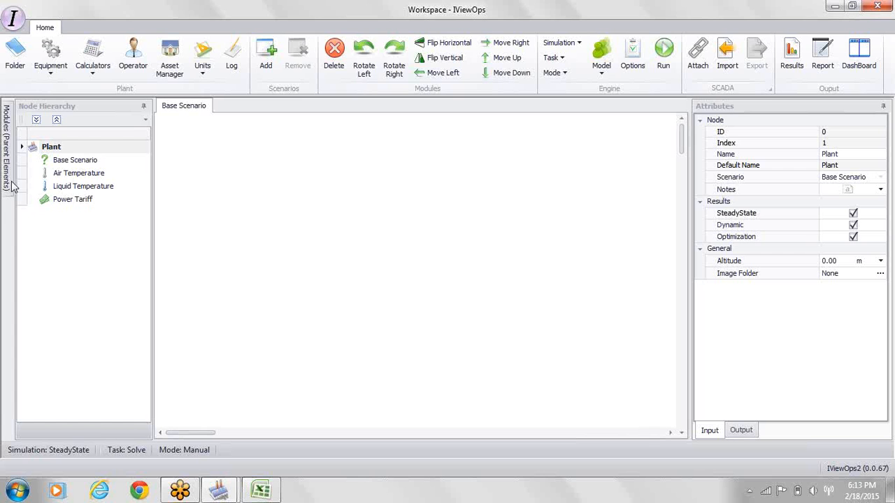
Step: Keep the Modules (Parent Elements) list permanently open beside the node hierarchy and widen it so the category names are readable
mouse_move(7, 174)
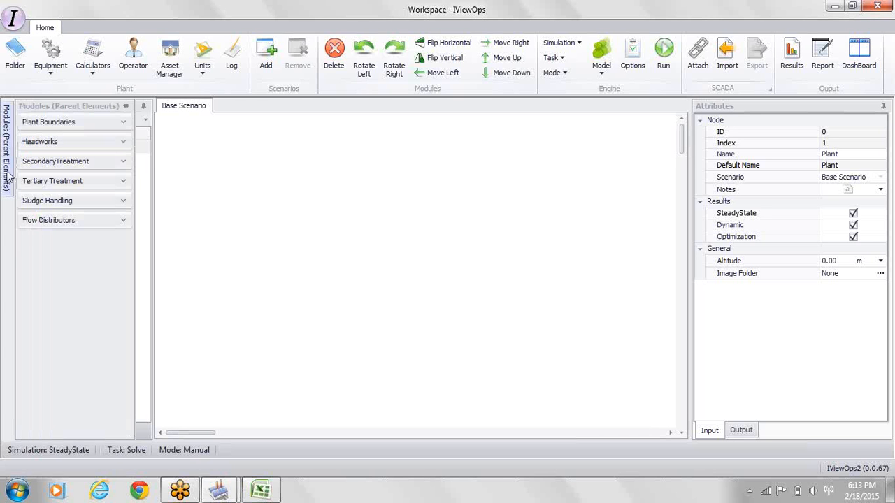
left_click(126, 106)
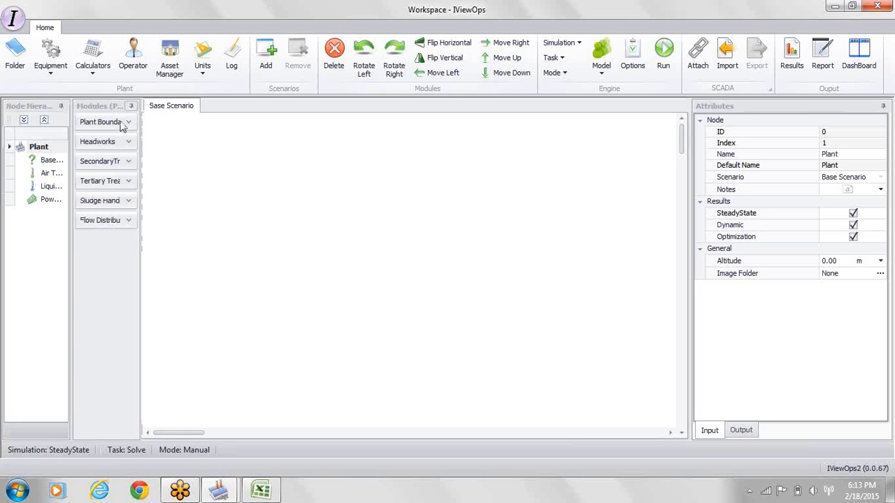
left_click_drag(142, 178, 207, 174)
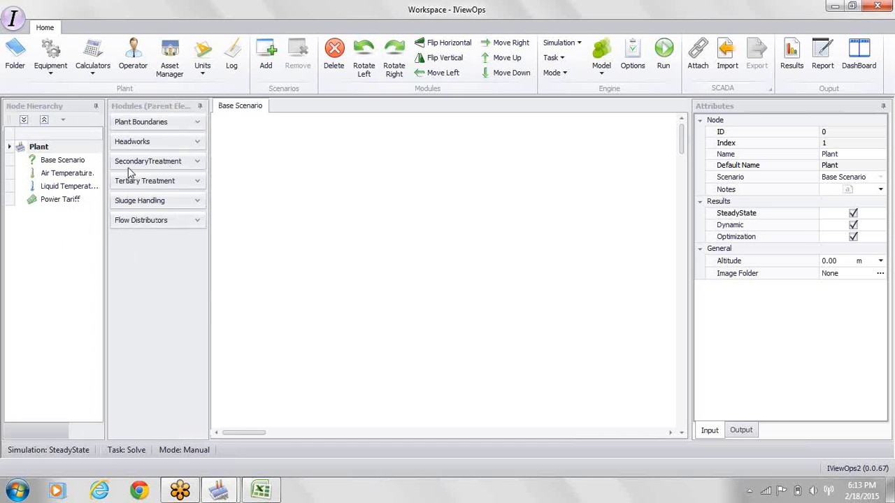
Step: Place an Influent-S module from the Plant Boundaries group at the upper left of the Base Scenario canvas
left_click(197, 123)
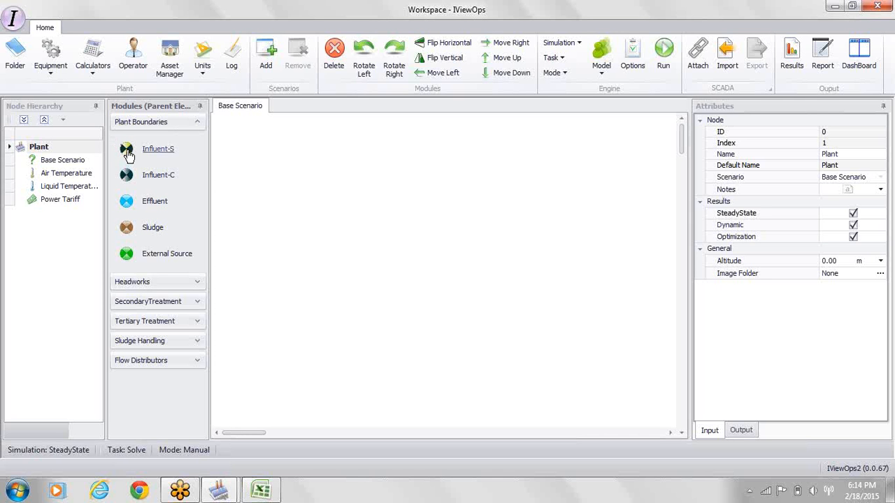
left_click_drag(127, 155, 253, 184)
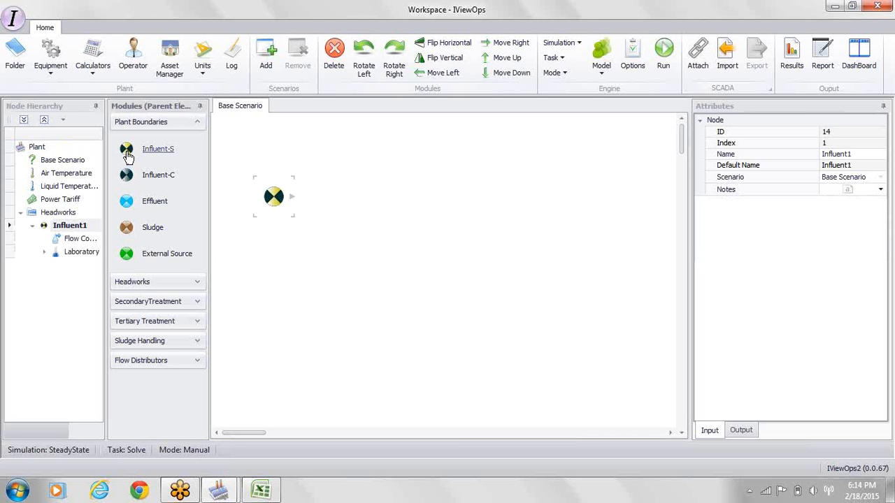
Step: Place two additional Influent-S modules to the right of the first one on the Base Scenario canvas
left_click_drag(128, 155, 327, 160)
left_click_drag(129, 151, 444, 154)
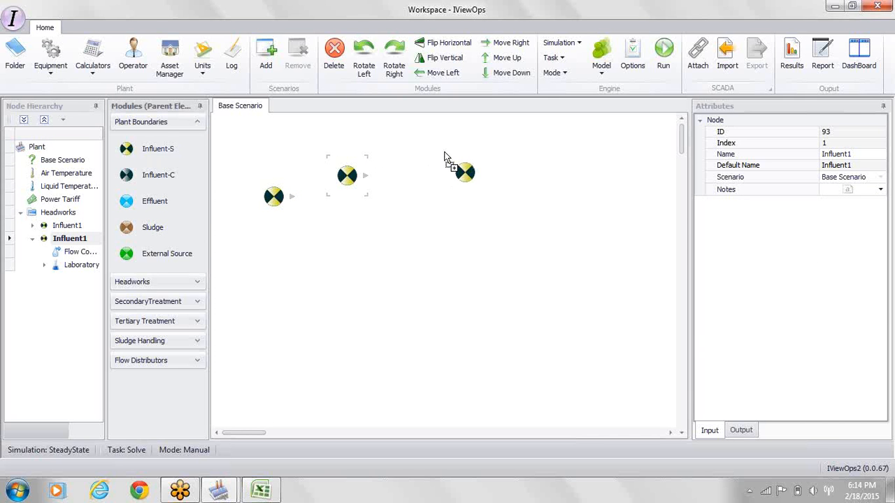
left_click_drag(444, 154, 444, 156)
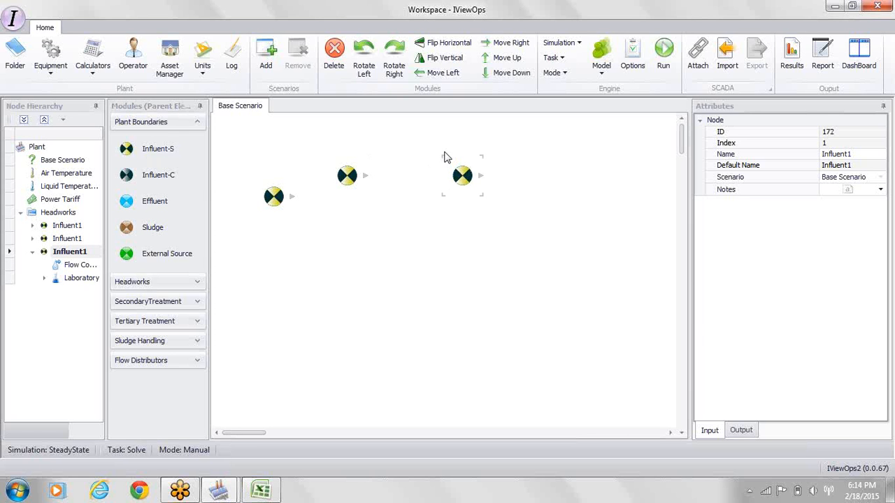
Step: Delete the two extra Influent-S modules, keeping only the first one placed
left_click(347, 176)
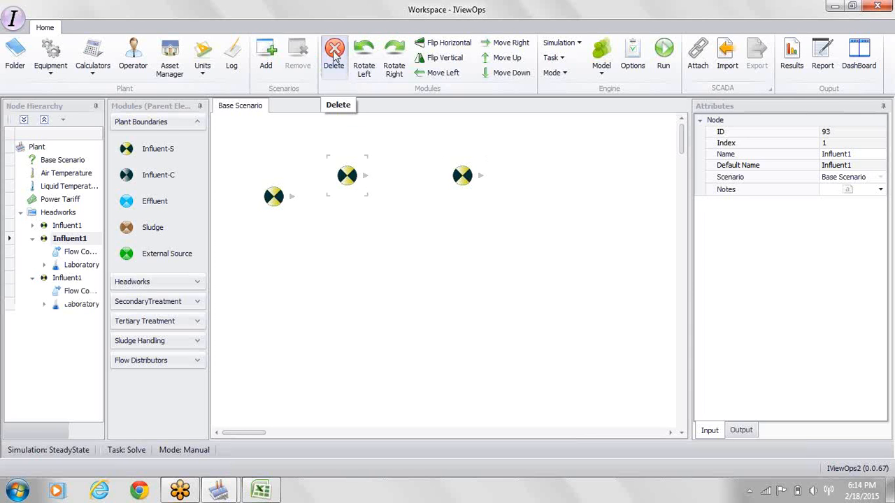
left_click(334, 60)
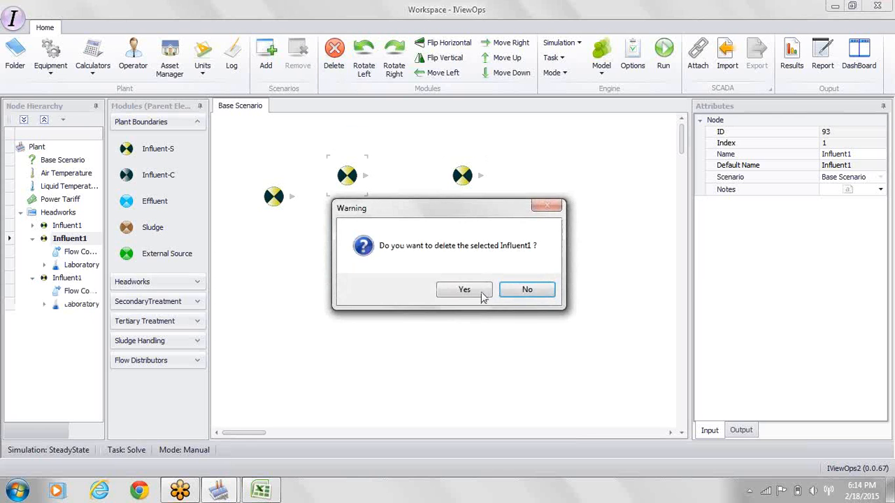
left_click(473, 293)
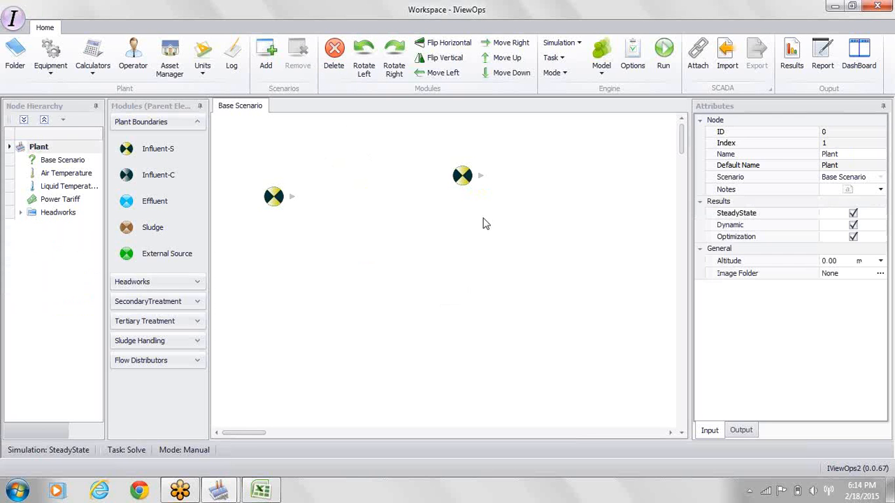
left_click(467, 181)
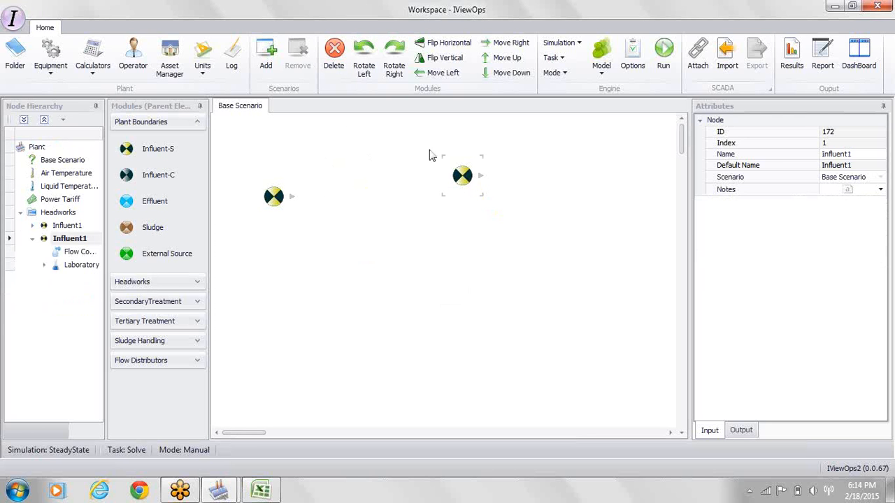
left_click(334, 54)
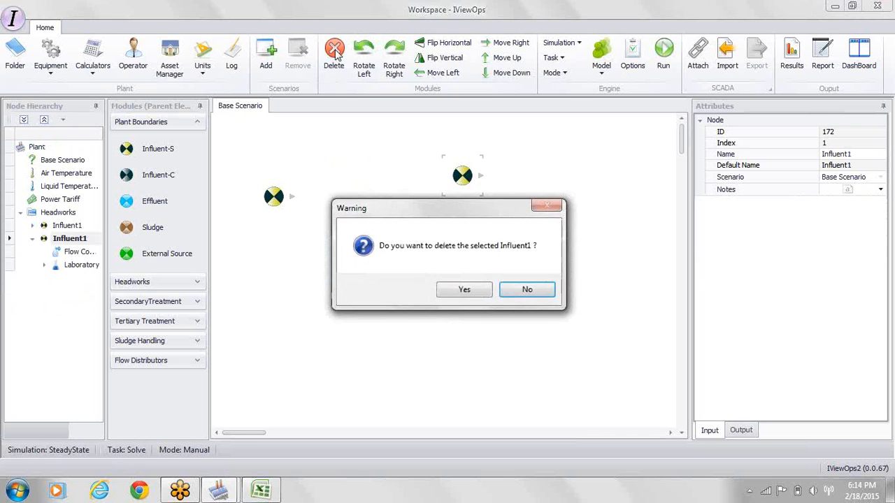
left_click(459, 293)
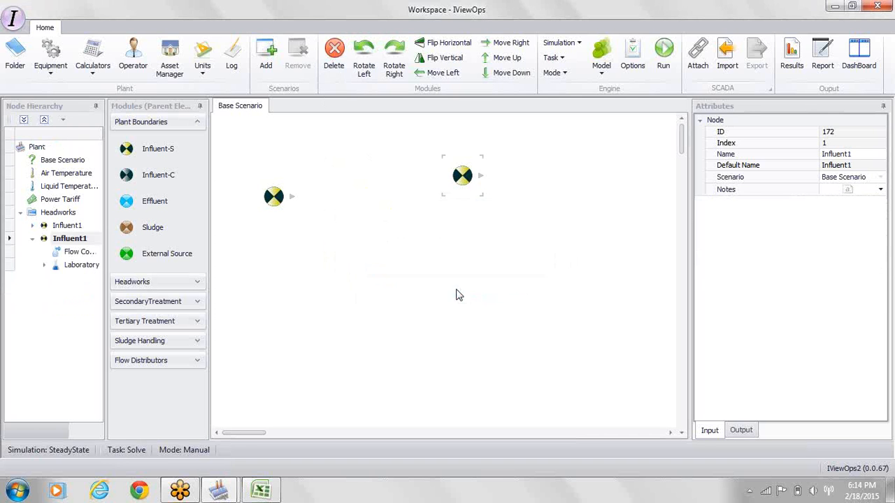
Step: Select the remaining influent and widen the node hierarchy and module list so the sub-node names are readable
left_click(278, 202)
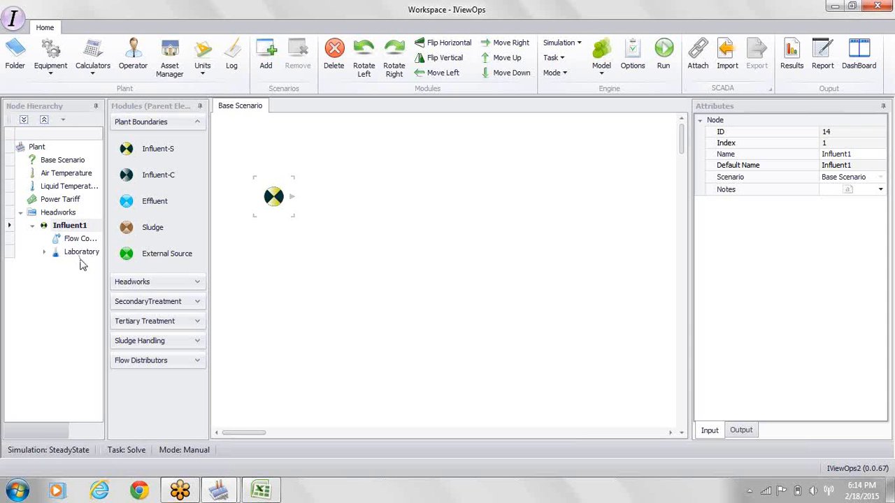
left_click_drag(106, 255, 118, 256)
left_click_drag(208, 275, 221, 276)
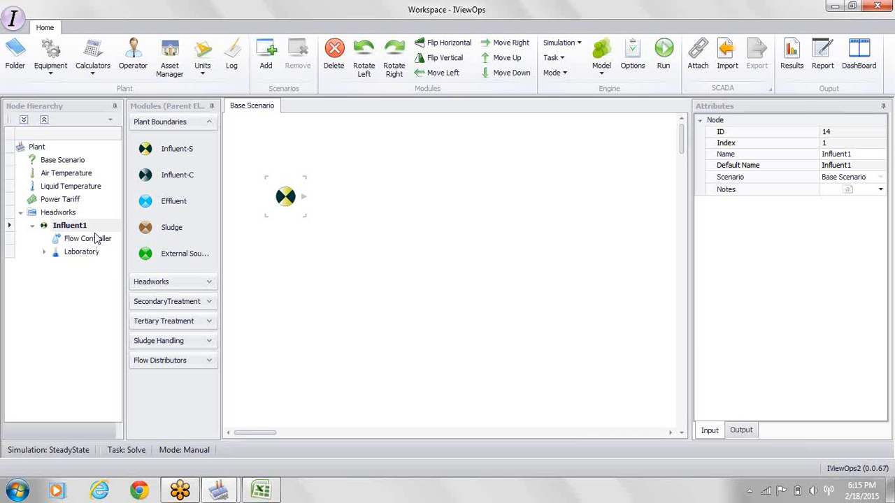
Step: Expand the influent's Laboratory node and examine the attributes of Laboratory and Flow Controller
left_click(45, 254)
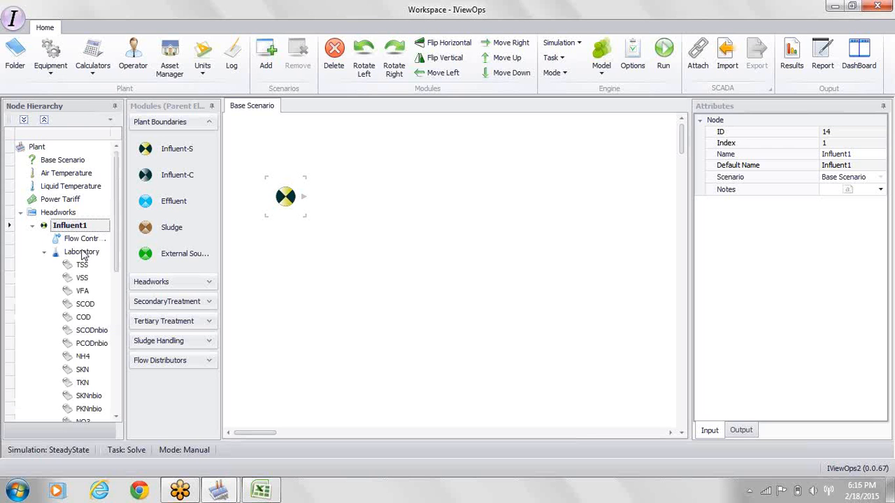
left_click(82, 253)
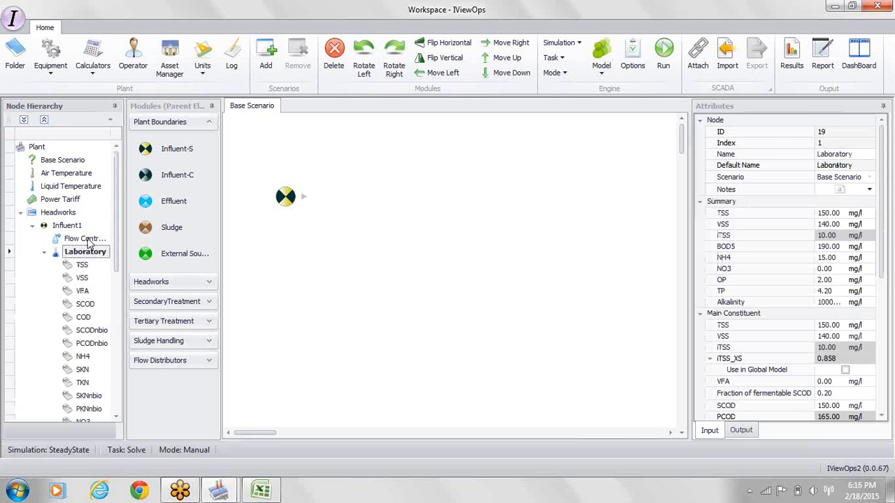
left_click(86, 240)
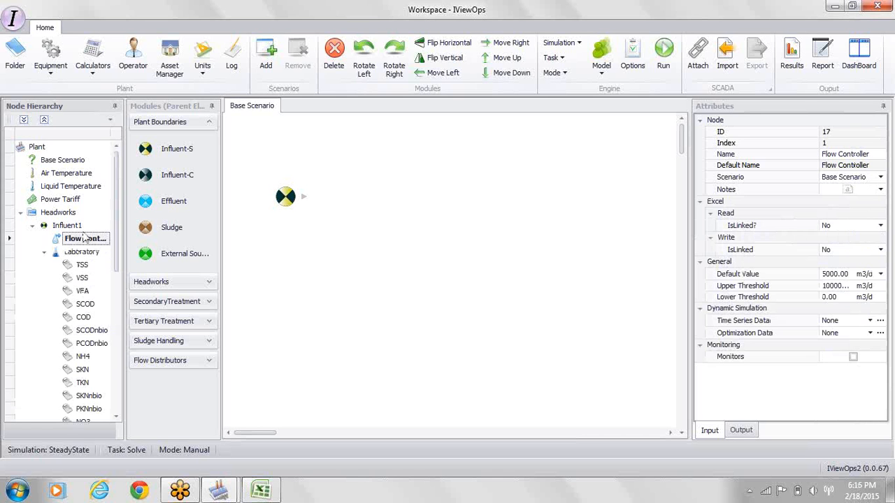
Step: Rename the influent node as Raw Influent
left_click(72, 226)
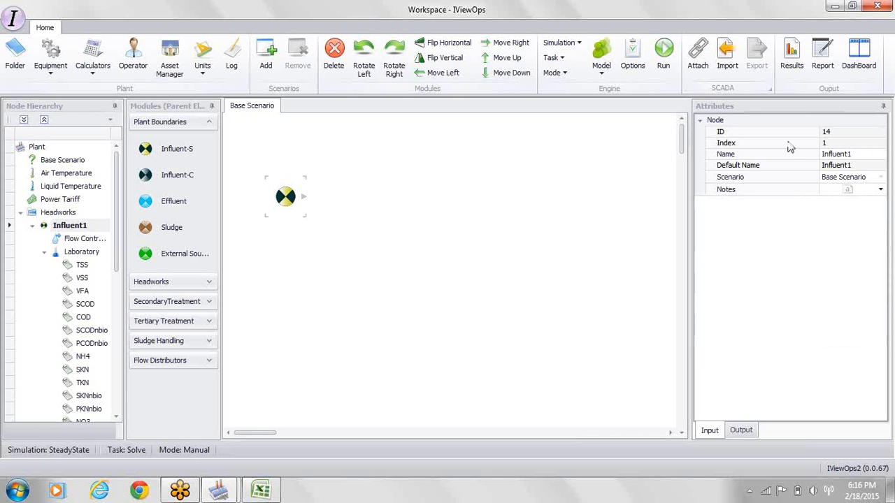
left_click(858, 155)
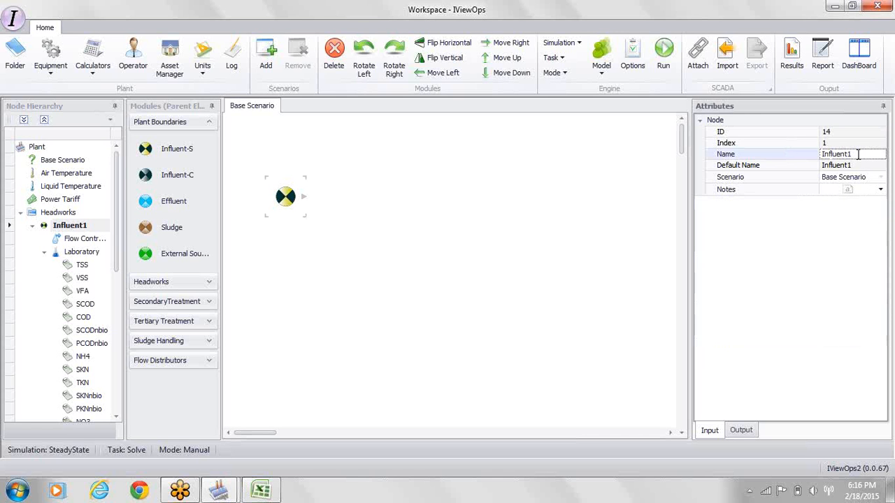
left_click_drag(858, 155, 792, 154)
type("Raw Influent")
key("Return")
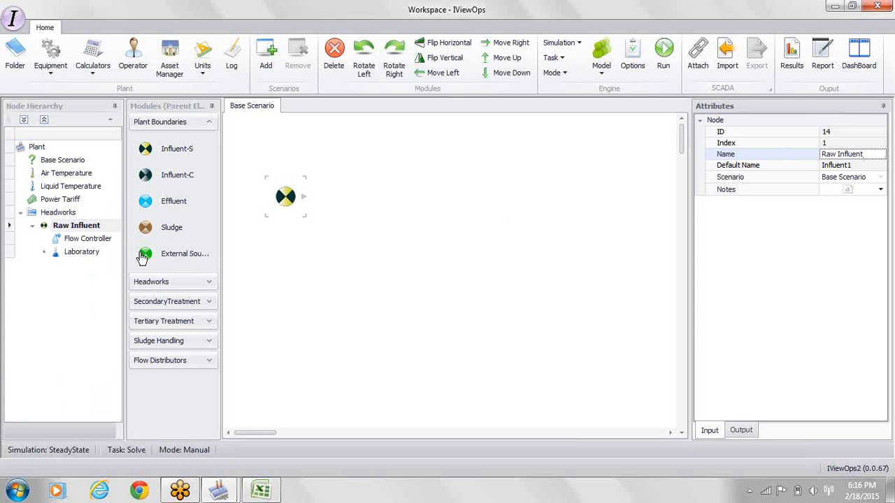
Step: Set the default flow of the Raw Influent's Flow Controller to 10000 m3/d
left_click(101, 242)
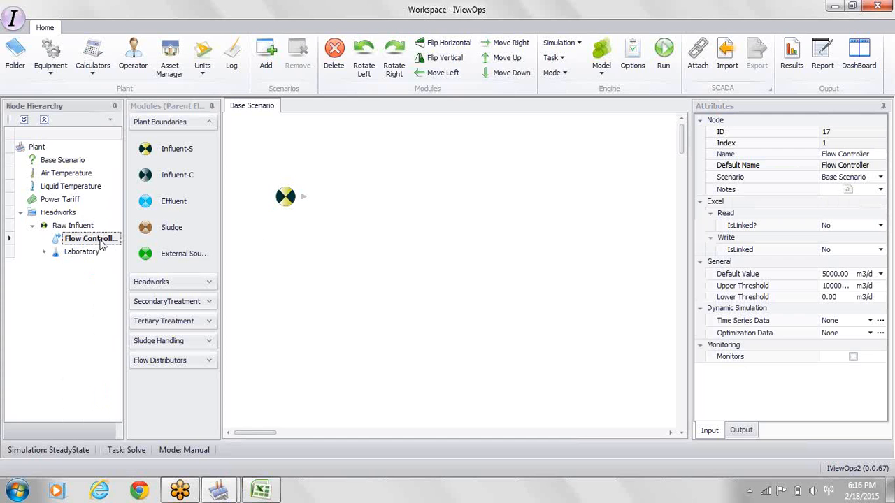
left_click(826, 275)
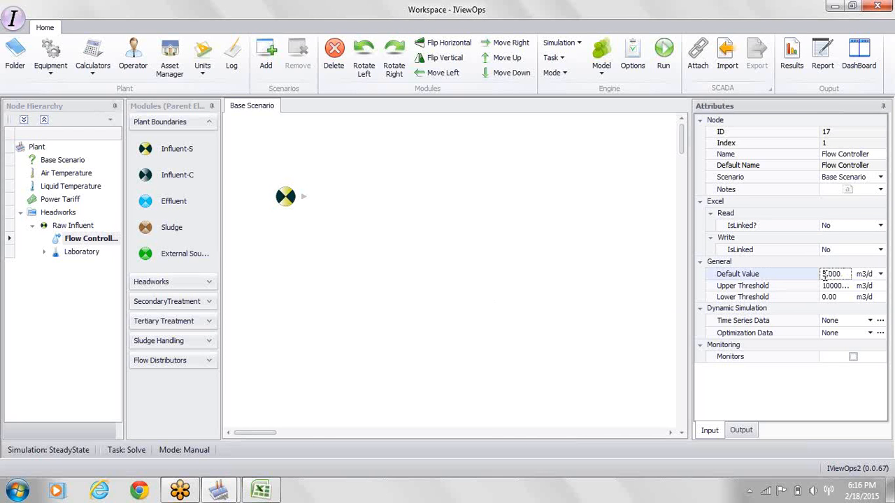
key("BackSpace")
type("10")
key("Return")
Step: Attach the workbook Influent Pattern1.xlsx from the IViewOps Files folder as a SCADA Excel file, dismissing the antivirus renewal notice
left_click(697, 60)
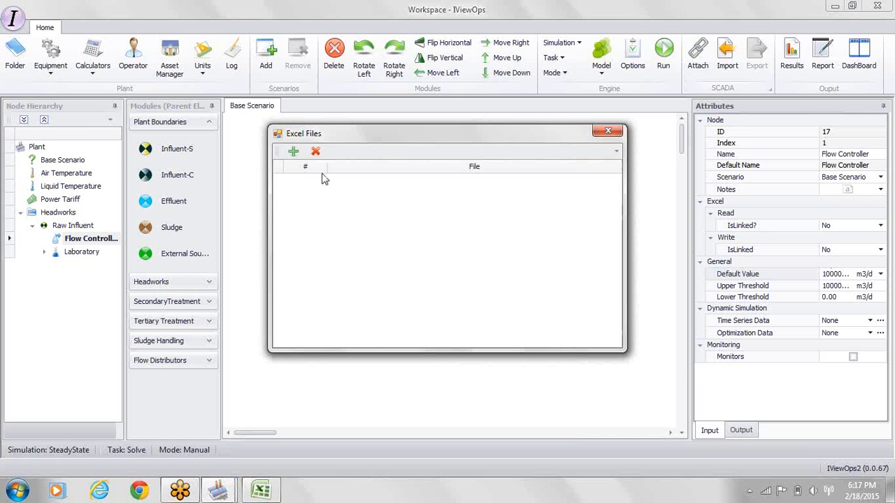
left_click(293, 152)
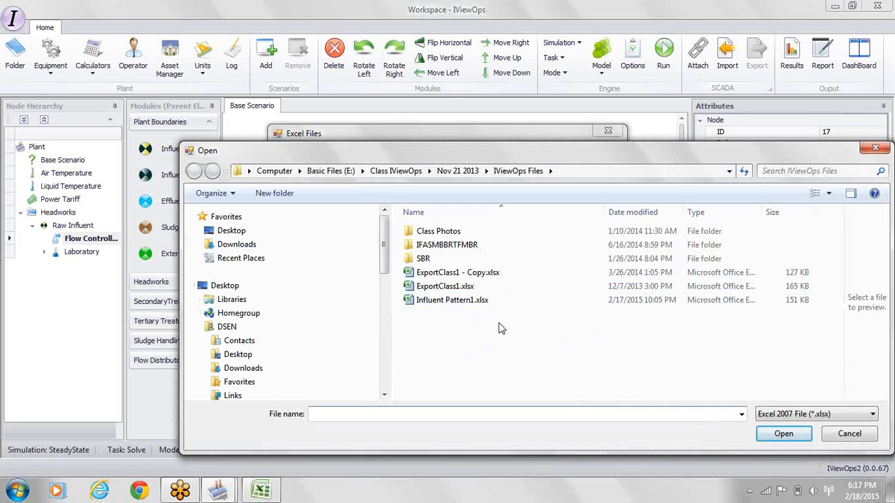
left_click_drag(499, 155, 504, 193)
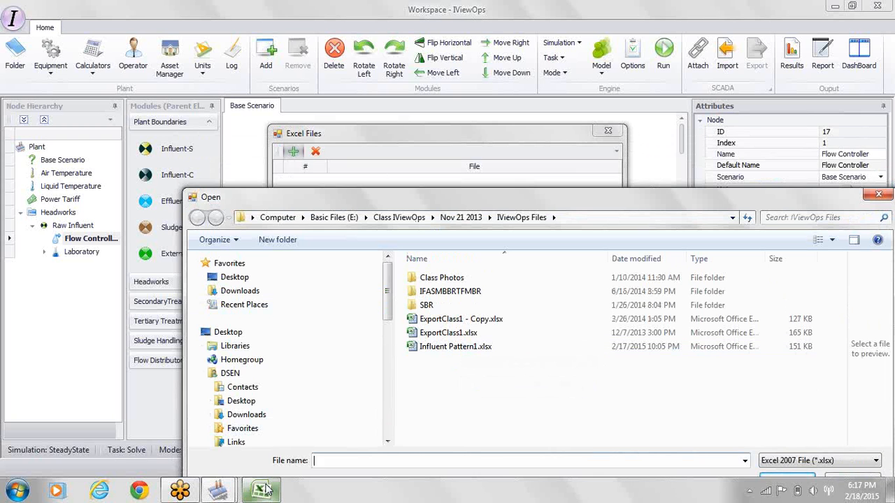
mouse_move(264, 490)
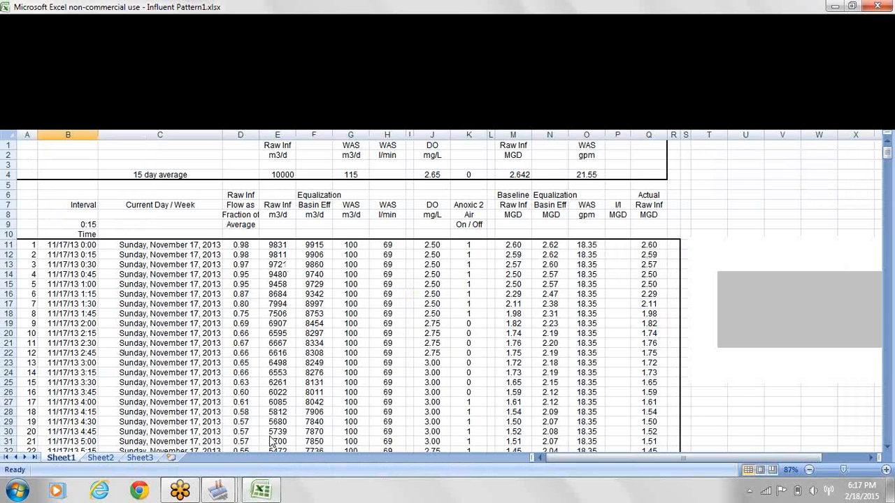
left_click(273, 441)
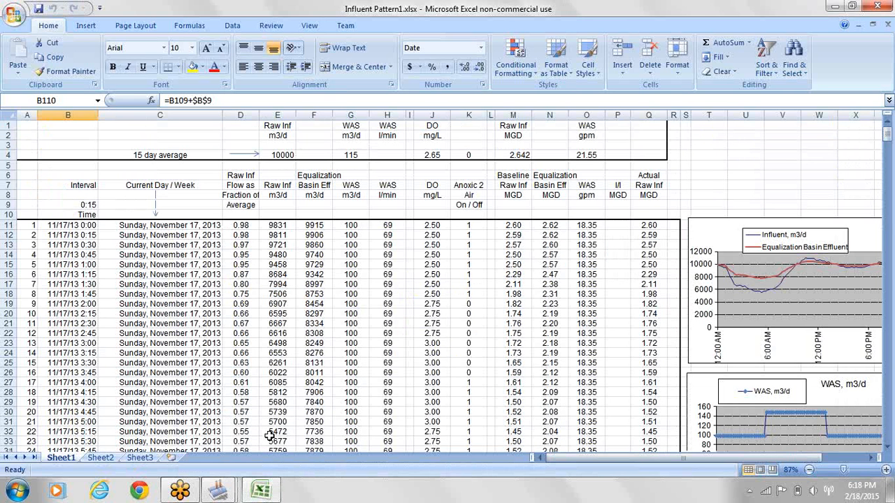
mouse_move(231, 492)
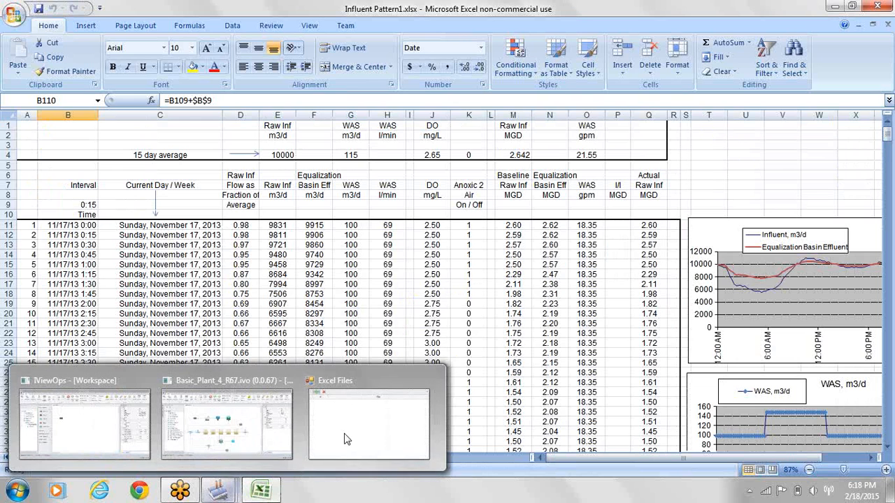
left_click(353, 435)
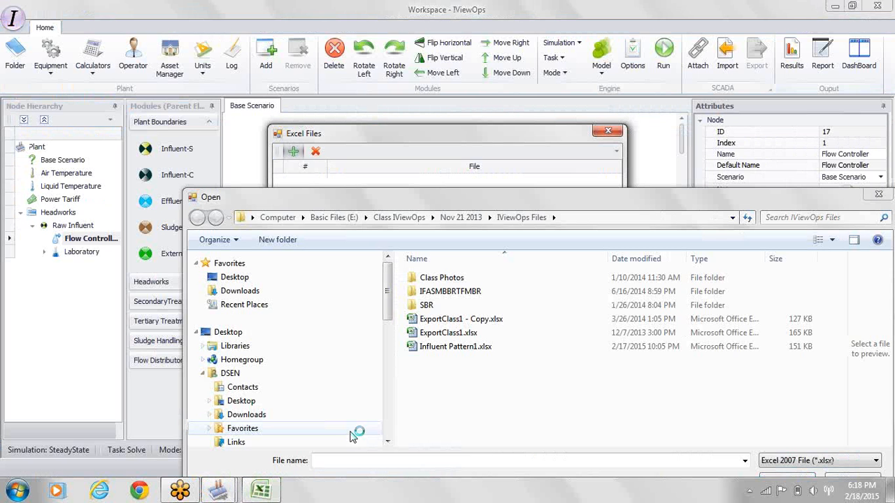
left_click(469, 353)
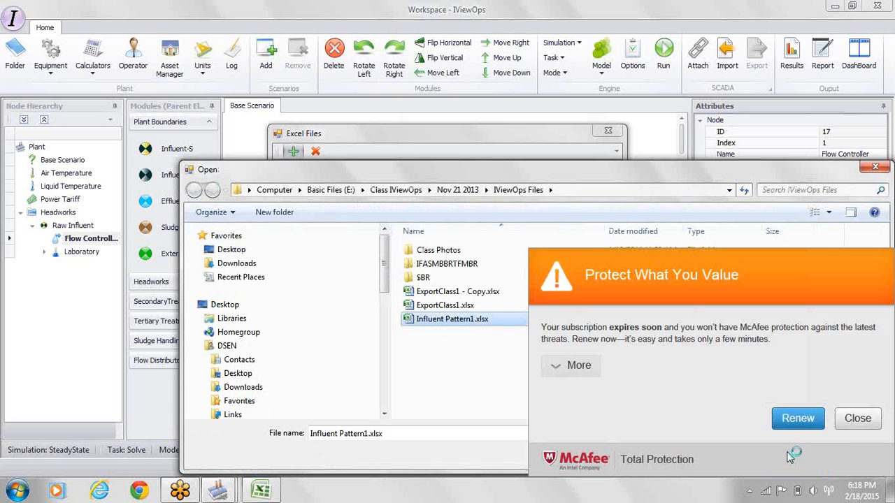
left_click(858, 418)
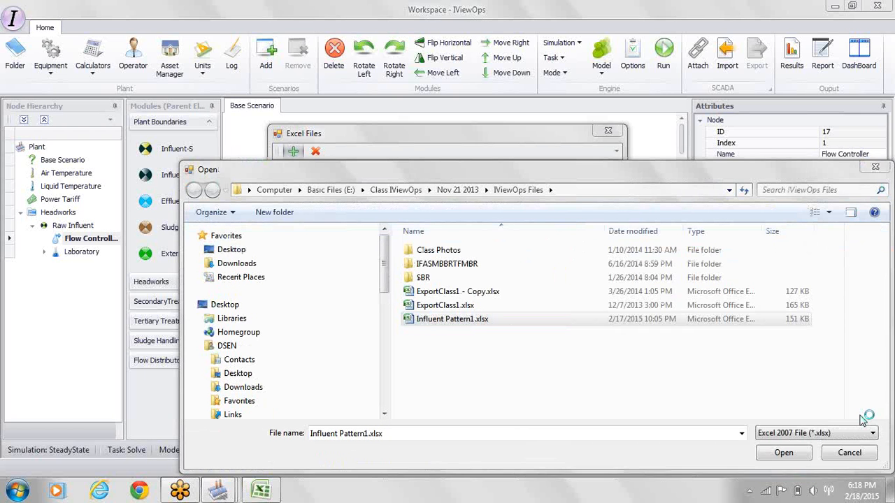
left_click(783, 453)
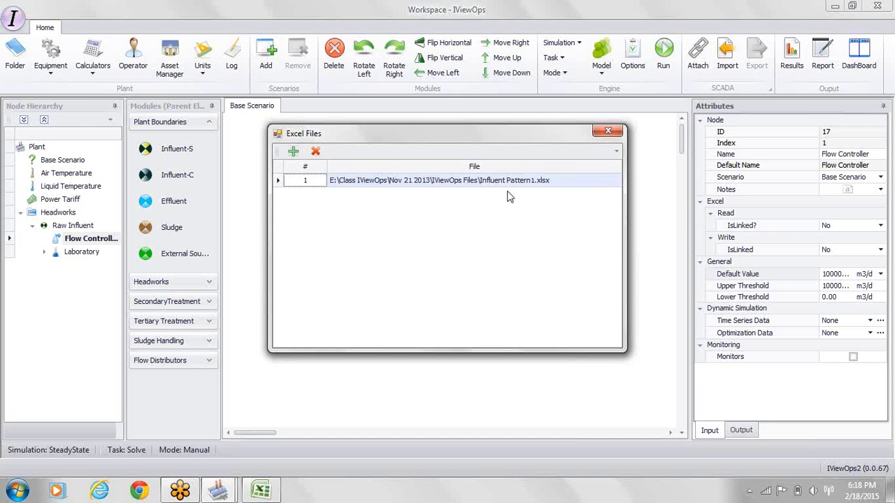
left_click(609, 133)
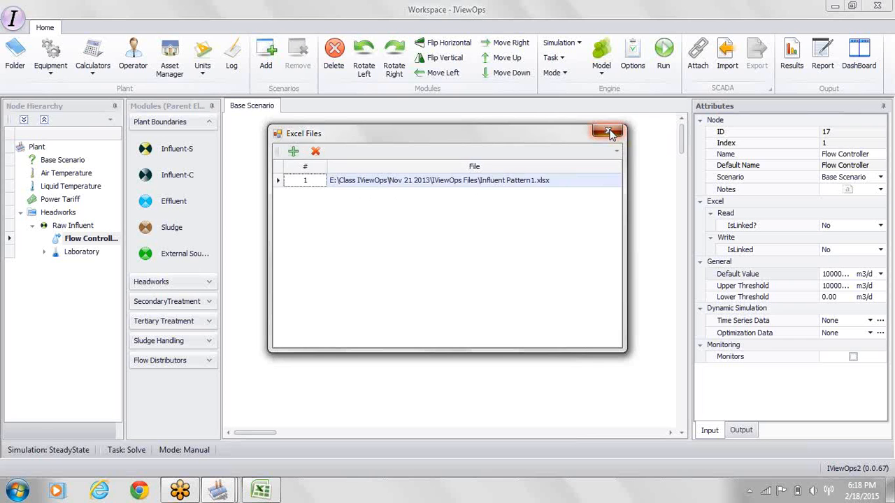
Step: Enable the Flow Controller's Excel read link and point it to Sheet1 of Influent Pattern1.xlsx
left_click(879, 227)
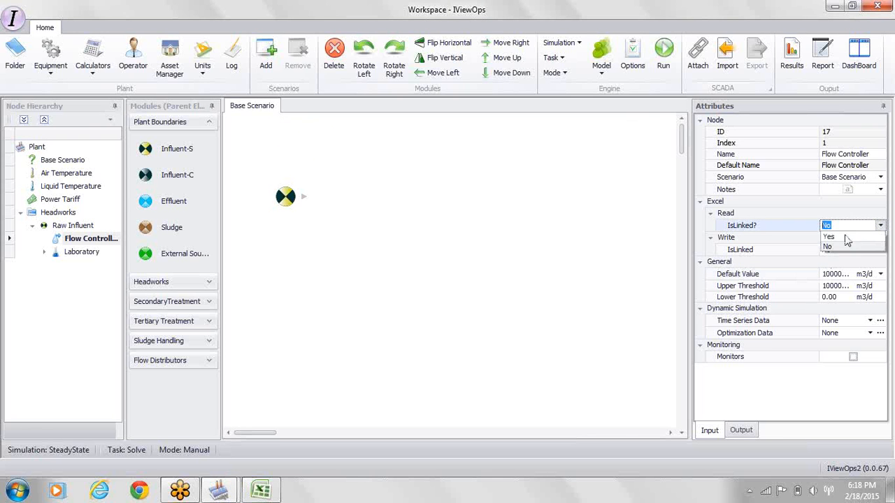
left_click(836, 238)
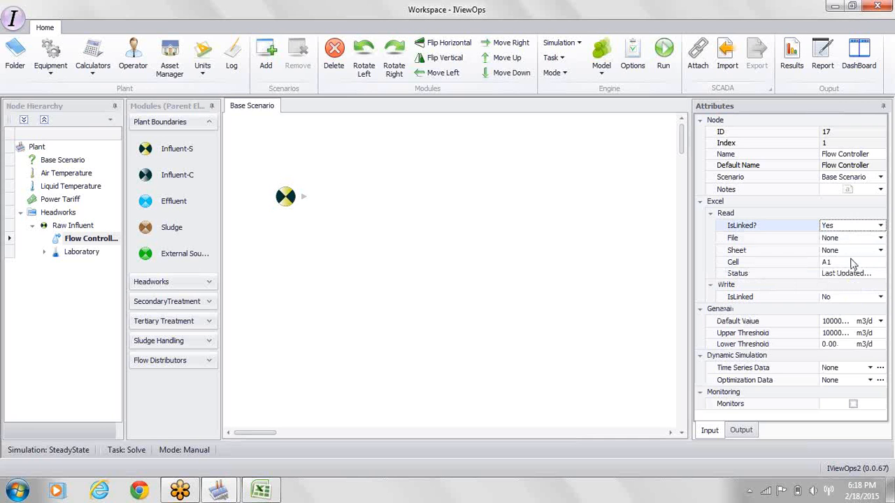
left_click(879, 240)
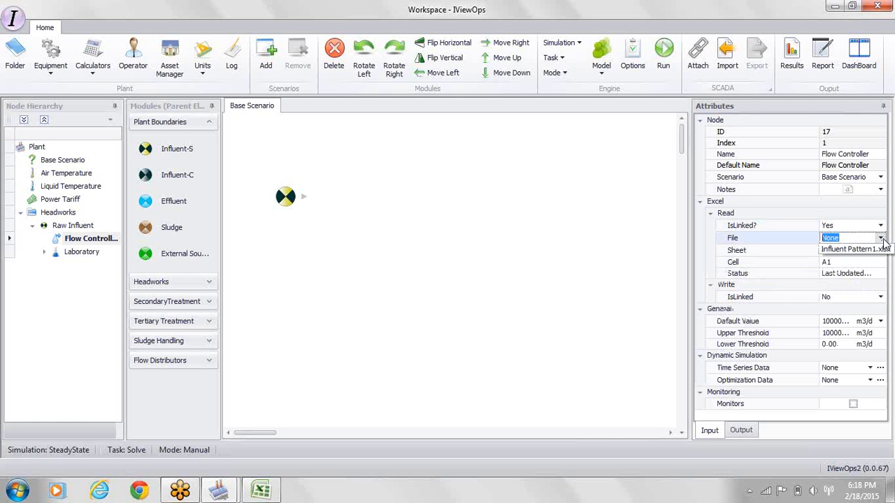
left_click(870, 252)
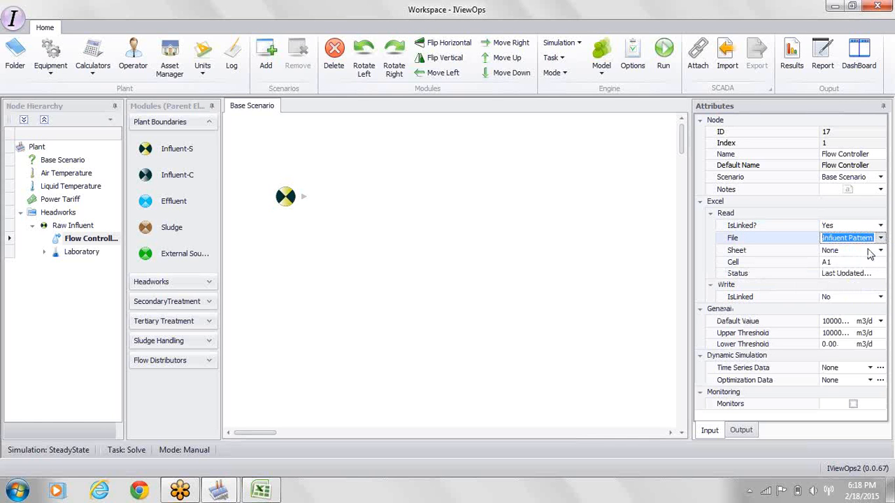
left_click(881, 250)
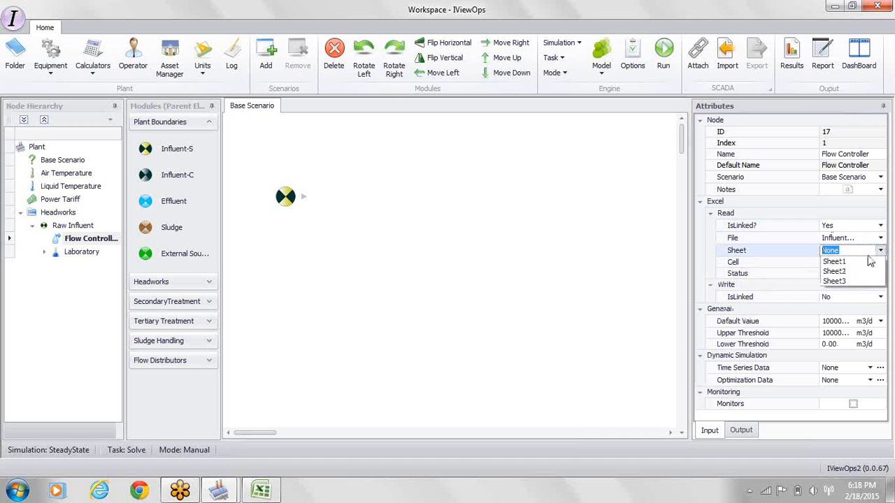
left_click(849, 262)
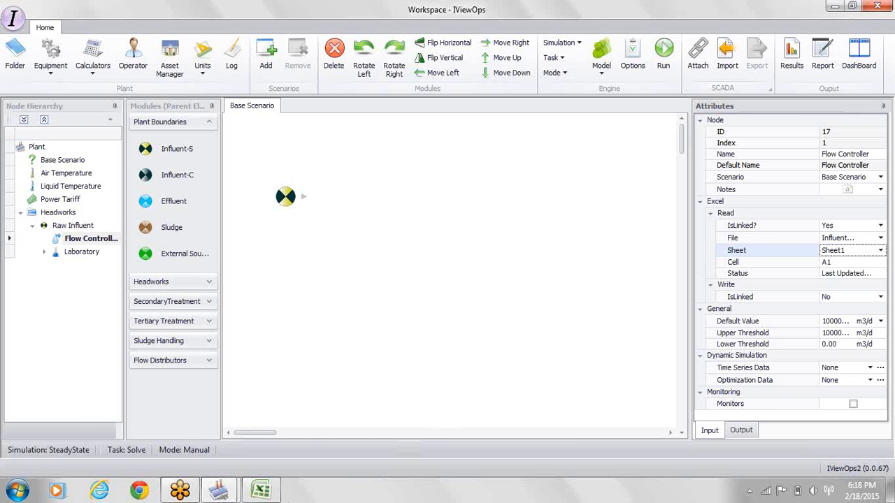
Step: Locate the average raw influent flow cell in the Excel workbook and set the Flow Controller's read cell to E4
left_click(268, 492)
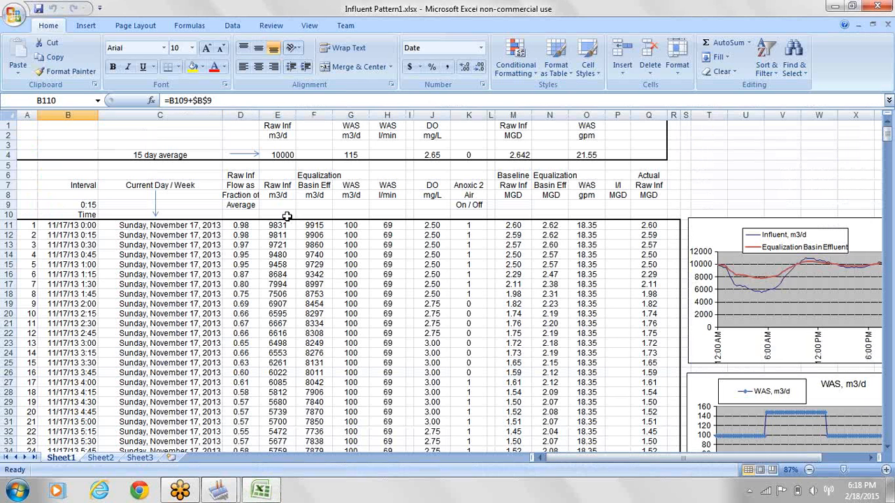
left_click(280, 155)
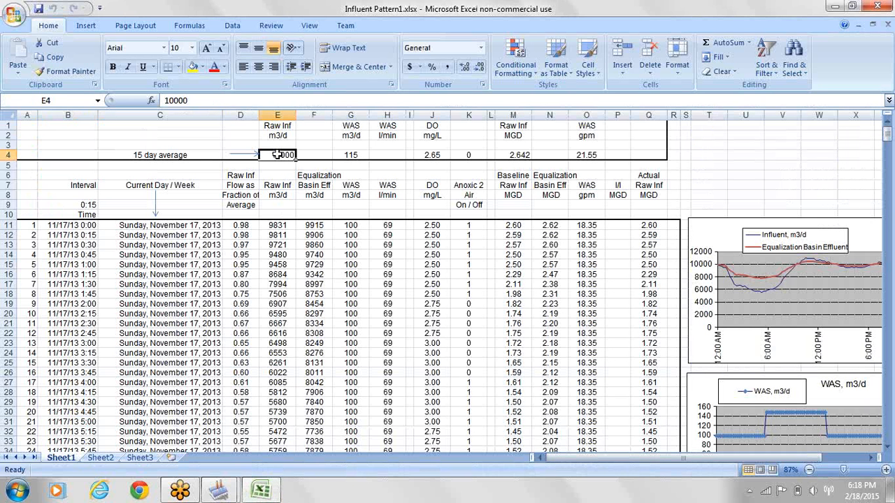
left_click(218, 492)
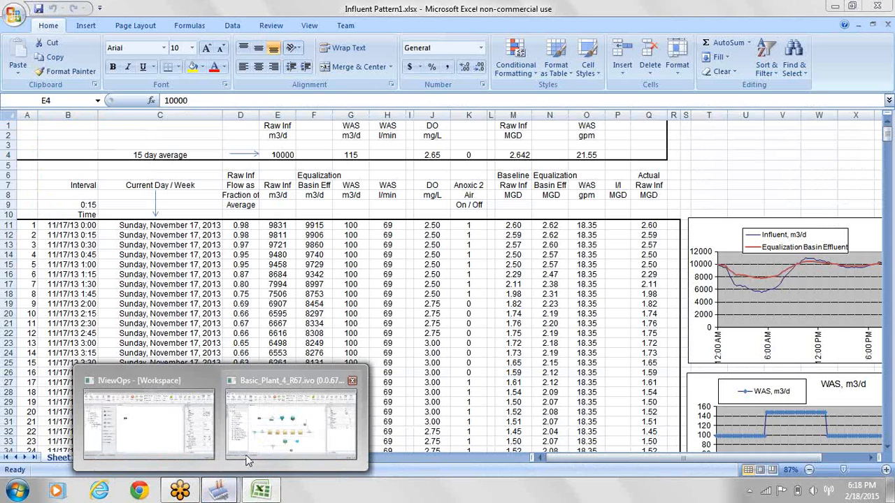
left_click(176, 437)
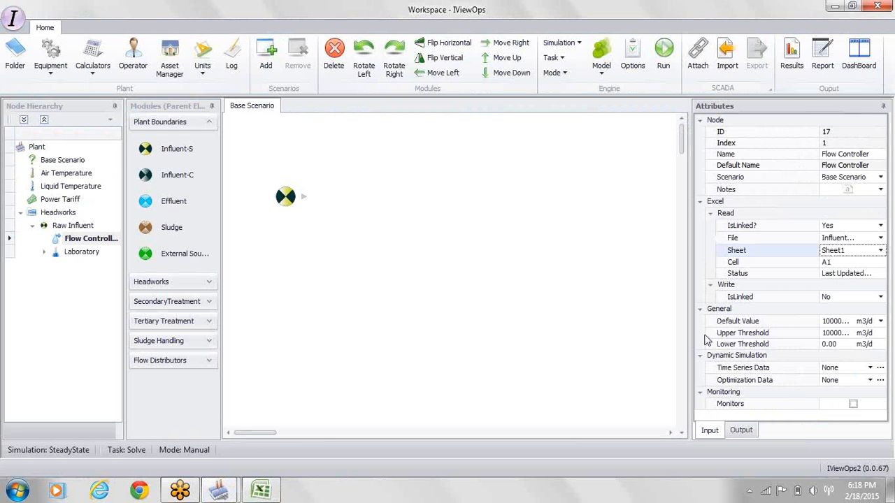
left_click(841, 262)
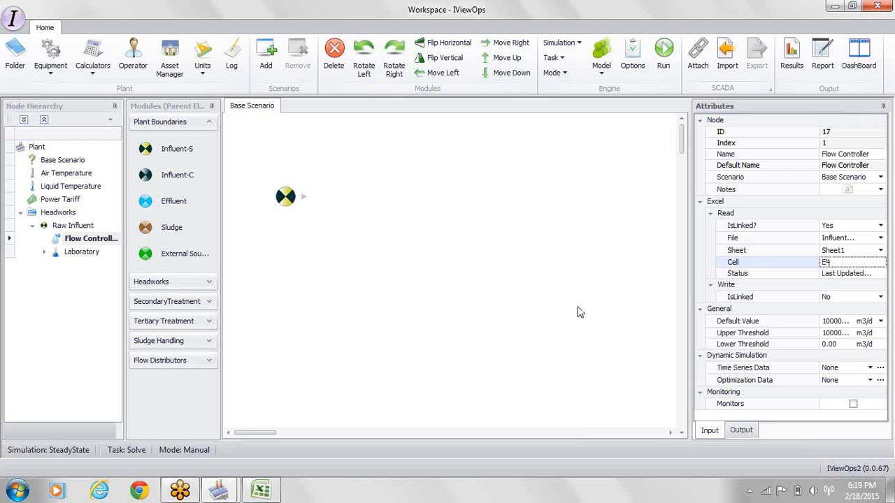
Step: Switch to Excel, change the average raw influent flow in cell E4 to 9000 m3/d and save the workbook
left_click(261, 490)
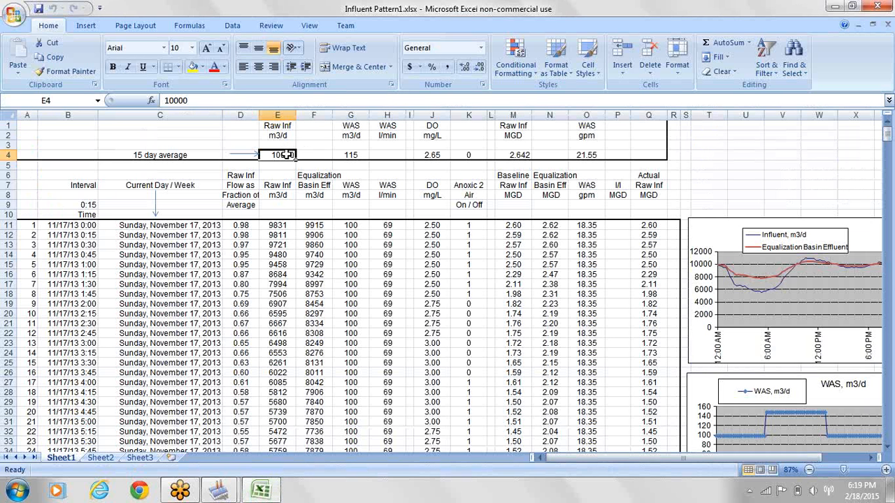
type("900")
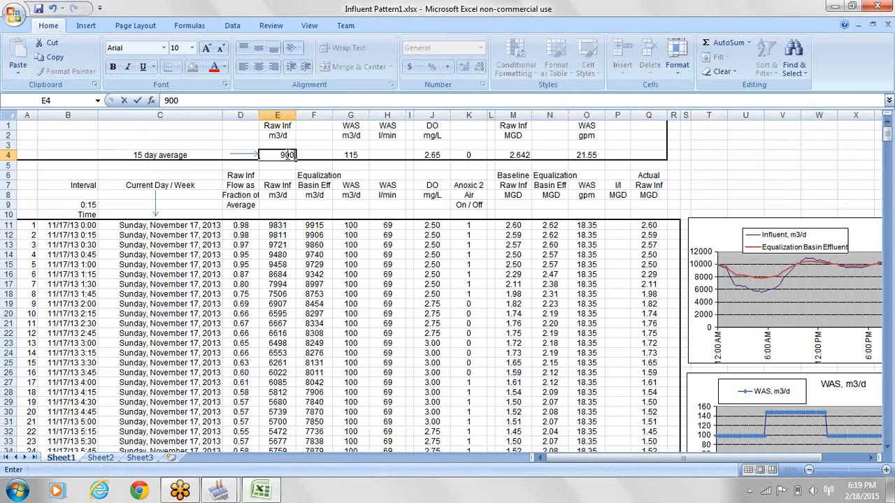
type("0")
key("Return")
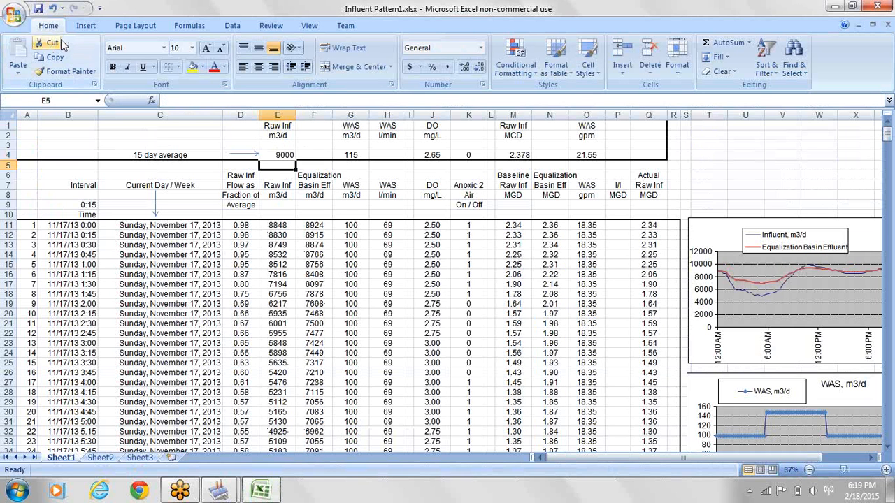
left_click(38, 10)
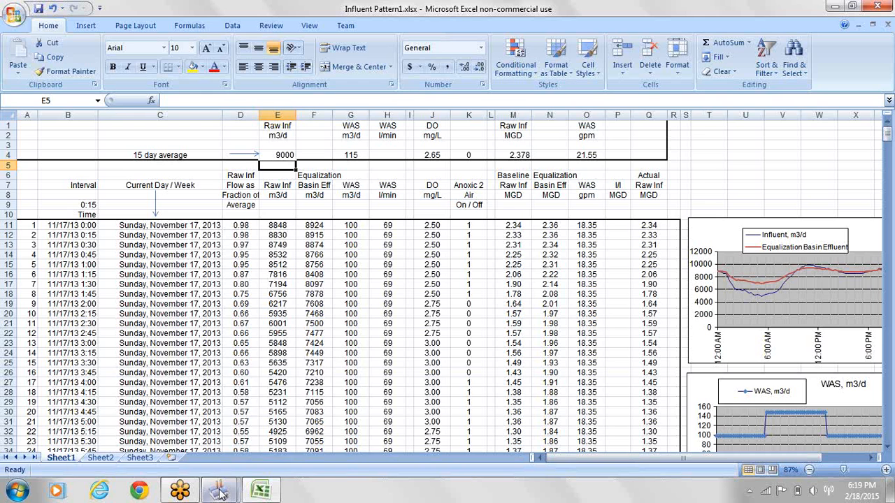
Step: Return to the IViewOps workspace and run the Excel import to update the linked Flow Controller, then close the import dialog
mouse_move(220, 492)
left_click(143, 437)
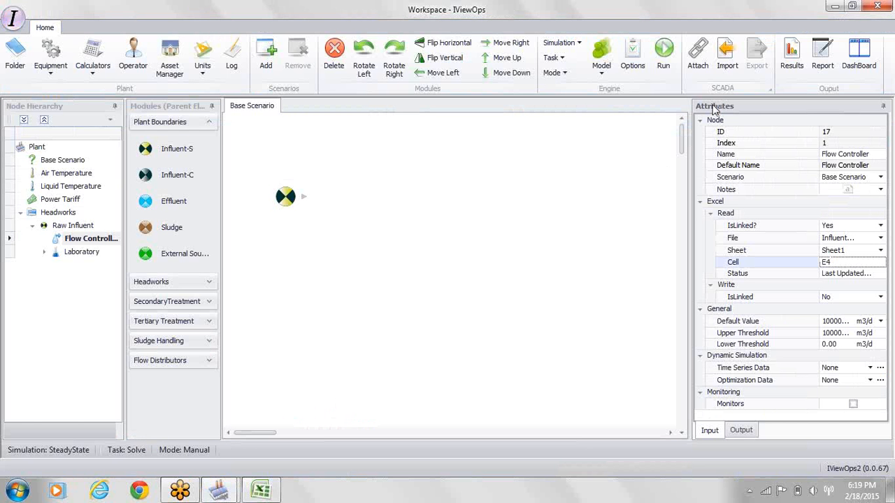
left_click(727, 59)
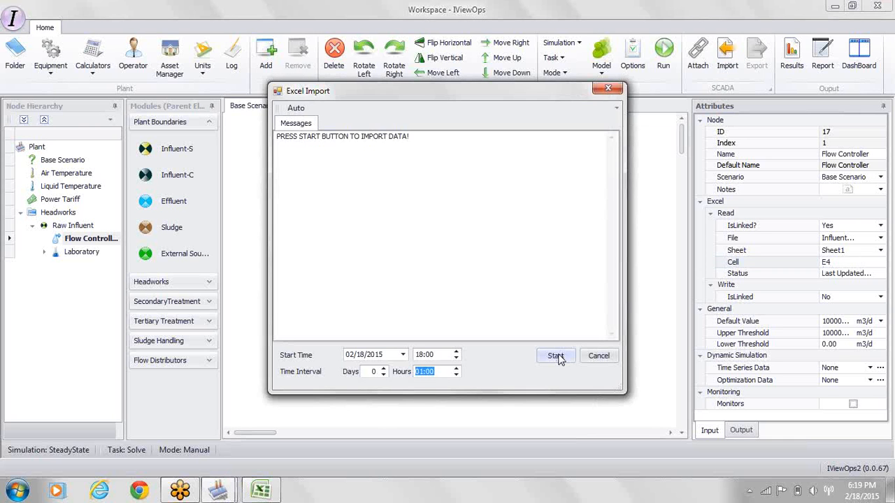
left_click(556, 357)
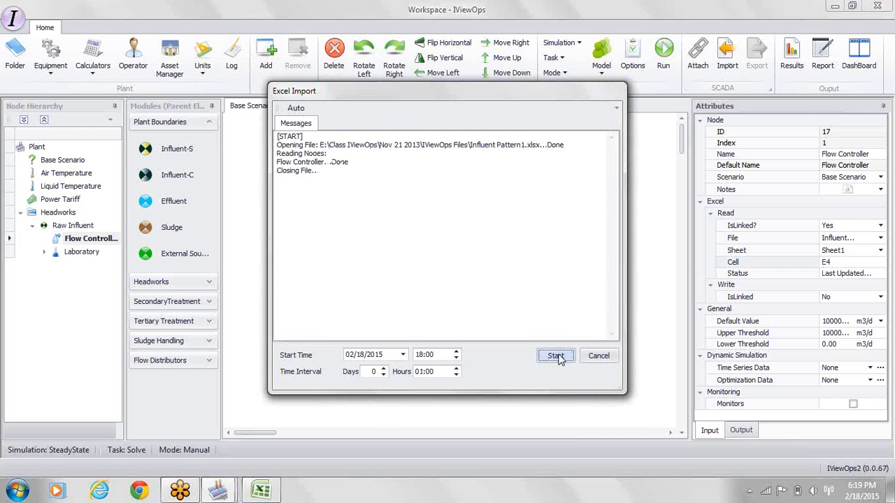
left_click(605, 91)
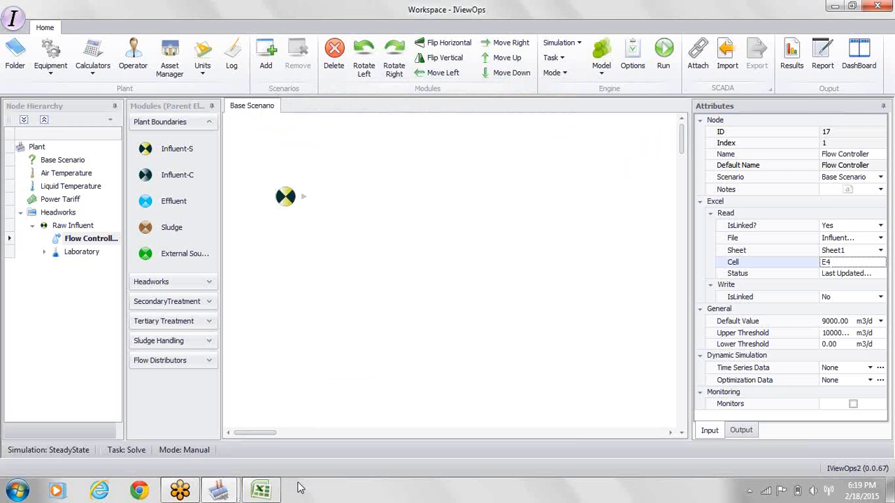
Step: Switch back to Excel and set the average raw influent flow in cell E4 to 1000 m3/d
left_click(265, 491)
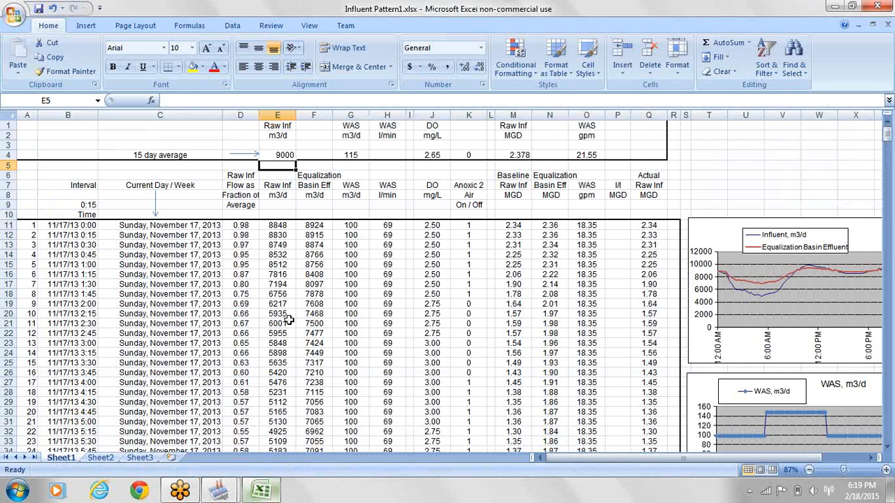
left_click(280, 155)
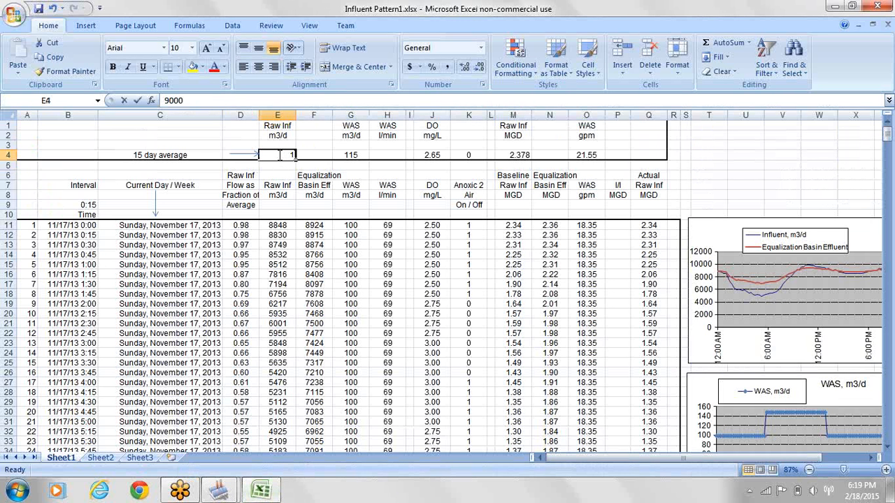
type("1000")
key("ctrl+Return")
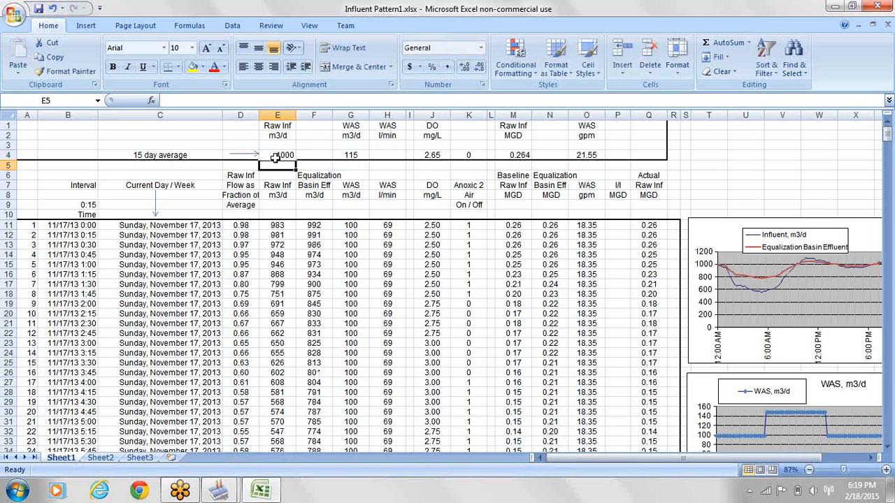
Step: Set the average raw influent flow in cell E4 to 10000 m3/d and save the workbook
type("100")
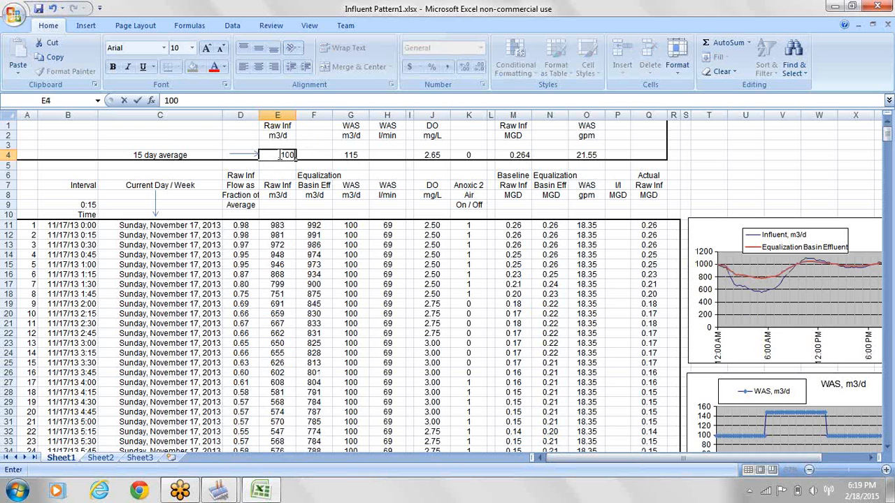
type("00")
key("Return")
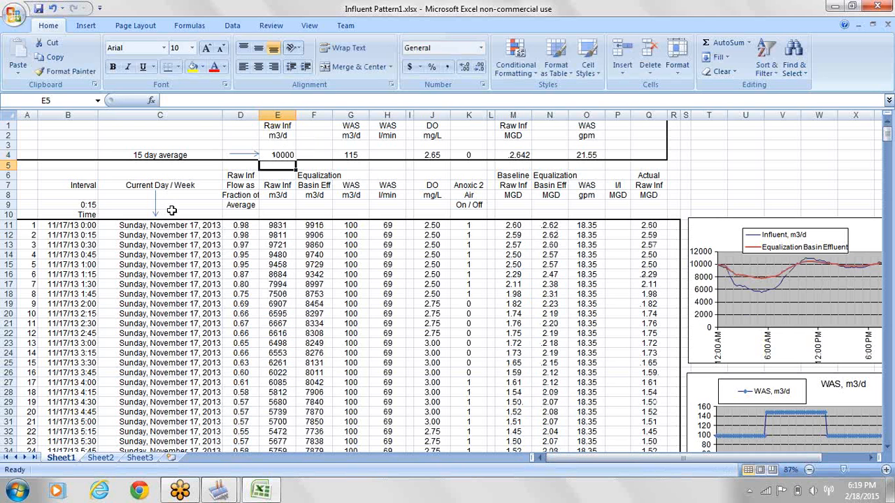
left_click(38, 9)
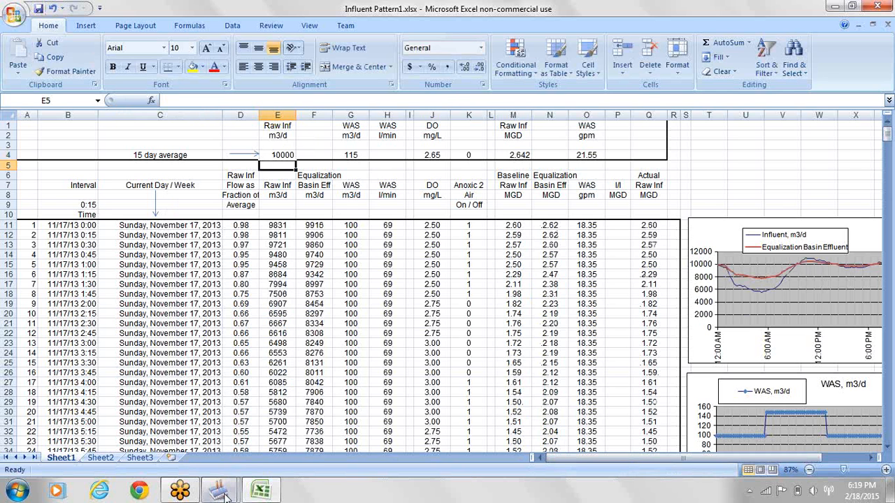
Step: Switch to the IViewOps workspace, run the Excel import for the linked Flow Controller and close the import dialog
mouse_move(231, 489)
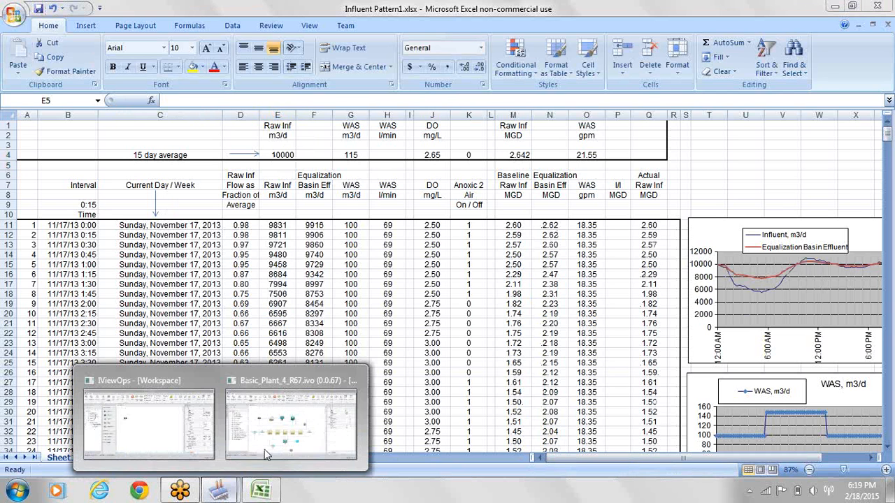
left_click(146, 427)
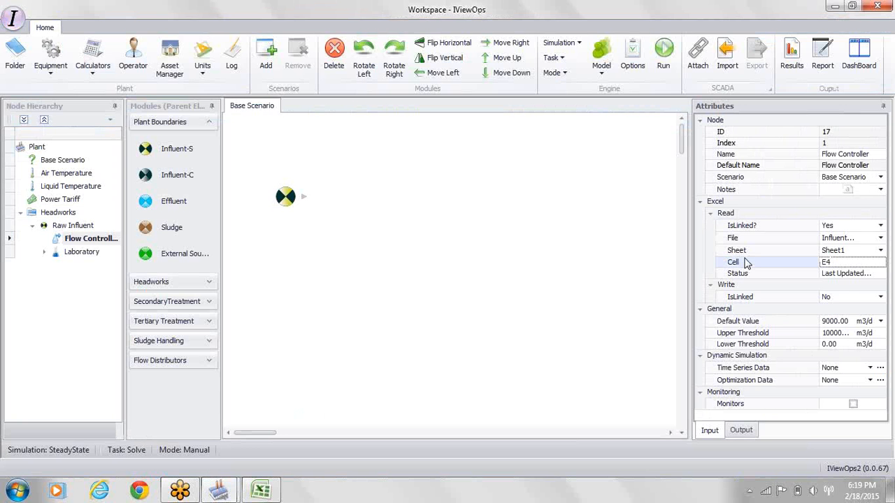
left_click(727, 61)
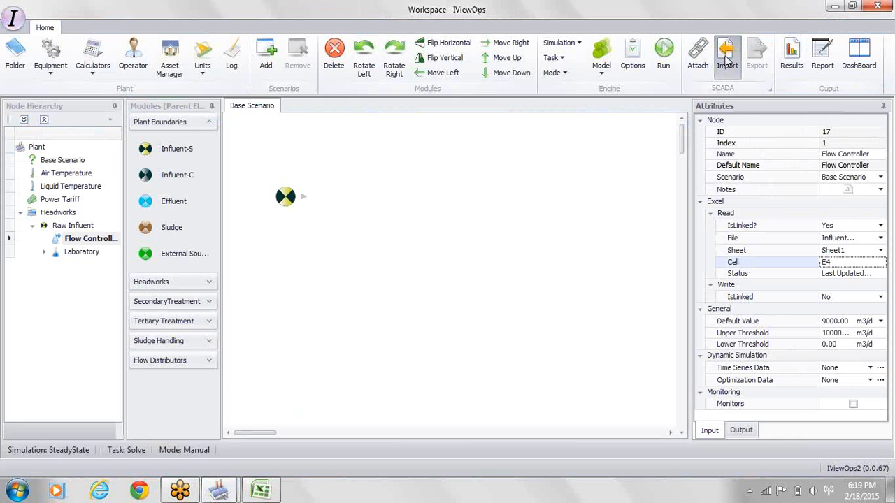
left_click(555, 356)
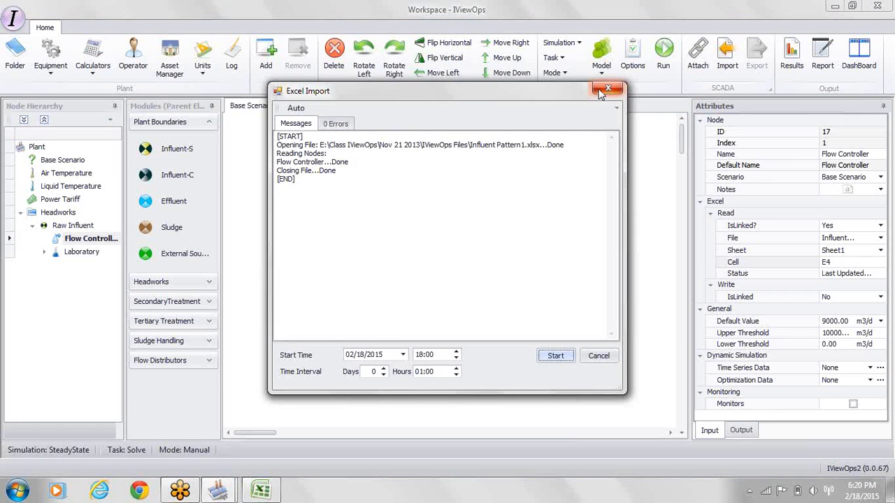
left_click(600, 93)
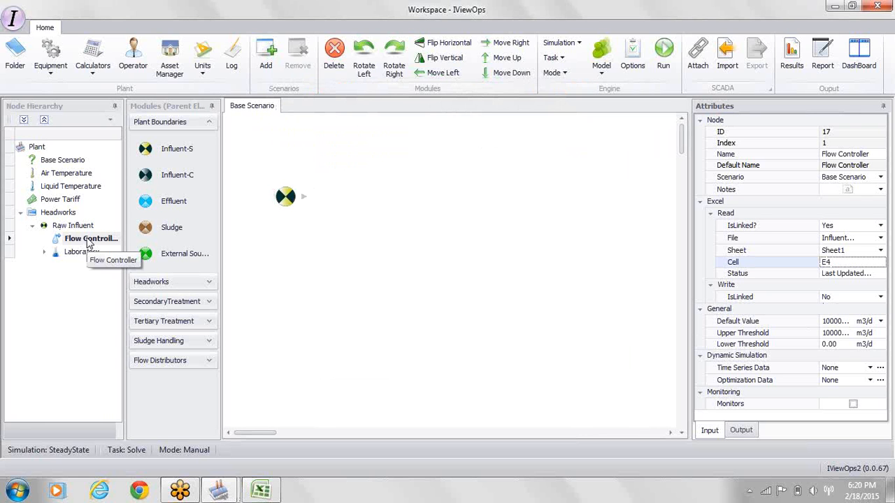
Step: Rename the raw influent's Flow Controller as RI Flow Controller
left_click(824, 156)
type("RI")
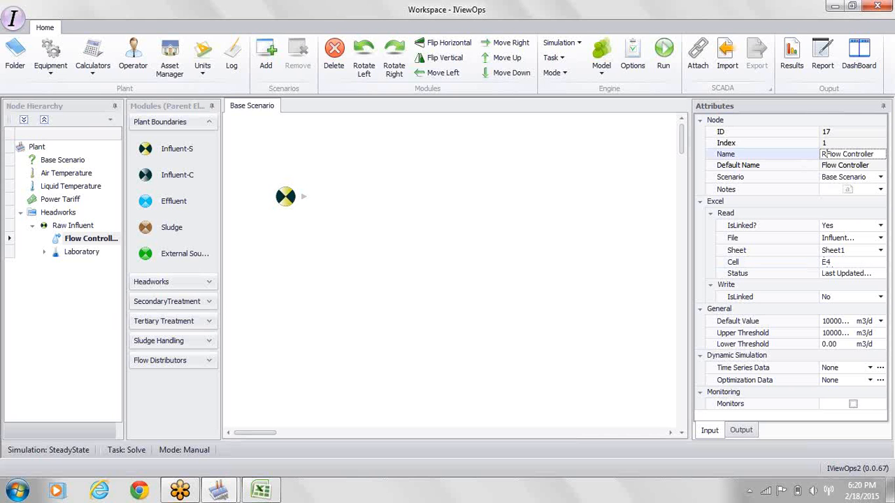
key("Return")
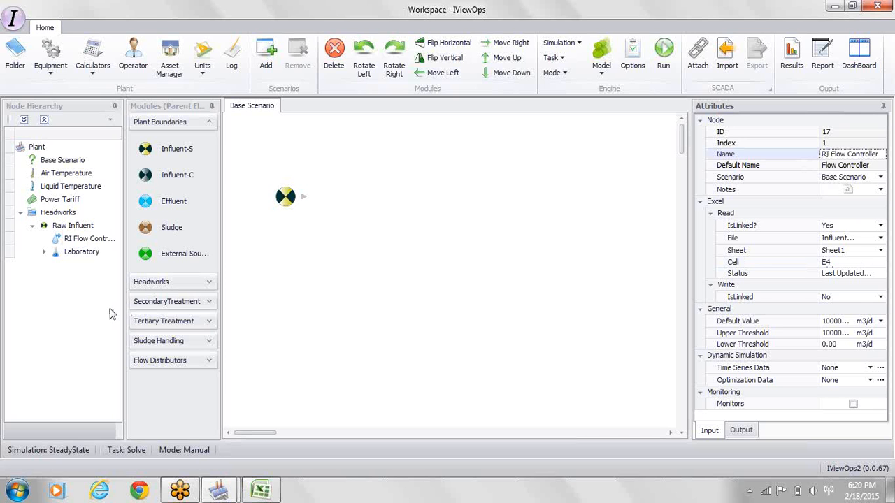
Step: In the raw influent's Laboratory main constituents, set TSS to 250 mg/l and VSS to 230 mg/l
left_click(86, 256)
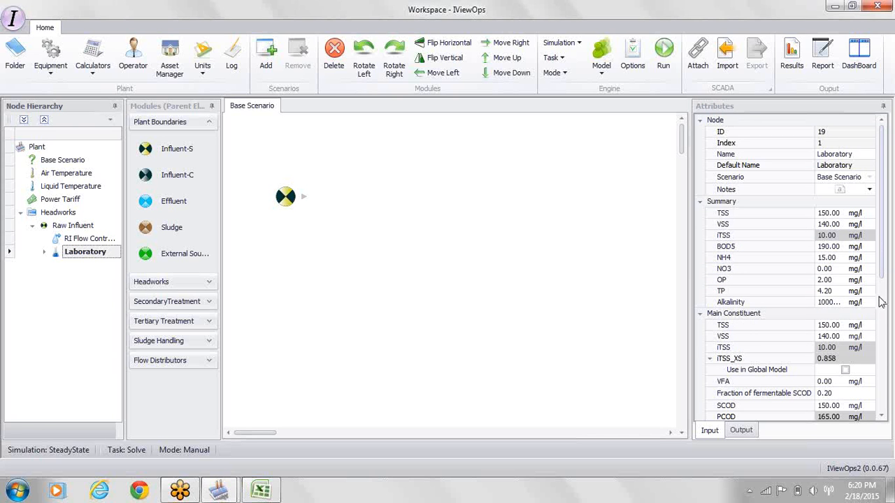
scroll(881, 302, "down", 3)
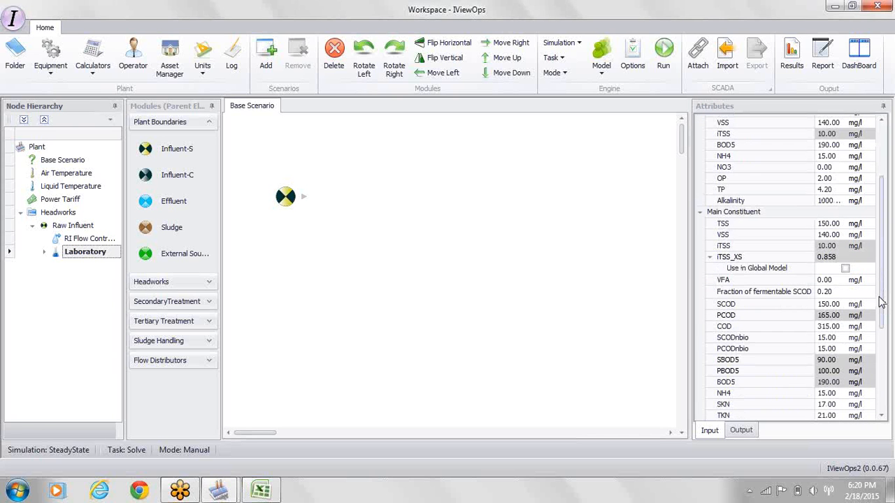
left_click(823, 224)
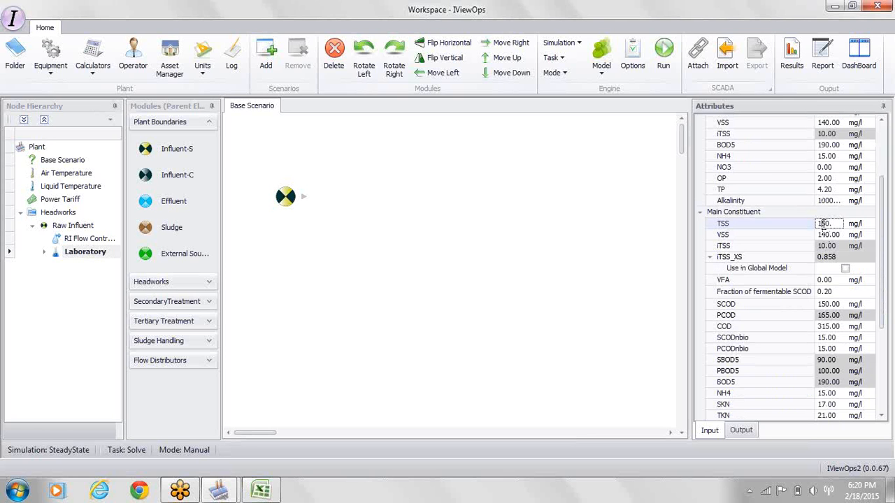
key("BackSpace")
type("2")
key("Return")
left_click(827, 235)
type("2")
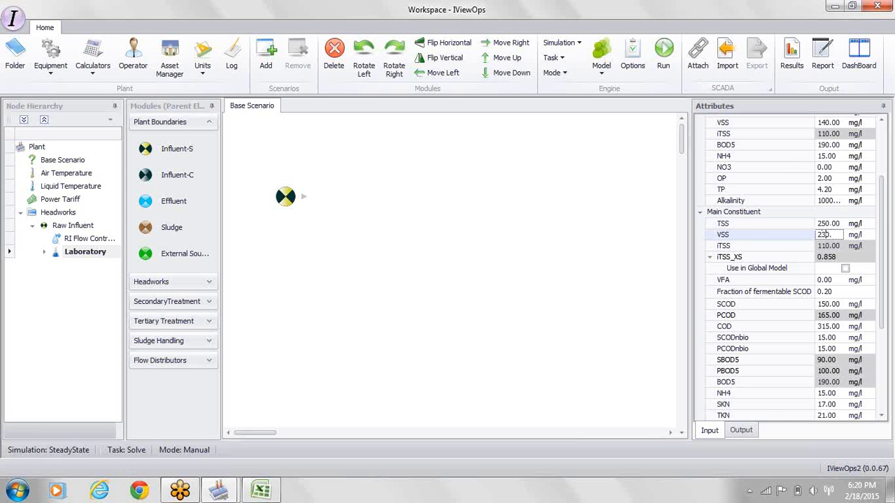
type("3")
key("Return")
Step: Set the Laboratory's VFA to 25 mg/l and the fraction of fermentable SCOD to 0.75
left_click(833, 280)
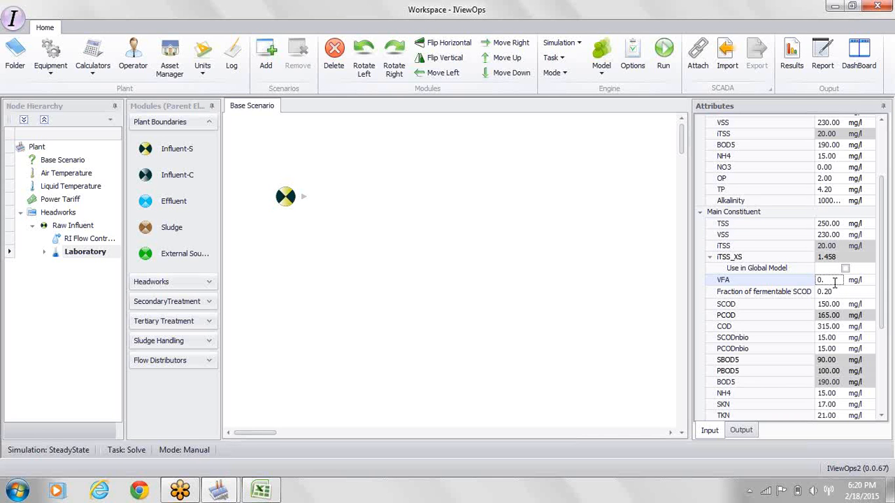
type("25")
key("Return")
left_click(839, 293)
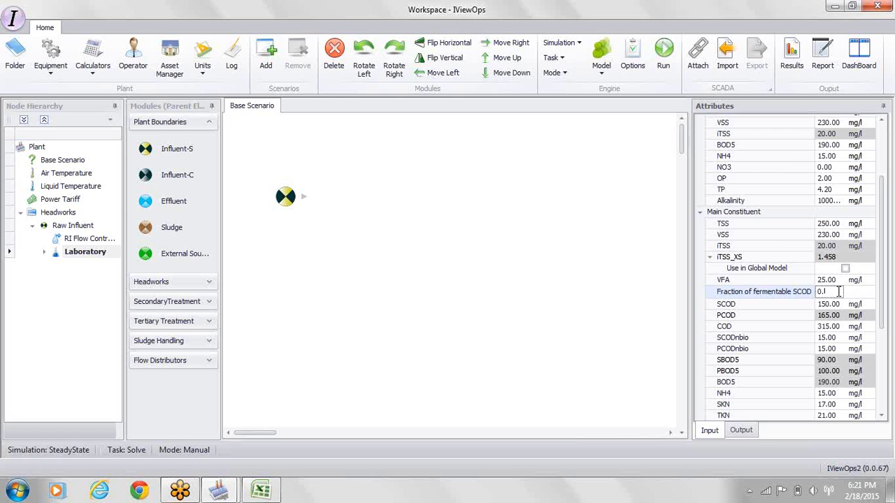
type("75")
Step: Set the Laboratory's SCOD to 200 mg/l and COD to 450 mg/l
left_click(825, 305)
type("20")
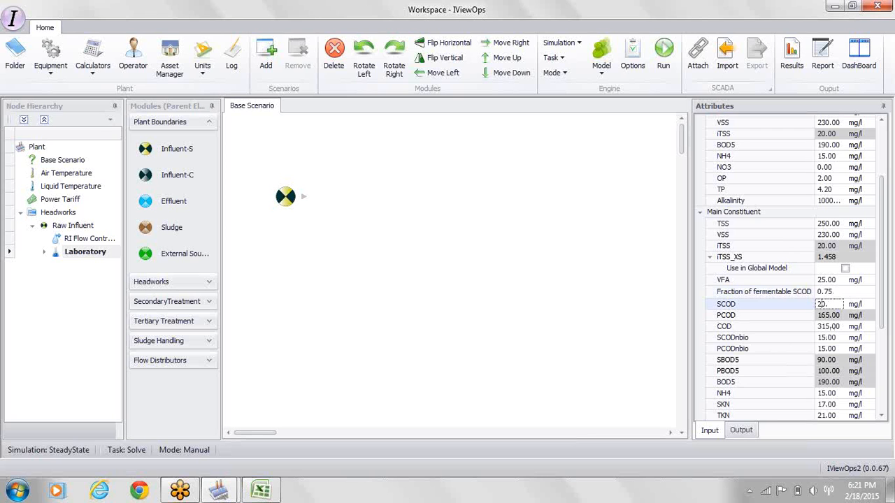
type("0")
key("Return")
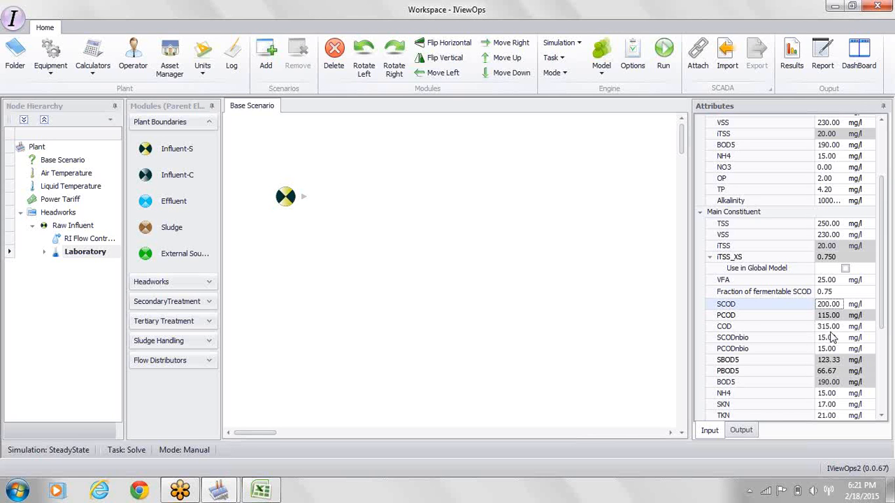
left_click(829, 326)
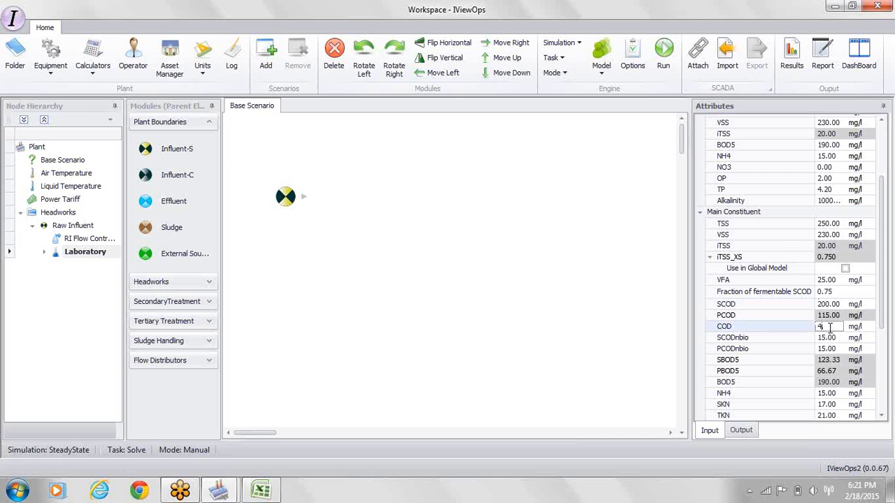
type("450")
key("Return")
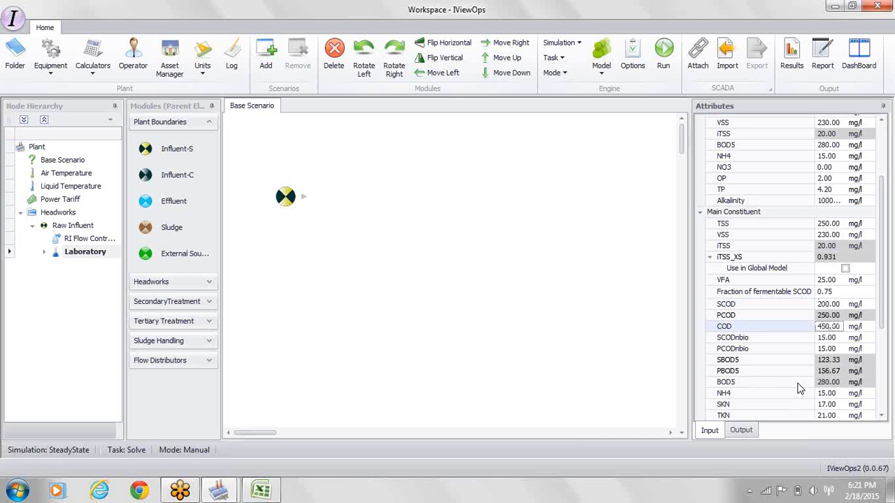
Step: Set the Laboratory's SCODnbio to 10 mg/l
left_click(825, 337)
type("1")
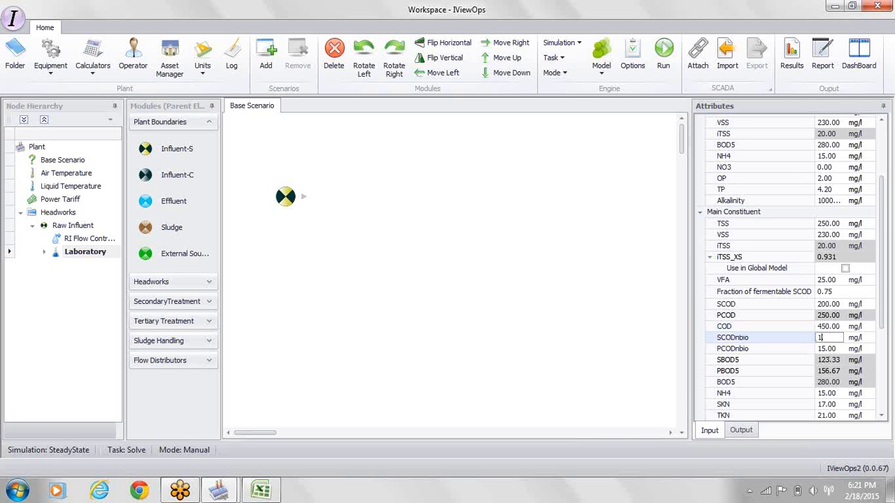
type("0.")
left_click(881, 417)
left_click(881, 416)
left_click(882, 416)
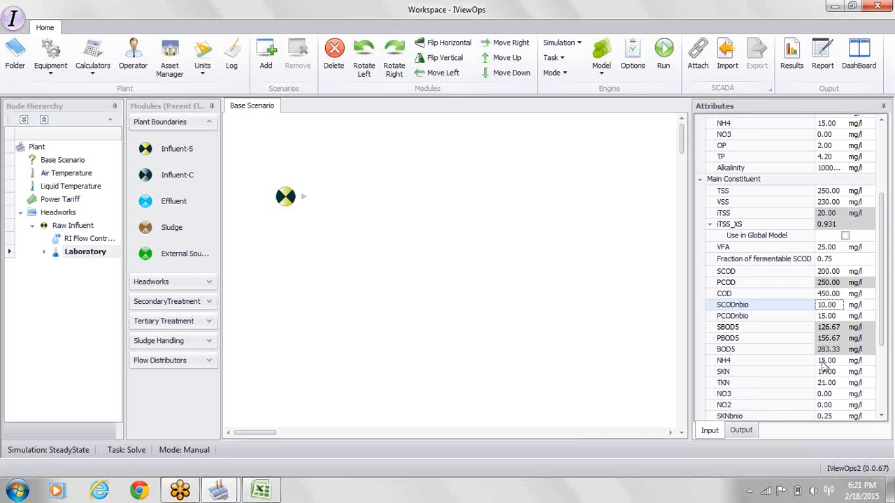
Step: Try to set the Laboratory's NH4 to 25 mg/l
left_click(825, 361)
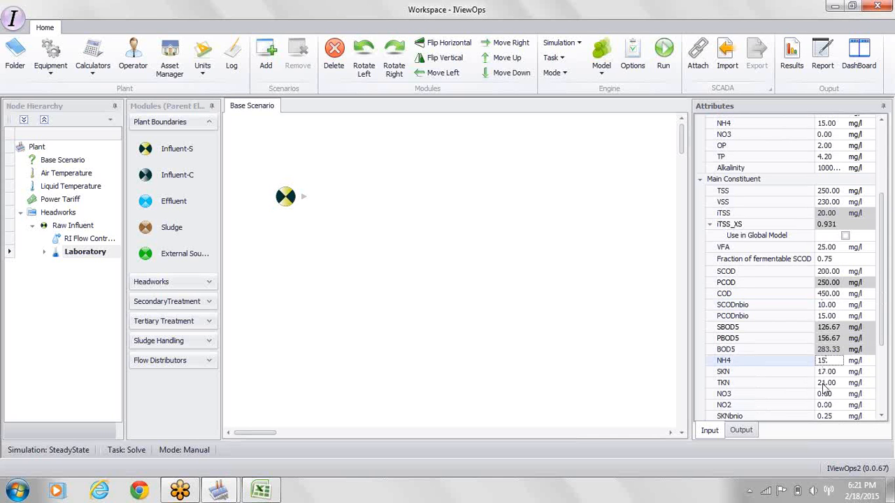
type("25")
left_click(821, 384)
mouse_move(822, 362)
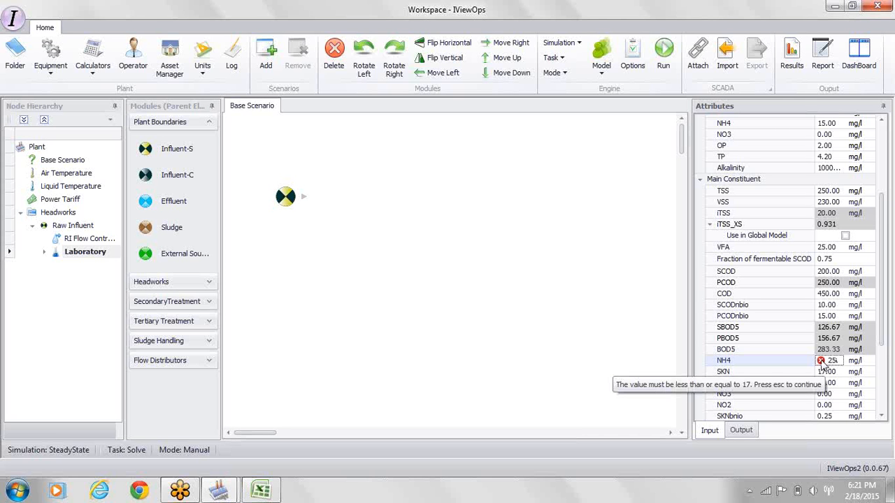
key("Escape")
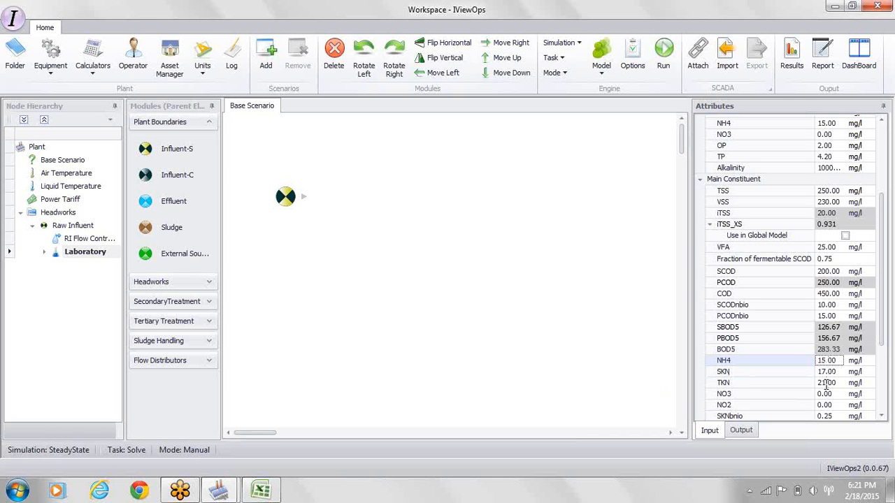
Step: Set the Laboratory's TKN to 40 mg/l and SKN to 25 mg/l
left_click(825, 383)
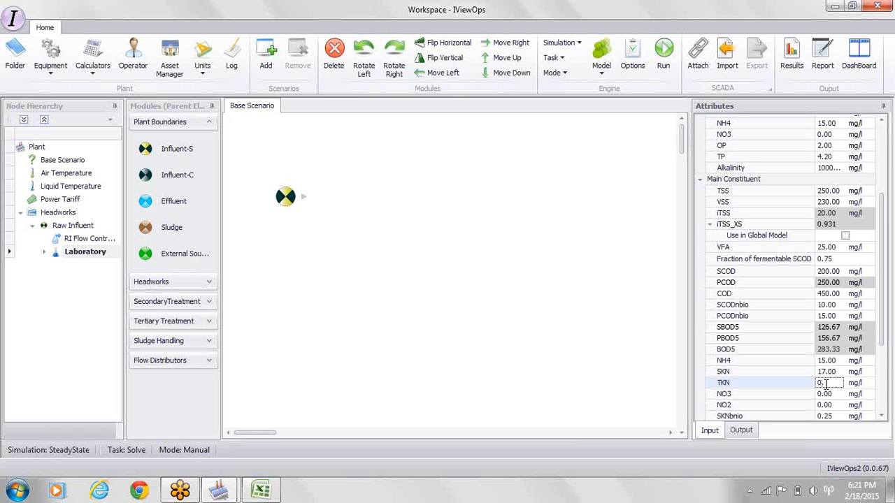
key("BackSpace")
key("BackSpace")
type("40")
key("Return")
left_click(825, 373)
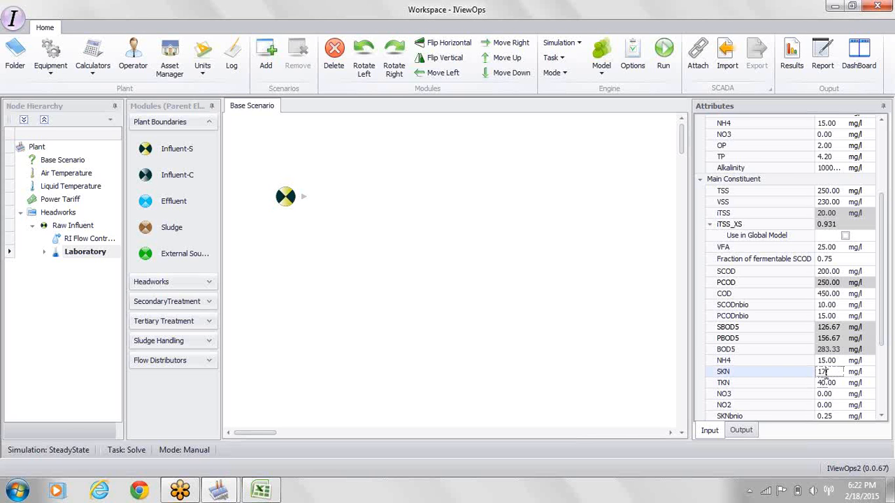
key("BackSpace")
type("5")
key("Return")
Step: Set the Laboratory's NH4 in the main constituents to 22 mg/l
left_click(826, 362)
key("BackSpace")
key("BackSpace")
type("22")
key("Return")
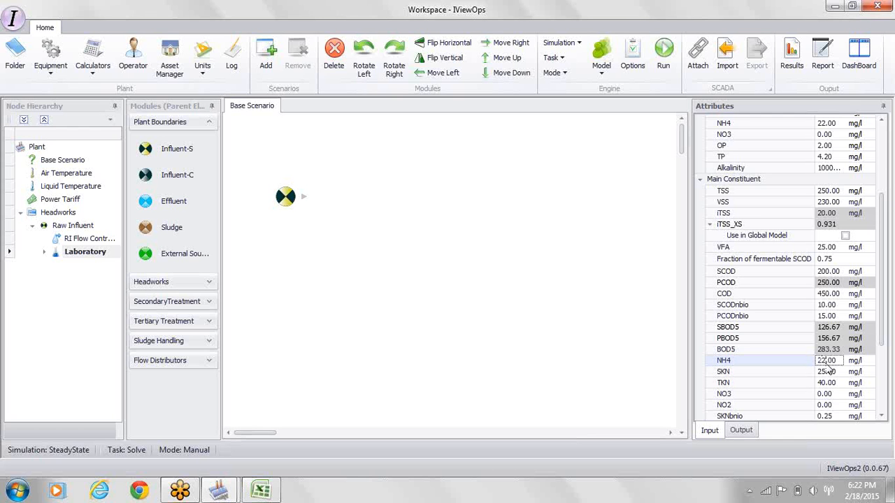
Step: Set the Laboratory's alkalinity in the main constituents to 250 mg/l
left_click(882, 416)
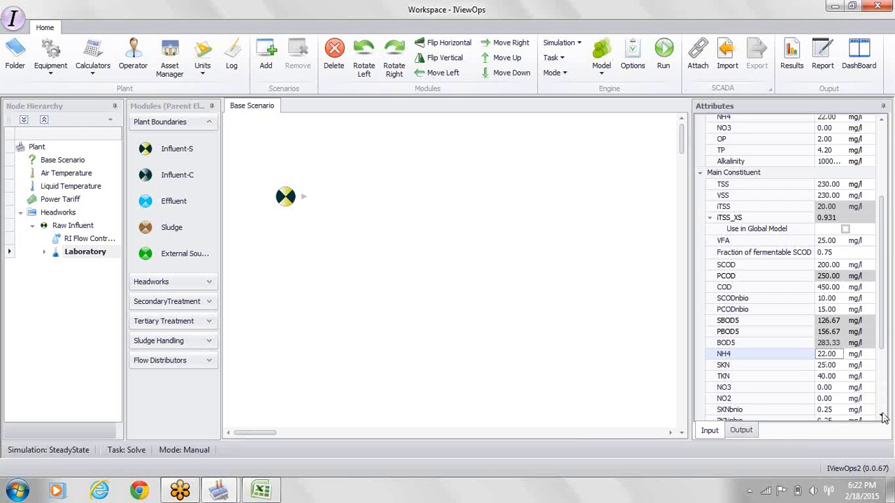
scroll(882, 416, "down", 5)
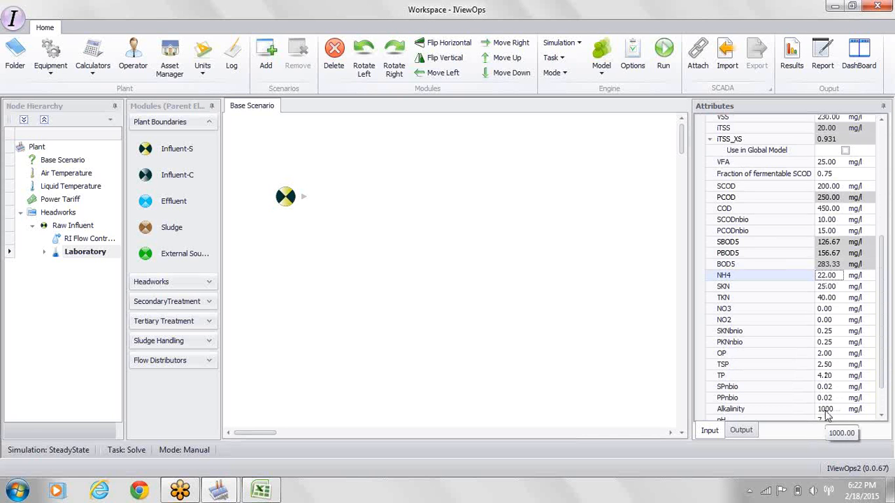
left_click(826, 411)
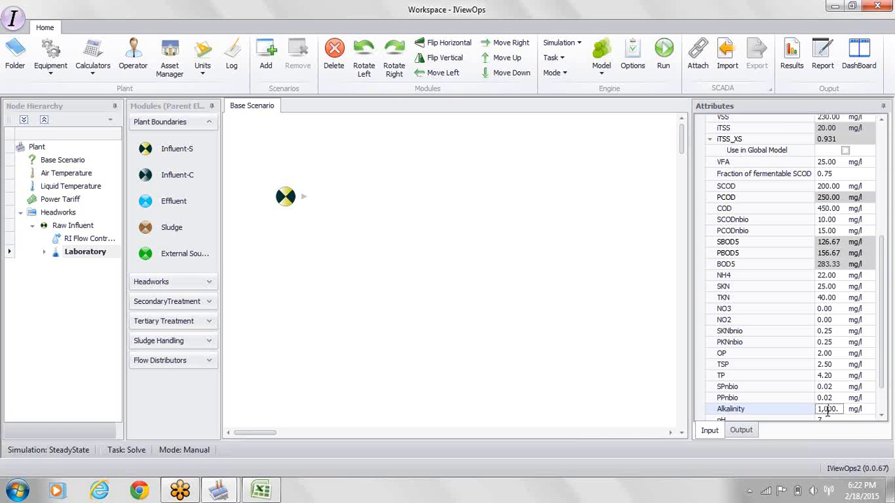
key("BackSpace")
key("BackSpace")
type("25")
key("Delete")
Step: Check the Laboratory's pH value and expand the Dissolved Gases group to view the DO setting
left_click(882, 417)
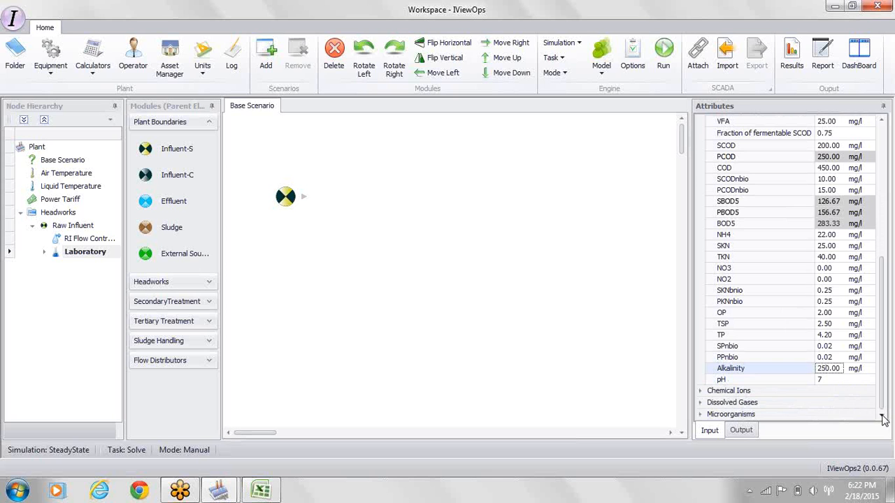
left_click(829, 380)
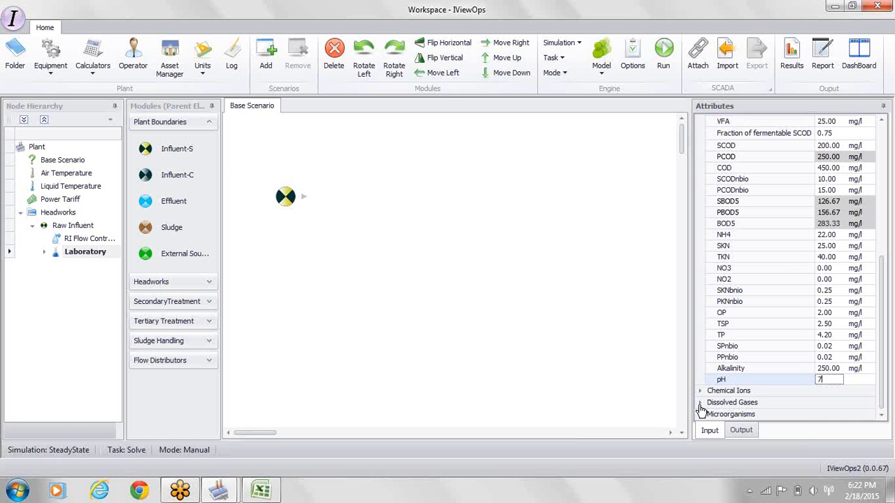
left_click(700, 404)
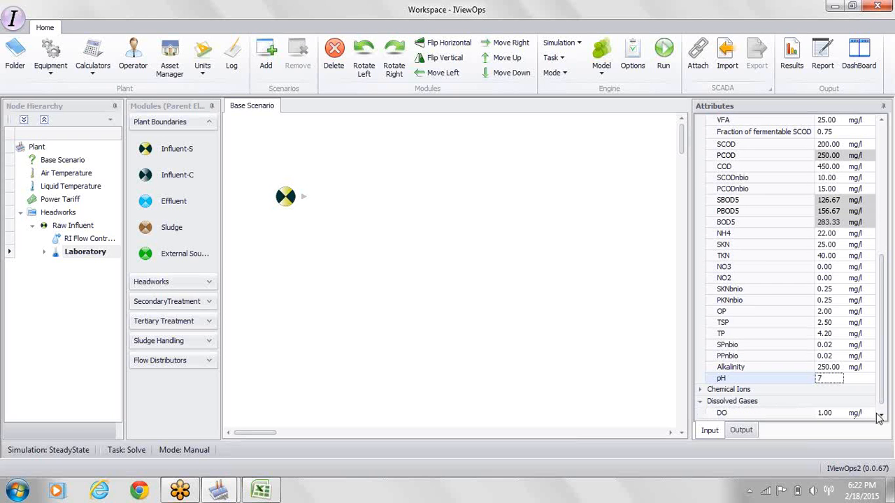
left_click(883, 418)
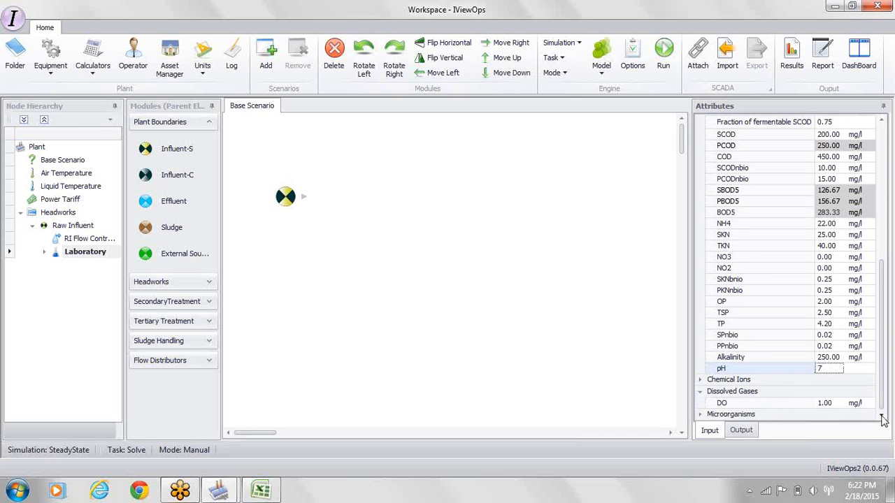
Step: In the Laboratory's Microorganisms group, set XOHO to 5 mg/l and XOAF to 1 mg/l
left_click(699, 415)
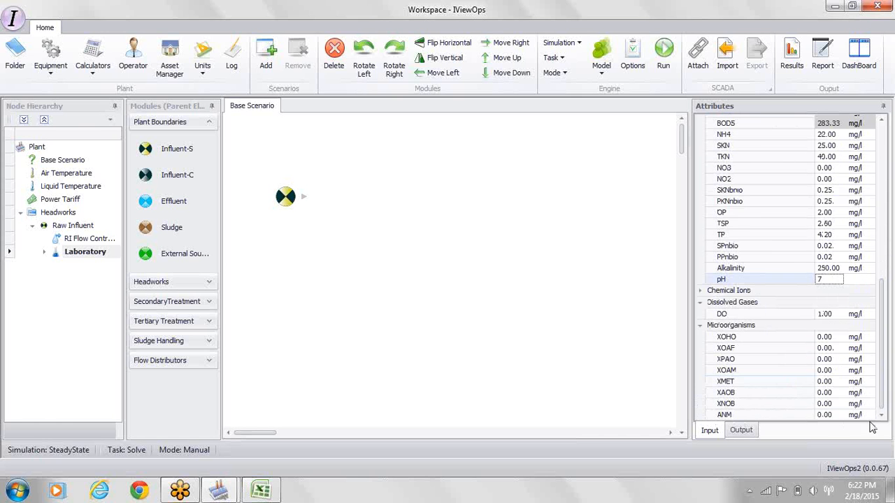
left_click(821, 337)
type("5")
key("Return")
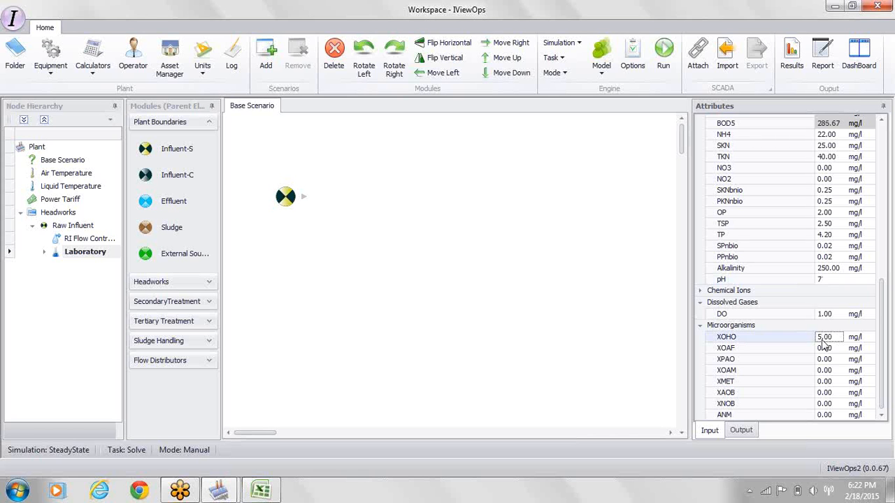
left_click(822, 348)
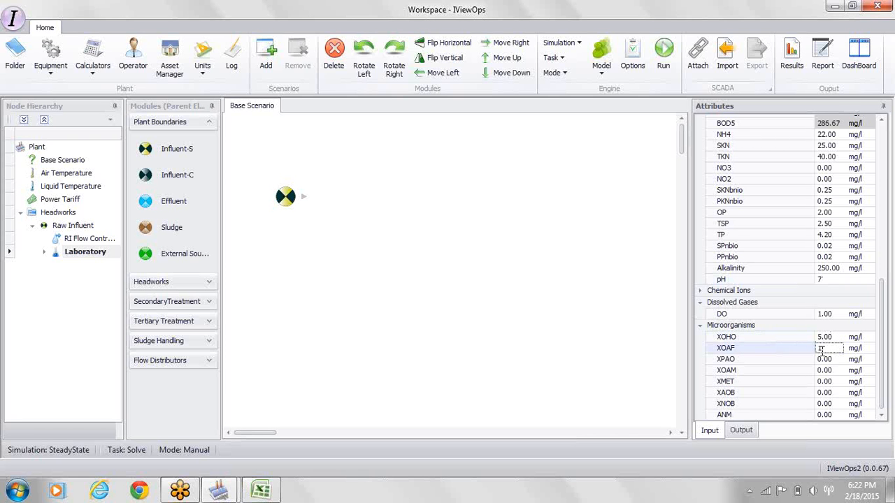
type("1")
key("Return")
Step: Enable Use in Global Model for the Laboratory's iTSS_XS ratio in the main constituents
scroll(885, 327, "up", 3)
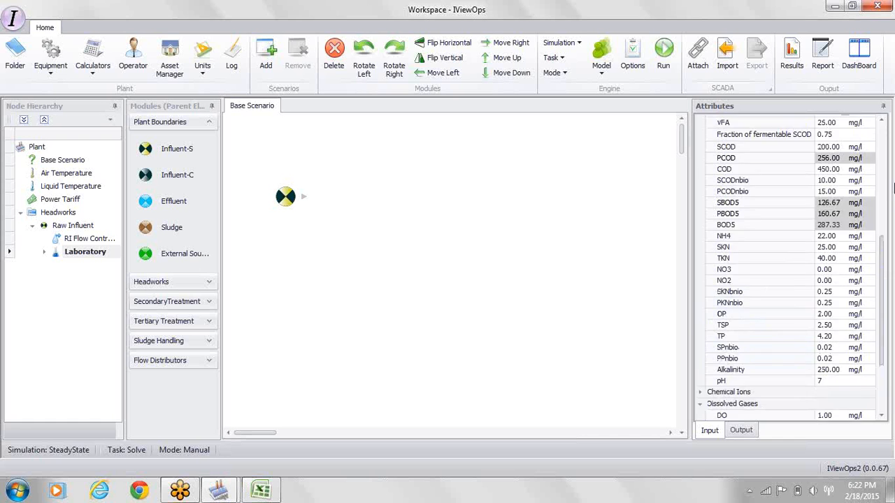
scroll(892, 187, "up", 5)
scroll(893, 209, "down", 3)
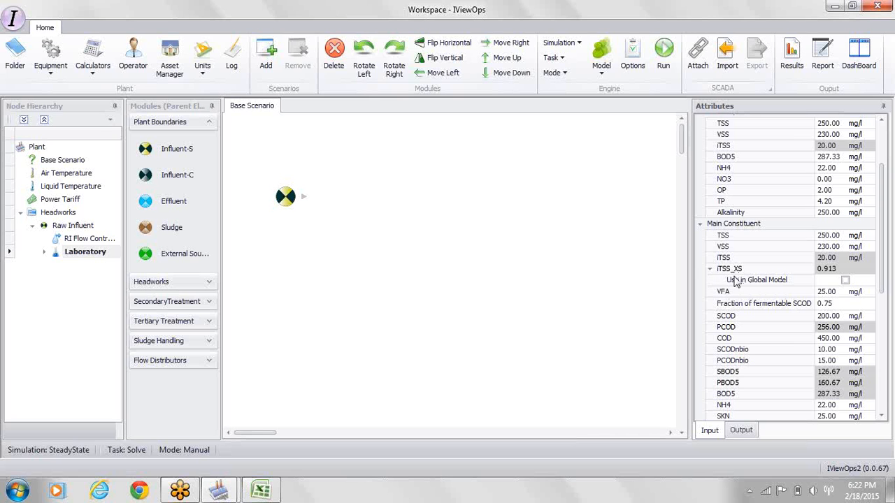
left_click(845, 281)
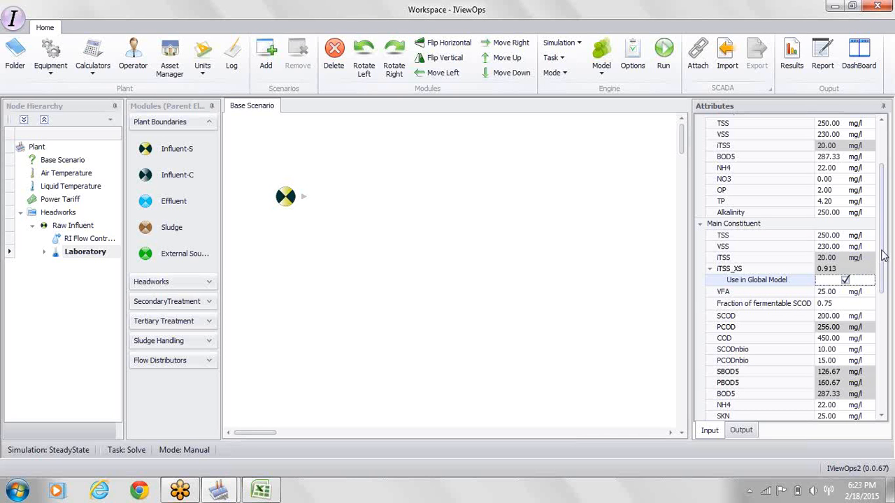
scroll(882, 241, "up", 1)
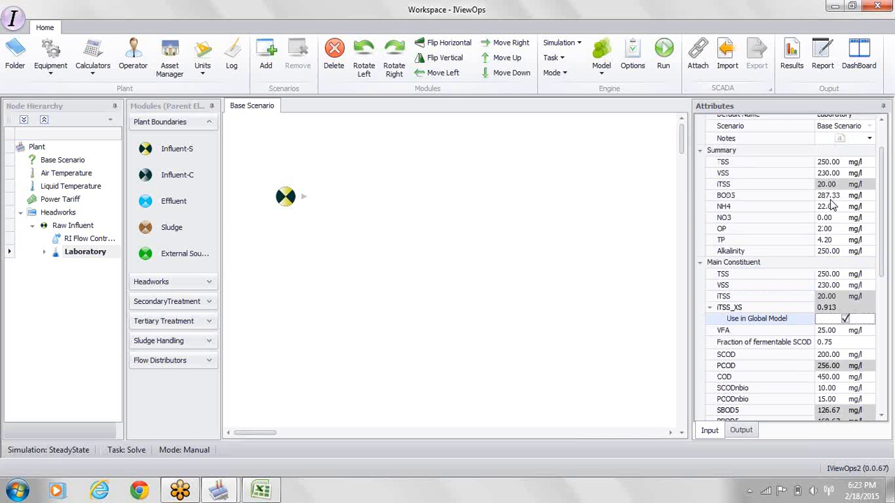
Step: In the Suspended Growth Model's conversion factors, set the user-defined biodegradable COD to BOD ratio (iXS_BOD) to 1.750
left_click(601, 76)
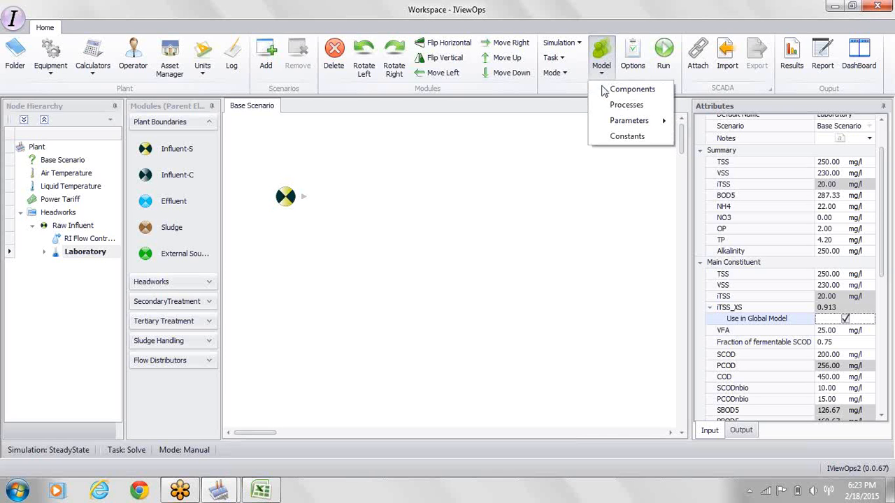
mouse_move(610, 126)
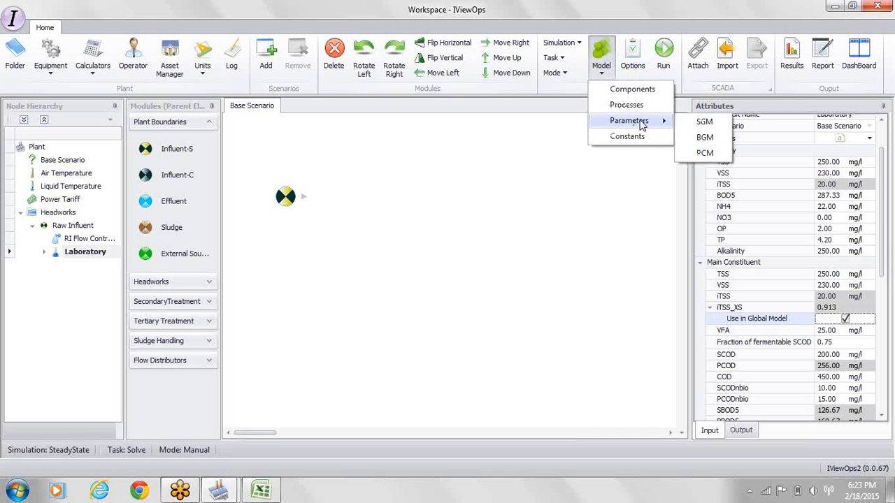
left_click(703, 123)
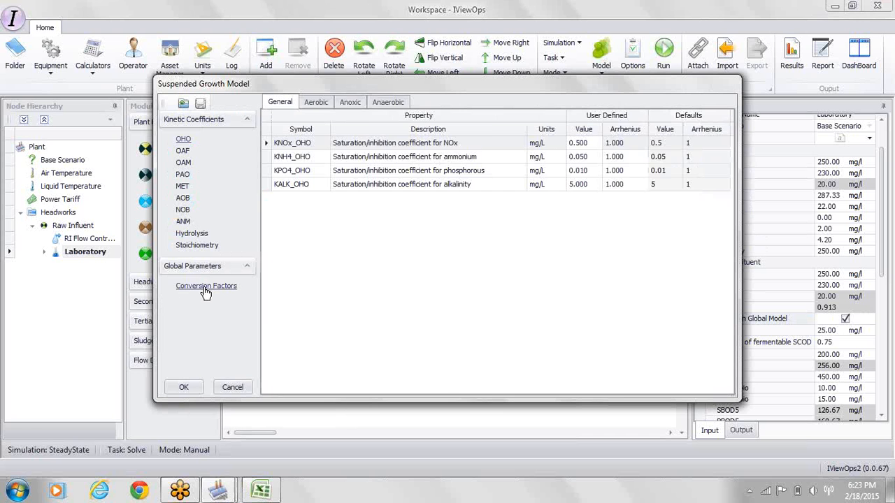
left_click(207, 288)
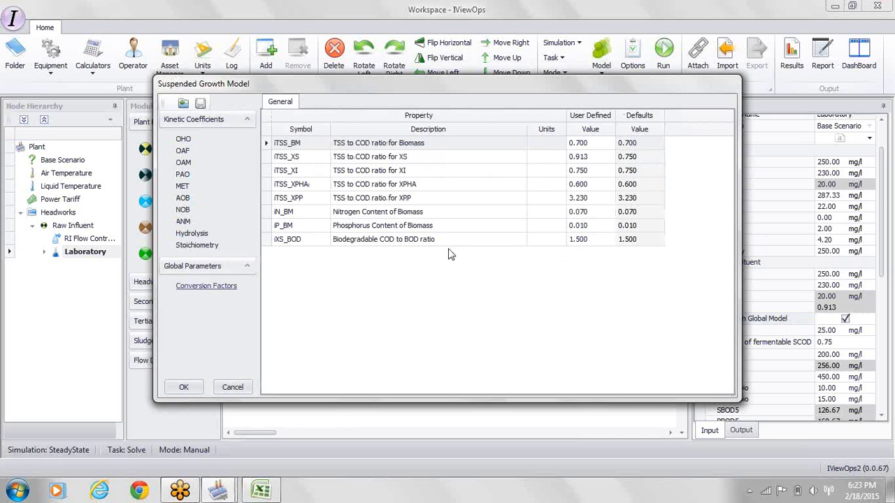
left_click(593, 239)
key("BackSpace")
type("7")
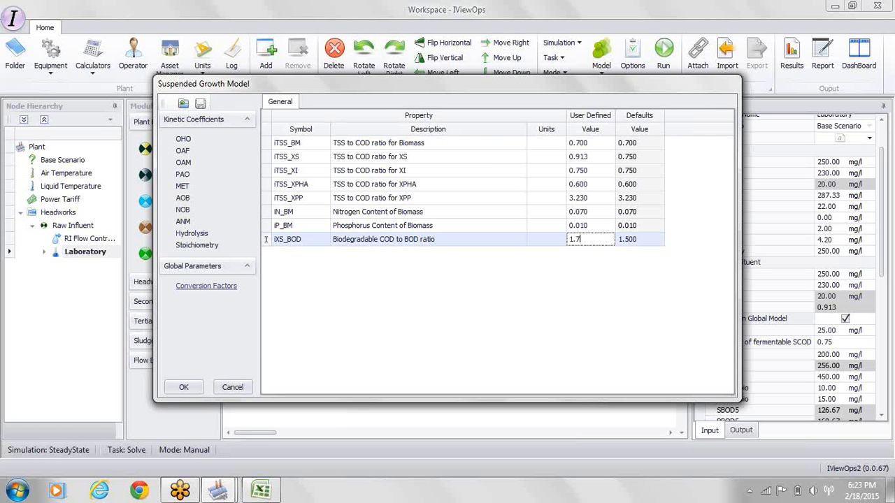
type("50")
left_click(181, 388)
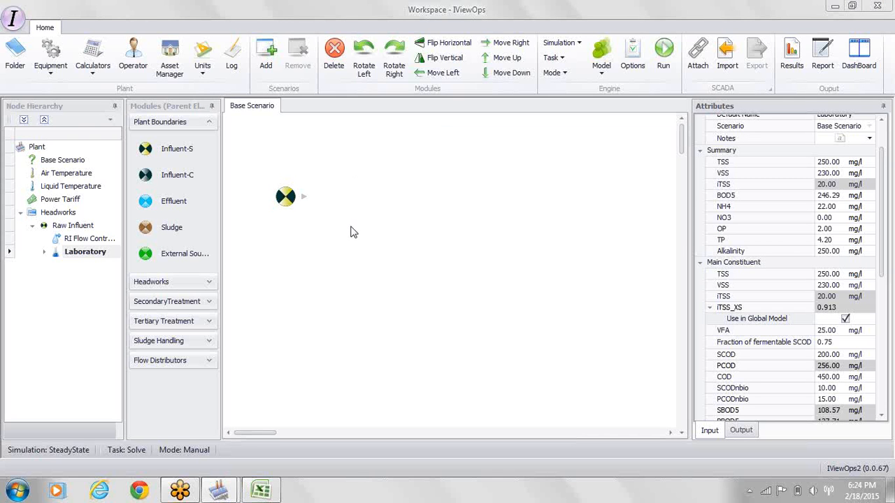
Step: Place a Headworks Screen module beside the raw influent and name it Influent Screen
left_click(207, 284)
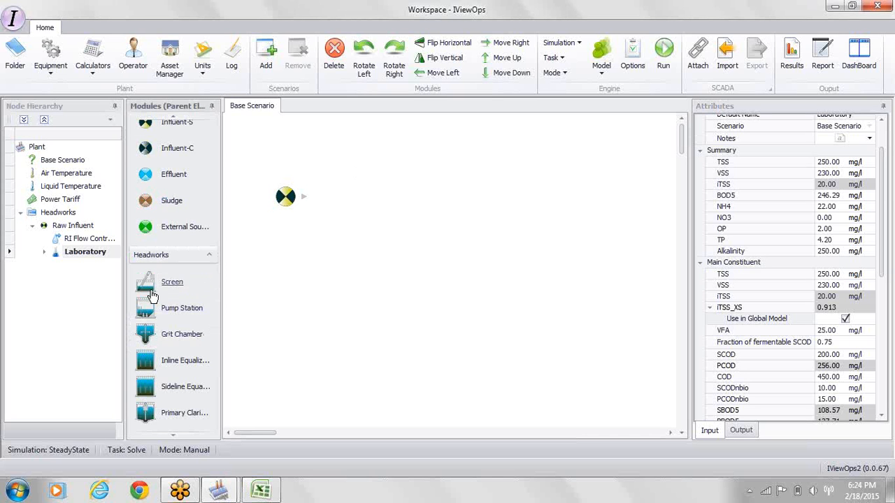
left_click_drag(152, 296, 328, 178)
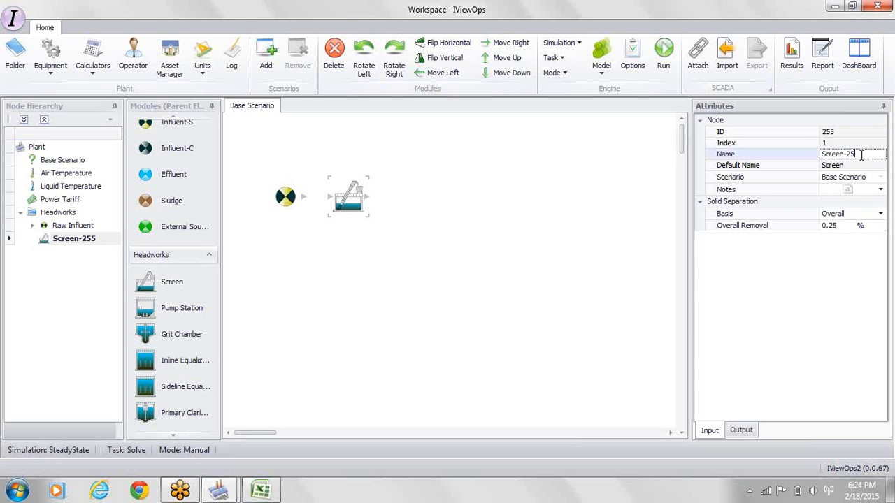
key("BackSpace")
key("BackSpace")
key("BackSpace")
key("BackSpace")
type("INflue")
key("BackSpace")
key("BackSpace")
key("BackSpace")
key("BackSpace")
key("BackSpace")
type("nfluent Screen")
key("Return")
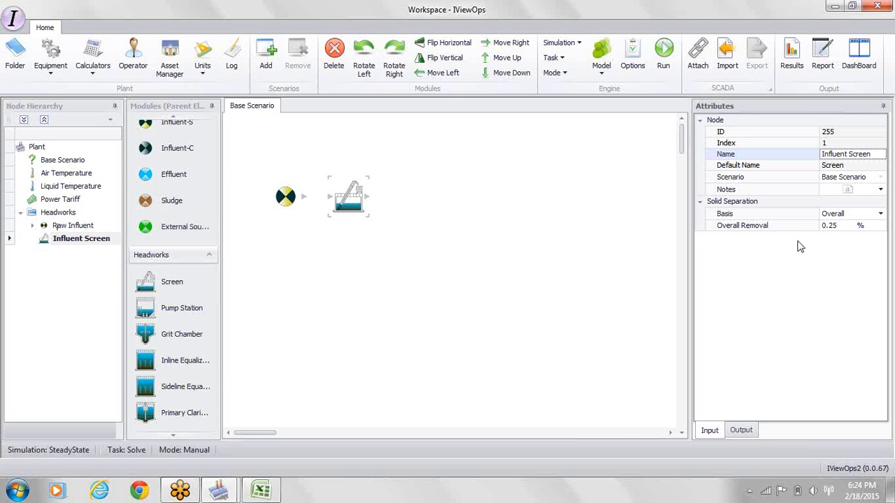
Step: Set the Influent Screen's overall removal to 0.23 %
left_click(838, 226)
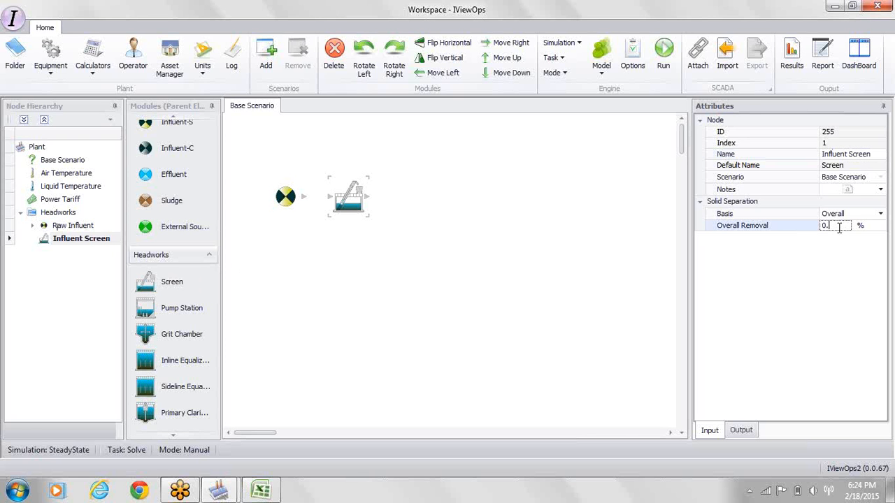
type("23")
Step: Place a Grit Chamber module after the Influent Screen and name it Grit Removal
left_click_drag(147, 335, 395, 184)
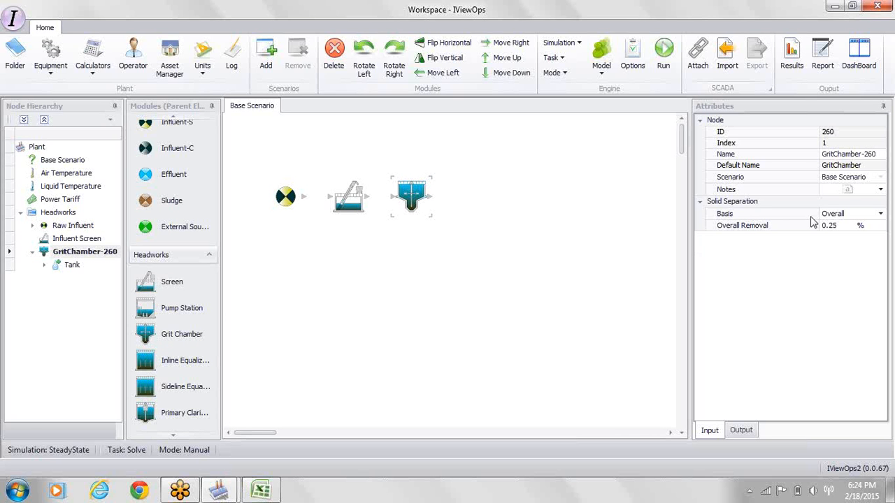
left_click(825, 155)
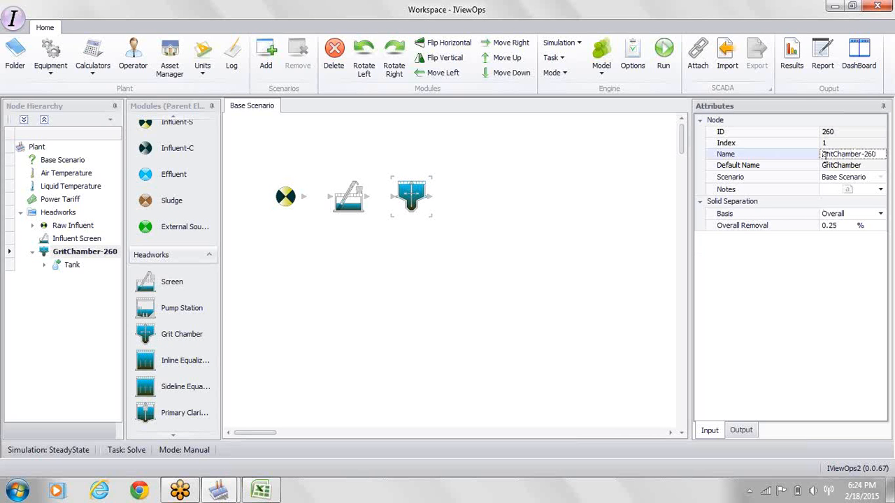
left_click_drag(825, 157, 890, 162)
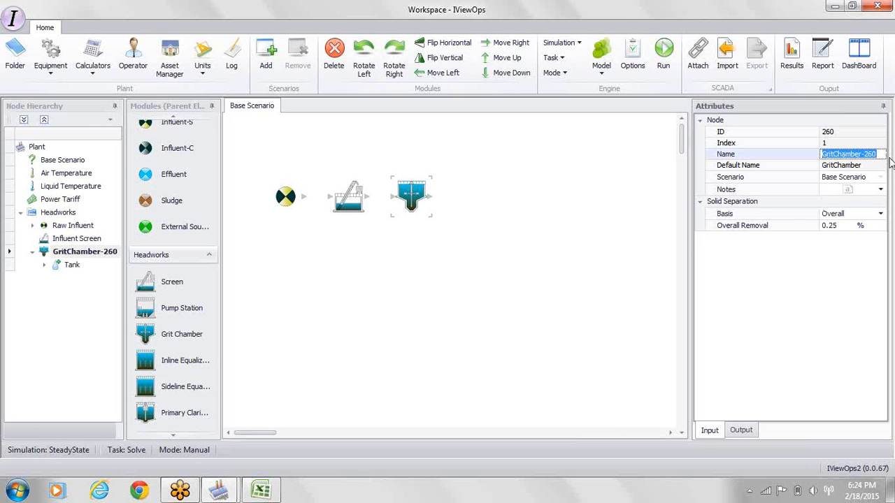
type("Grit")
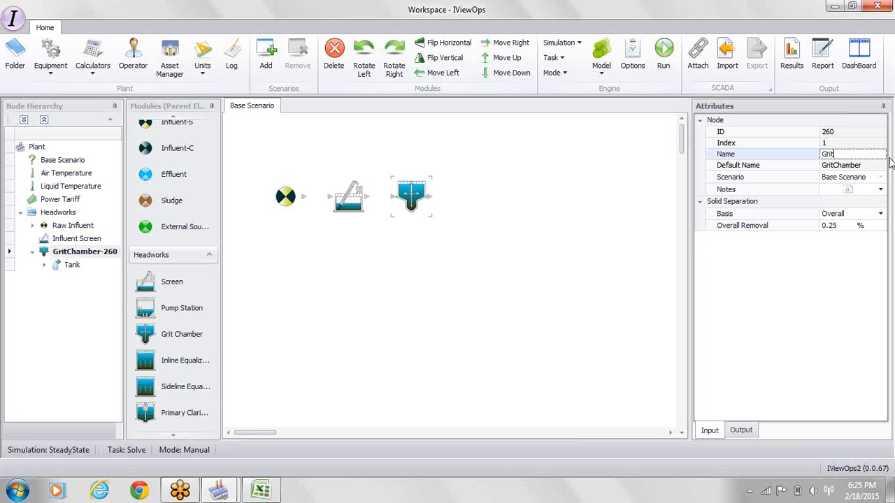
type(" Removal")
key("Return")
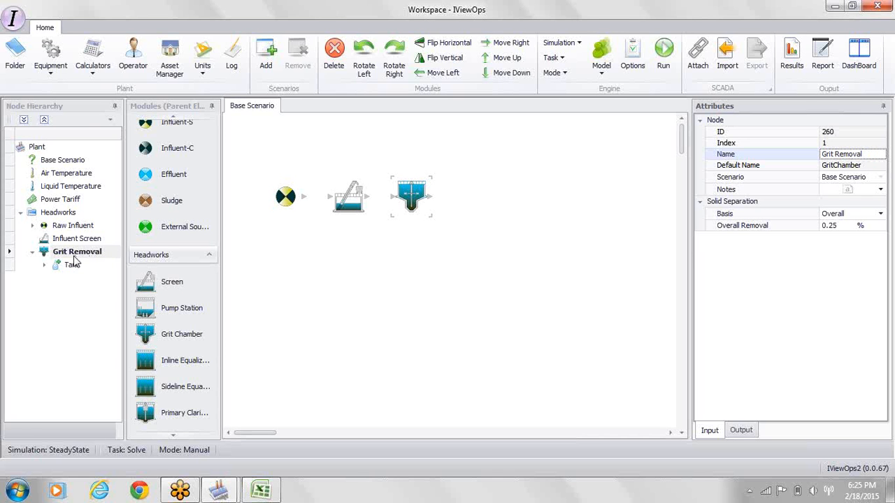
Step: Add a second rectangular cell to the Grit Removal unit's Tank
left_click(74, 265)
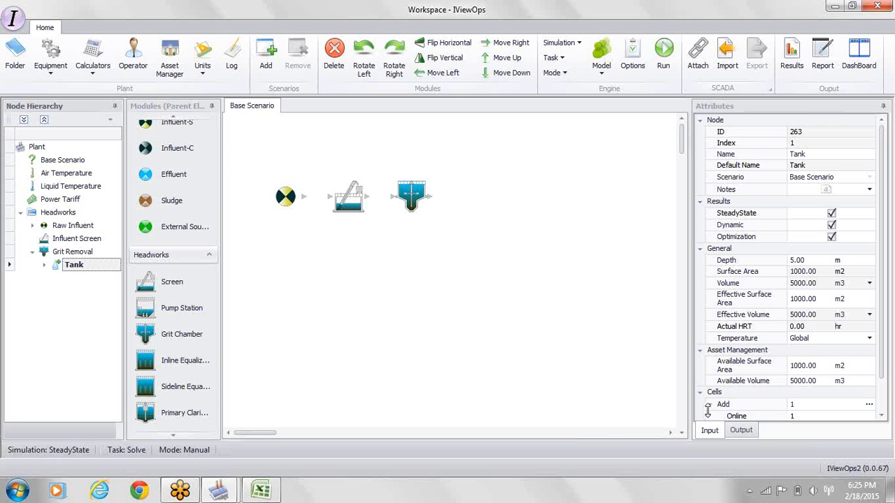
left_click(869, 405)
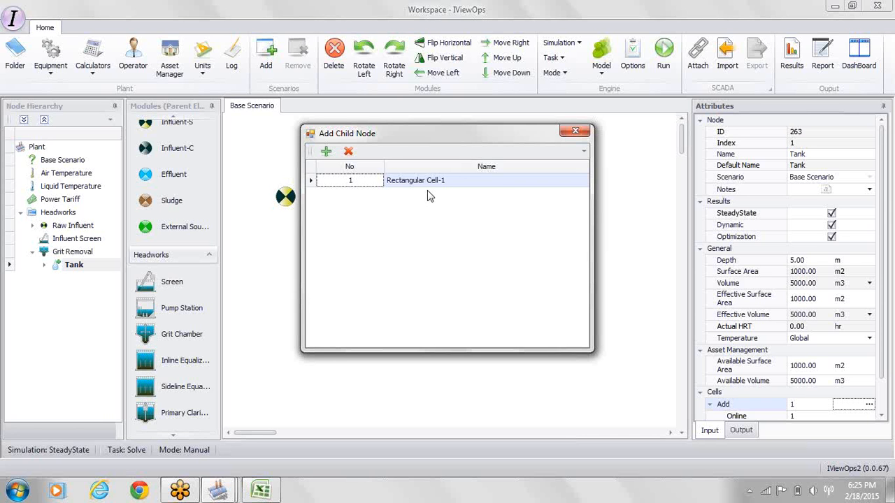
left_click(326, 152)
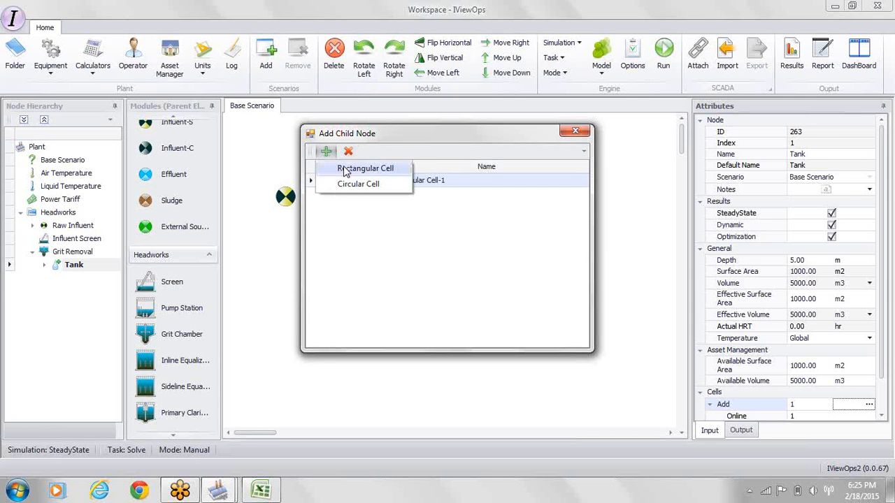
left_click(345, 173)
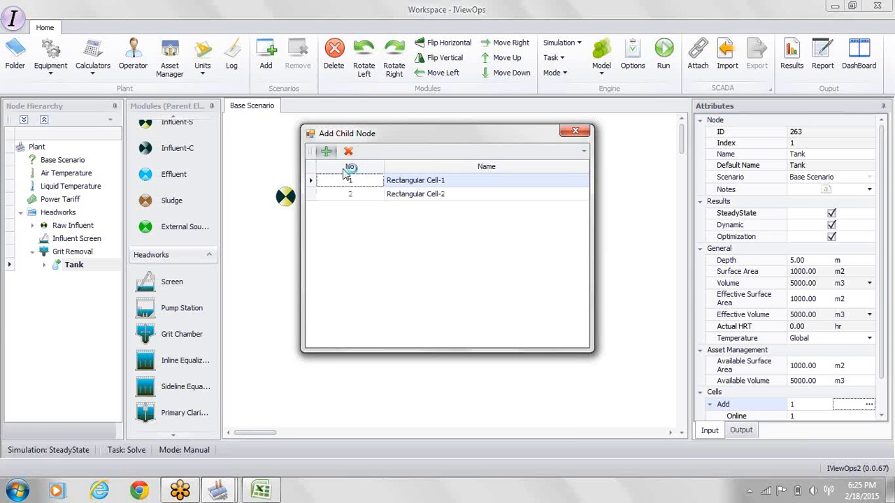
left_click(574, 133)
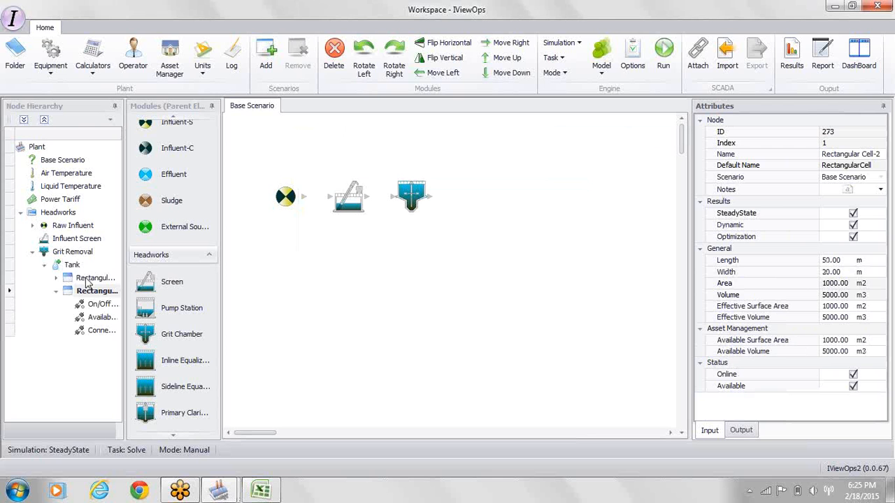
Step: Set the depth of the Grit Removal unit's Tank to 2 m
left_click(73, 266)
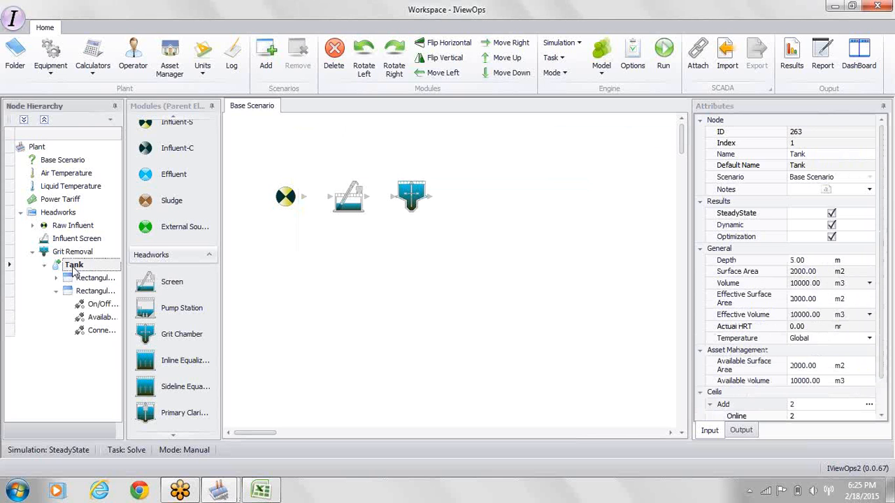
left_click(807, 263)
left_click(809, 260)
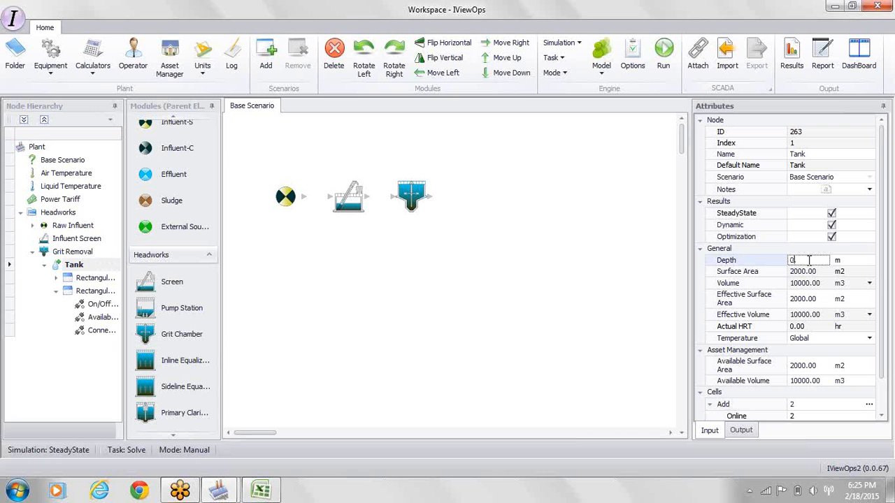
key("Return")
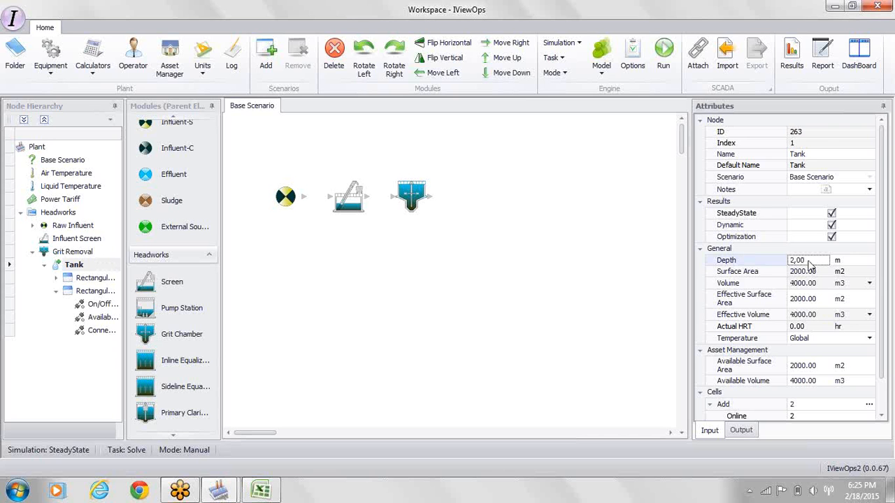
Step: Rename the Grit Removal unit's Tank as Grit Tank Group
left_click(96, 279)
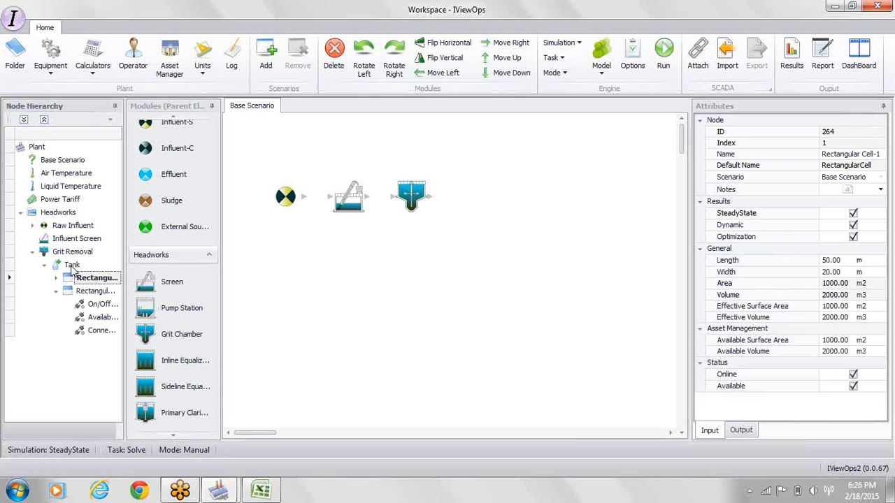
left_click(72, 266)
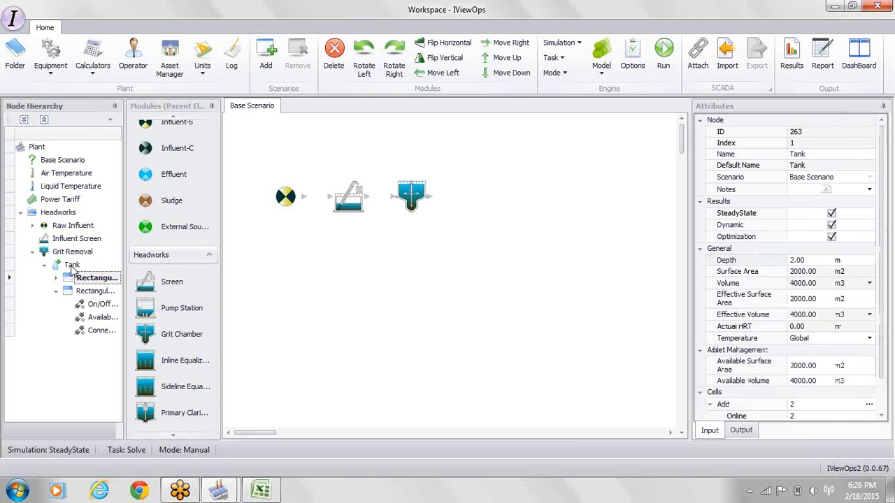
left_click(814, 153)
key("BackSpace")
key("BackSpace")
key("BackSpace")
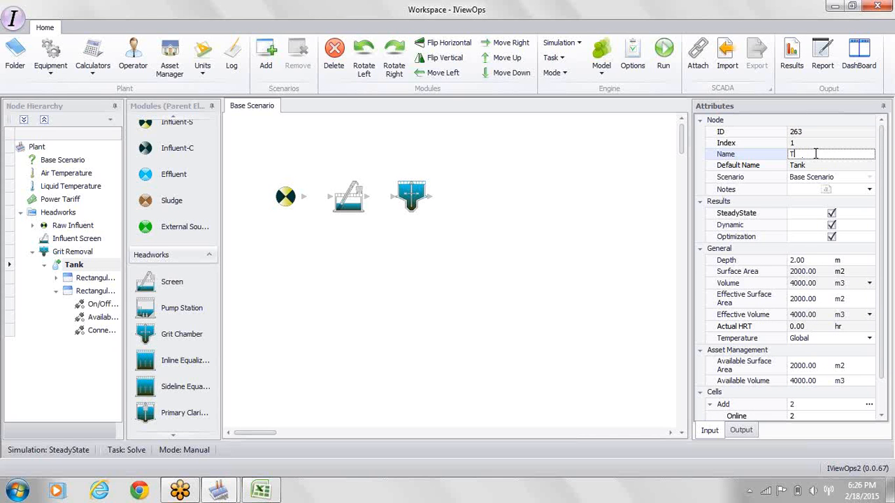
key("BackSpace")
type("Grit Tank Group")
key("Return")
Step: Rename the first rectangular cell of the Grit Tank Group as Grit Tank 1
left_click(96, 279)
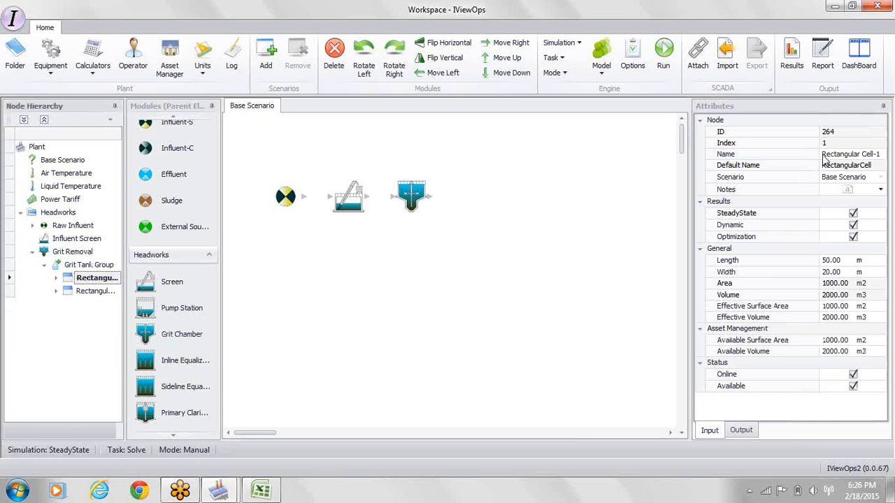
left_click(824, 154)
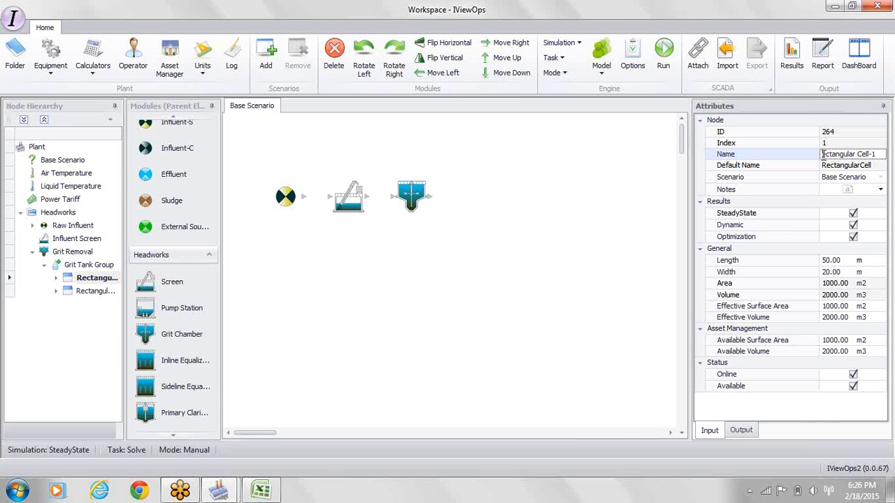
key("Delete")
key("Delete")
key("Delete")
key("Delete")
key("Delete")
key("Delete")
key("Delete")
key("Delete")
key("Delete")
key("Delete")
key("Delete")
key("Delete")
key("Delete")
key("Delete")
key("Delete")
key("Delete")
key("Delete")
key("Delete")
type("Grit Tank 1")
key("Return")
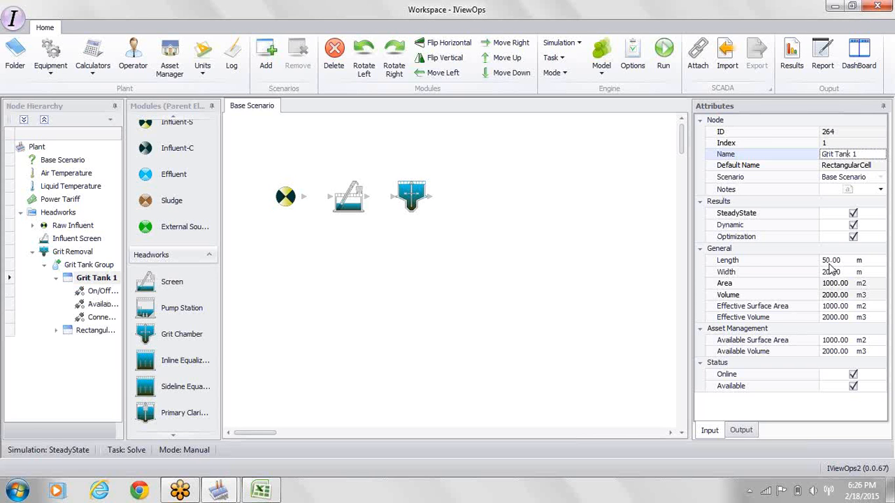
Step: Set the length of Grit Tank 1 to 5 m
left_click(829, 261)
type("12")
key("BackSpace")
key("BackSpace")
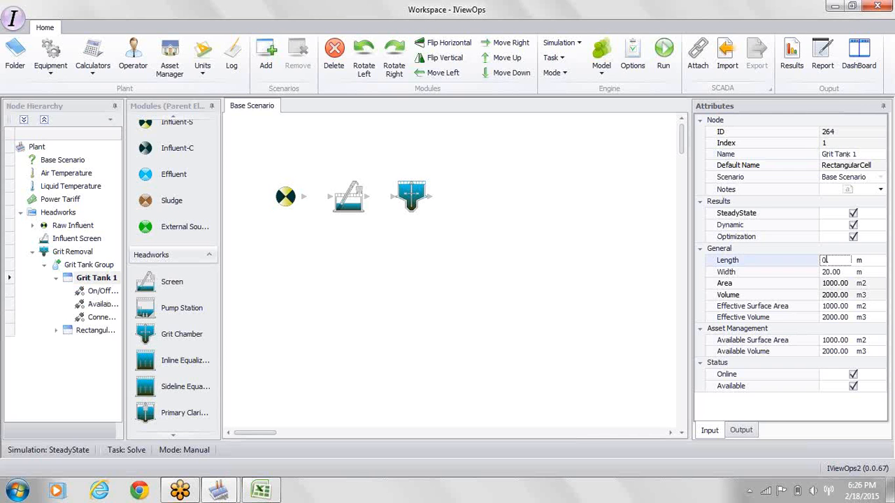
type("5")
key("Return")
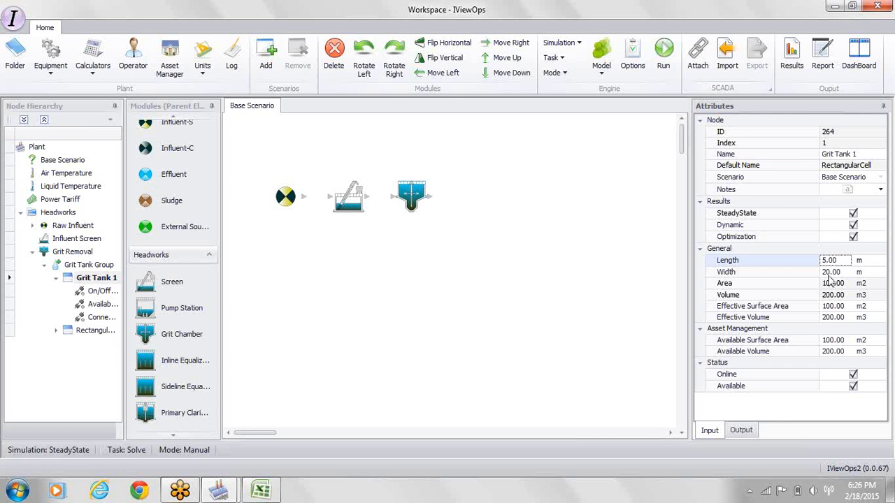
Step: Set the width of Grit Tank 1 to 0.5 m
left_click(828, 273)
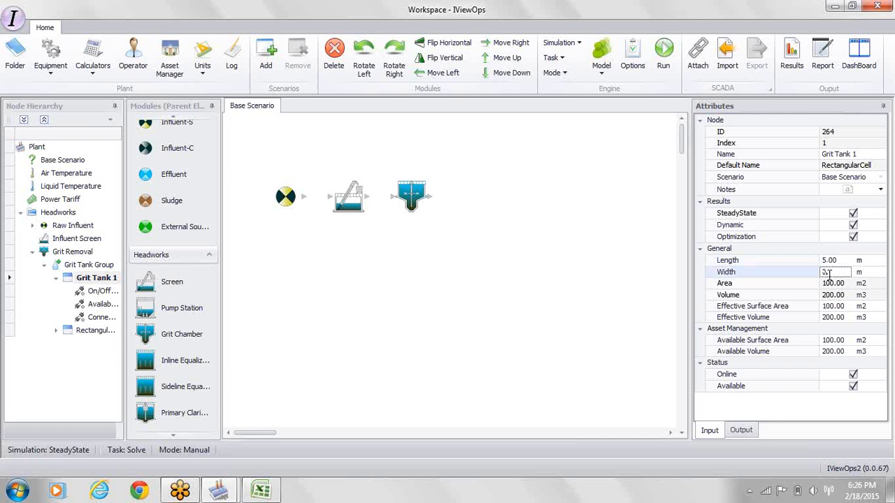
key("BackSpace")
key("BackSpace")
type("1")
key("Return")
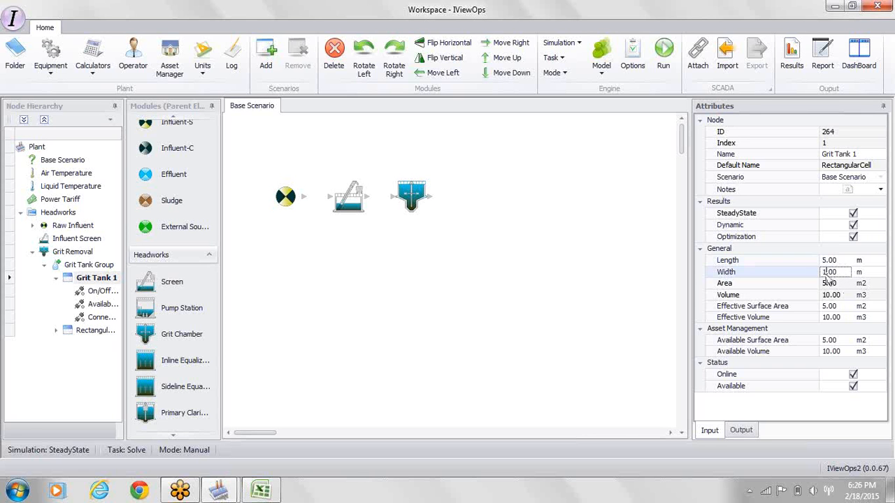
left_click(838, 274)
type("0.5")
key("Return")
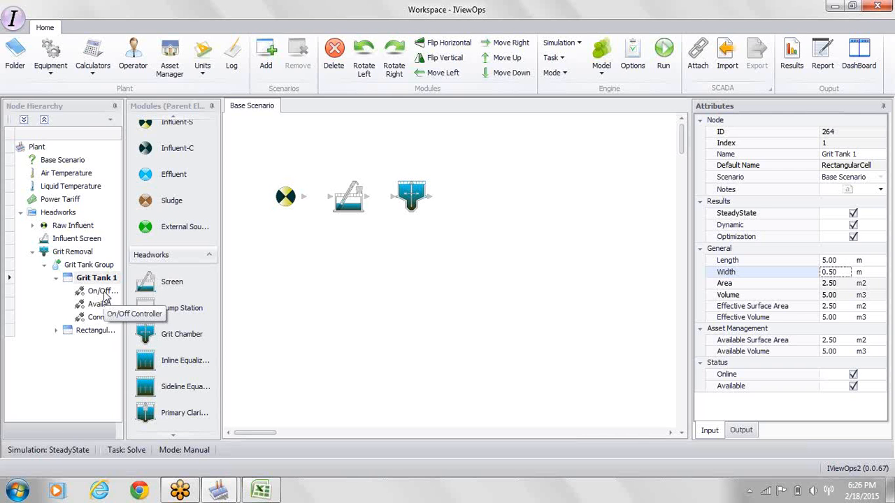
Step: View Grit Tank 1's On/Off Controller, and switch the tank's Online and Available statuses off and back on
left_click(100, 291)
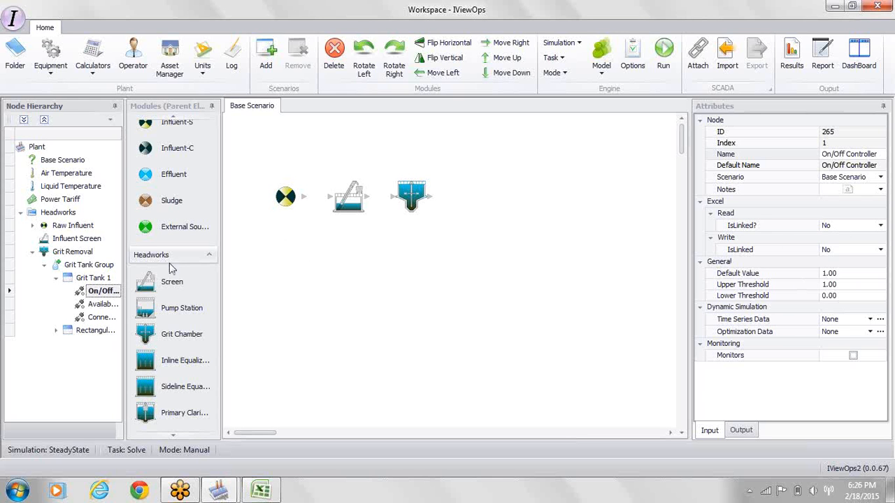
left_click(97, 278)
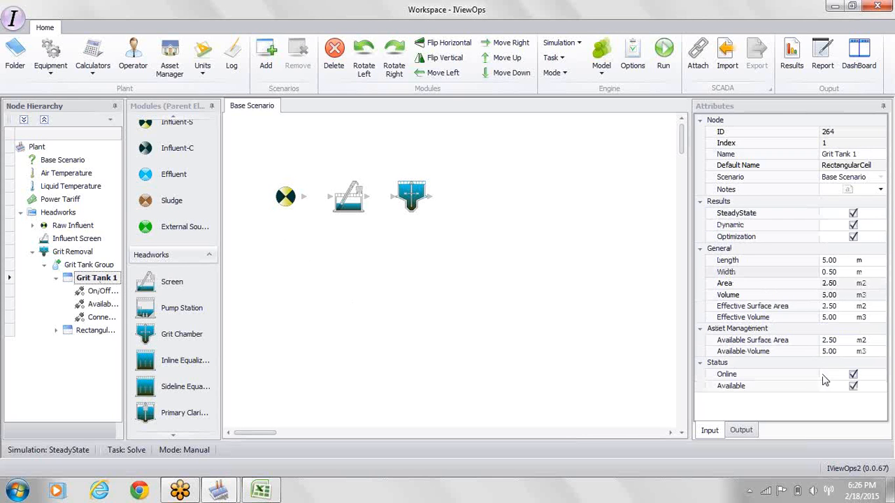
left_click(852, 375)
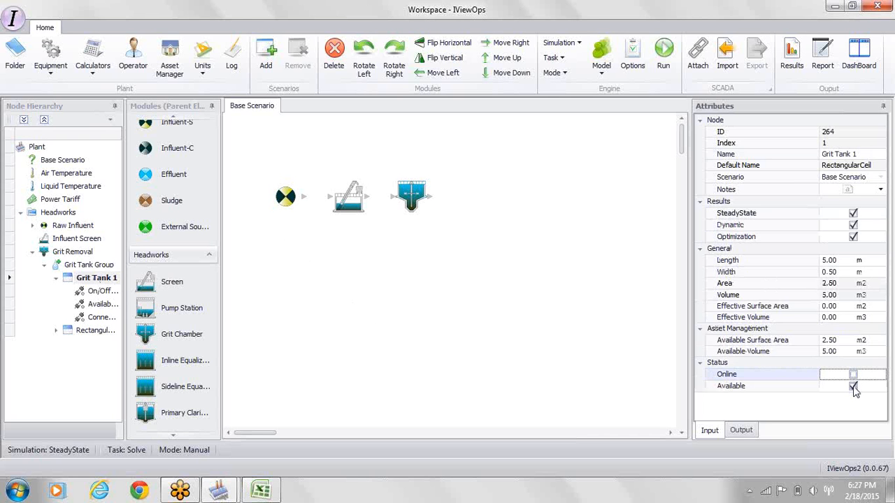
left_click(852, 386)
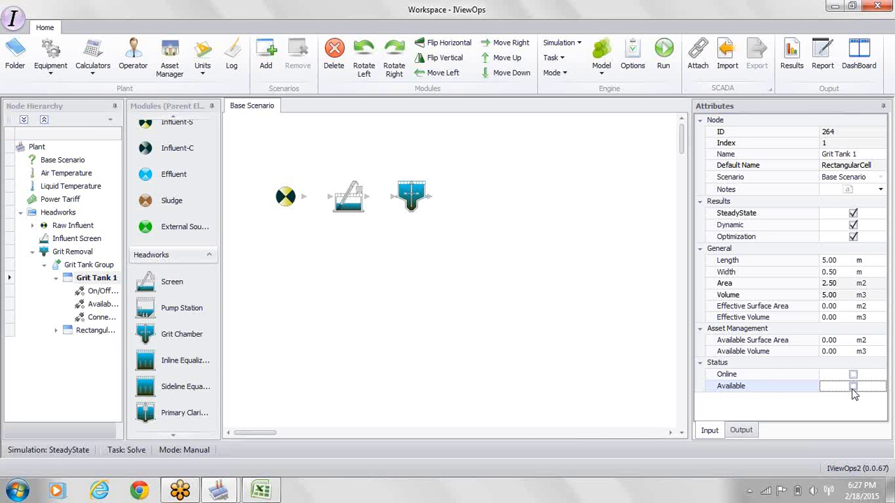
left_click(853, 387)
left_click(852, 375)
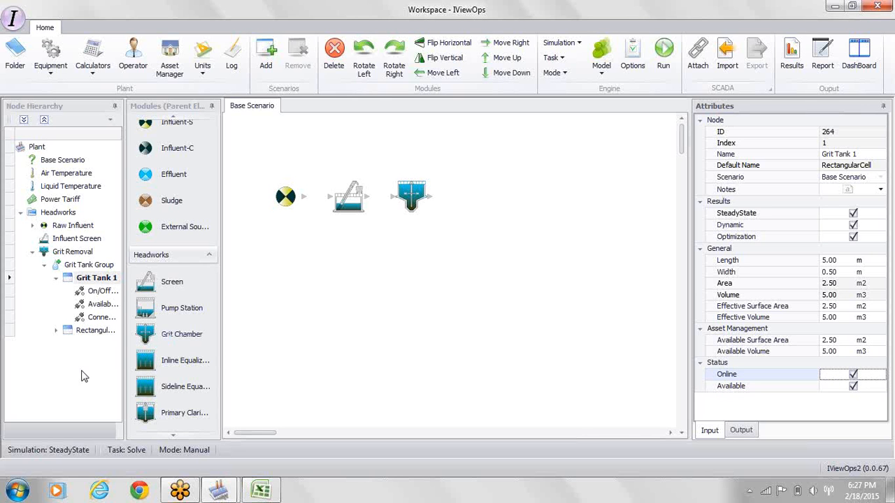
Step: Rename the second rectangular cell of the Grit Tank Group as Grit Tank 2
left_click(93, 333)
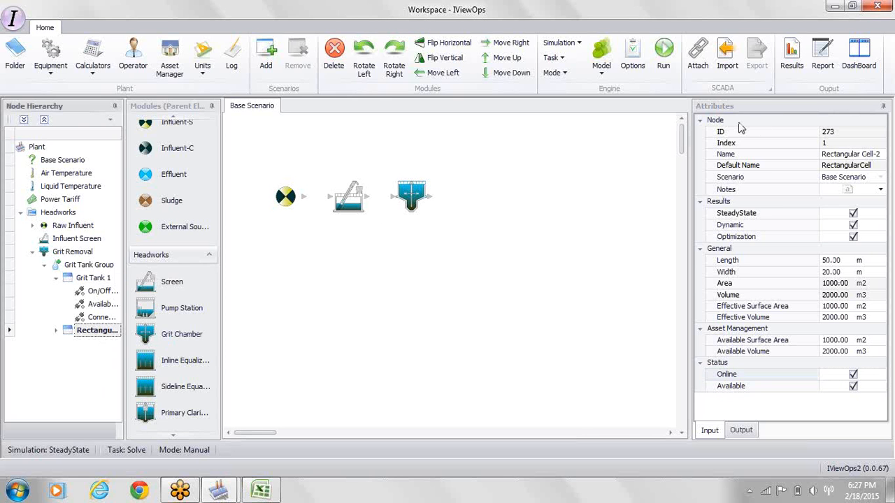
left_click(824, 158)
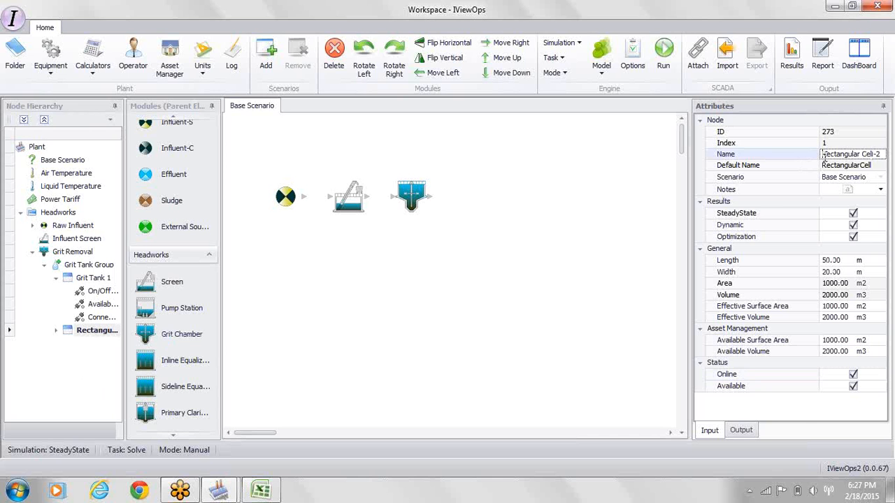
left_click_drag(824, 158, 889, 158)
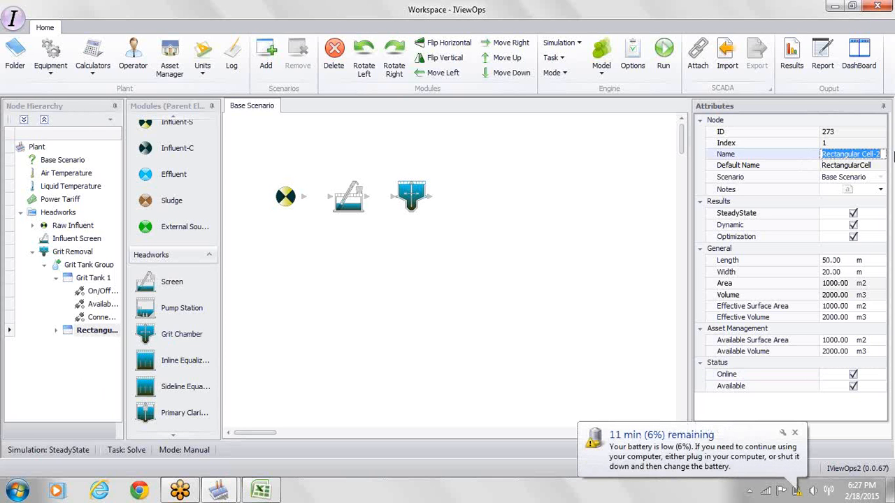
type("Gr")
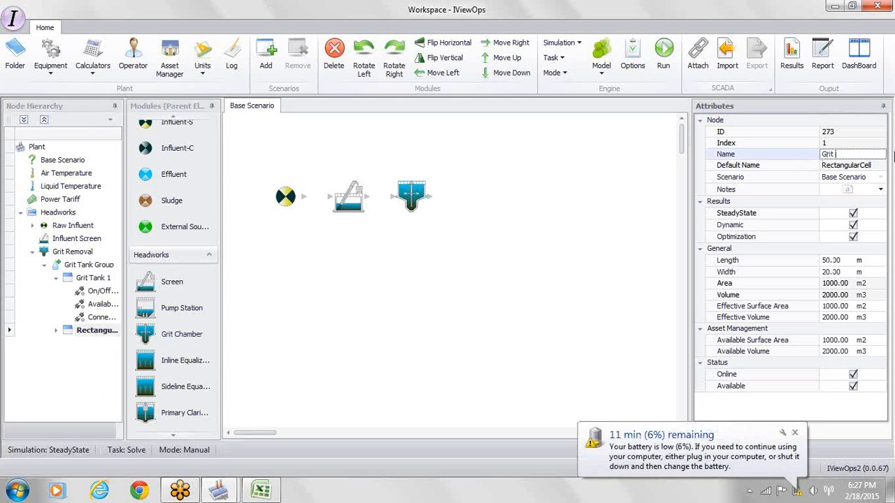
type("it")
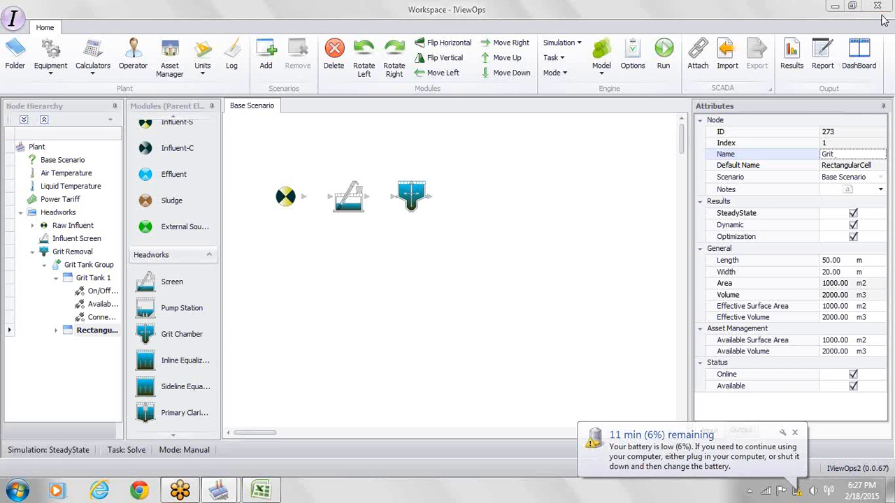
type(" Tank 2")
key("Return")
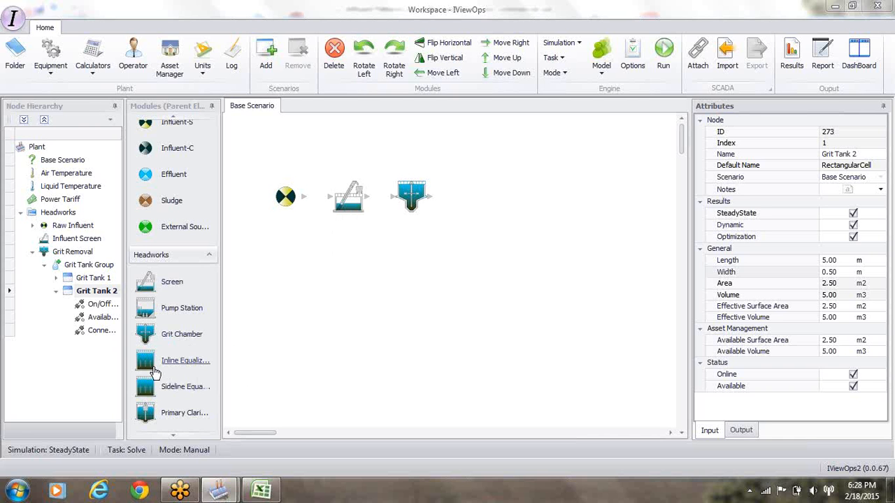
Step: Place a Primary Clarifier module after the Grit Removal unit and make its model inactive
left_click_drag(145, 419, 452, 183)
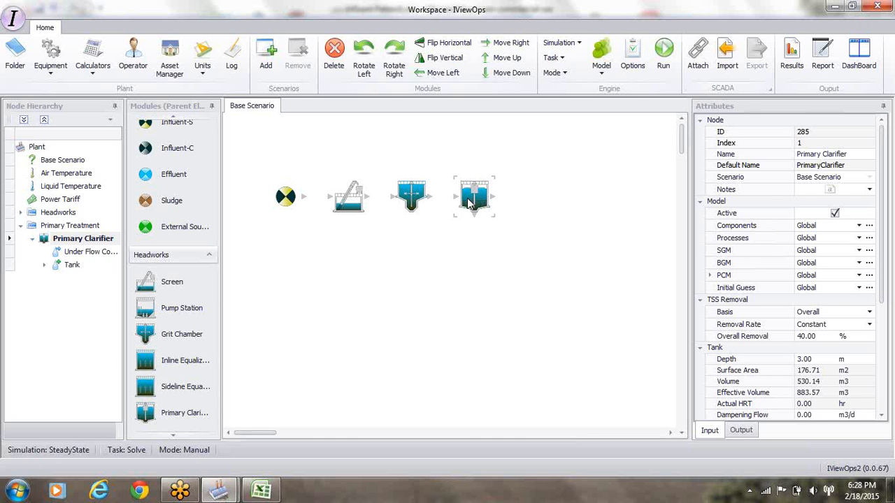
left_click(835, 216)
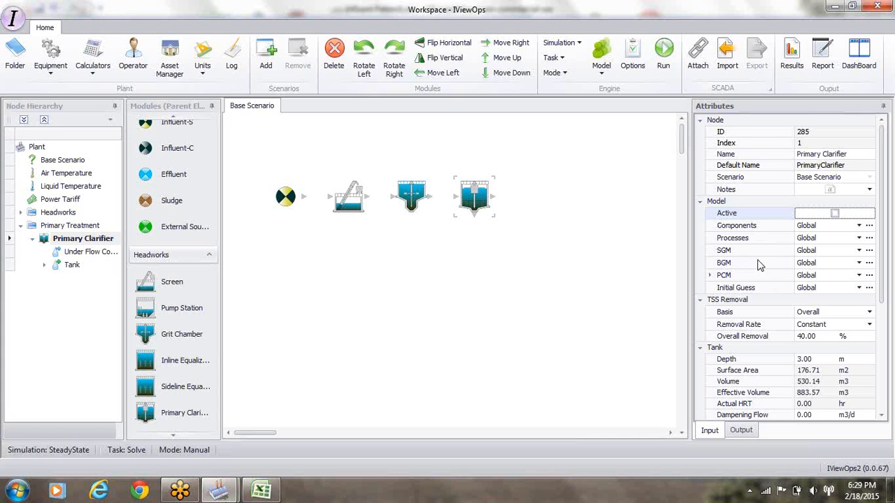
Step: Switch the Primary Clarifier's SGM to Local, view its suspended growth coefficients, and return it to Global
left_click(859, 250)
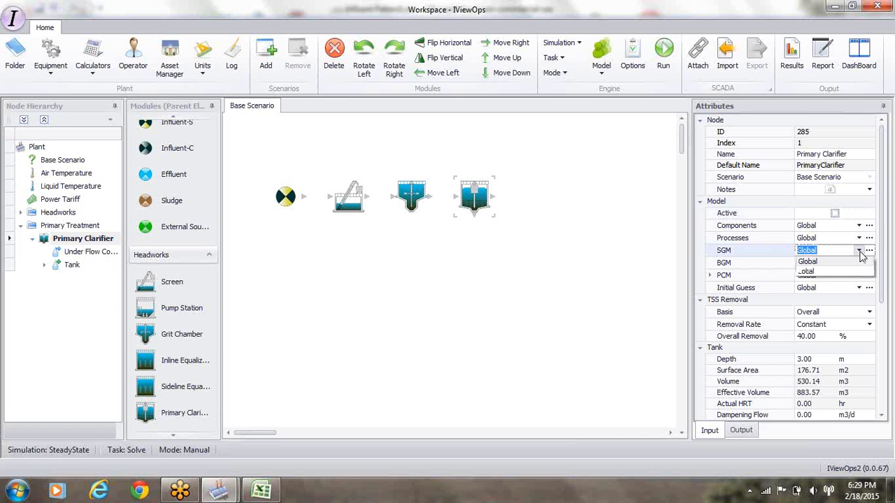
left_click(815, 275)
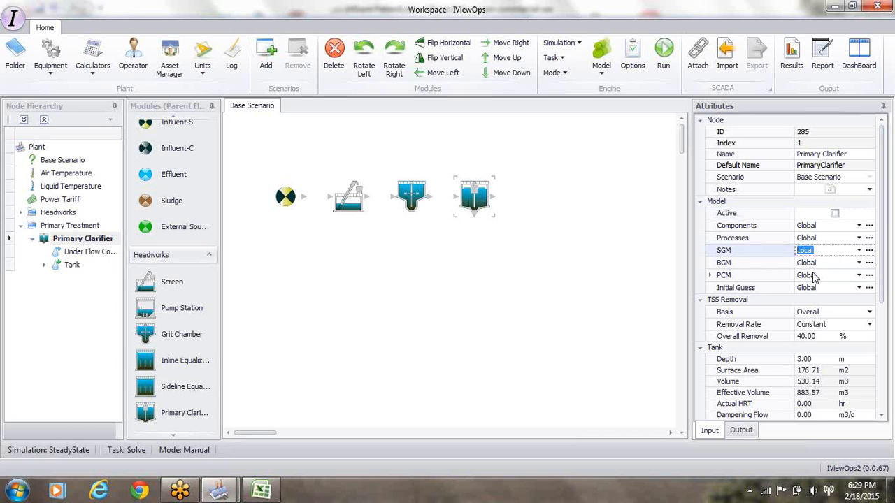
left_click(869, 250)
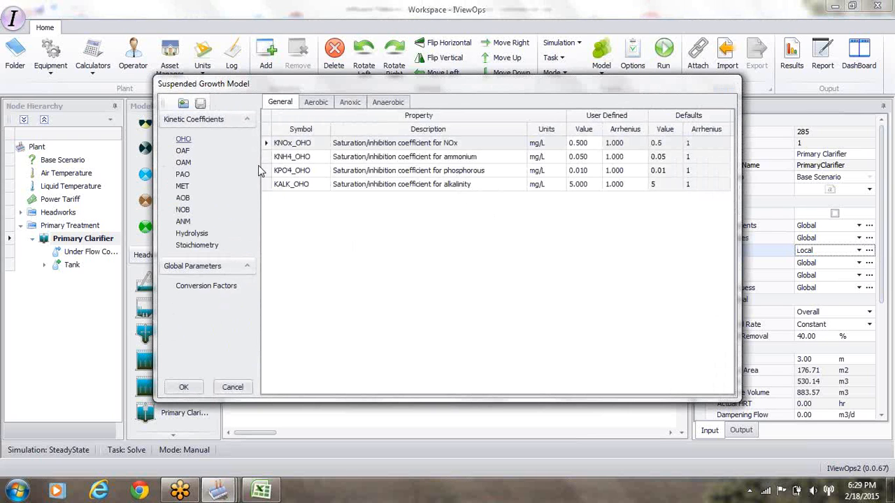
left_click(233, 388)
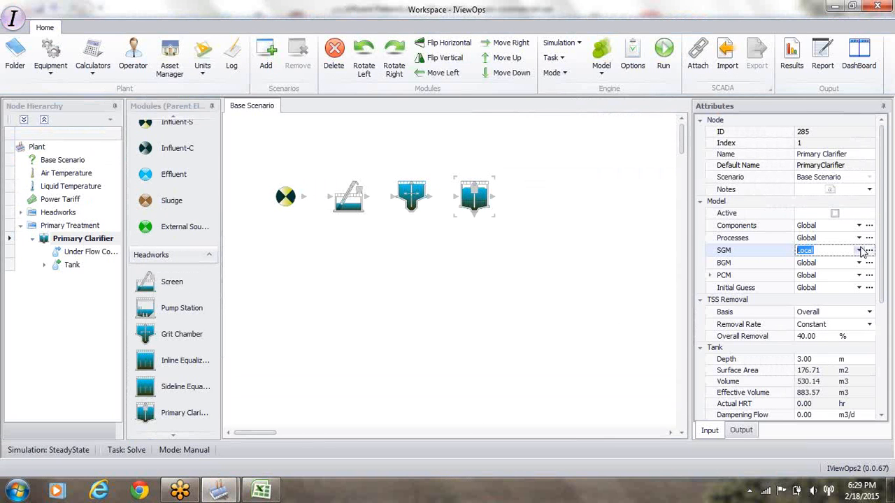
left_click(859, 250)
left_click(821, 262)
Step: Make the Primary Clarifier's processes Local and activate growth and decay of obligate anaerobic fermenter organisms (XOAF)
left_click(858, 238)
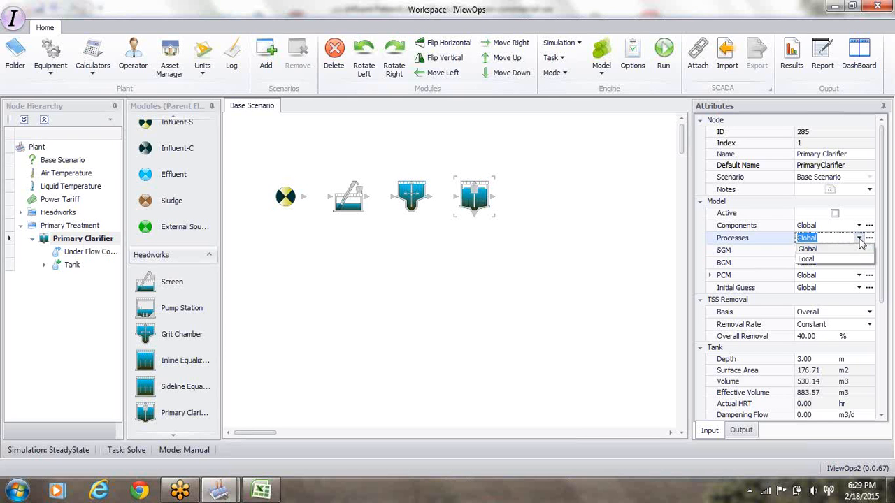
left_click(807, 259)
left_click(869, 239)
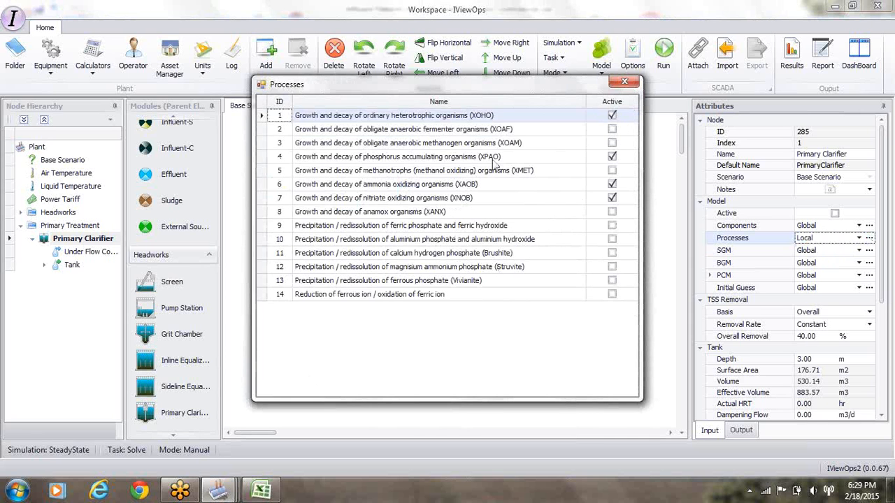
left_click(612, 131)
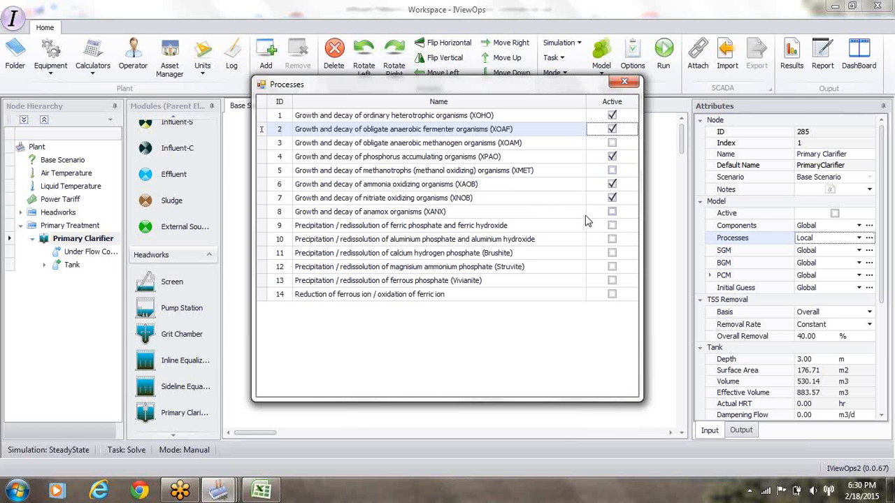
left_click(624, 82)
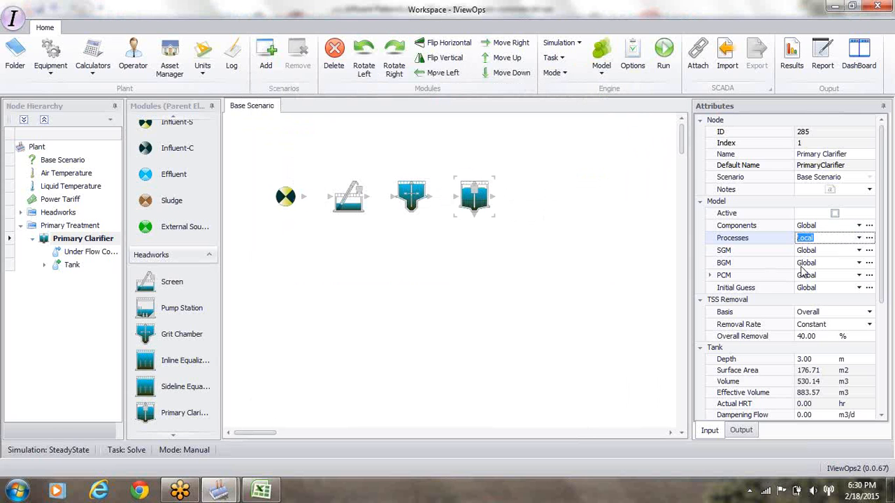
Step: Set the Primary Clarifier's overall TSS removal to 60% and view the removal rate options
left_click(801, 336)
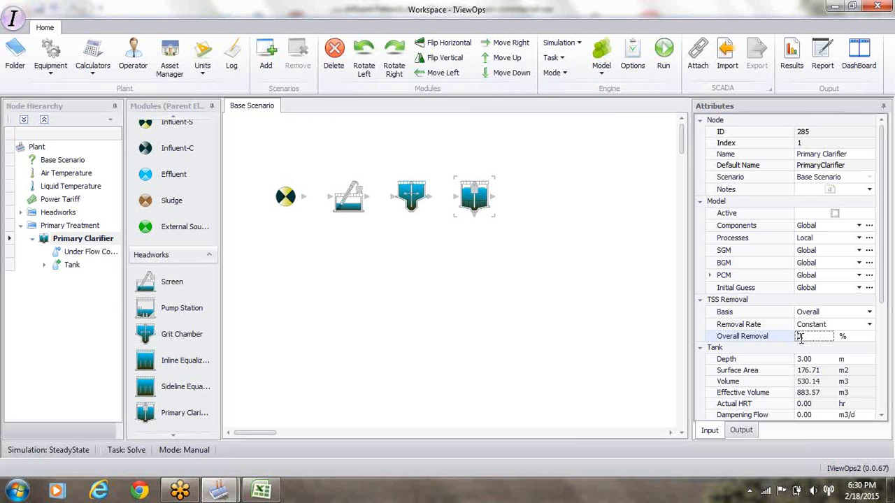
type("60")
left_click(870, 325)
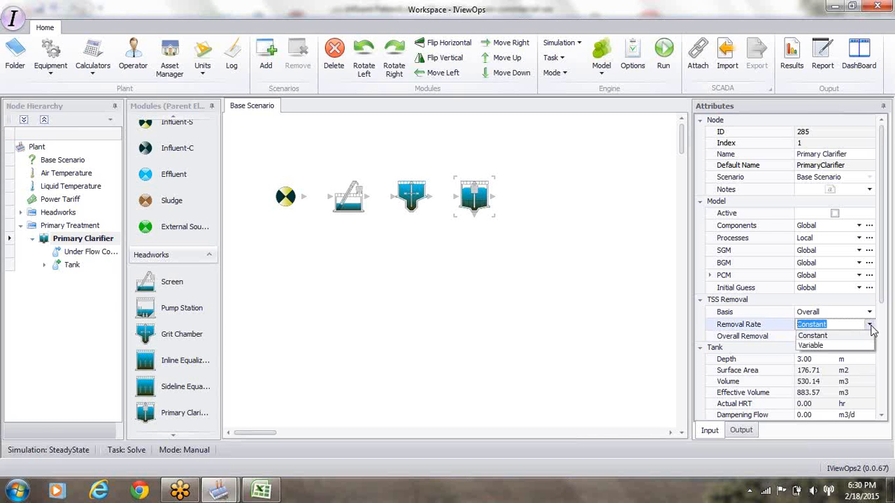
left_click(661, 326)
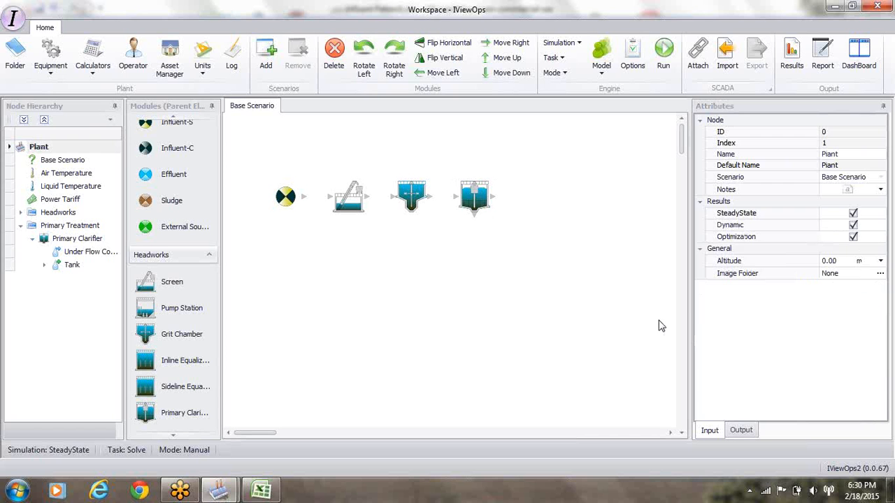
Step: Set the Primary Clarifier's tank depth to 4 m
left_click(481, 198)
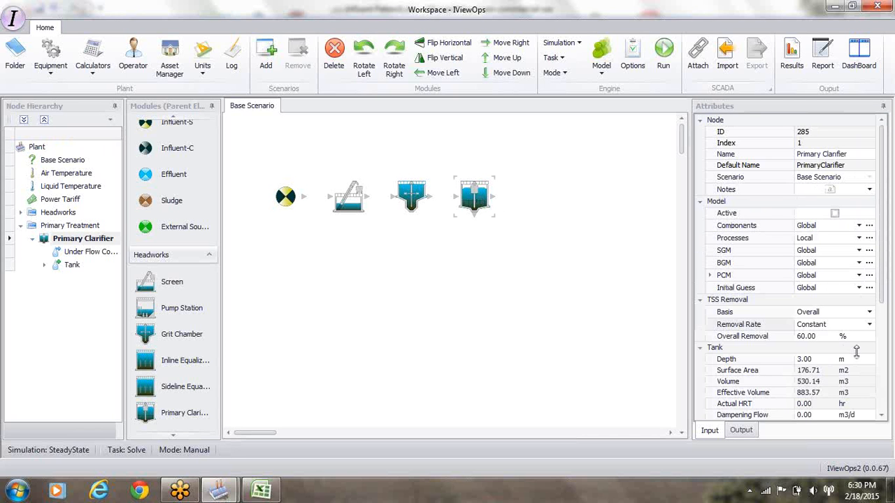
left_click_drag(883, 275, 881, 320)
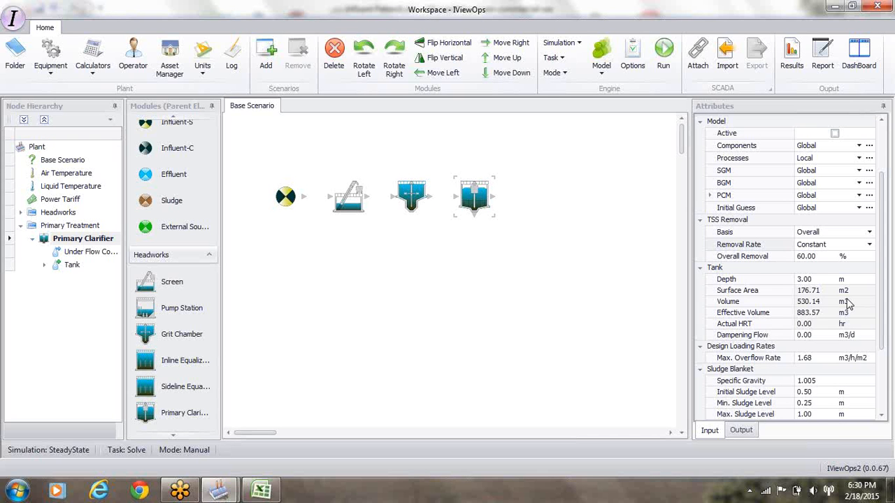
left_click(800, 282)
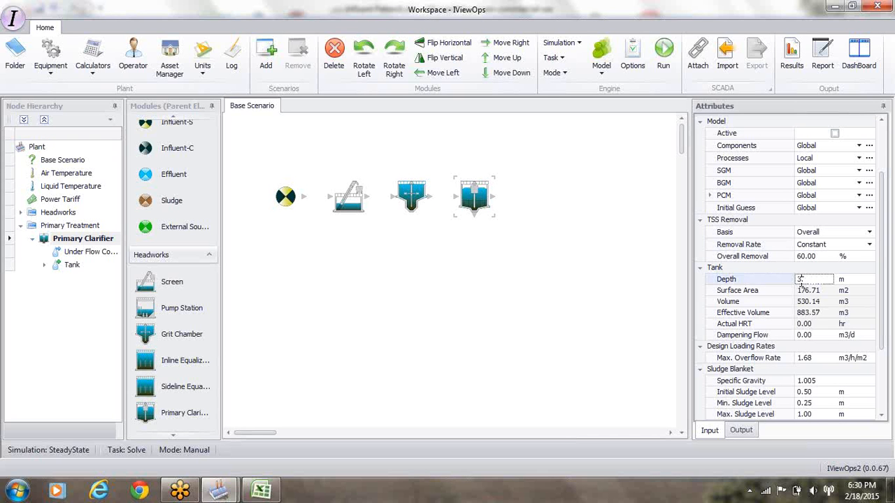
type("4")
key("Return")
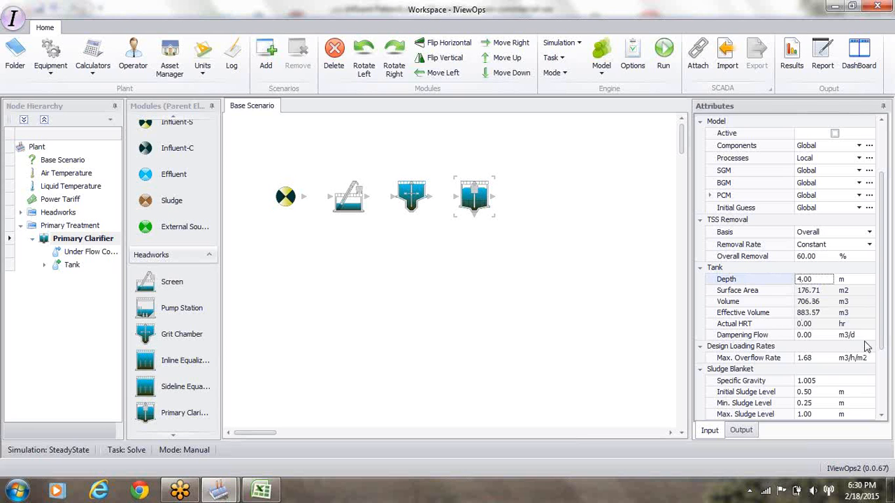
Step: Rename the Primary Clarifier's underflow controller to Primary Sludge Flow Controller
left_click(101, 257)
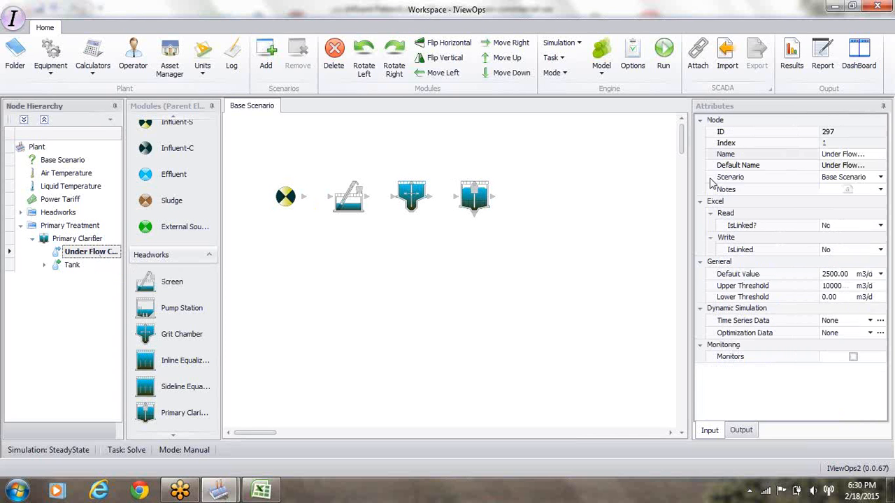
left_click(823, 154)
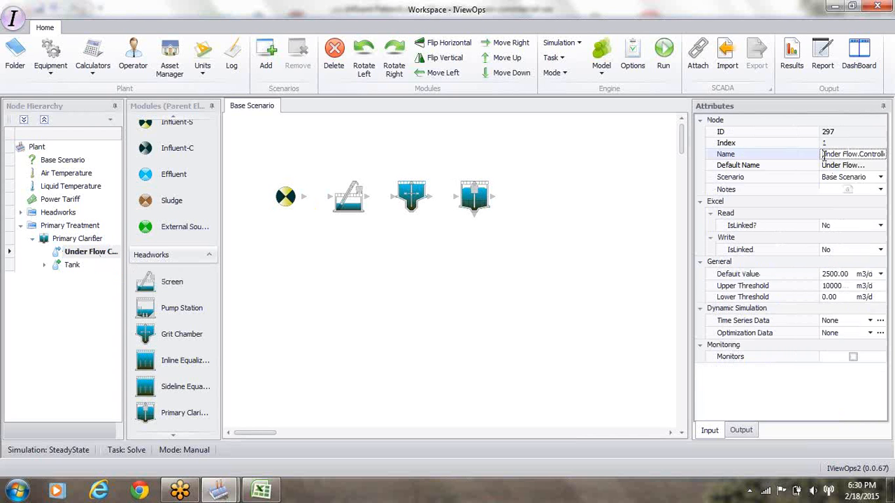
left_click_drag(823, 154, 892, 153)
type("P")
type("rimary Sludge Flow Controller")
key("Return")
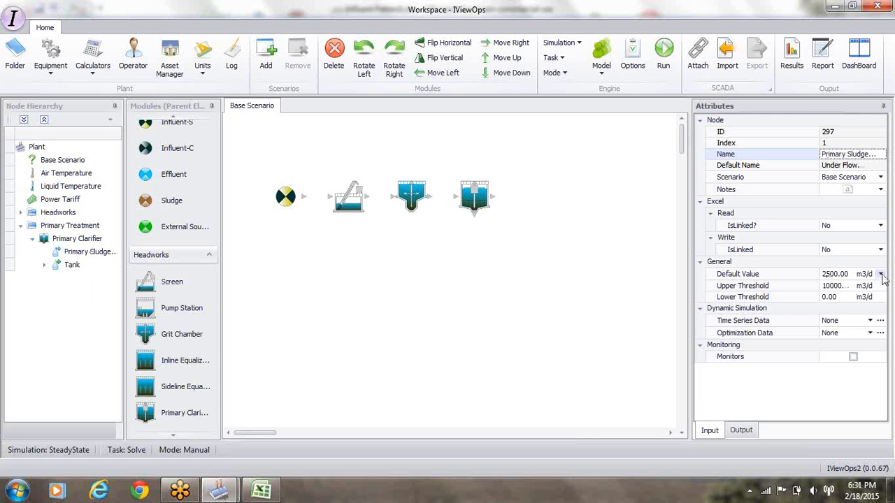
Step: Check the default value of the Primary Clarifier's underflow controller in the Basic_Plant_4_R67 plant and return to the new workspace
mouse_move(221, 490)
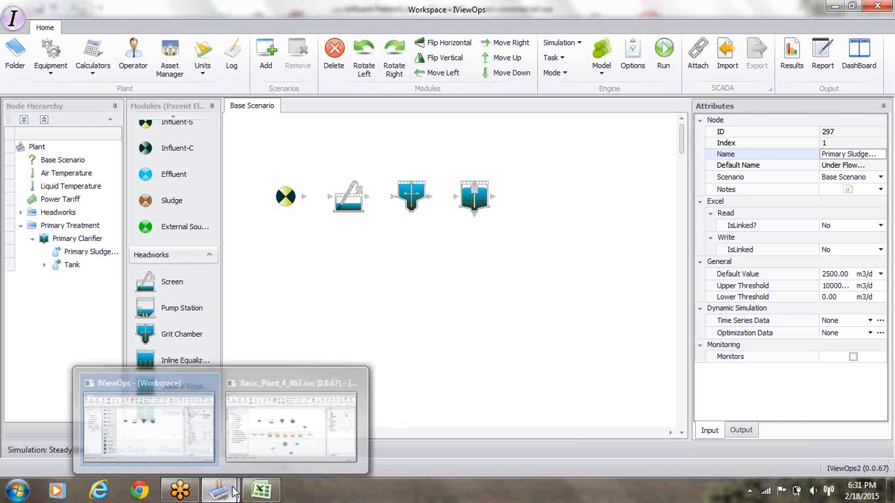
left_click(274, 448)
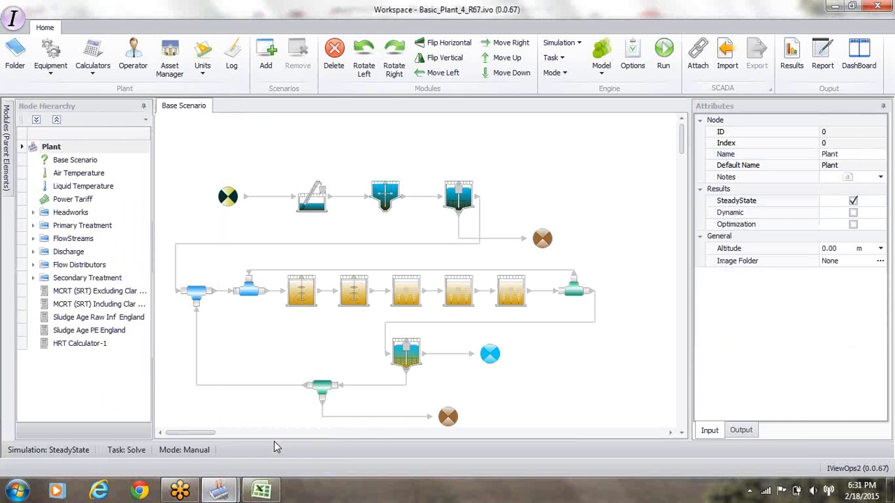
left_click(458, 199)
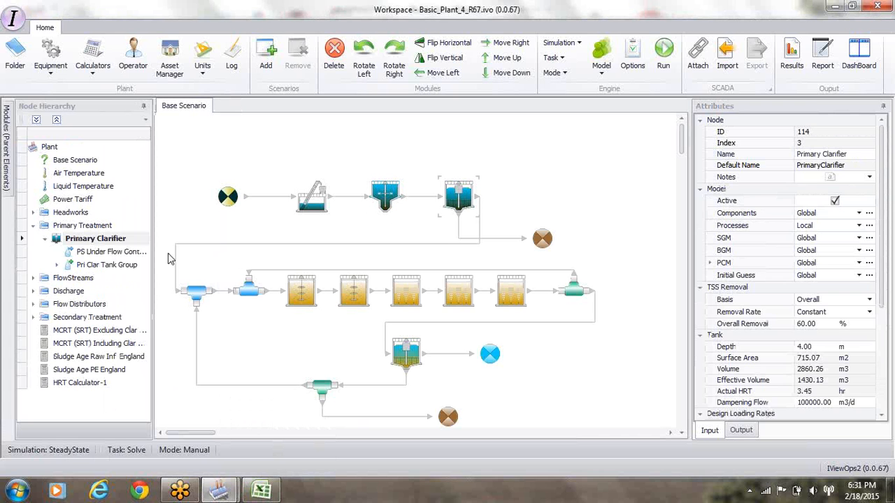
left_click(112, 252)
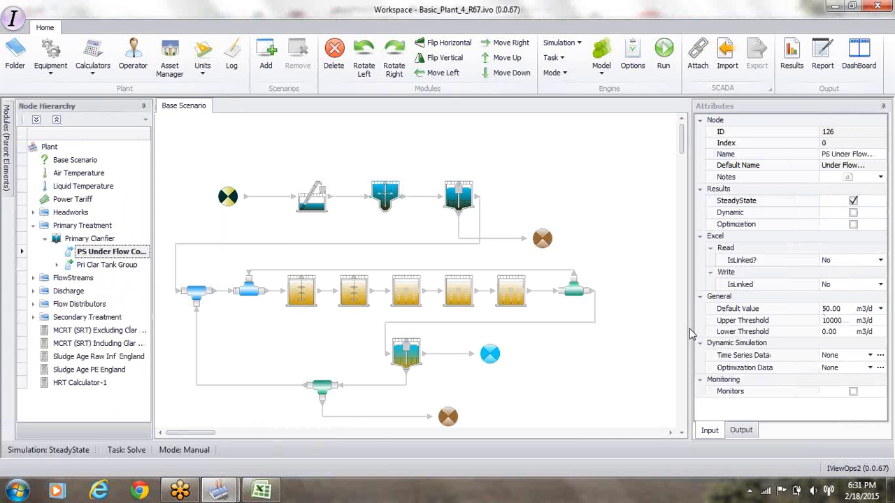
mouse_move(221, 489)
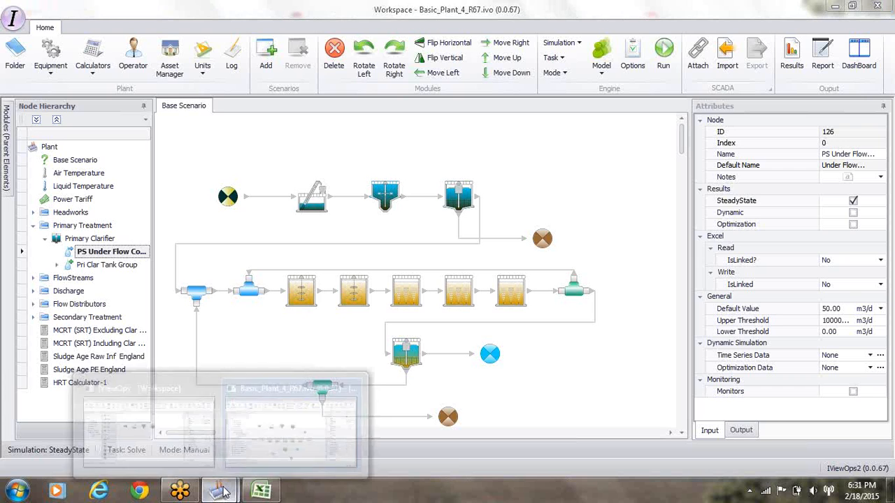
left_click(185, 448)
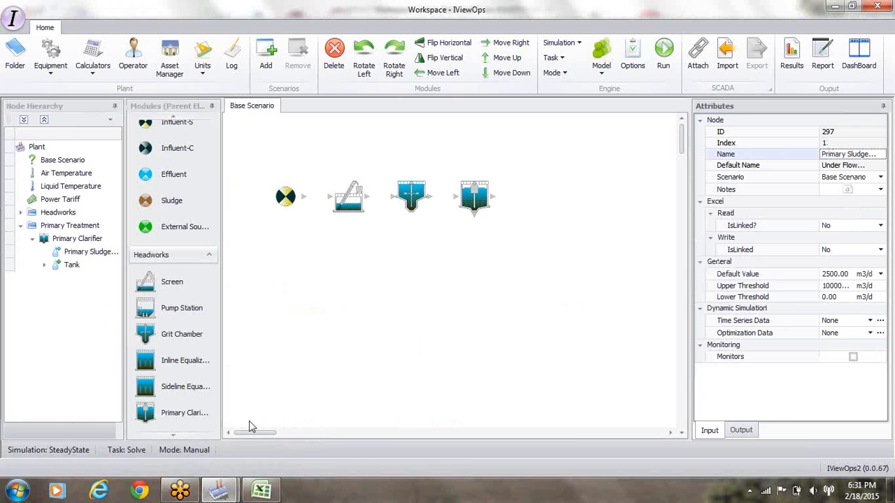
Step: Set the Primary Sludge Flow Controller's default value to 50 m3/d
left_click(832, 277)
type("5500")
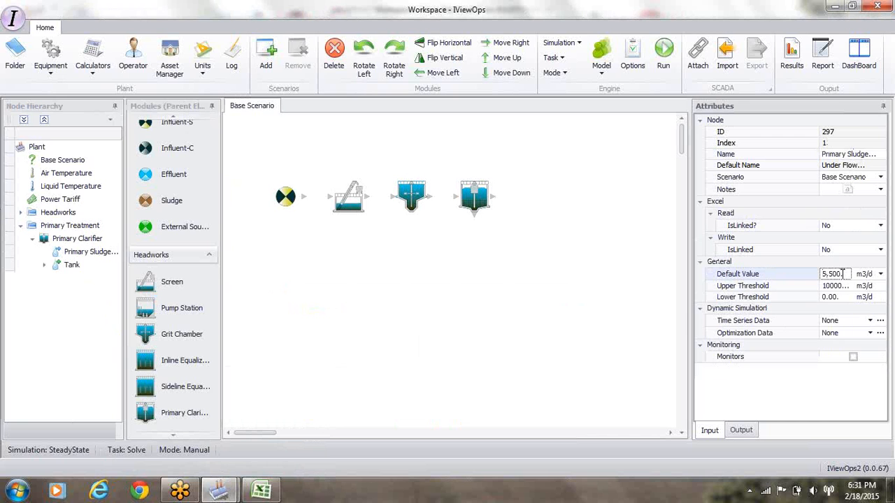
key("BackSpace")
key("BackSpace")
key("BackSpace")
key("BackSpace")
type("0")
key("Return")
Step: Connect the influent, screen, grit removal and Primary Clarifier in series, and name the stream entering the screen Raw Influent
left_click_drag(304, 202, 455, 200)
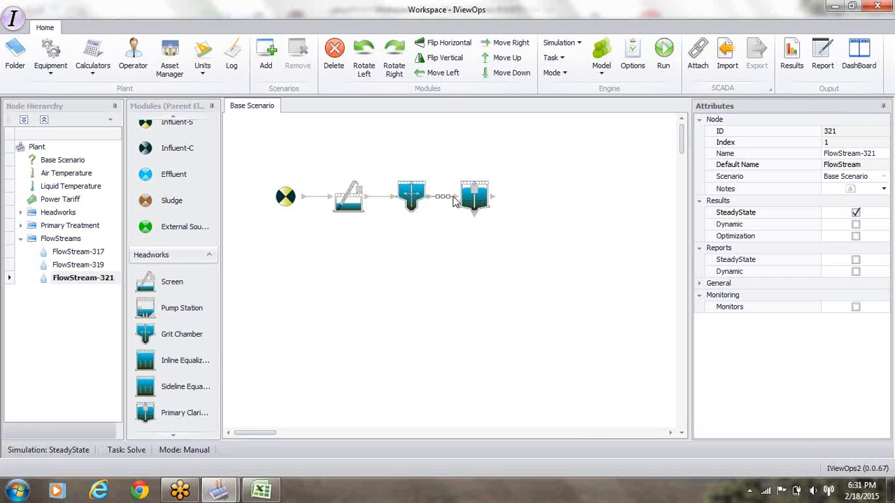
left_click(314, 198)
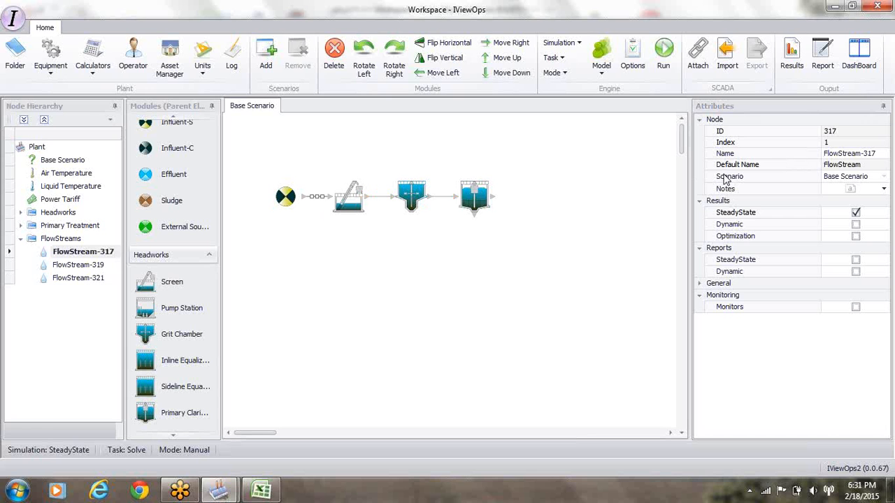
left_click(826, 156)
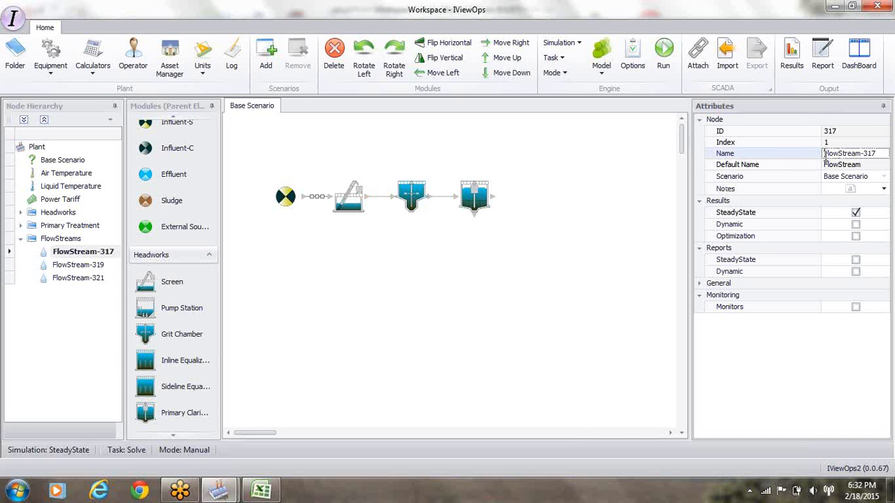
double_click(848, 155)
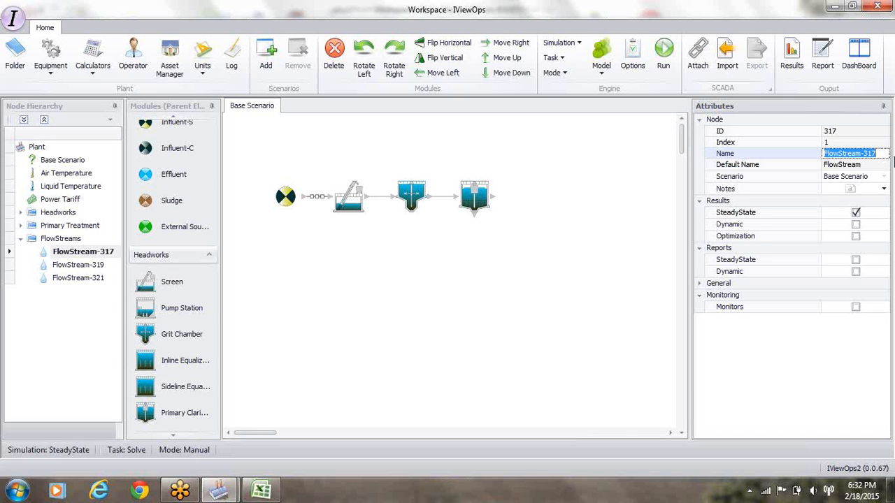
type("Raj")
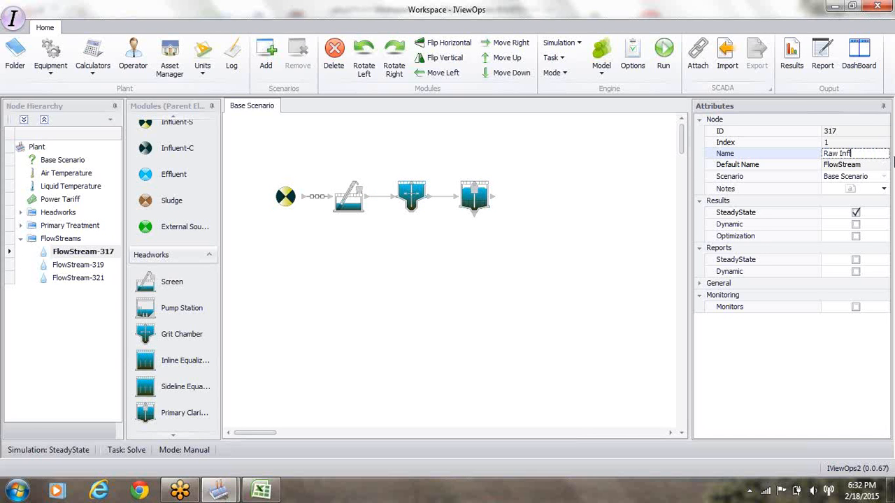
key("Return")
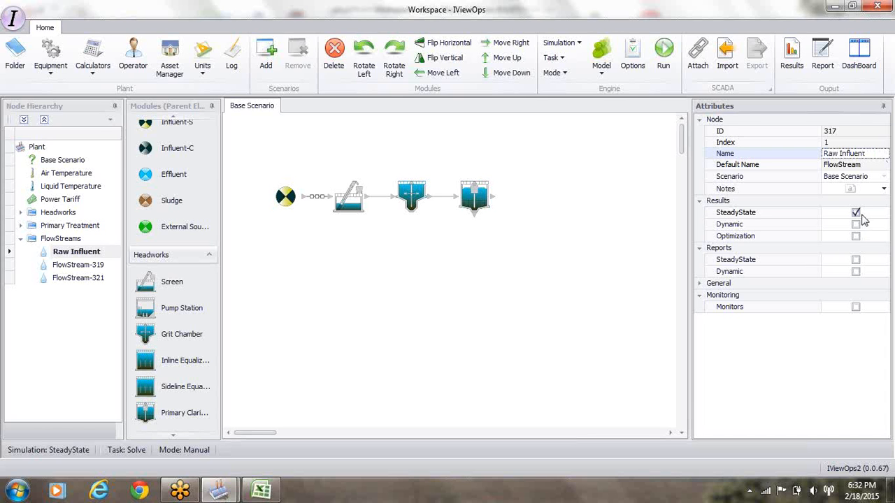
Step: Rename the flow stream between the screen and the grit removal unit to RI Screen Eff
left_click(378, 200)
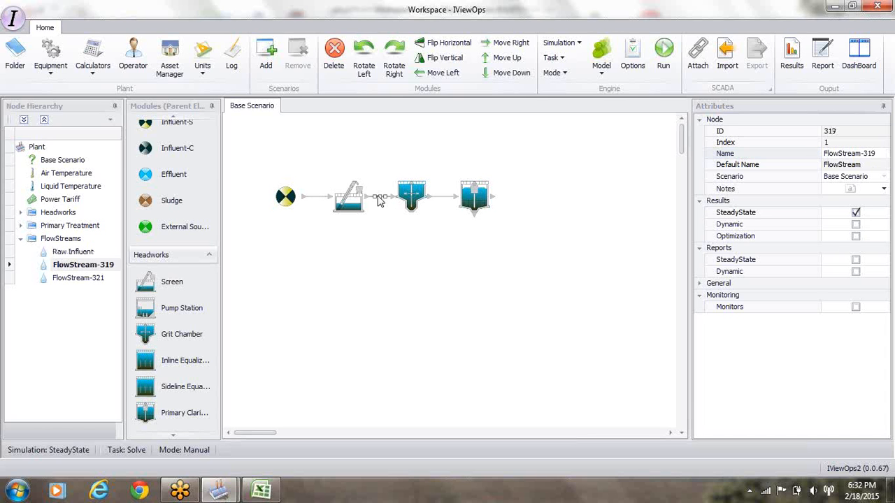
left_click(826, 154)
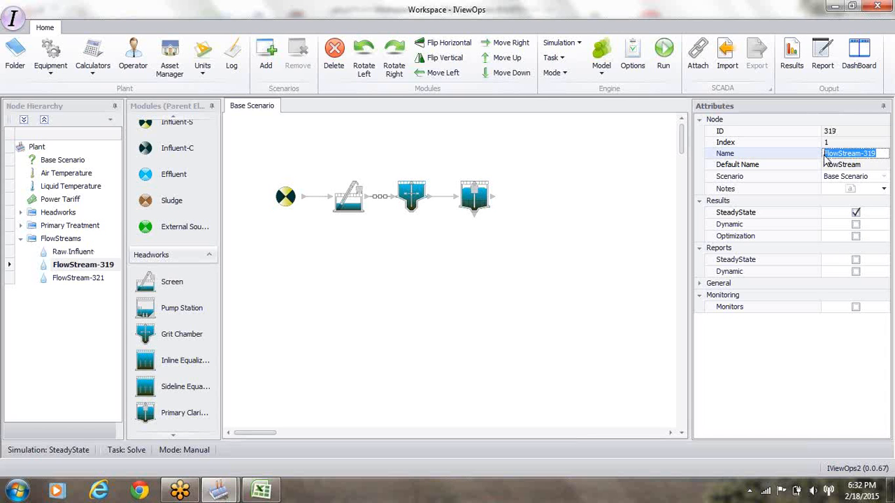
type("RI Screen Eff")
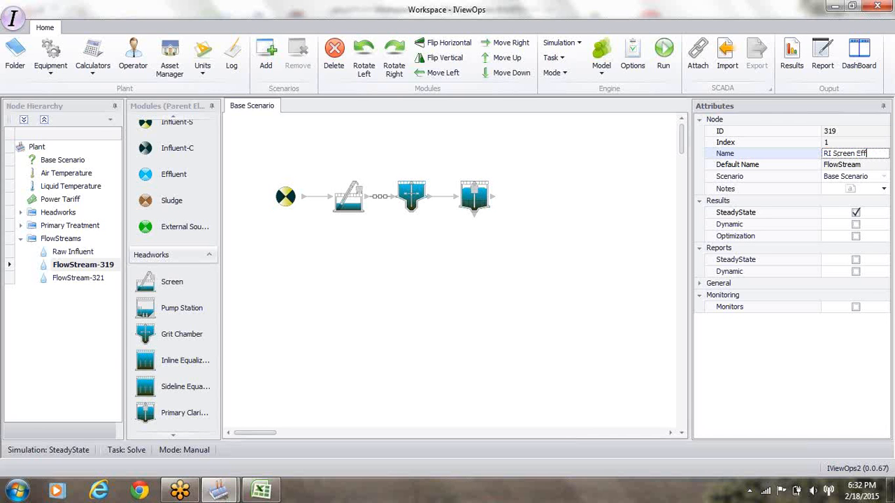
key("Return")
Step: Rename the flow stream between the grit removal unit and the Primary Clarifier to Grit Eff
left_click(442, 197)
left_click(441, 197)
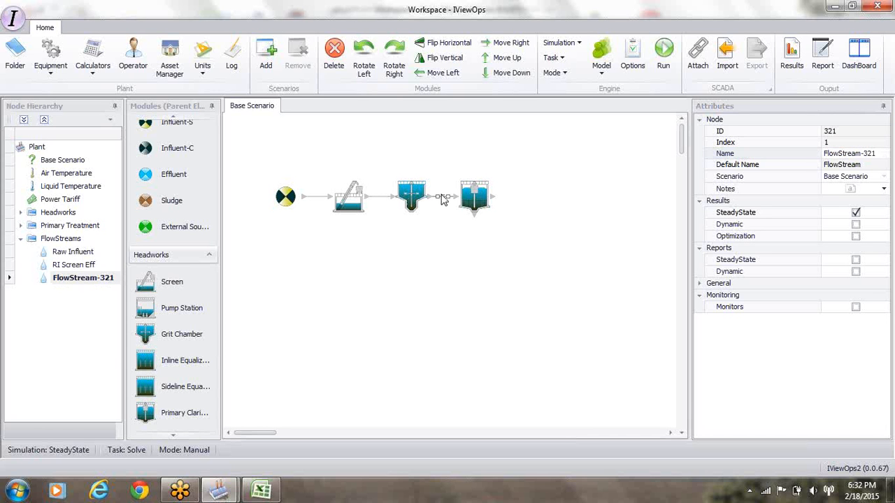
left_click(826, 154)
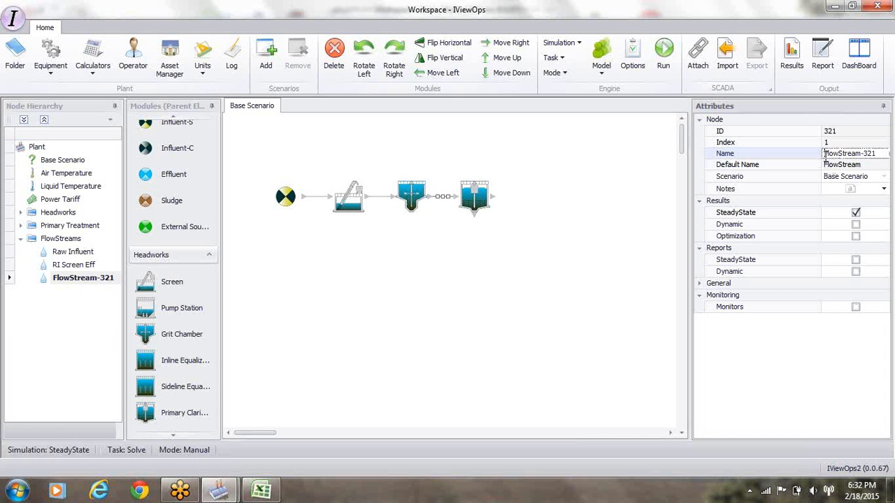
left_click_drag(825, 155, 892, 158)
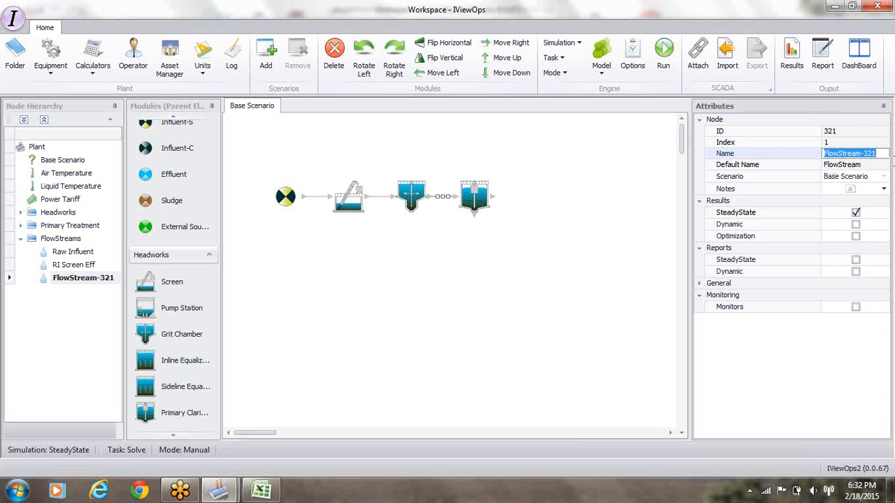
key("BackSpace")
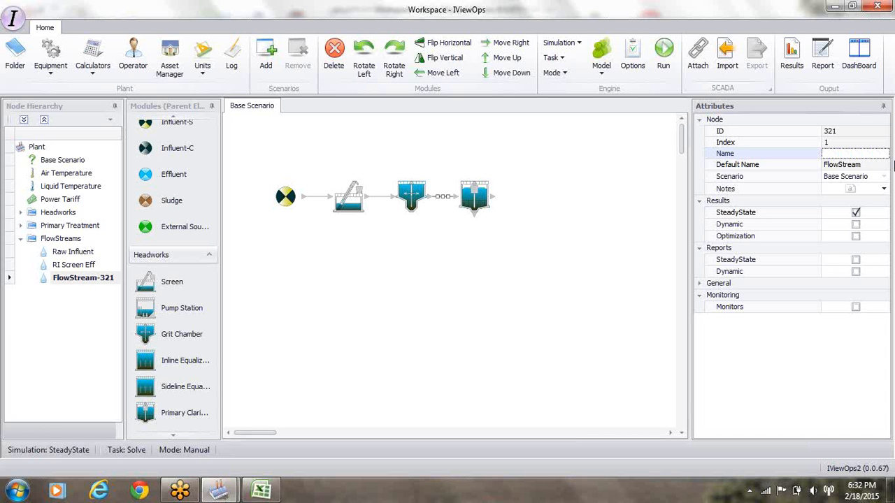
type("Grit Eff")
key("Return")
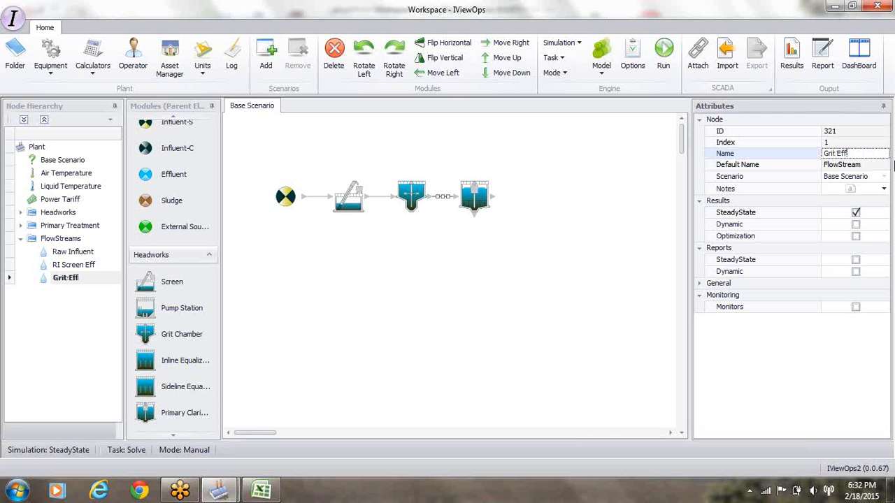
Step: Enable dynamic results for the Raw Influent flow stream
left_click(70, 253)
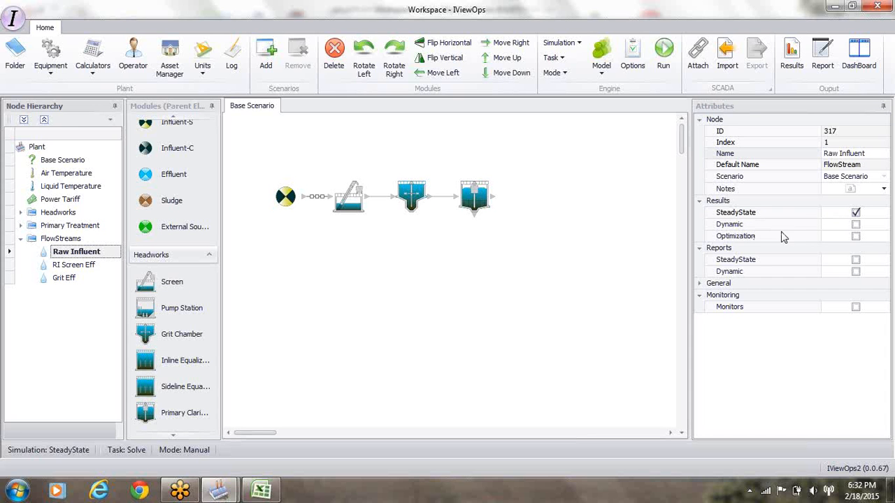
left_click(854, 226)
left_click(854, 226)
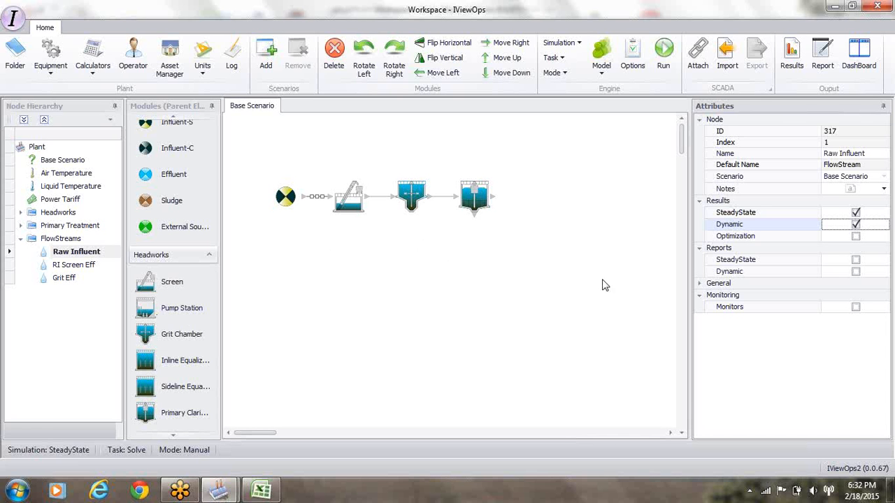
Step: Set the Raw Influent flow stream's color to the custom dark gray 64, 64, 64 and deselect the stream
left_click(700, 288)
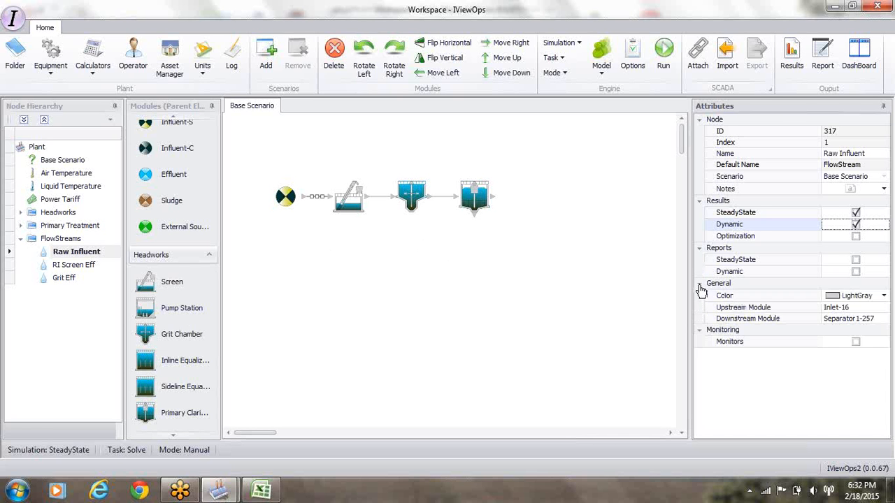
left_click(885, 295)
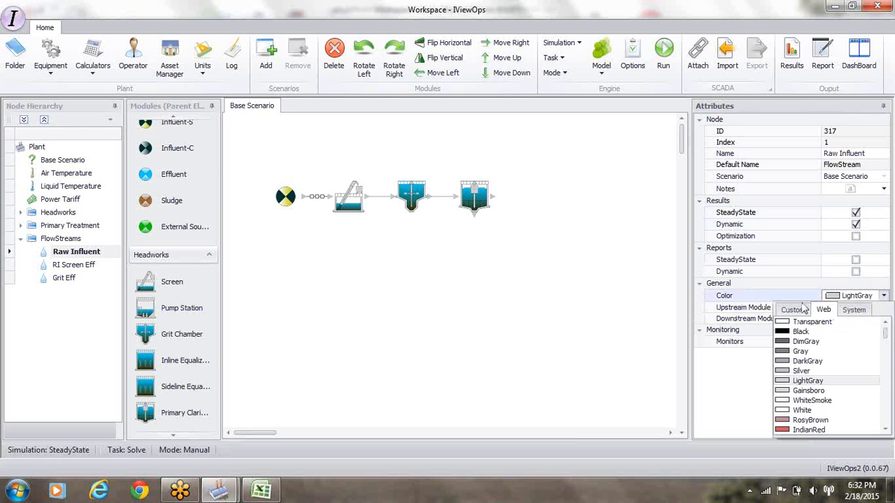
left_click(794, 310)
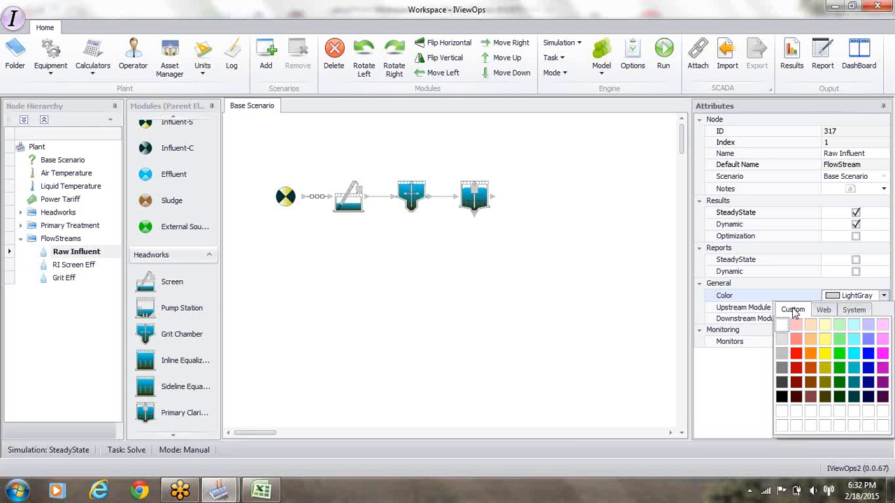
left_click(782, 383)
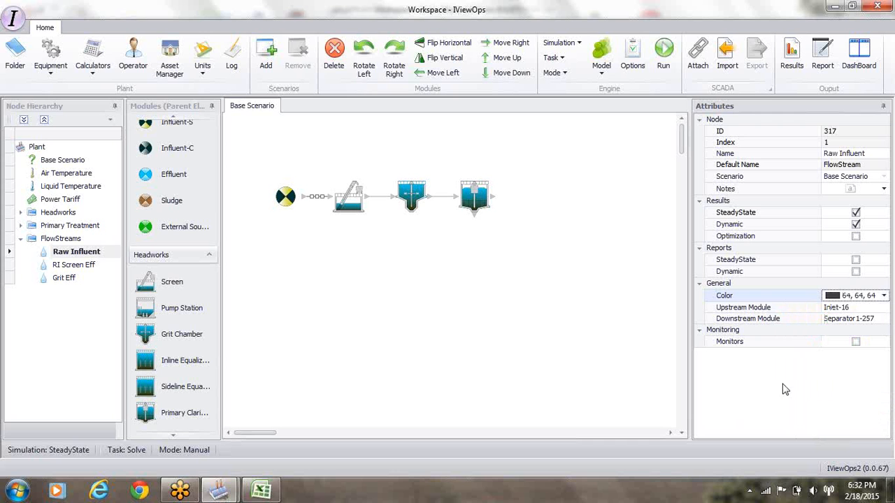
left_click(318, 214)
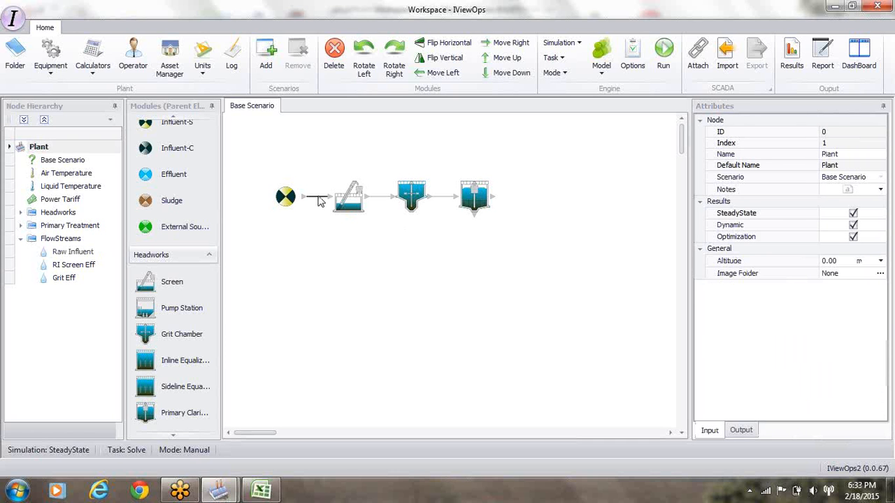
Step: Set the RI Screen Eff flow stream's color to the custom dark gray 64, 64, 64
left_click(318, 199)
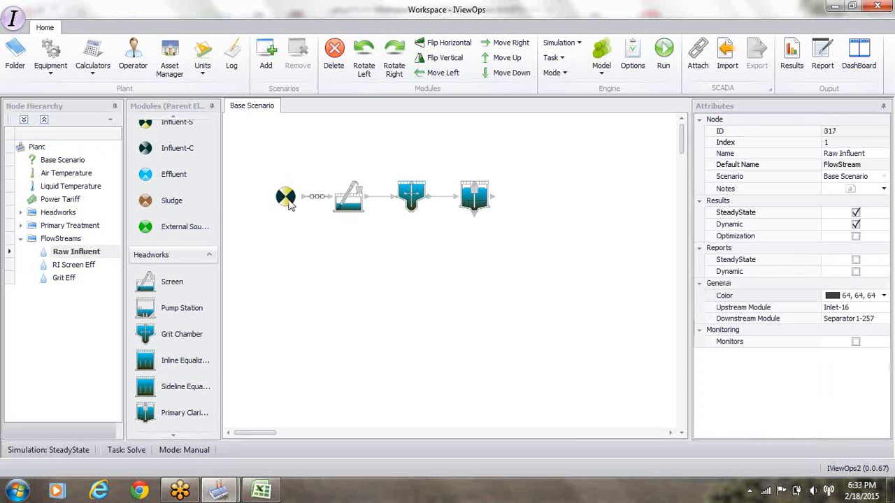
left_click(381, 200)
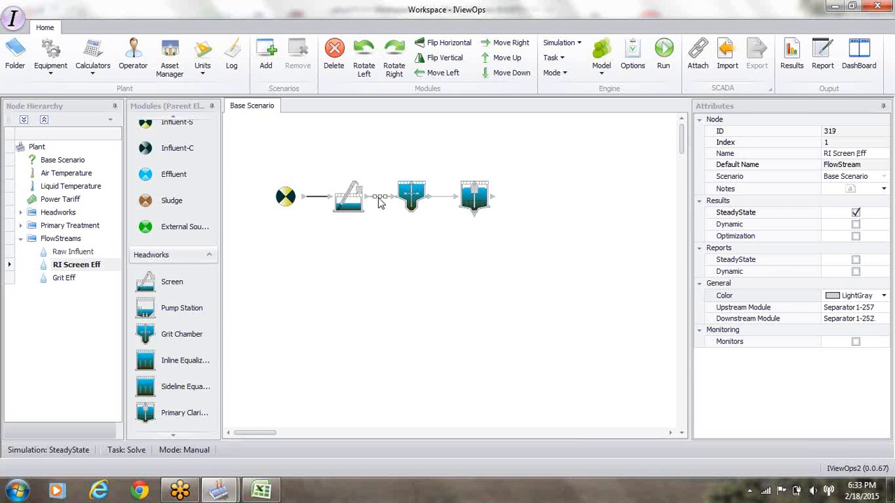
left_click(885, 296)
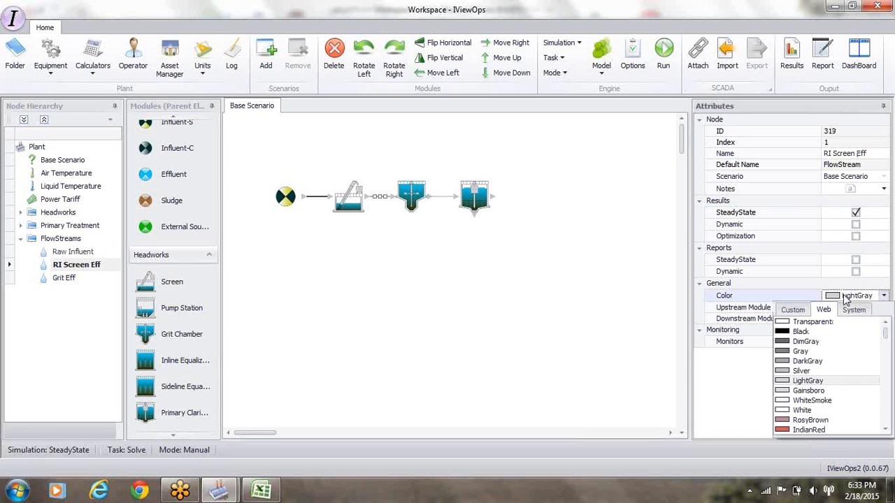
left_click(792, 309)
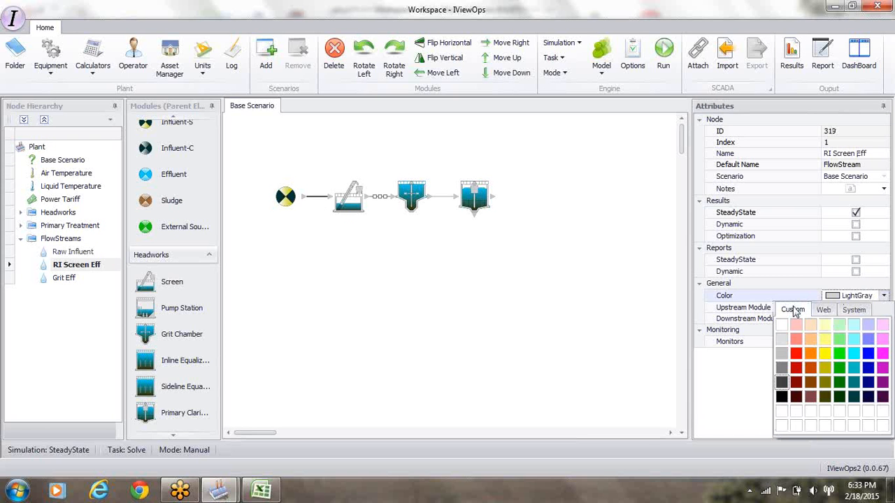
left_click(781, 381)
Step: Set the Grit Eff flow stream's color to the custom dark gray 64, 64, 64 and deselect the stream
left_click(445, 199)
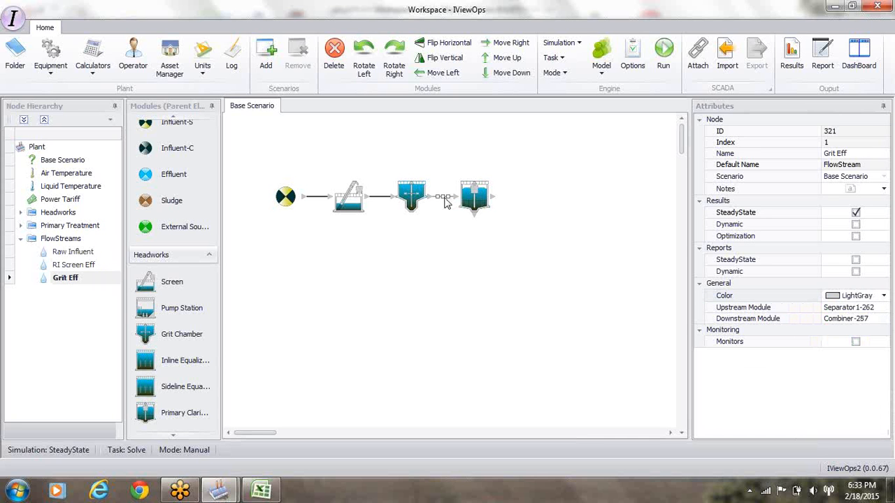
left_click(884, 296)
left_click(794, 309)
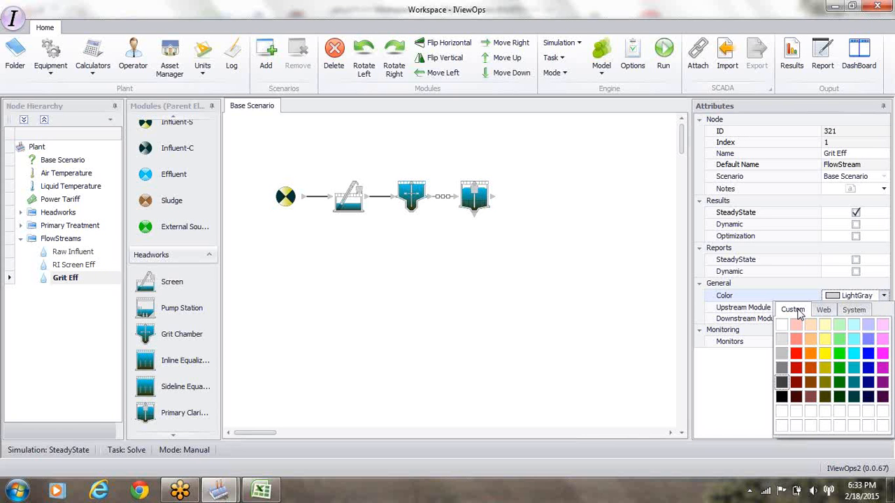
left_click(781, 386)
left_click(465, 322)
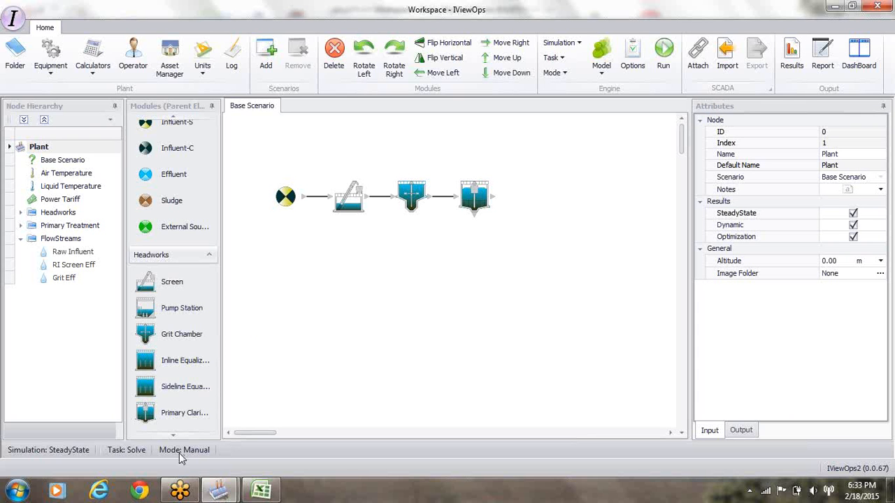
Step: Place a Flow Combiner below the screen and connect the Primary Clarifier's effluent outlet to the combiner's side inlet
scroll(175, 440, "down", 1)
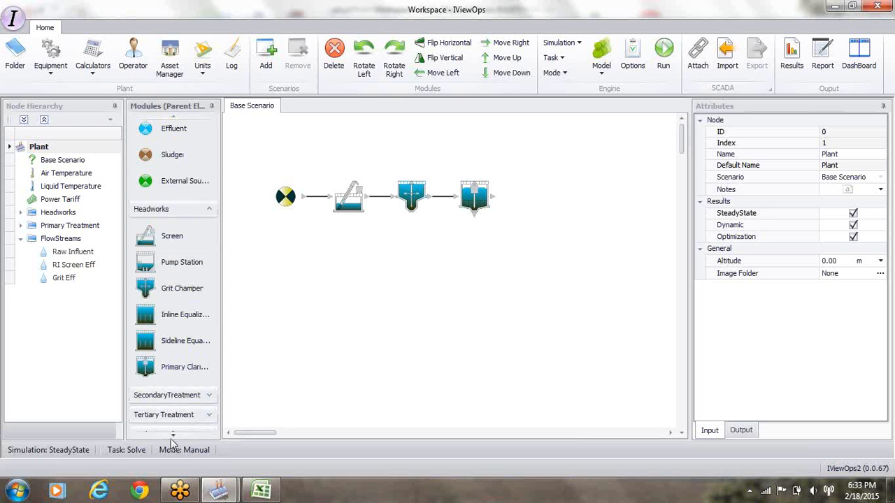
scroll(175, 441, "down", 1)
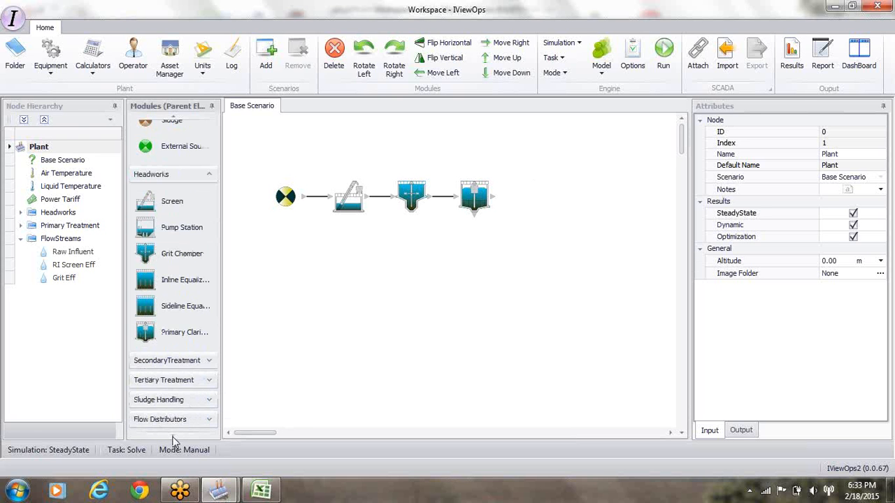
left_click(209, 420)
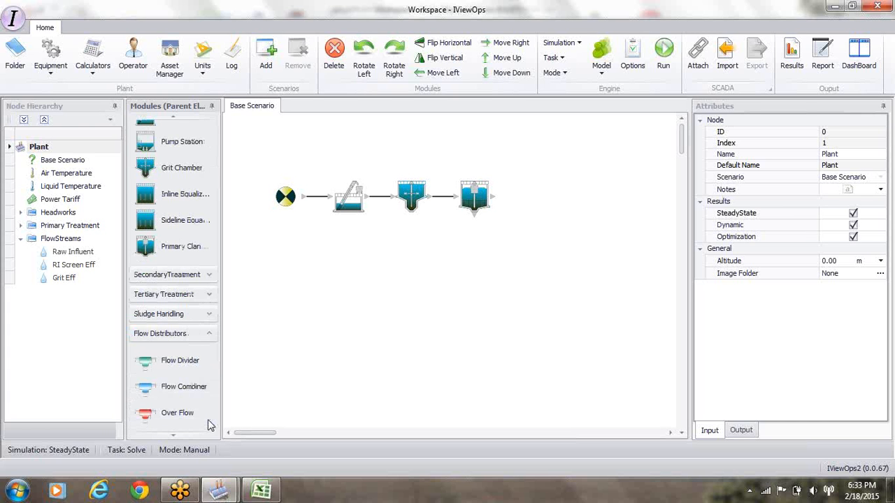
left_click_drag(144, 392, 324, 235)
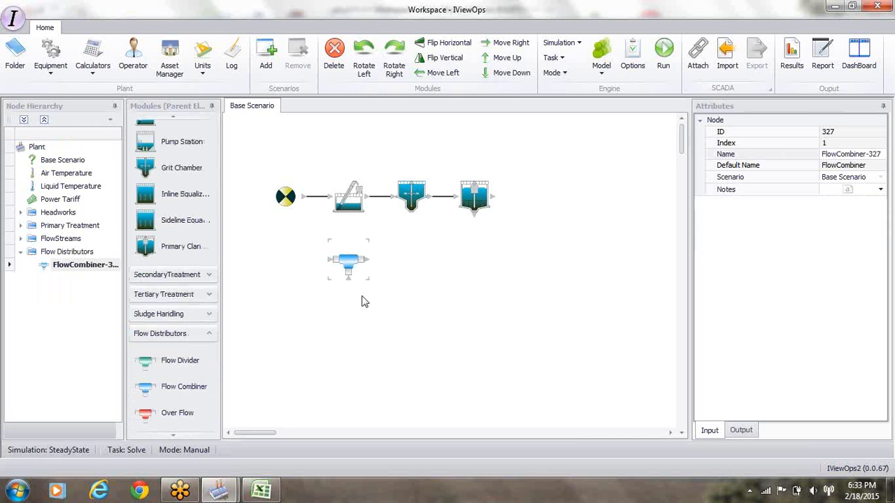
left_click(491, 196)
left_click(331, 263)
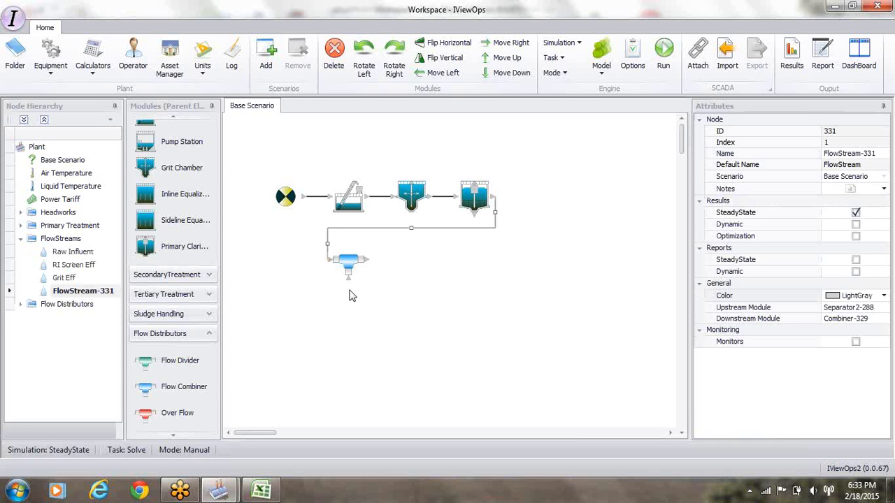
Step: Rename the flow combiner to PE & RAS Combiner
left_click(349, 269)
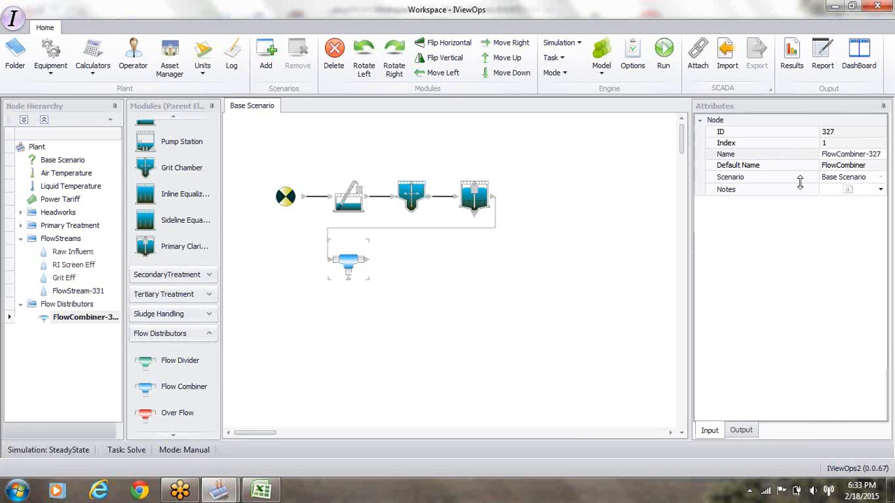
left_click(823, 155)
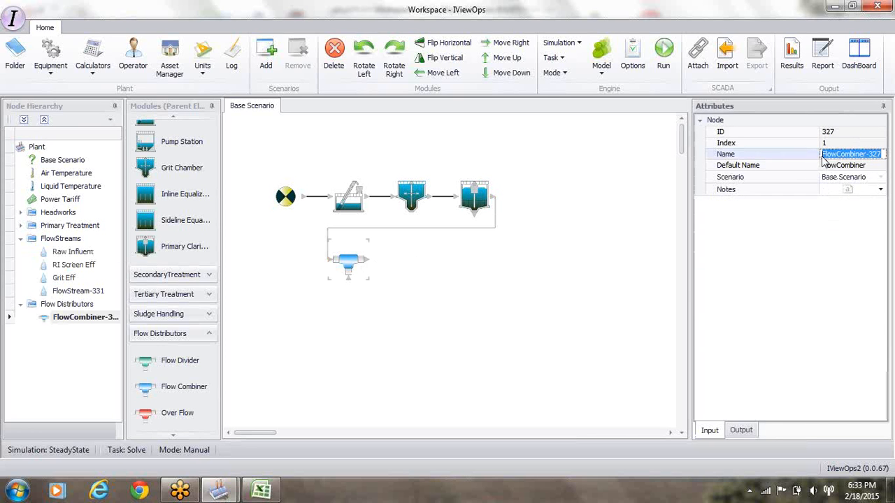
type("PE")
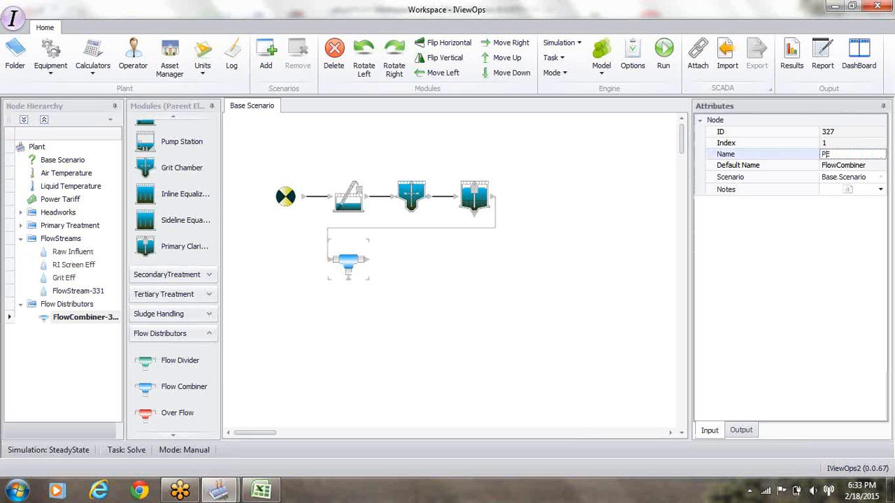
type(" &RA")
key("Return")
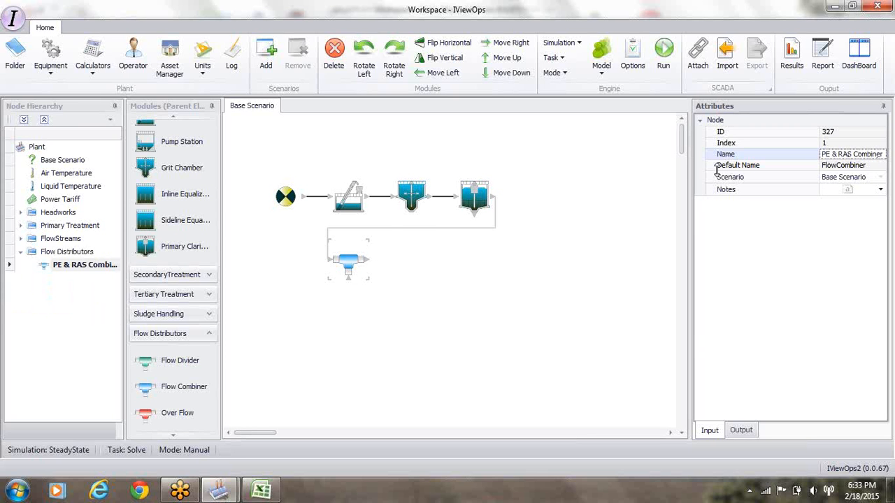
Step: Enable dynamic results for the flow stream between the Primary Clarifier and the combiner, and color it custom brown 128, 64, 0
left_click(425, 229)
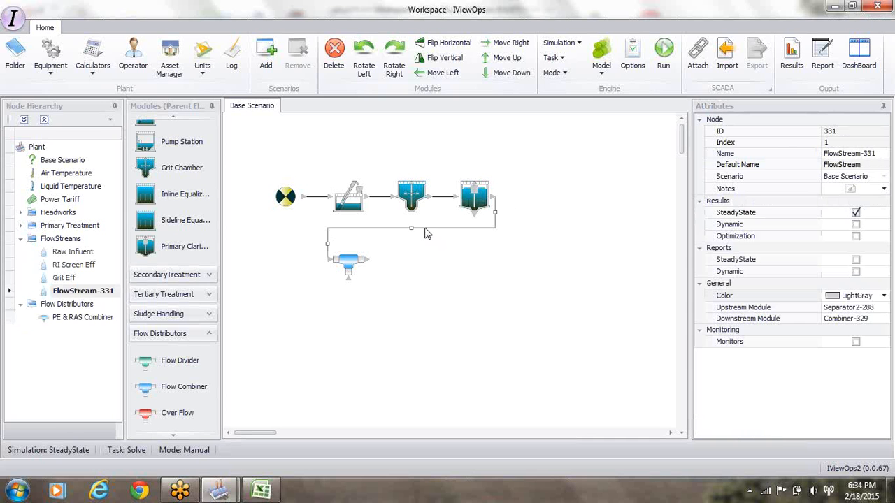
left_click(856, 225)
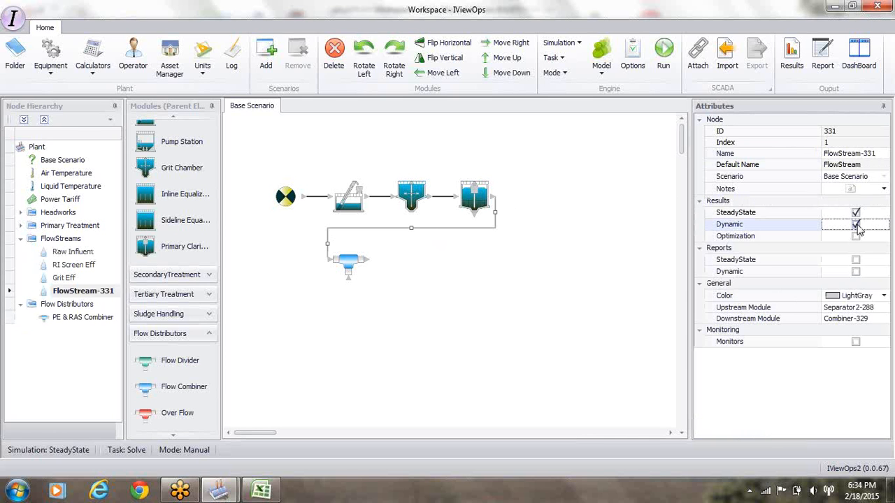
left_click(884, 296)
left_click(792, 309)
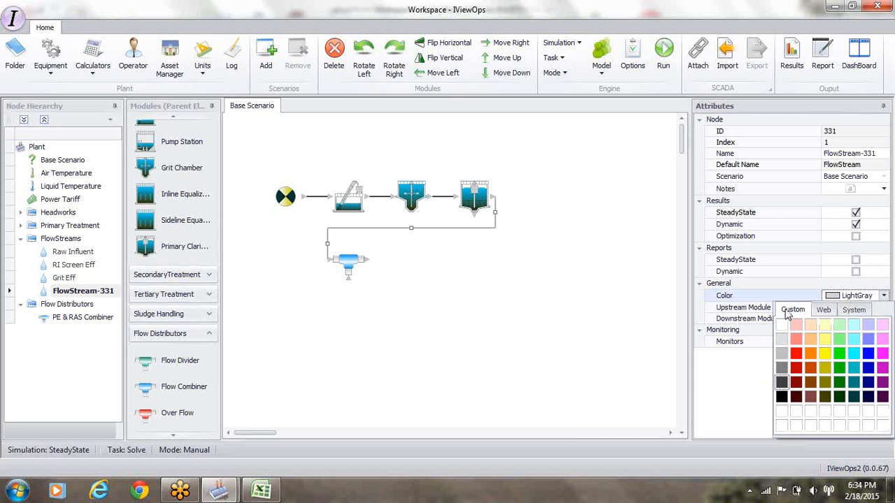
left_click(811, 389)
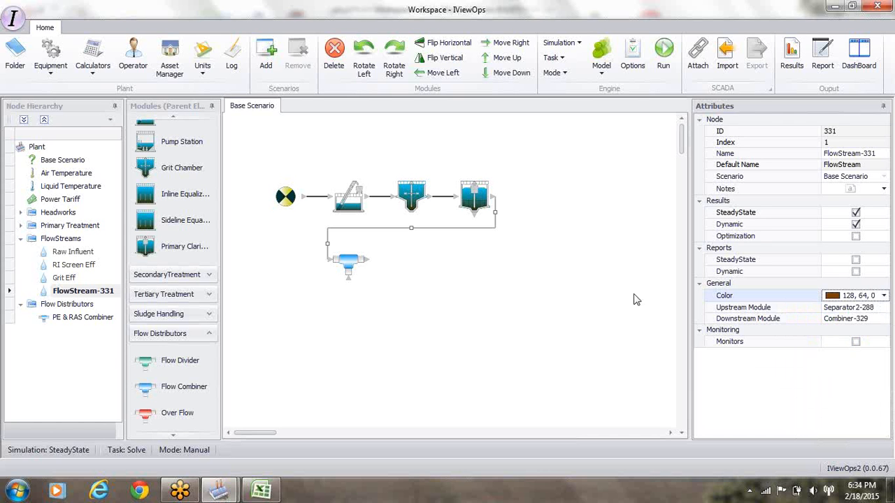
left_click(520, 307)
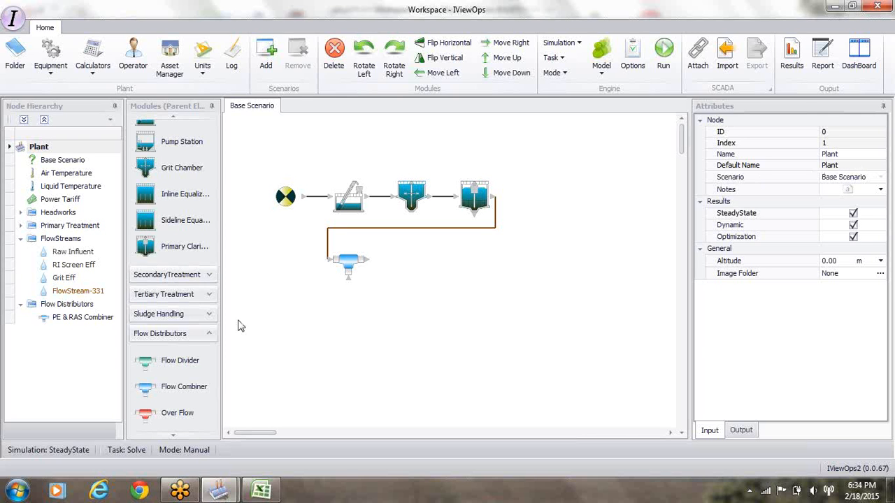
Step: Rename the brown flow stream between the Primary Clarifier and the combiner to Primary Eff
left_click(89, 292)
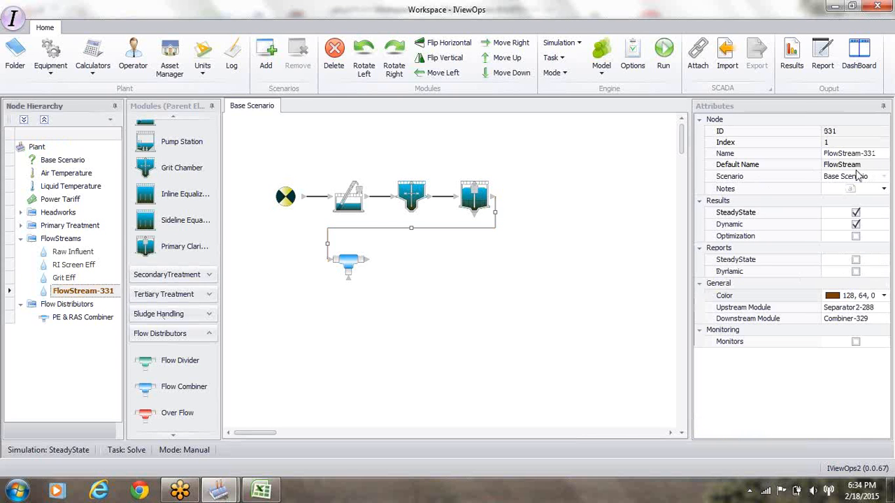
left_click(826, 155)
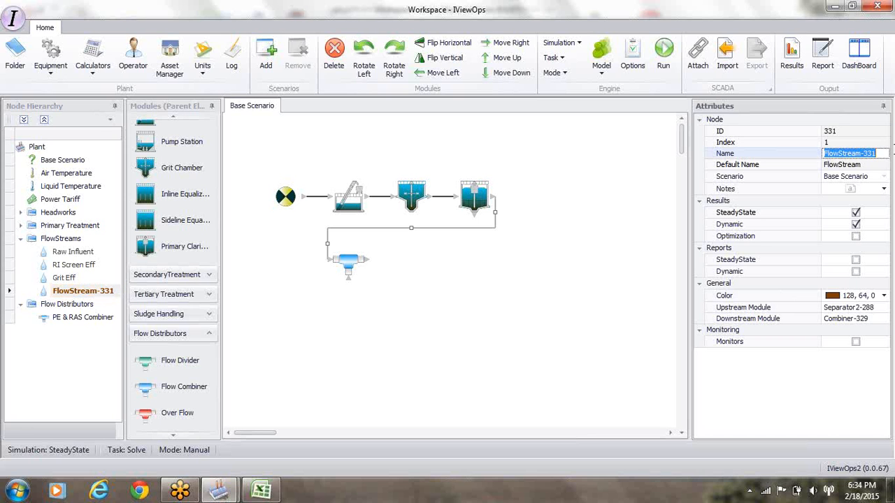
key("BackSpace")
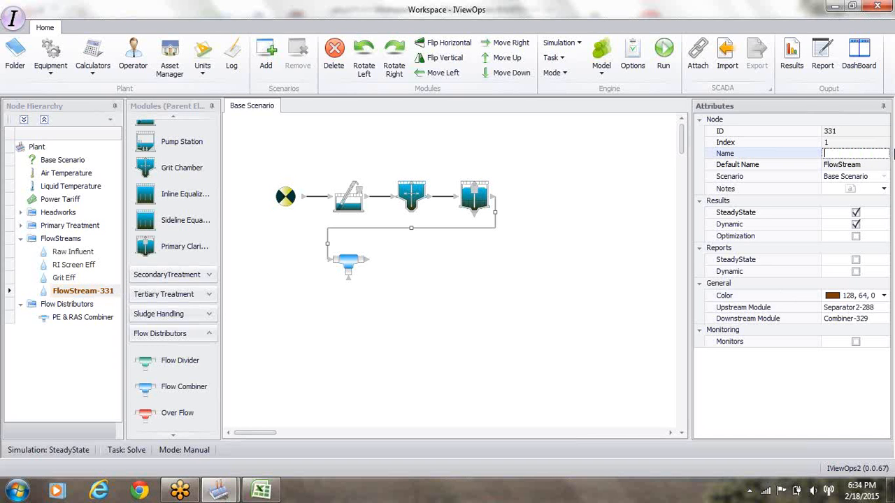
type("Primary Eff")
key("Return")
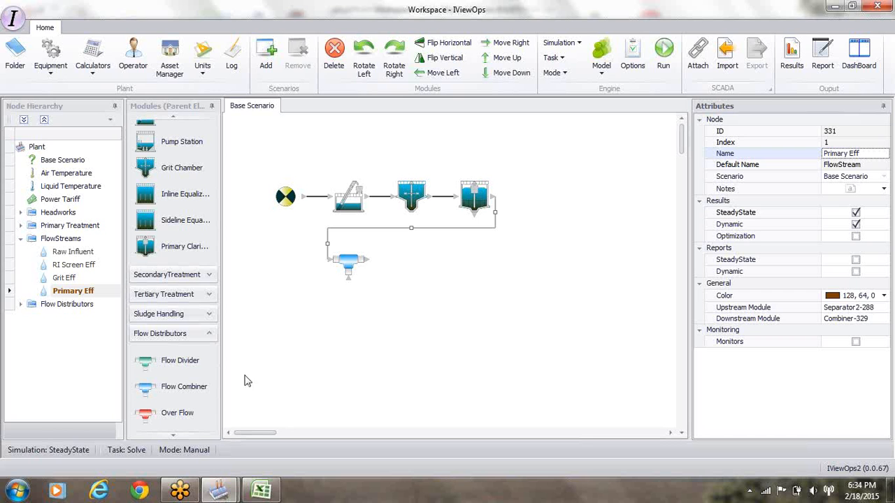
Step: Widen the module list and place a Bioreactor from the secondary treatment modules beside the PE & RAS Combiner
left_click(209, 275)
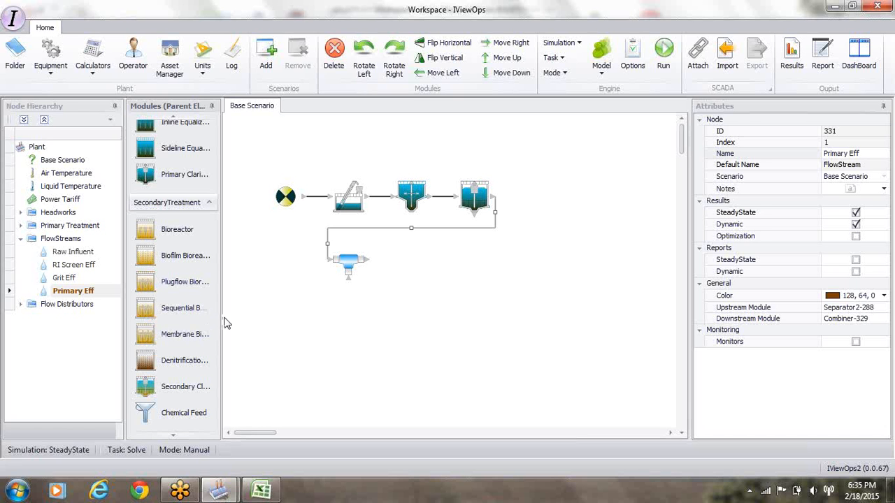
left_click_drag(257, 318, 257, 318)
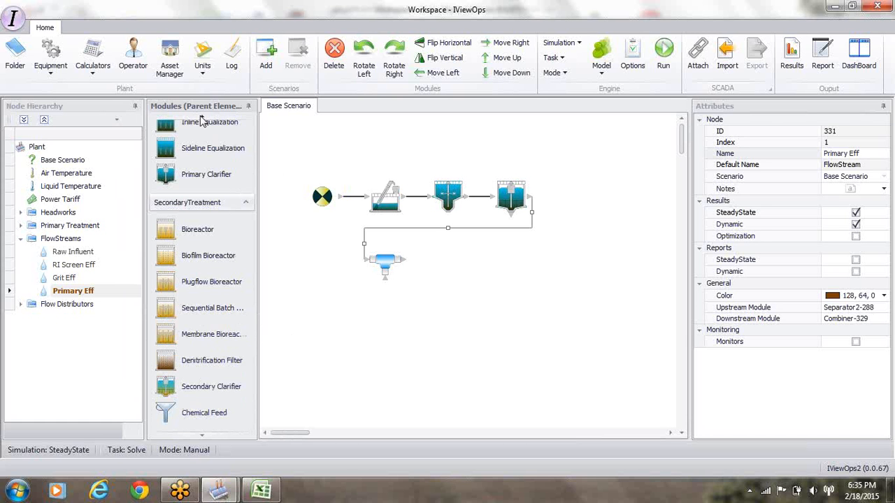
scroll(201, 121, "up", 2)
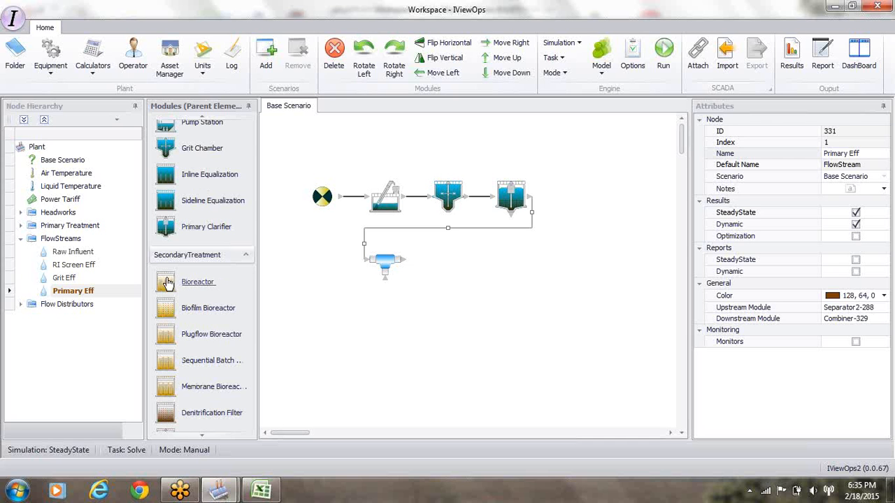
left_click_drag(168, 282, 427, 242)
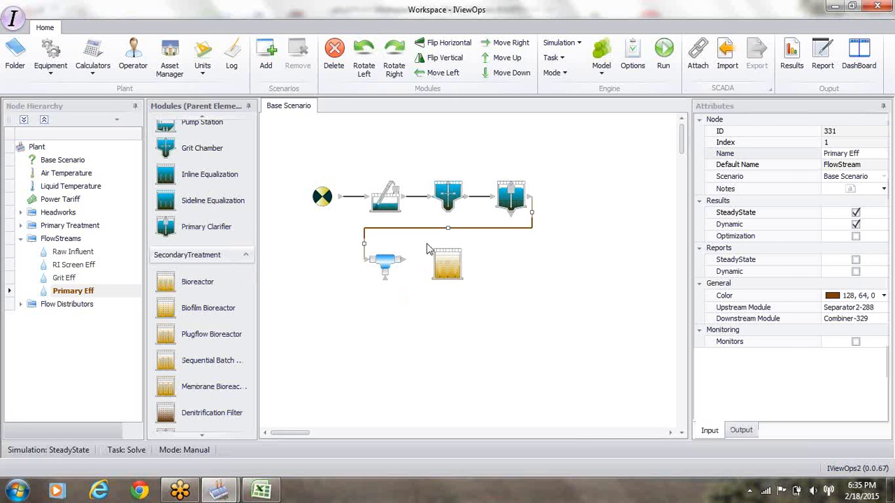
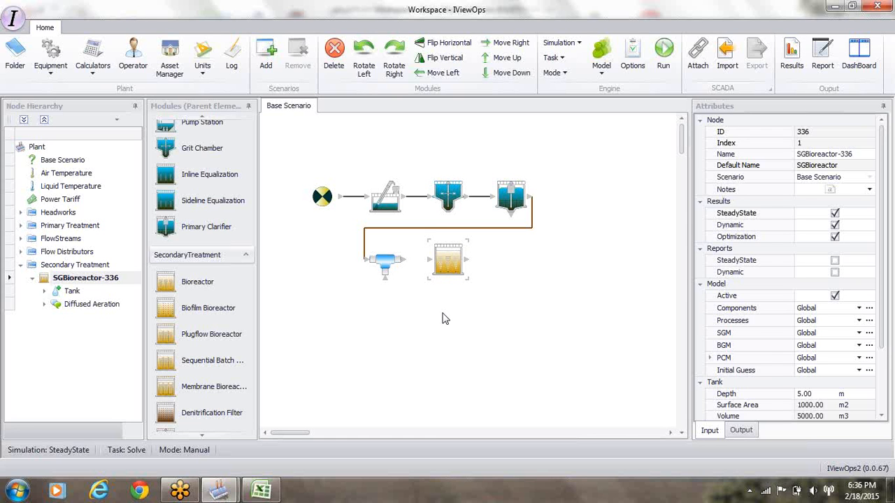
Step: Rename the new bioreactor to Anoxic 1 and set its tank depth to 4 m
left_click(857, 154)
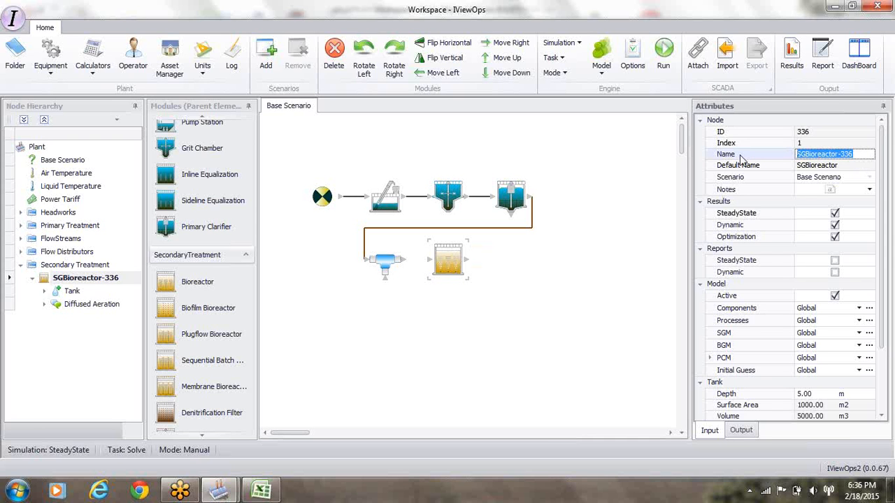
type("Anoxic 1")
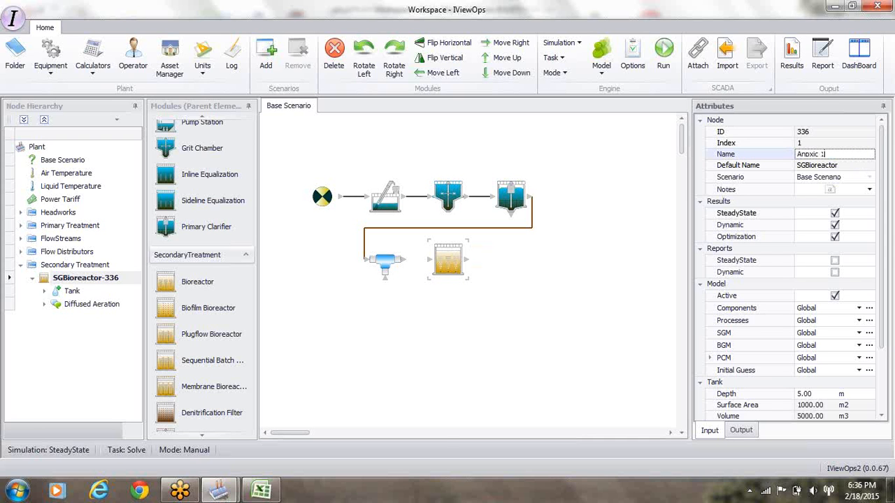
key("Return")
left_click(804, 395)
type("4")
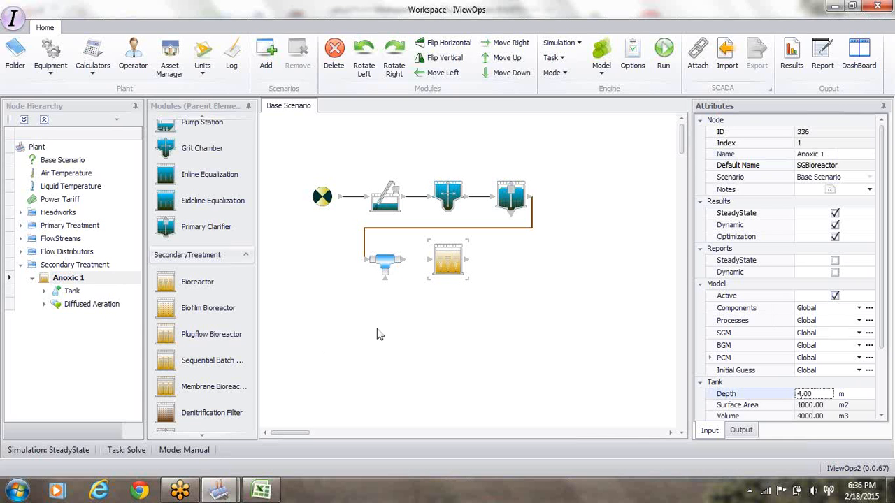
Step: Rename the tank under the Anoxic 1 bioreactor to Anoxic 1 Tank Group
left_click(70, 292)
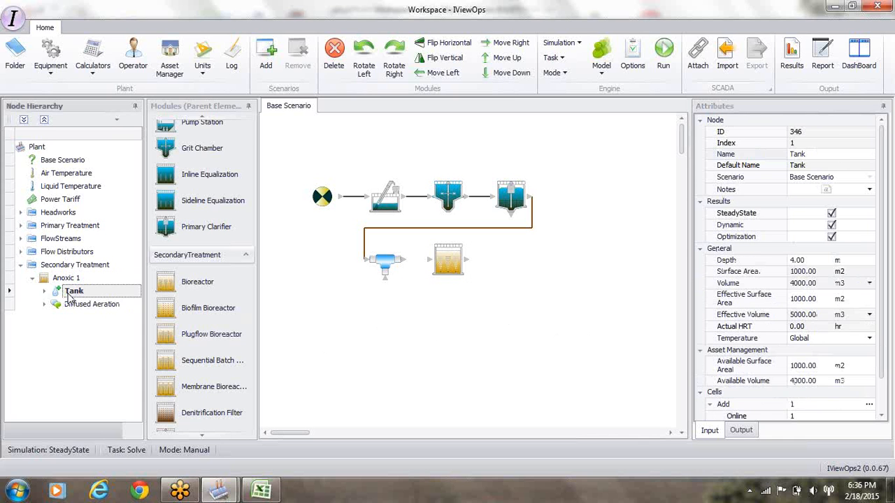
left_click(815, 155)
key("BackSpace")
key("BackSpace")
key("BackSpace")
key("BackSpace")
type("Anoxi")
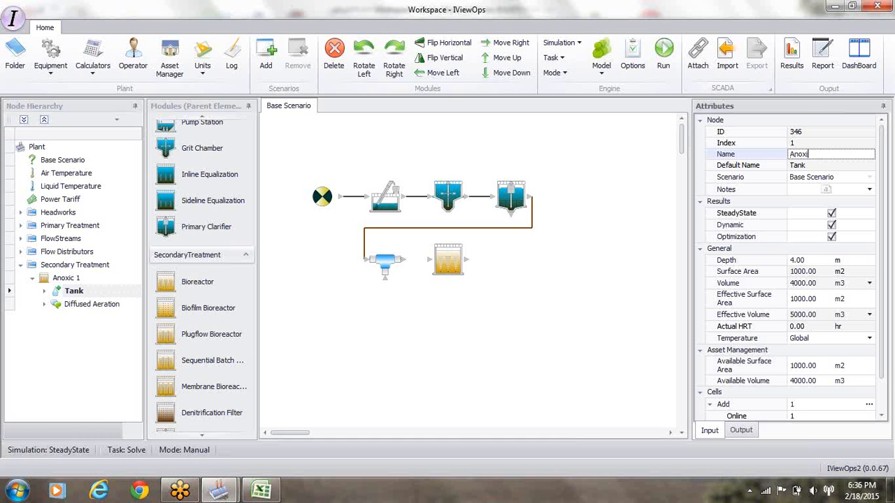
type("c 1 Tank Group")
key("Return")
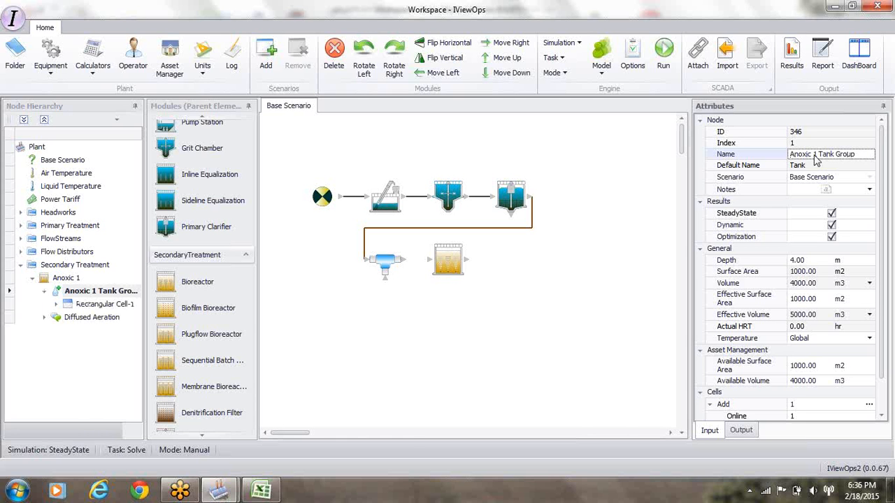
Step: Rename the rectangular cell inside the Anoxic 1 Tank Group to Anx 1 Tr 1
left_click(95, 305)
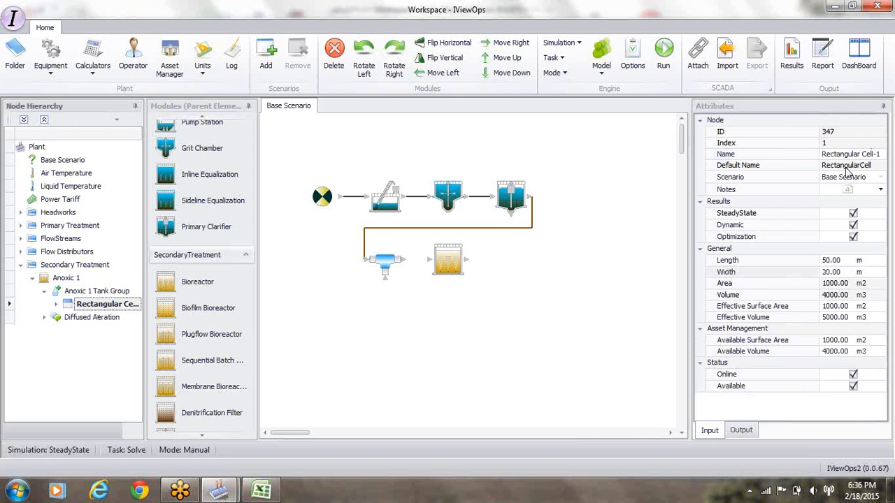
left_click(824, 155)
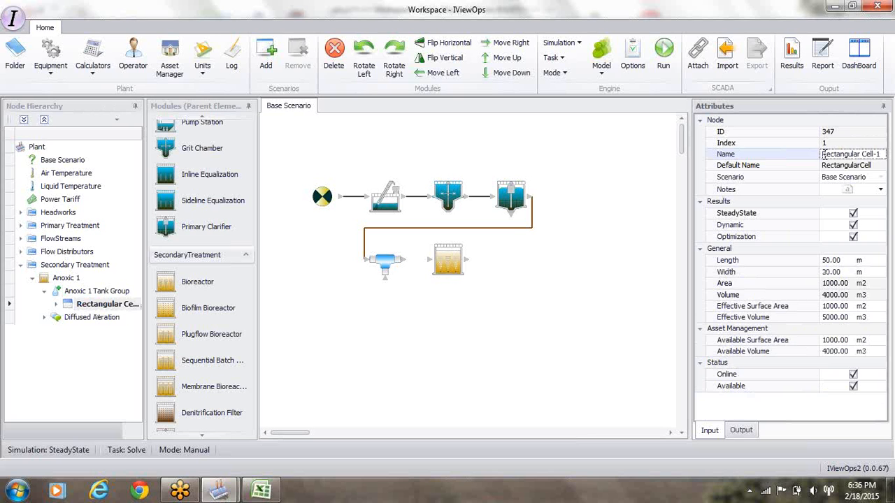
key("Delete")
key("Delete")
key("Delete")
key("Delete")
key("Delete")
key("Delete")
key("Delete")
key("Delete")
key("Delete")
key("Delete")
key("Delete")
key("Delete")
key("Delete")
key("Delete")
key("Delete")
key("Delete")
key("Delete")
key("Delete")
type("Anx 1 Tr 1")
key("Return")
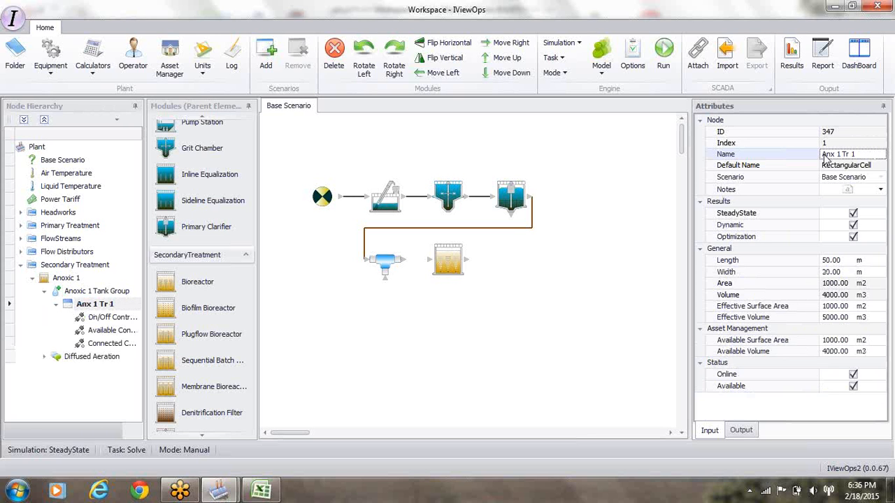
Step: Set the Anx 1 Tr 1 cell's length to 5 m and its width to 4 m
left_click(830, 260)
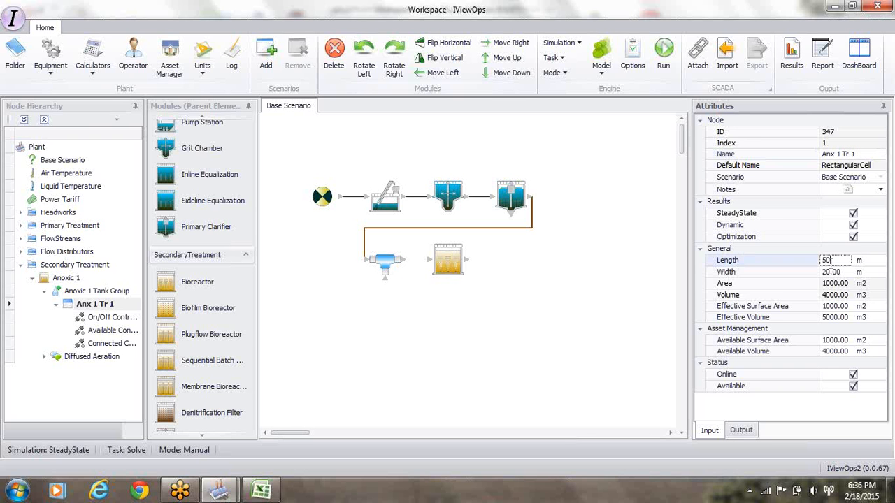
type("5")
key("Return")
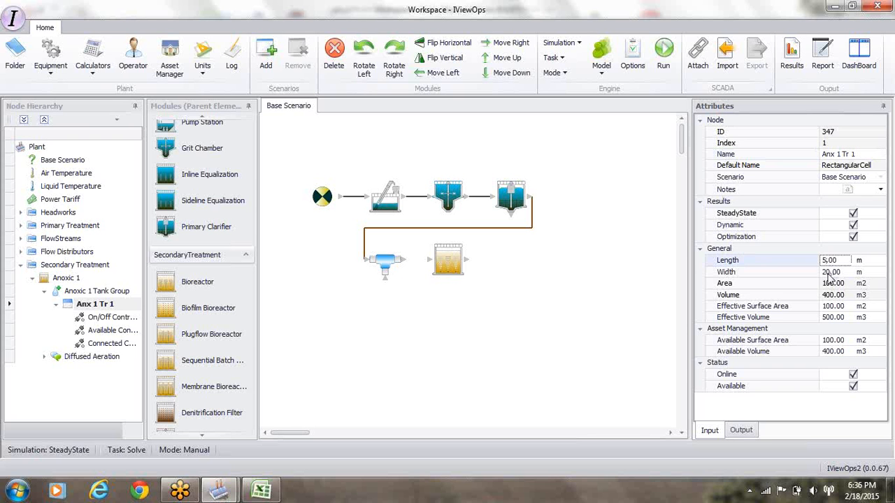
left_click(830, 272)
type("4")
key("Return")
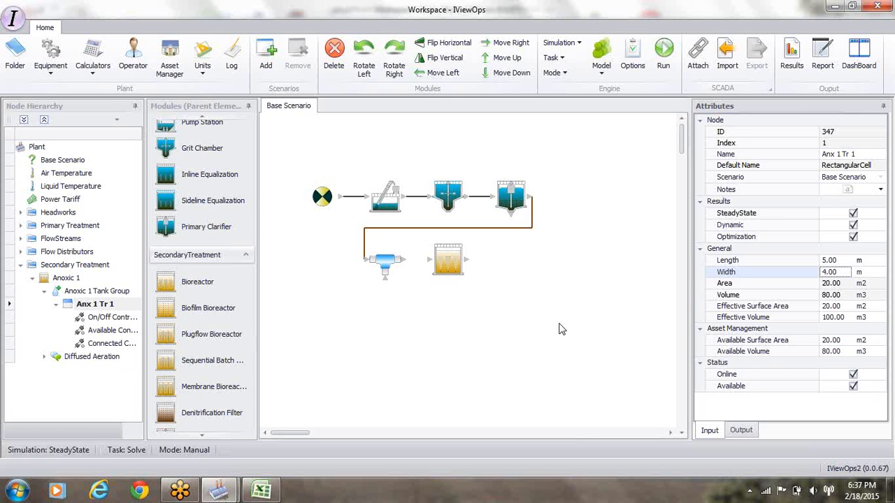
Step: Add two more rectangular cells to the Anoxic 1 Tank Group
left_click(84, 292)
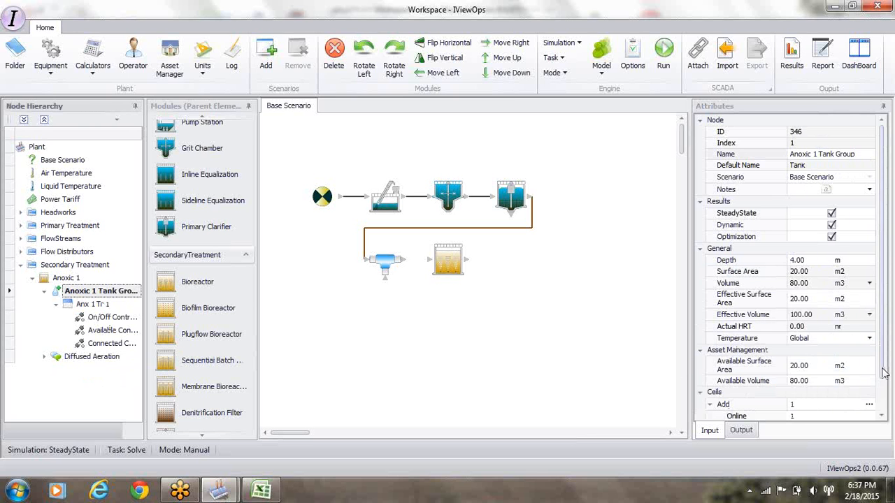
scroll(863, 373, "down", 1)
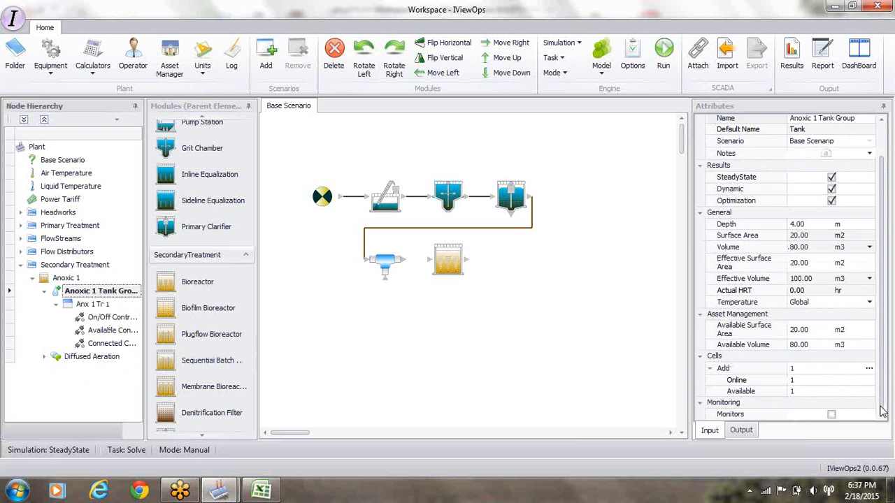
left_click(868, 370)
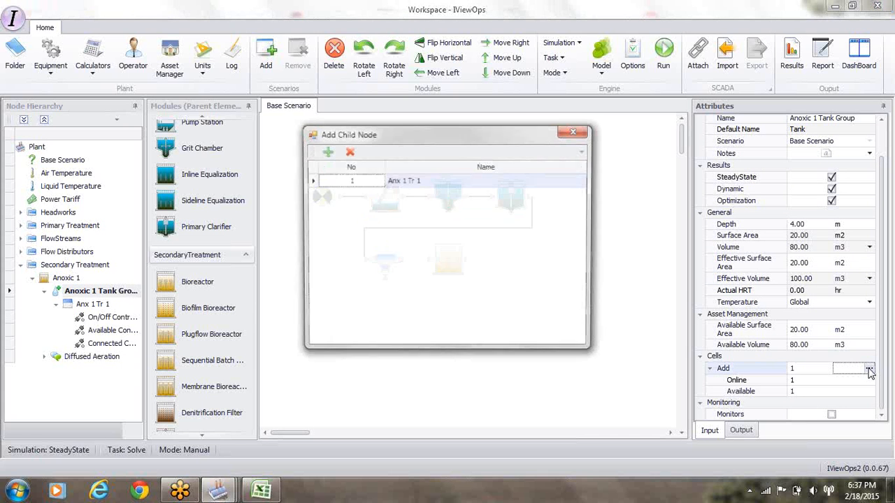
left_click(326, 154)
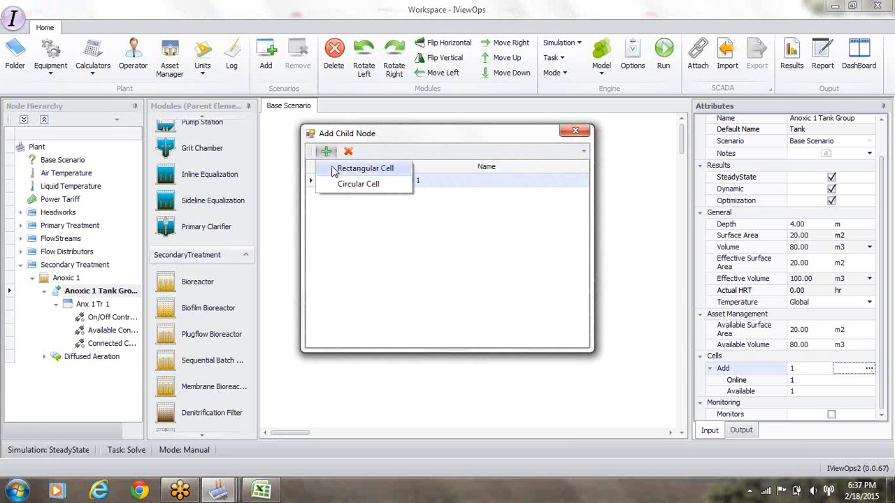
left_click(334, 169)
left_click(325, 152)
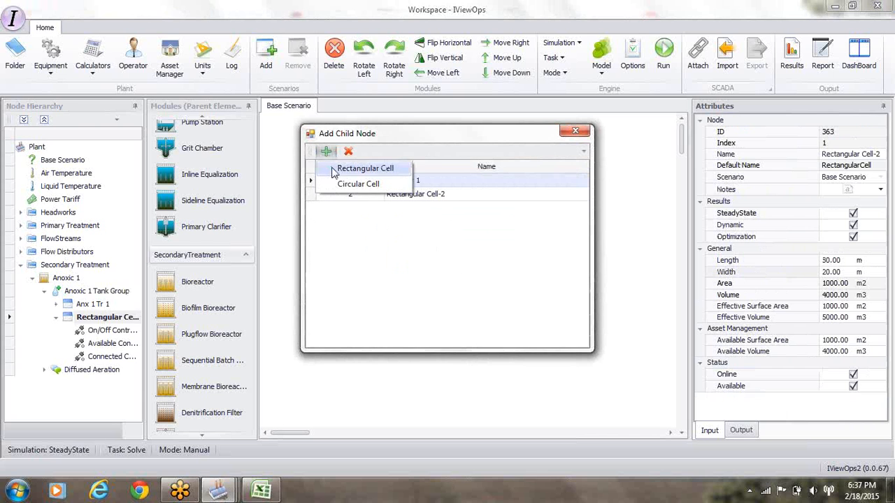
left_click(334, 170)
left_click(575, 132)
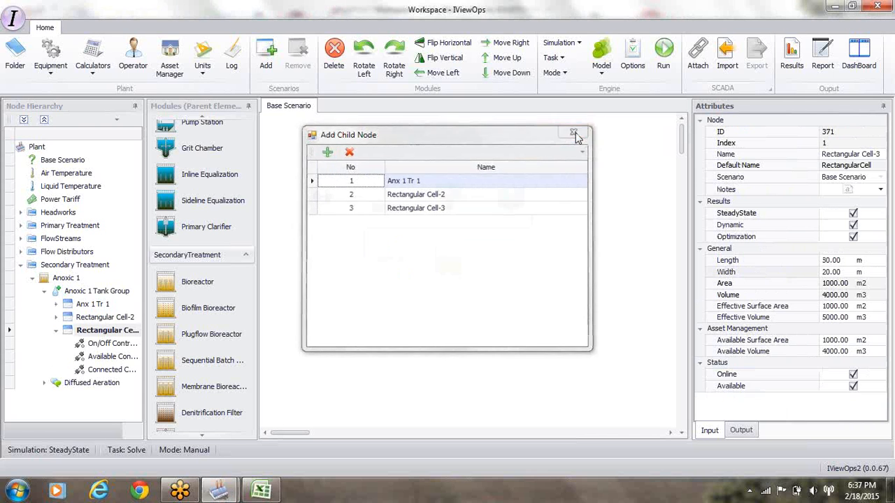
Step: Rename the second rectangular cell of the Anoxic 1 Tank Group to Anx 1 Tr 2
left_click(87, 318)
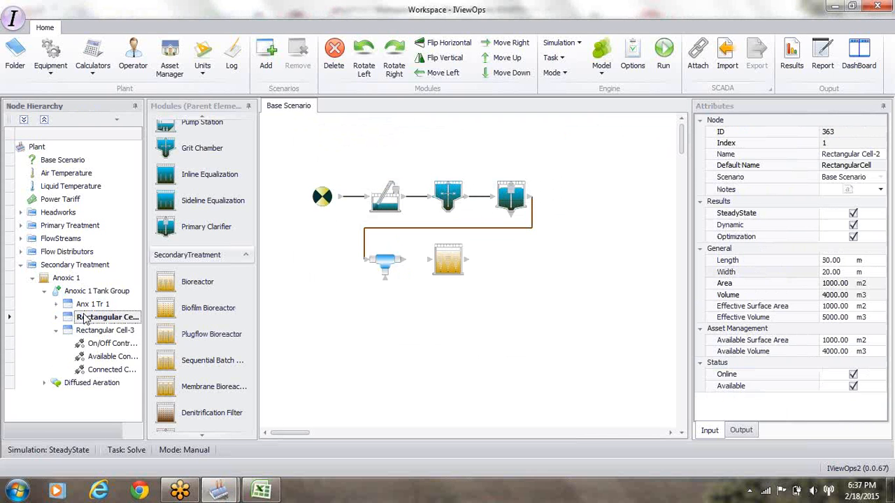
left_click(824, 155)
left_click_drag(823, 154, 889, 156)
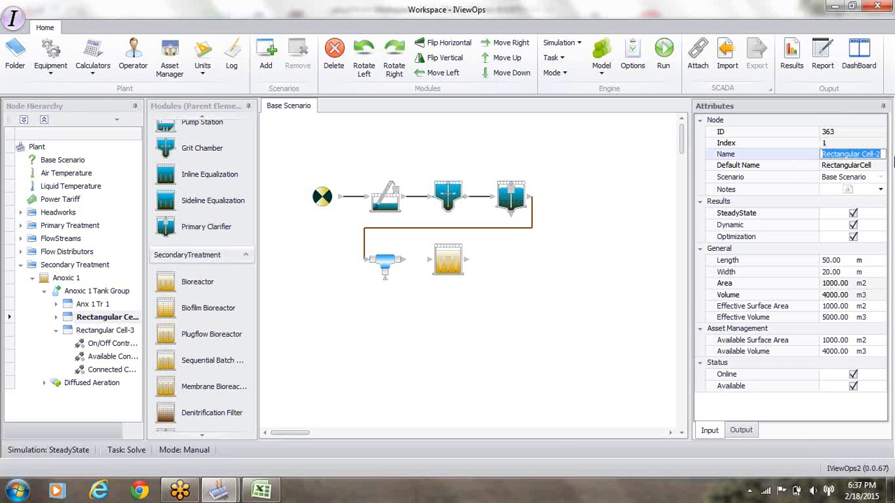
type("Anx")
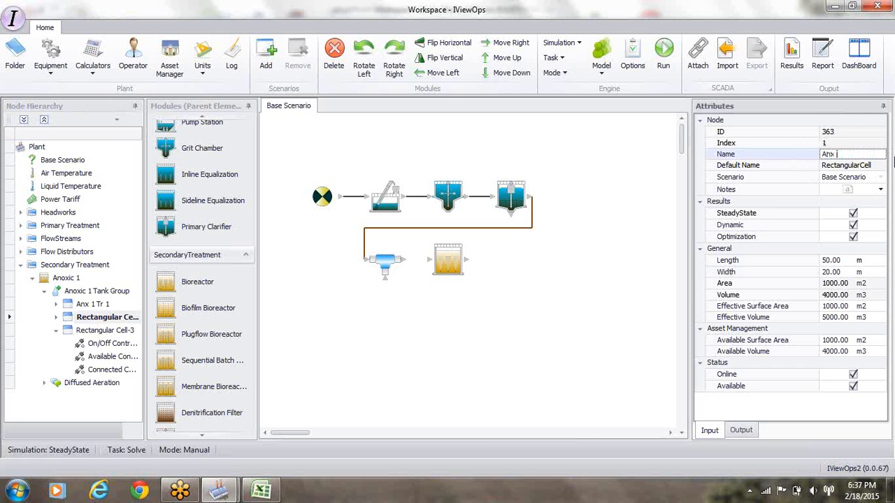
type(" 1 Tr 2")
key("Return")
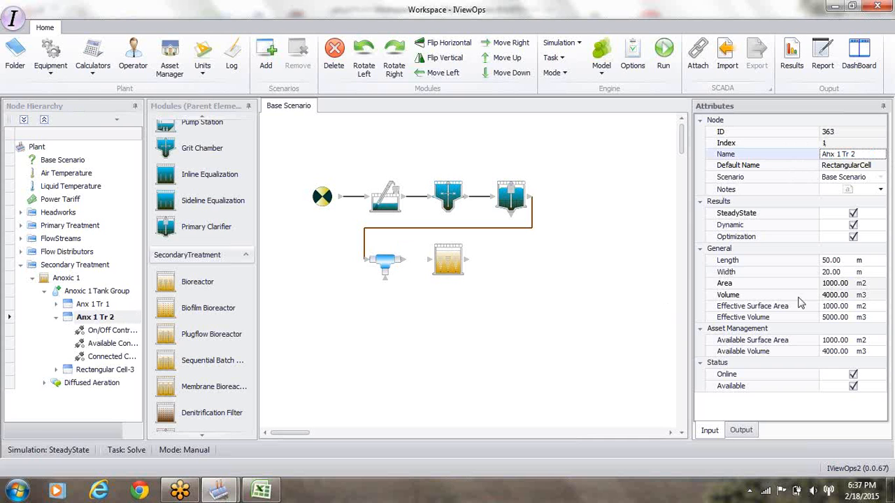
Step: Set the Anx 1 Tr 2 cell's length to 5 m and its width to 4 m
left_click(826, 260)
key("Return")
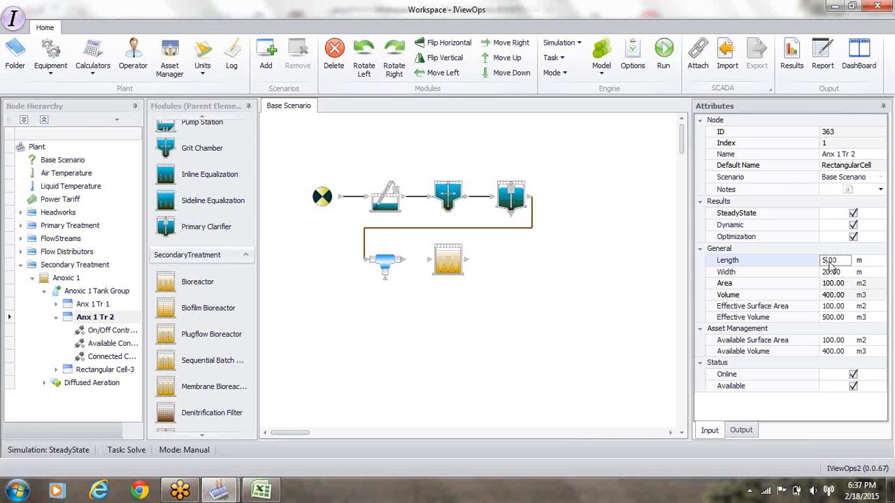
left_click(830, 271)
key("BackSpace")
key("BackSpace")
type("4")
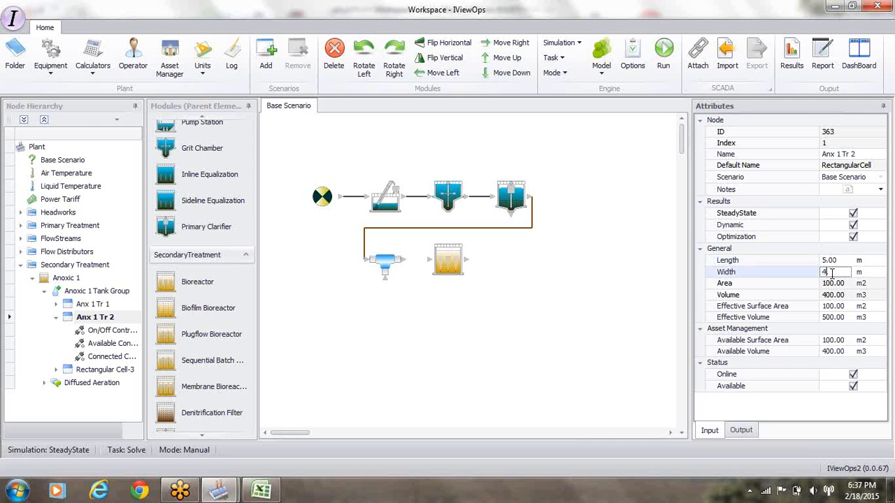
key("Return")
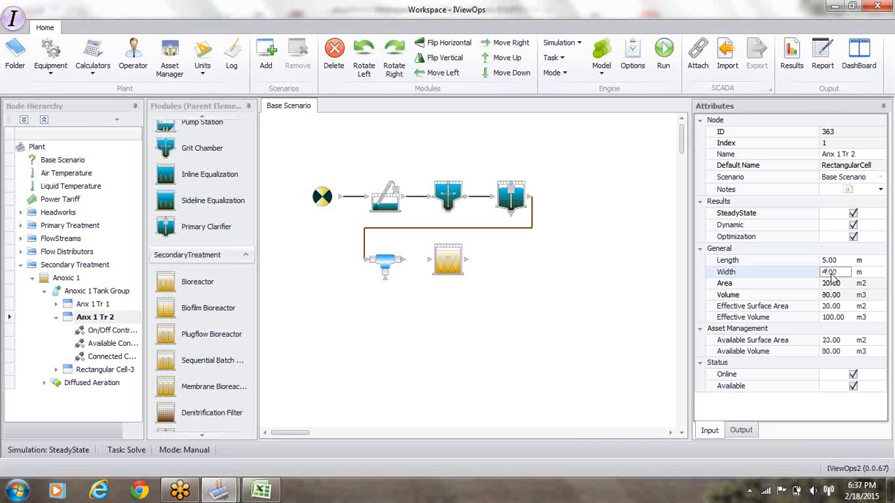
Step: Rename the third rectangular cell of the Anoxic 1 Tank Group to Anx 1 Tr 3
left_click(105, 372)
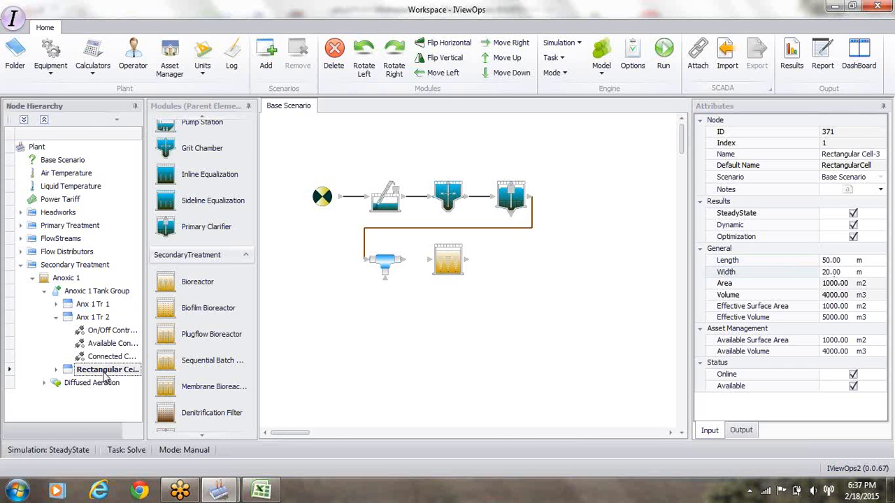
left_click(824, 155)
left_click_drag(822, 153, 886, 154)
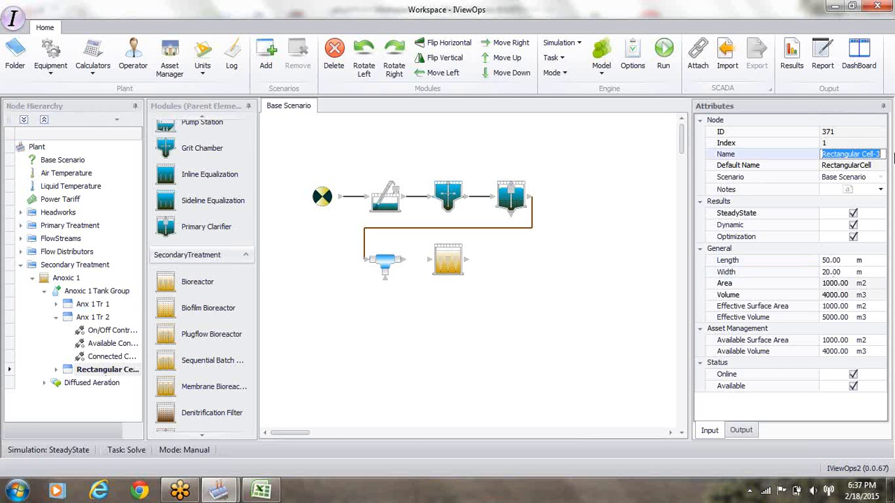
type("Anx 1 Tr")
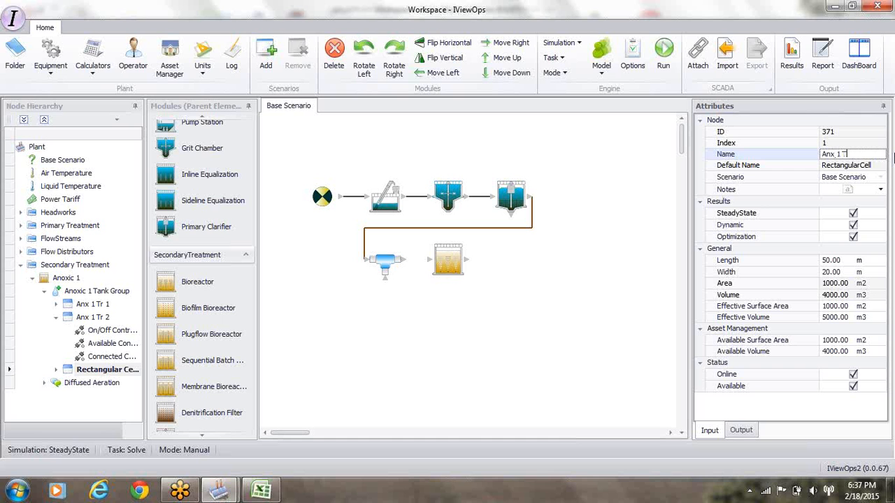
type(" 3")
key("Return")
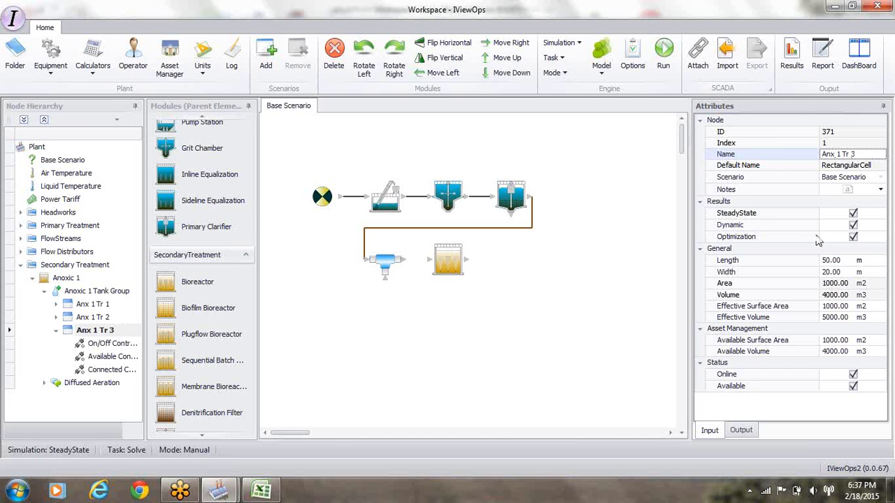
Step: Set the Anx 1 Tr 3 cell's length to 5 m and its width to 4 m
left_click(831, 260)
type("5,")
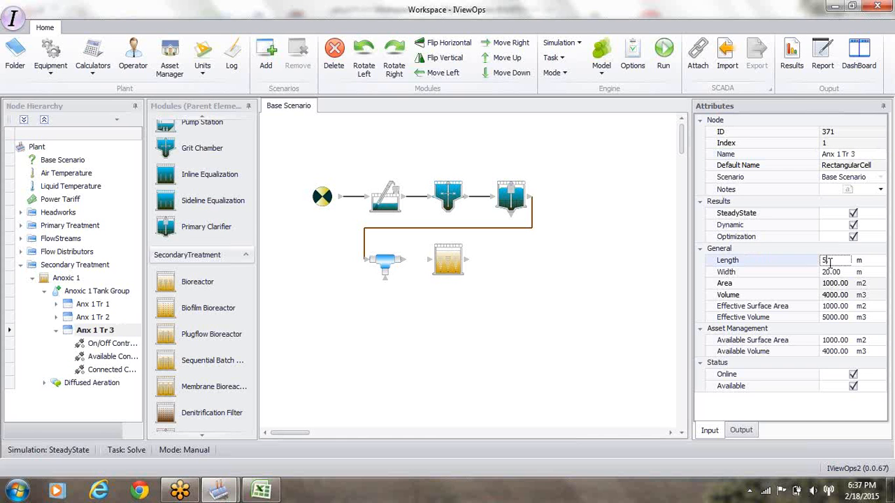
left_click(829, 272)
type("20")
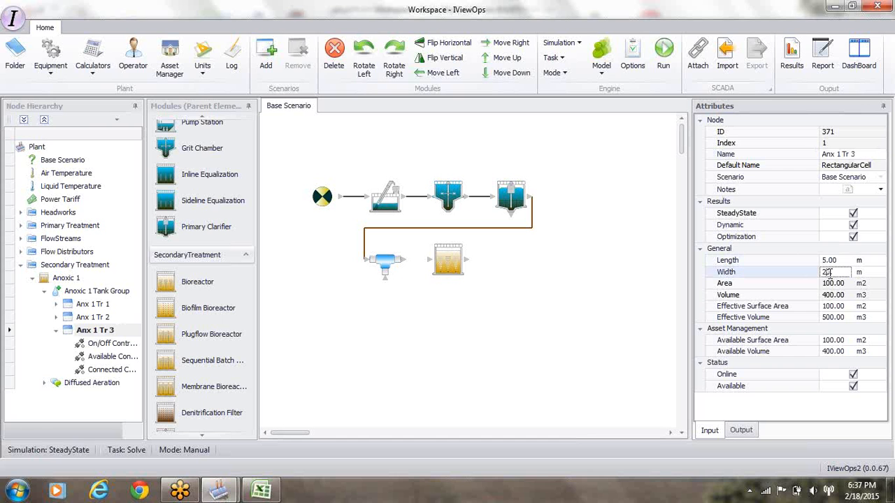
key("BackSpace")
key("BackSpace")
type("4,00")
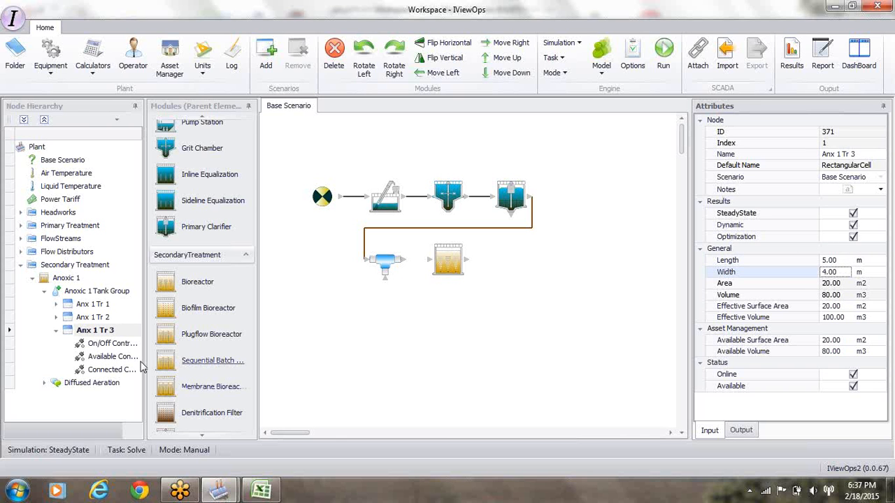
Step: Take the Anx 1 Tr 3 cell offline and review the tank group's volumes and online cell count
left_click(85, 292)
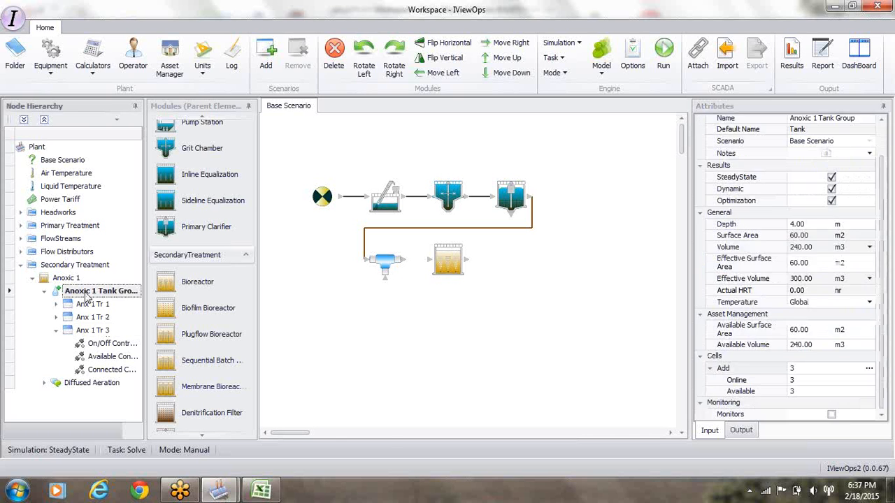
left_click(91, 330)
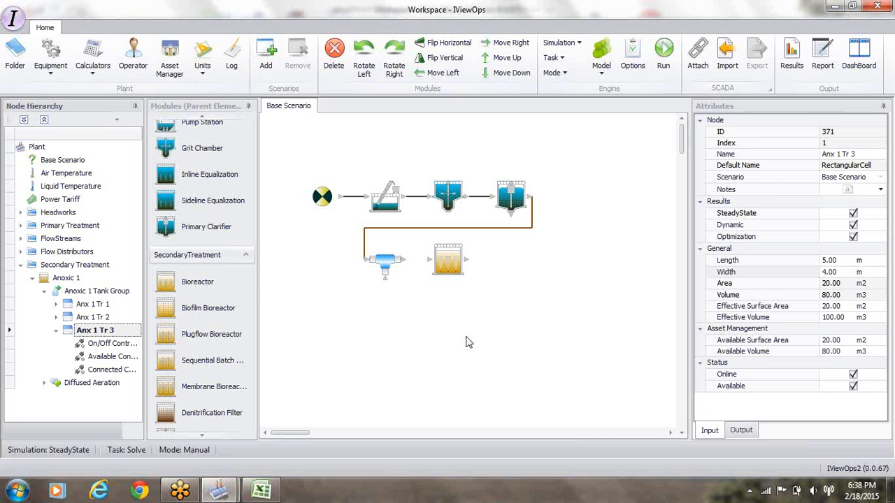
left_click(852, 376)
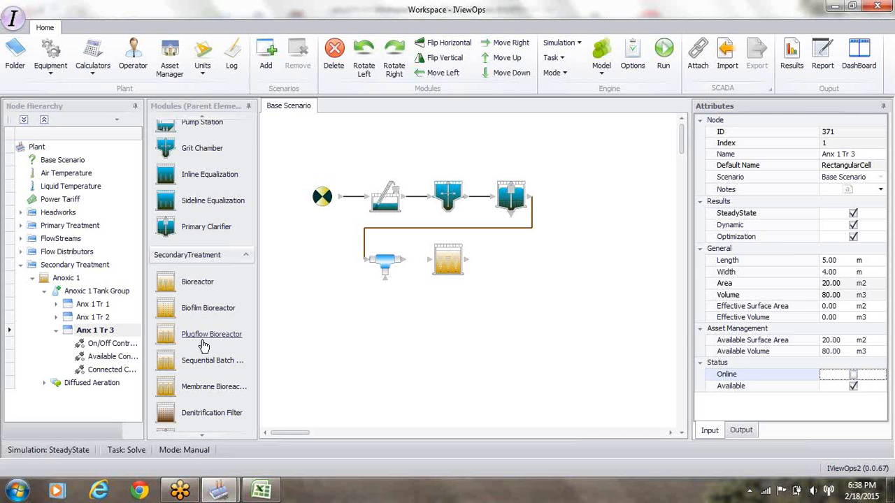
left_click(102, 292)
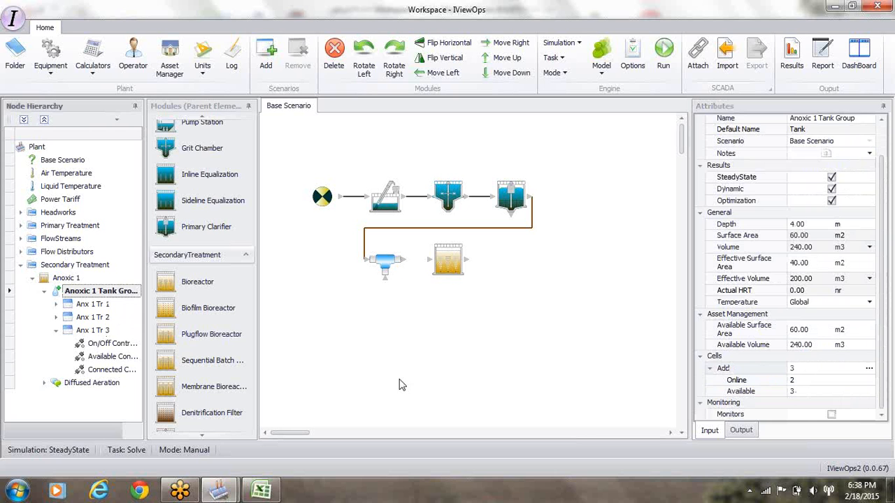
Step: Set the aeration type of the Anoxic 1 bioreactor to None
left_click(445, 269)
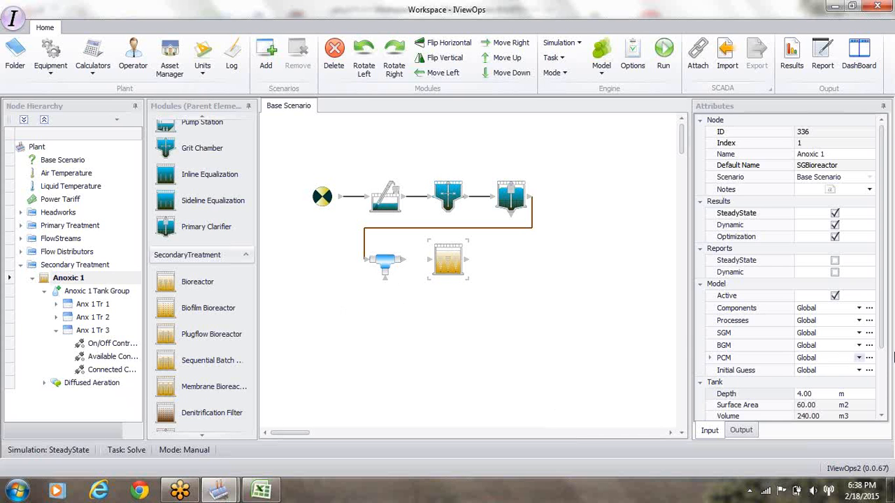
scroll(884, 344, "down", 3)
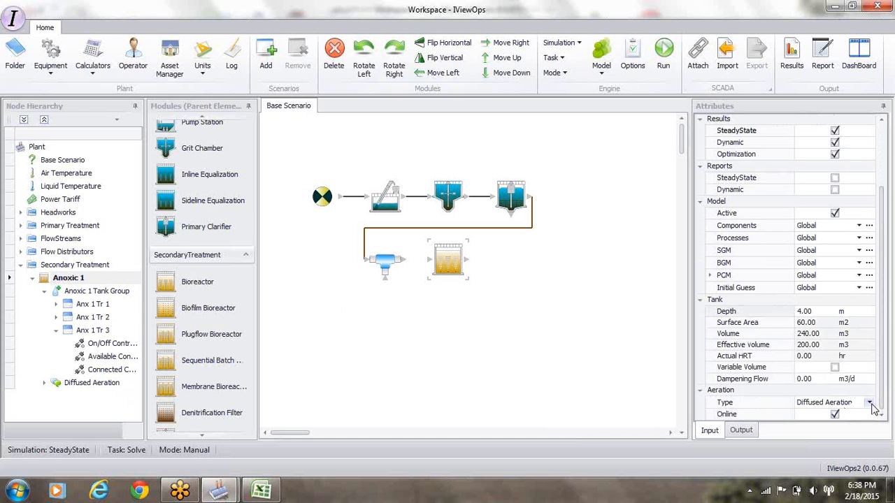
left_click(870, 403)
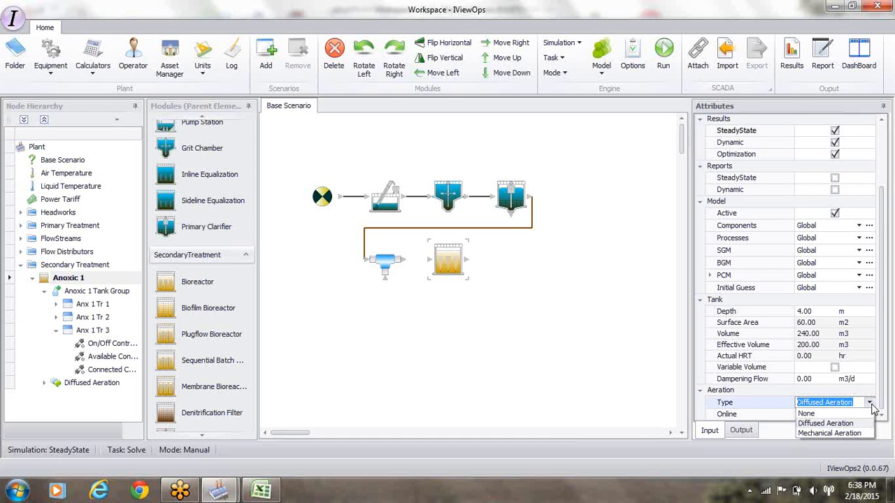
left_click(811, 413)
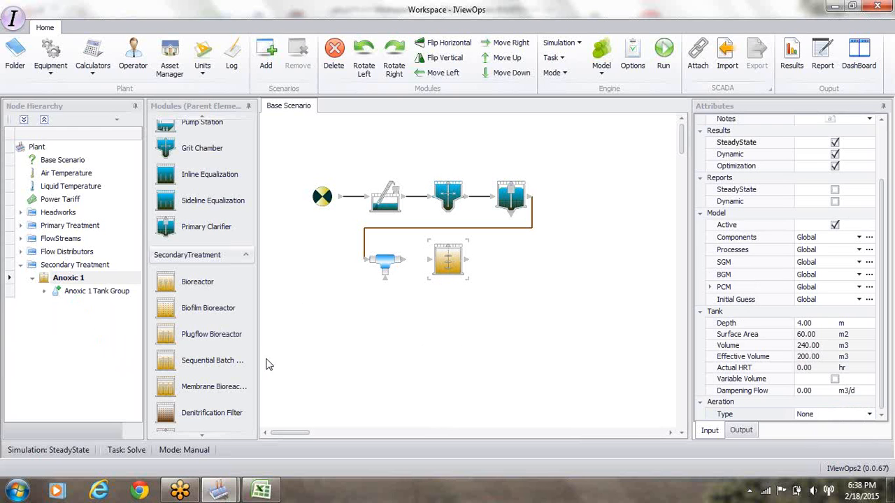
Step: Add a second bioreactor directly after Anoxic 1 in the flow diagram and set its tank depth to 4 m
left_click_drag(171, 283, 501, 242)
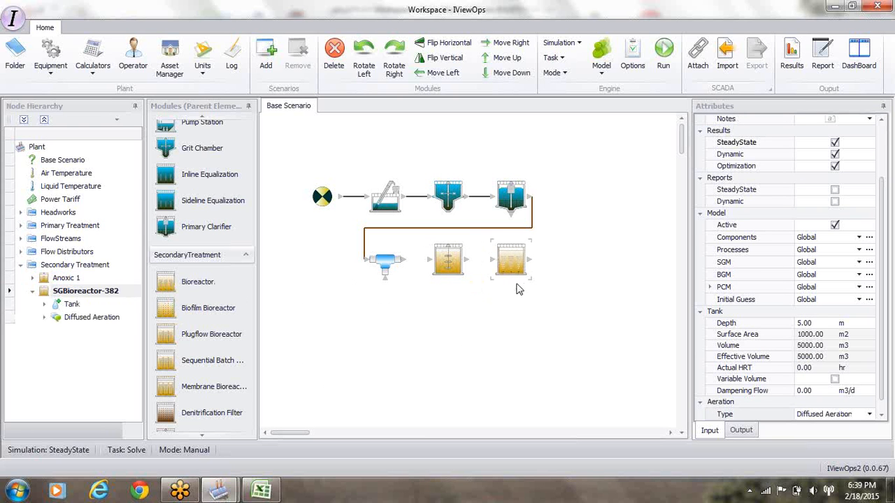
left_click(451, 268)
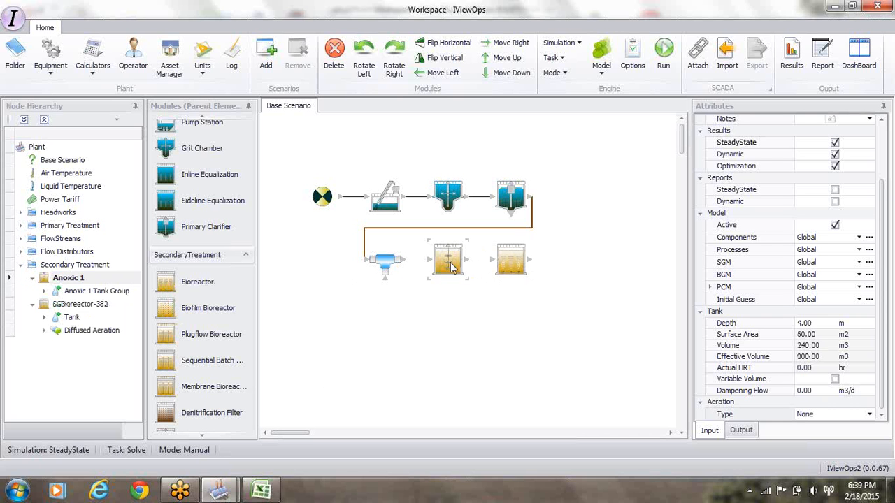
left_click(511, 264)
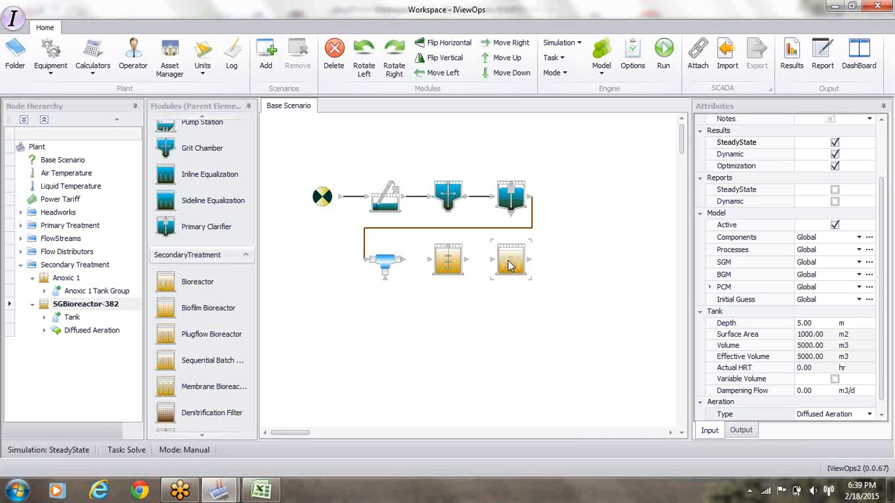
left_click(802, 323)
type("4")
key("Return")
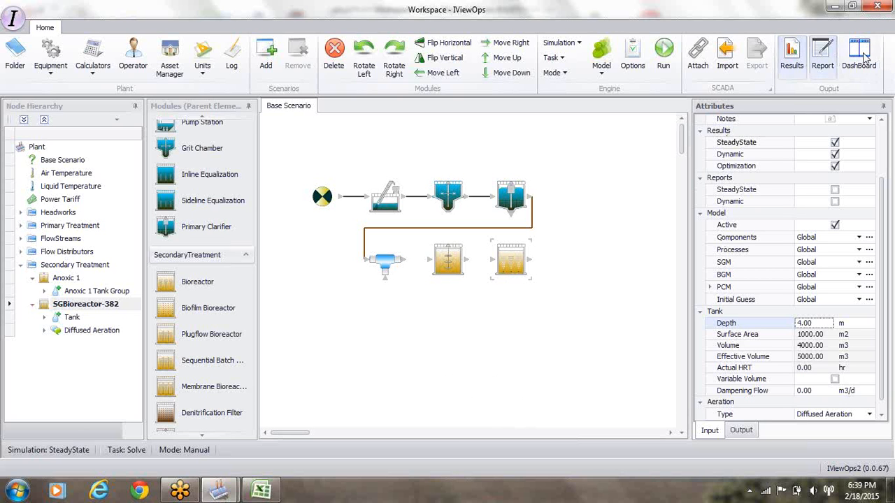
left_click(880, 15)
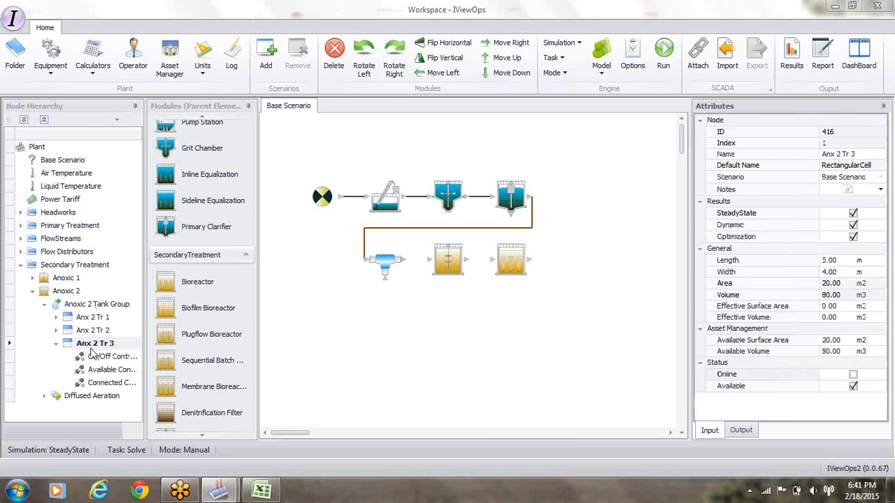
Step: Set the Anoxic 2 diffused aeration's alpha to 0.50 and its standard efficiency to 24%
left_click(99, 404)
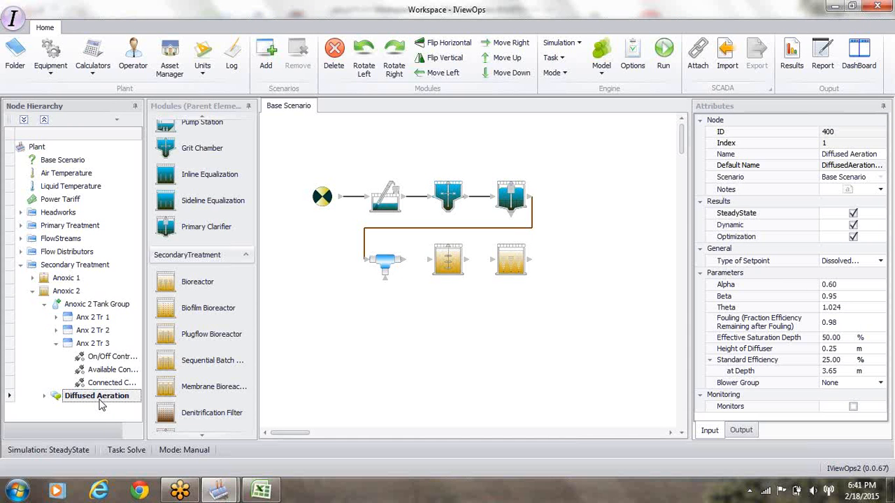
left_click(842, 287)
key("BackSpace")
type("5")
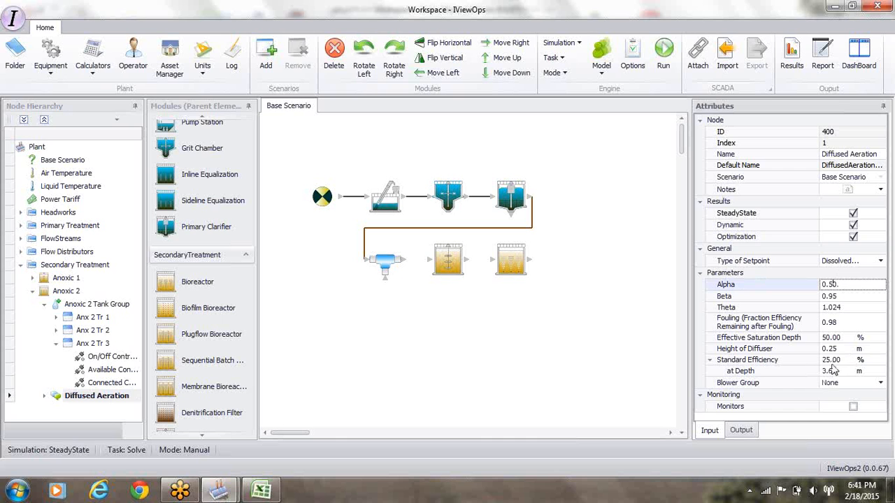
left_click(830, 360)
key("BackSpace")
type("4")
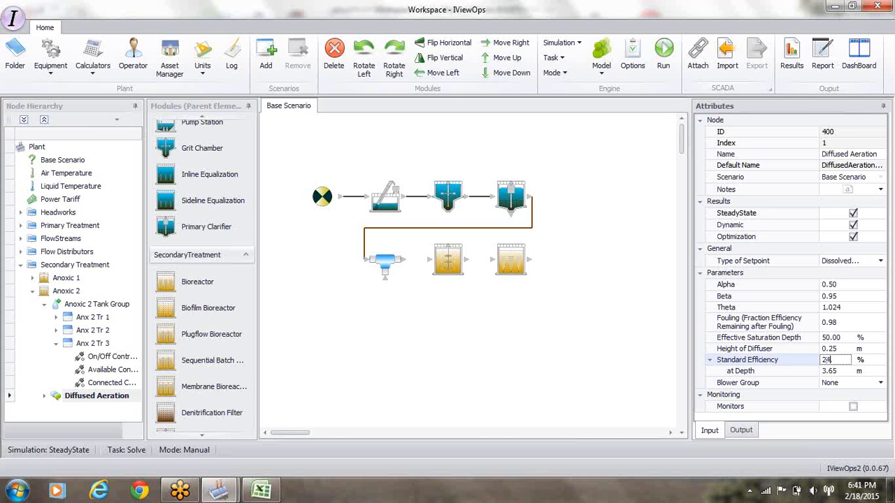
key("Return")
Step: Expand the Anoxic 2 diffused aeration node and show the attributes of its Setpoint Controller
left_click(45, 397)
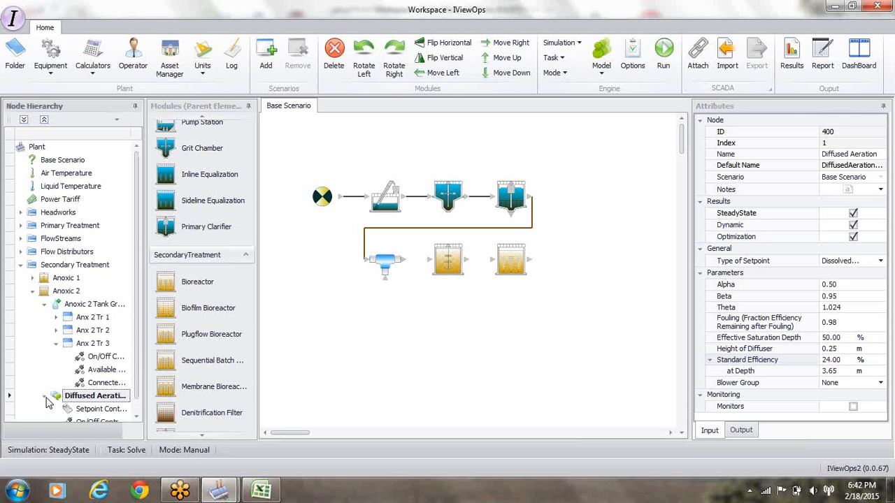
left_click(137, 416)
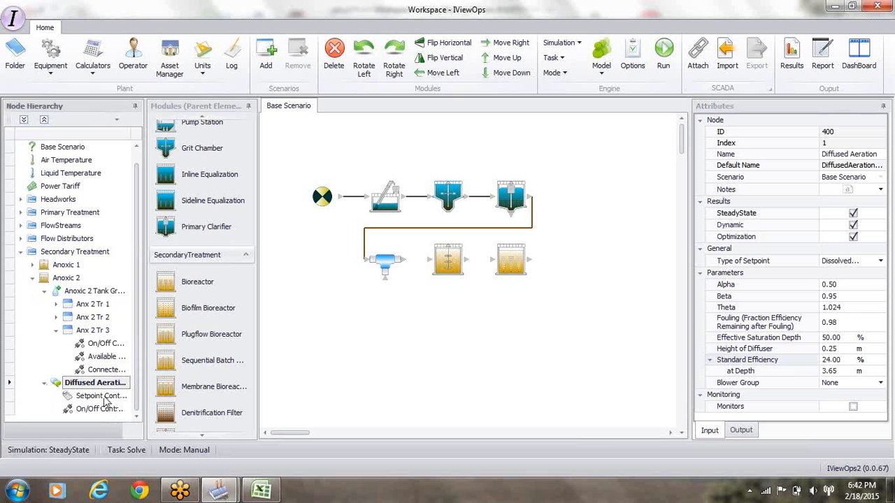
left_click(105, 398)
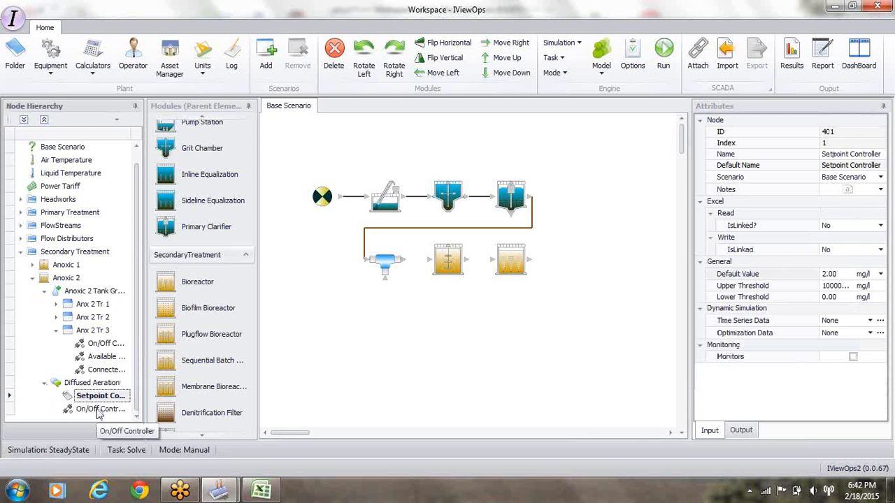
Step: Set the default value of the On/Off Controller under Anoxic 2's Diffused Aeration to 0
left_click(100, 409)
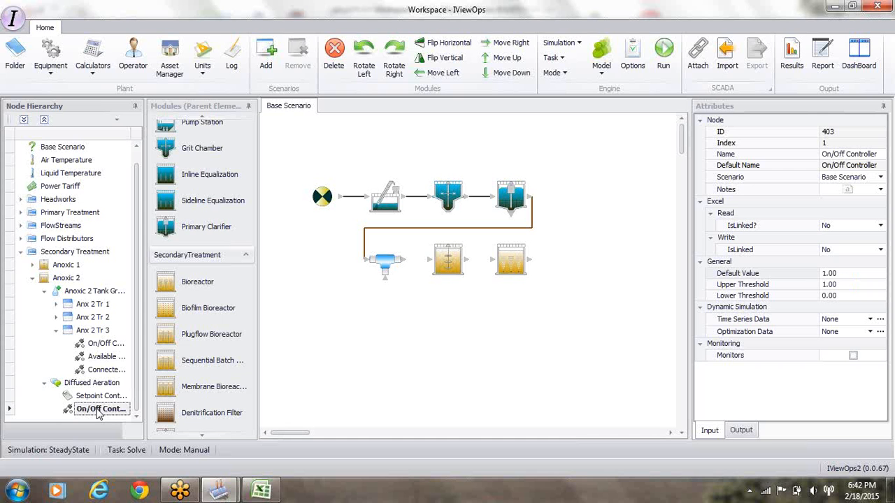
left_click(842, 275)
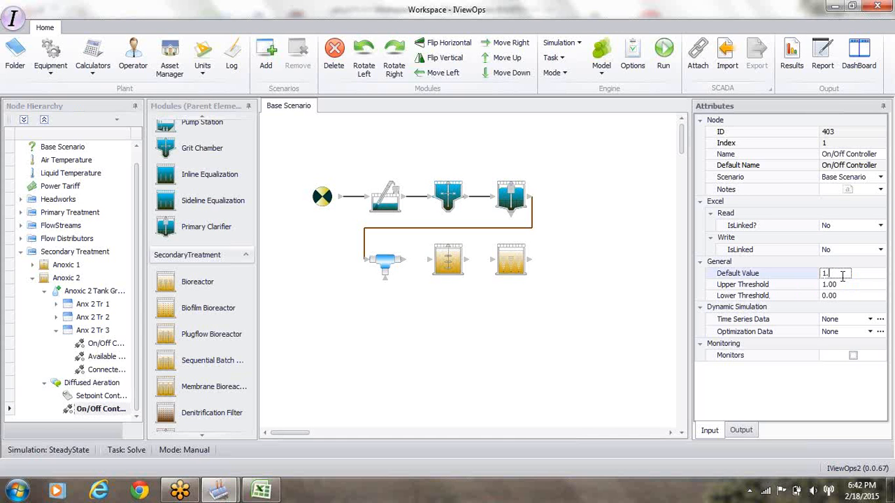
key("BackSpace")
key("BackSpace")
type("0")
key("Return")
Step: Set the default value of the diffused aeration's Setpoint Controller to 2.50 mg/l
left_click(98, 397)
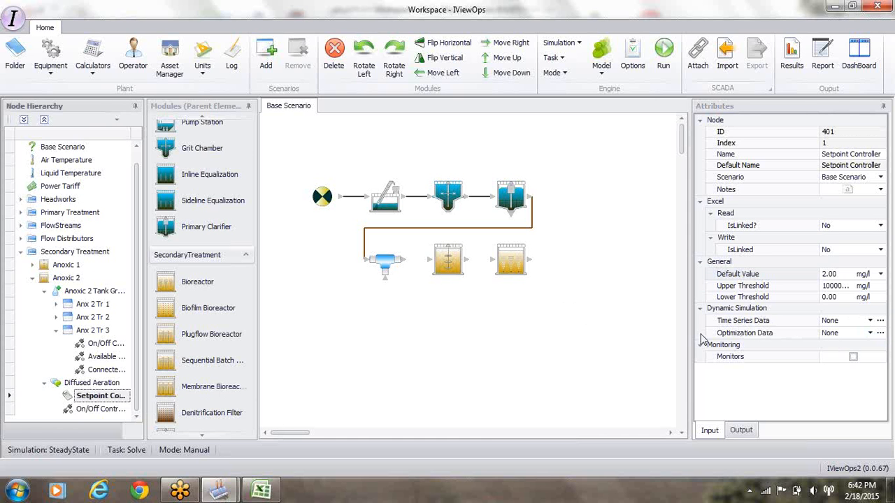
left_click(841, 274)
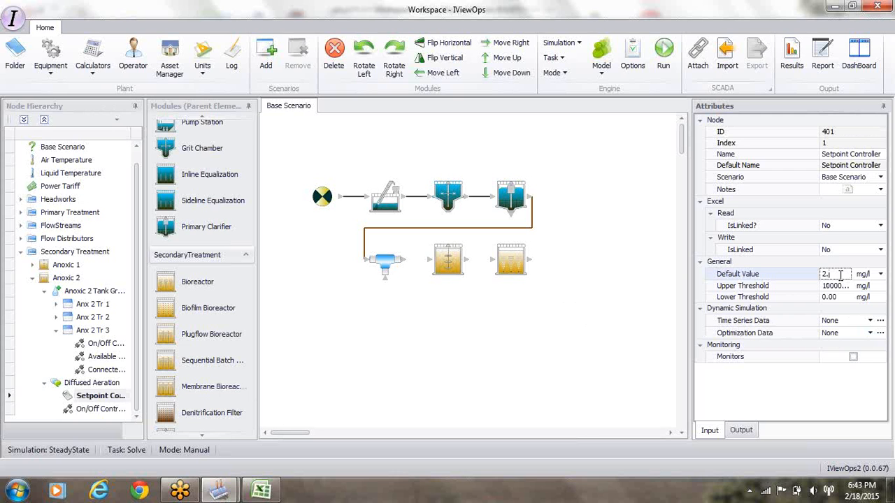
type("50")
Step: Enable Excel read linking for the Setpoint Controller, using the file Influent Pattern1.xlsx and Sheet1
left_click(881, 227)
left_click(833, 237)
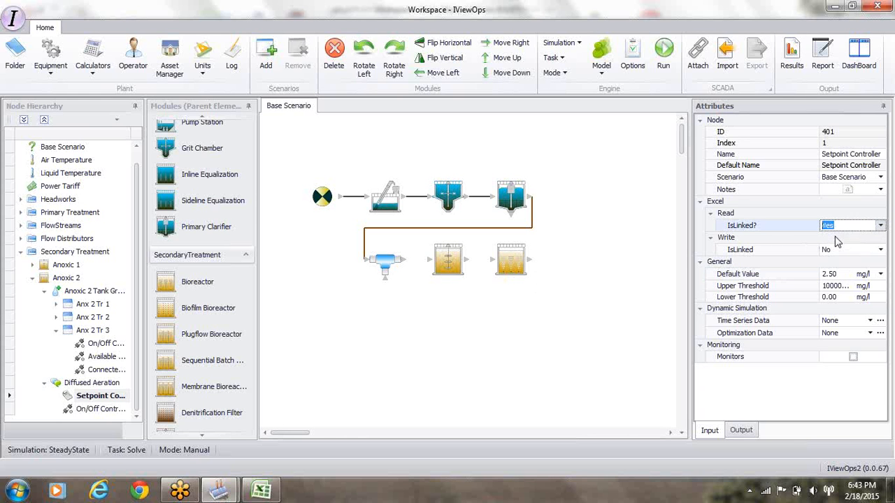
left_click(880, 238)
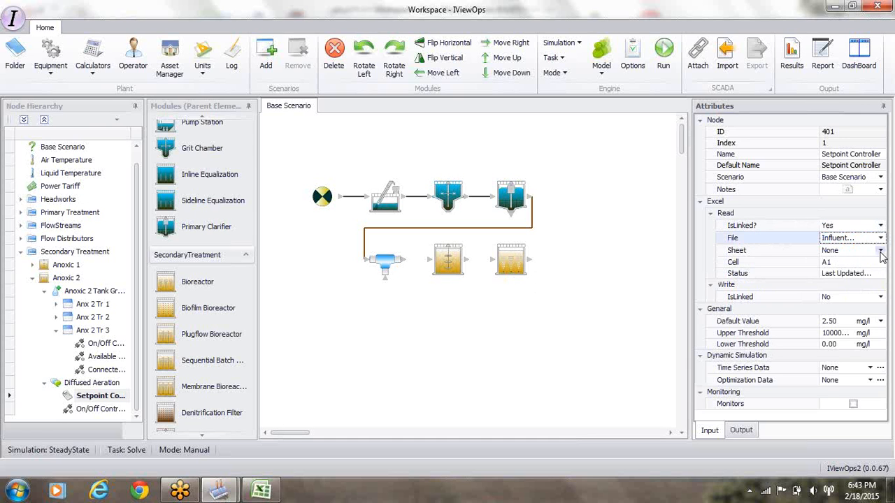
left_click(880, 250)
left_click(844, 263)
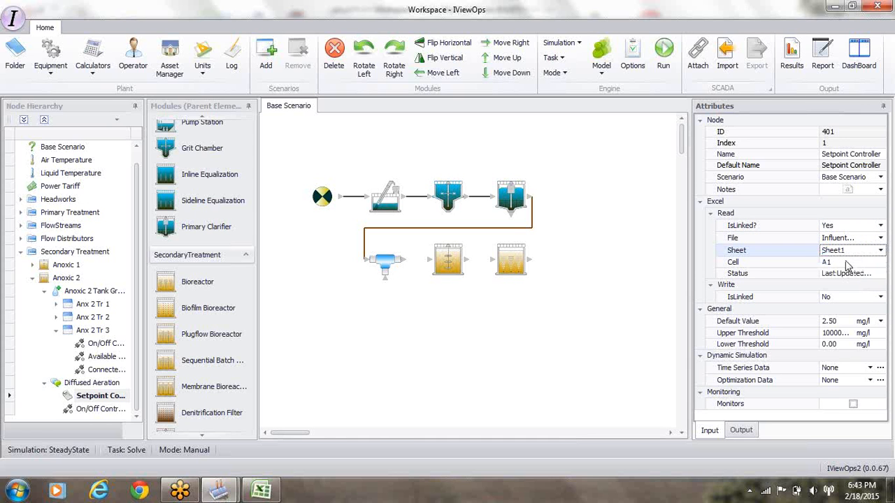
Step: Locate the 15-day average DO cell in the Excel workbook and set the Setpoint Controller's linked cell to J4
left_click(263, 492)
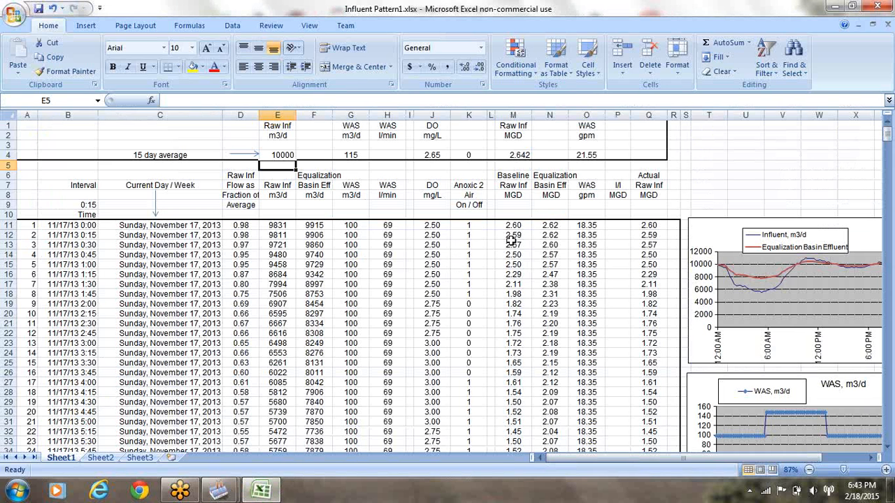
left_click(425, 153)
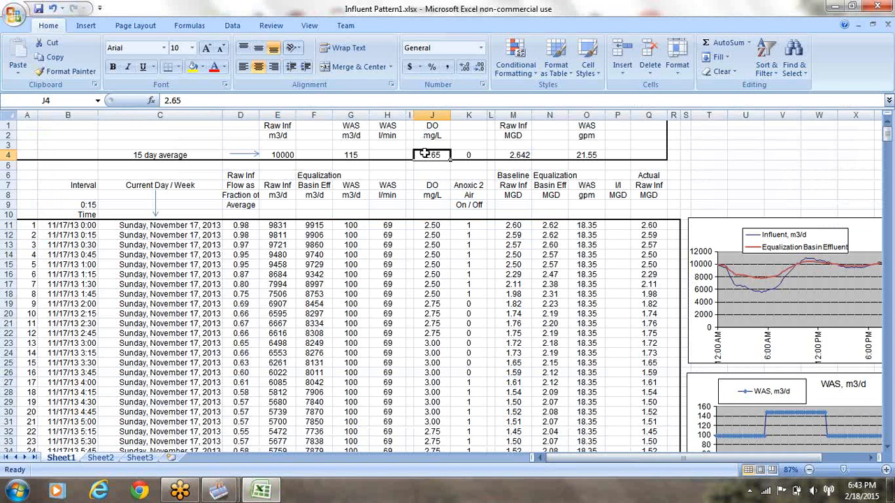
key("alt+Tab")
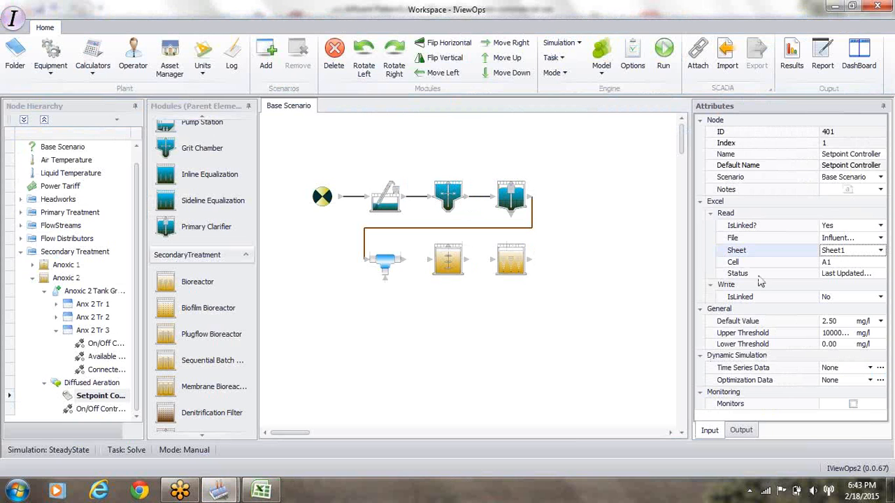
left_click(837, 262)
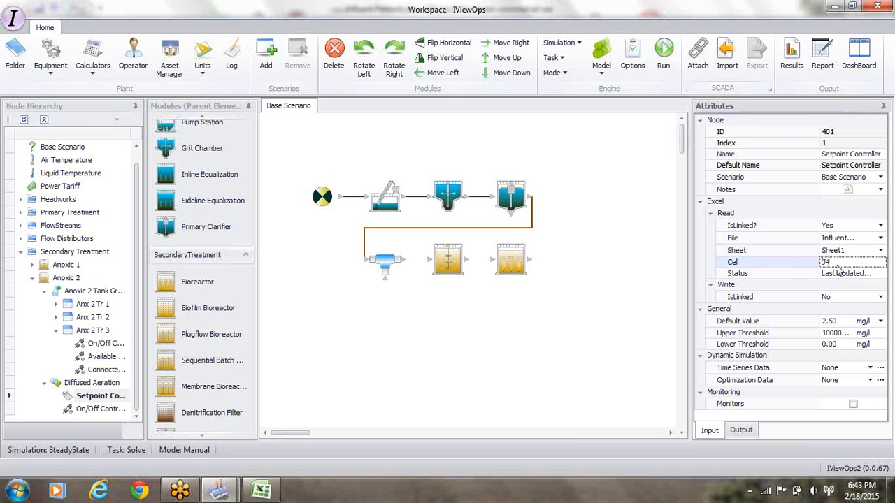
Step: Run the Excel import to update the linked controllers and close the import dialog
left_click(727, 60)
left_click(549, 360)
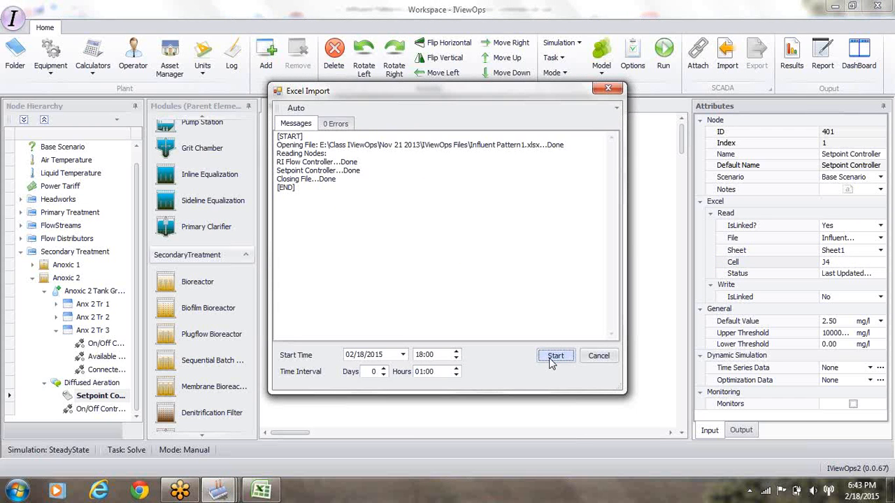
left_click(607, 89)
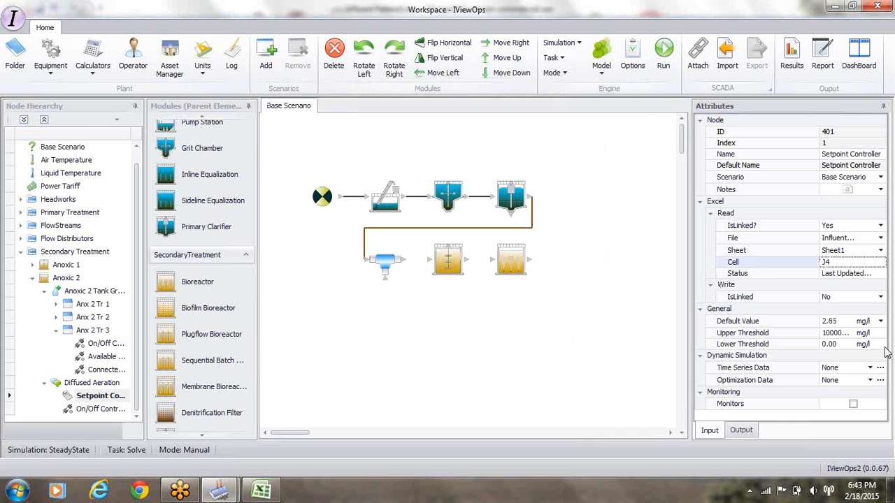
Step: Review the attributes of the On/Off Controller under Anoxic 2's Diffused Aeration
left_click(510, 258)
left_click_drag(507, 260, 511, 258)
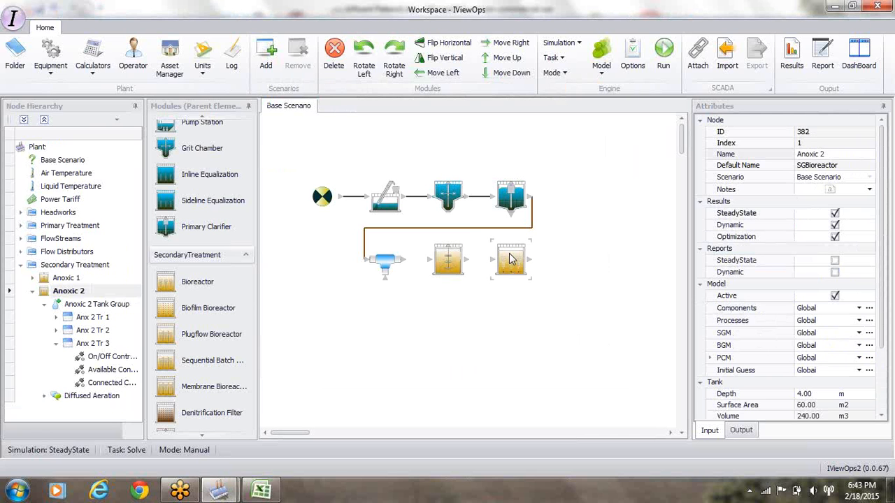
left_click(46, 397)
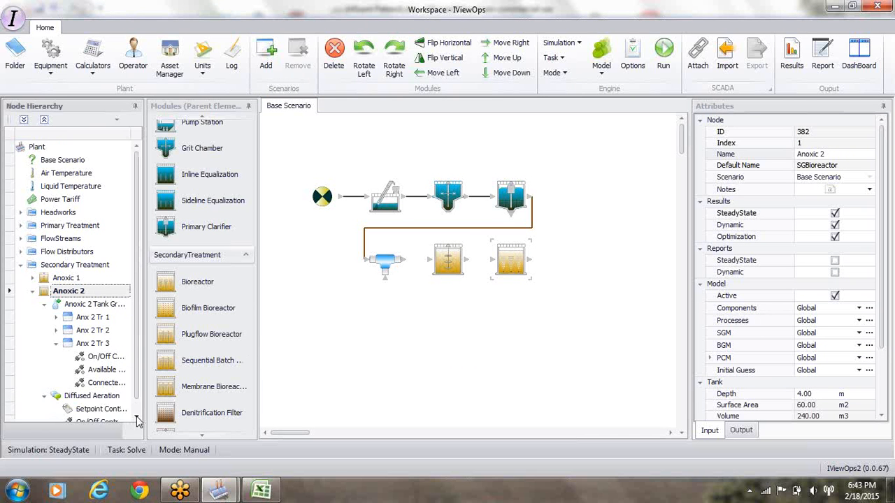
left_click(137, 419)
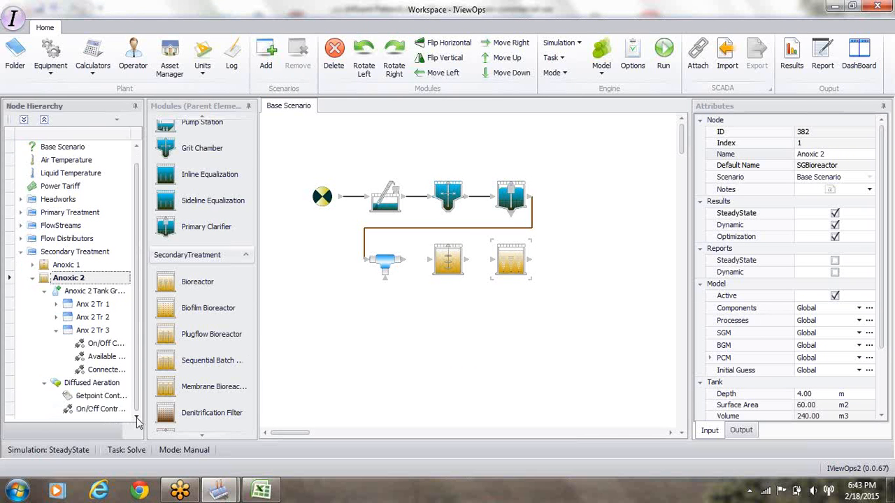
left_click(94, 410)
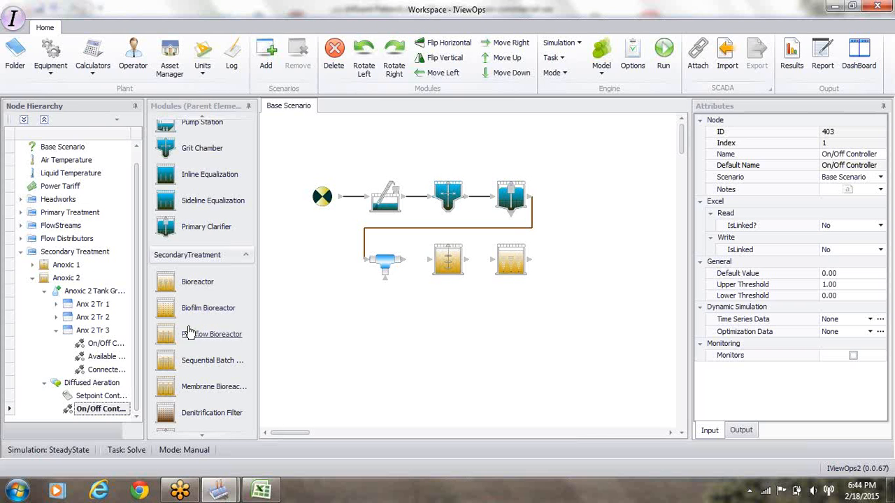
Step: Place three Bioreactor modules side by side in a new row below the two anoxic tanks
mouse_move(166, 287)
left_mouse_down()
mouse_move(417, 280)
mouse_move(544, 253)
mouse_move(552, 243)
mouse_move(461, 315)
mouse_move(425, 296)
left_mouse_up()
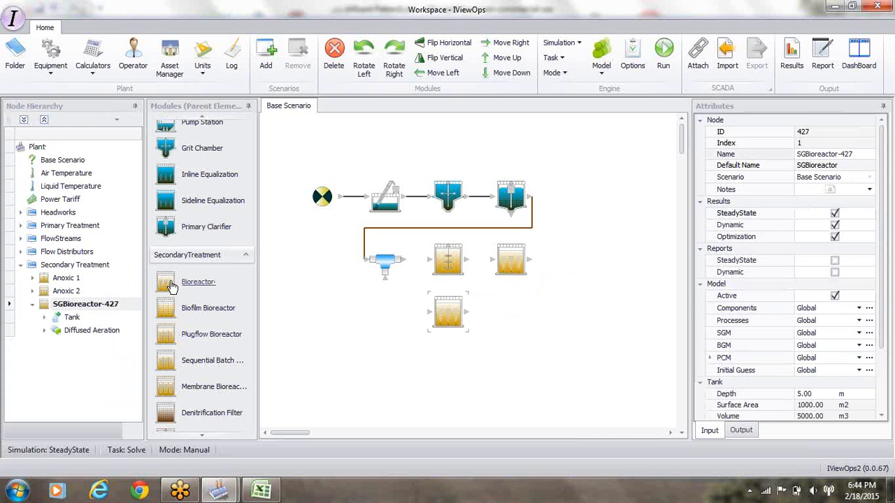
left_click_drag(168, 285, 491, 288)
left_click_drag(164, 286, 554, 291)
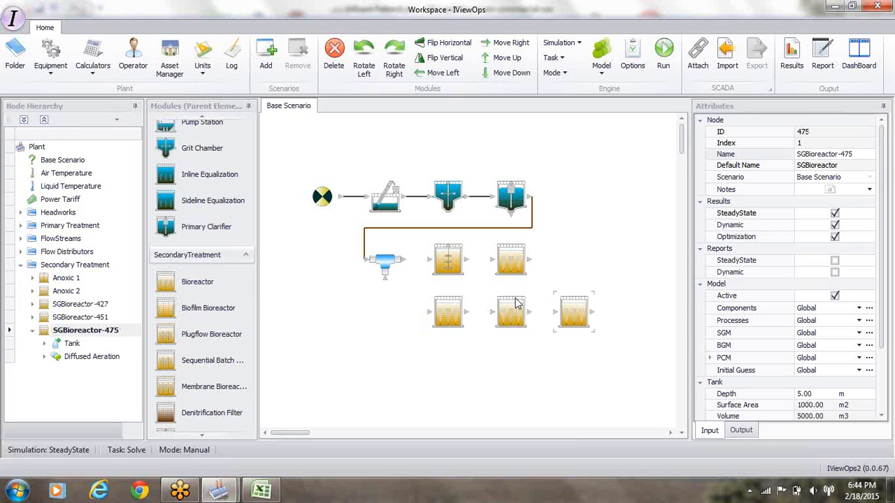
left_click(452, 313)
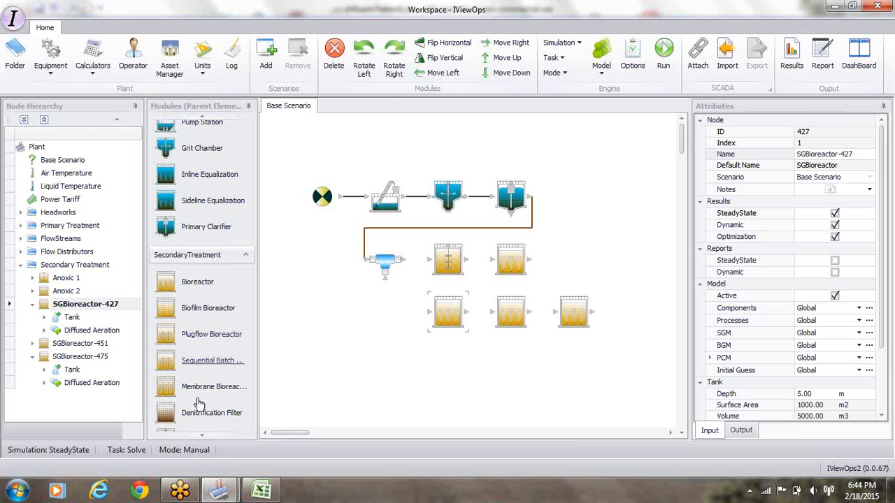
Step: Add a Secondary Clarifier beside the third bioreactor and set its tank depth to 4.50 m
scroll(199, 437, "down", 5)
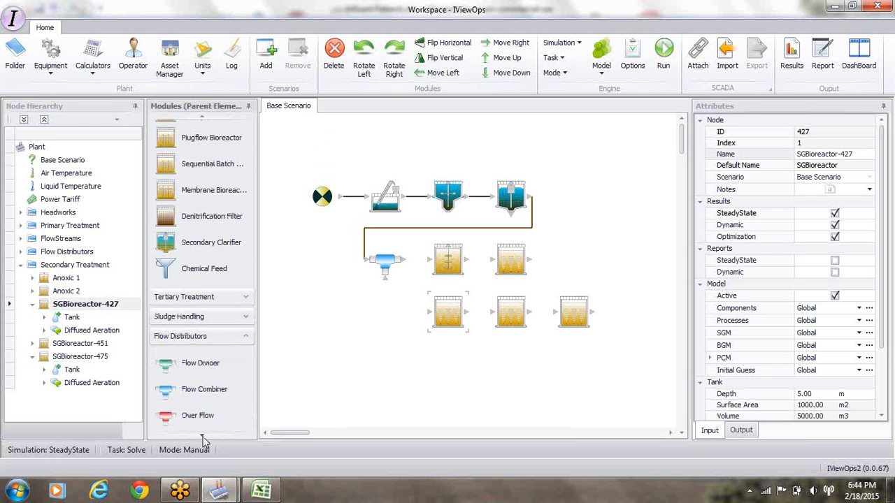
left_click_drag(168, 239, 612, 298)
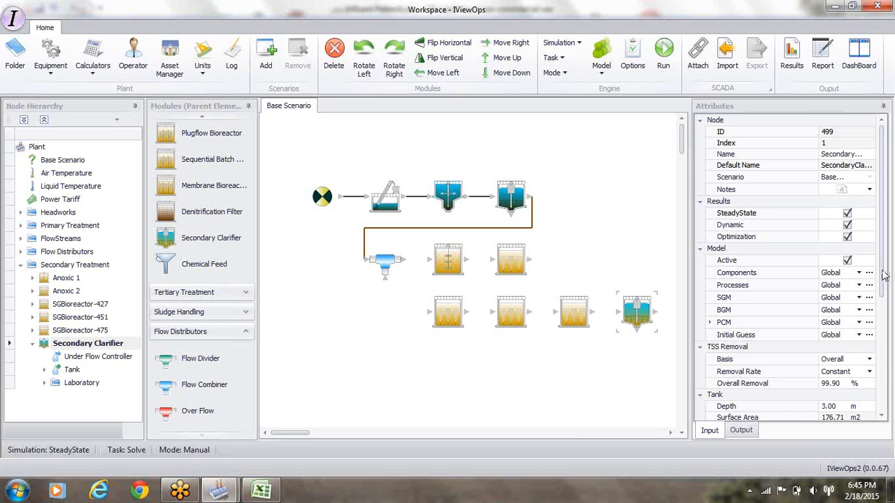
left_click_drag(885, 275, 879, 326)
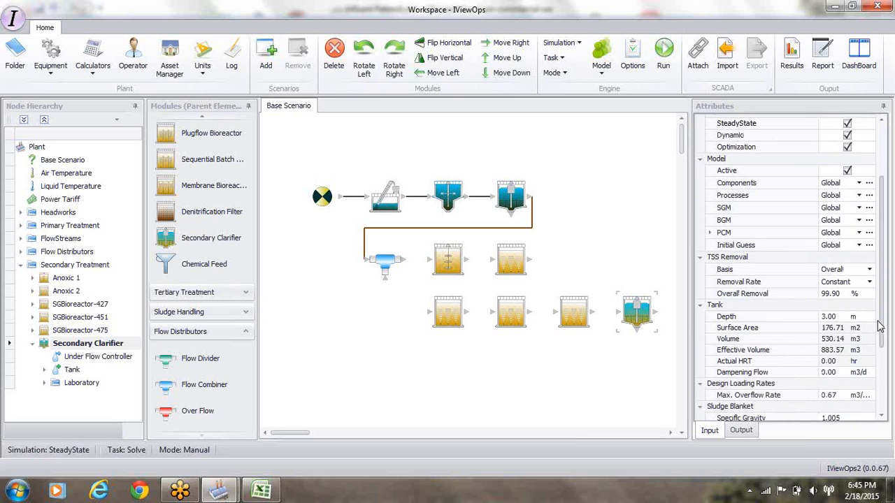
left_click(824, 316)
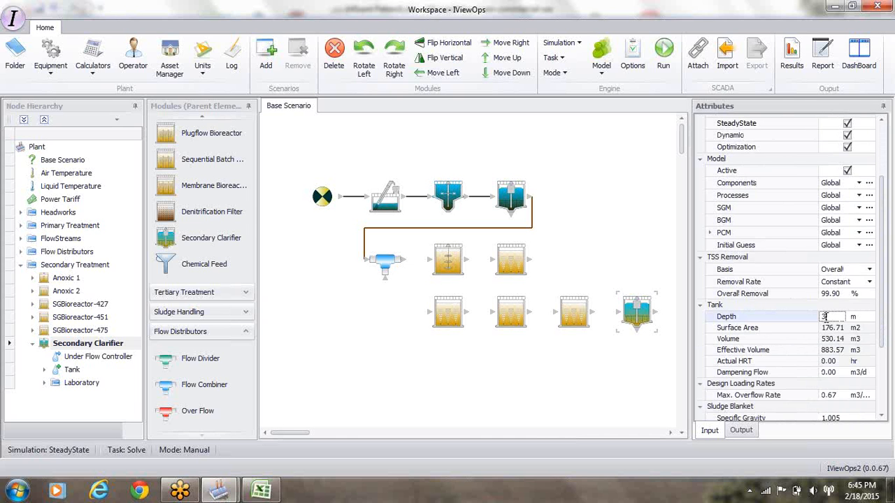
type("5")
key("Return")
left_click(840, 317)
type("4.50")
key("Return")
Step: Rename the Secondary Clarifier's tank node as SC Tank Group
left_click(98, 356)
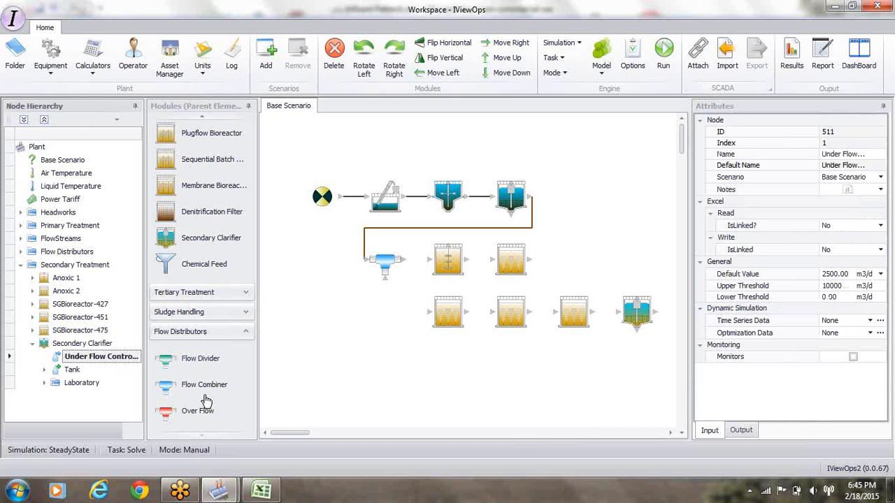
left_click(70, 372)
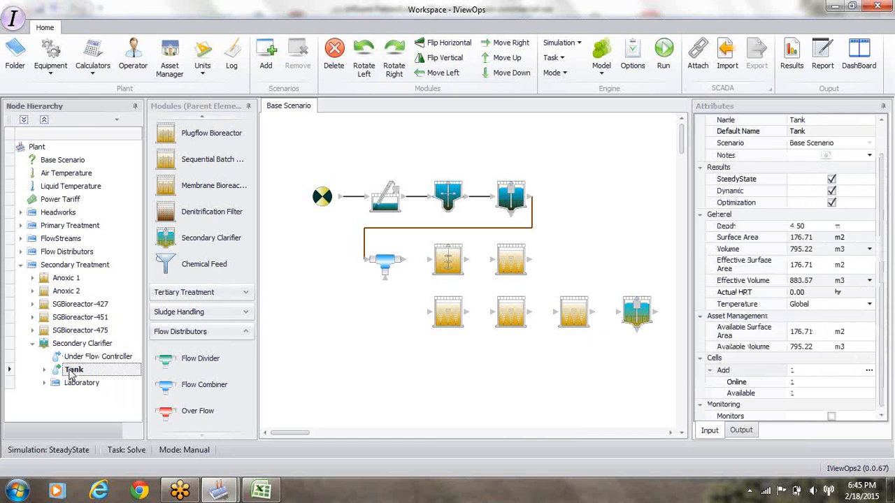
left_click(814, 121)
key("BackSpace")
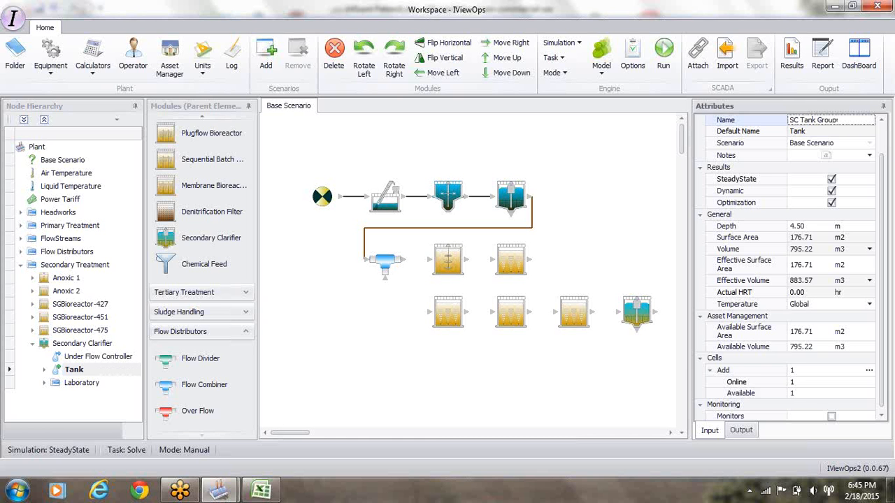
key("Return")
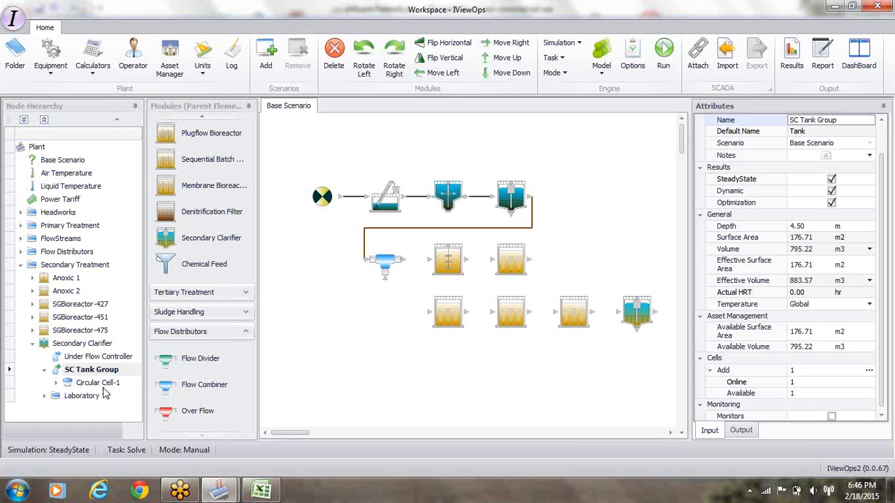
Step: Add a second circular cell to the SC Tank Group and close the child node dialog
left_click(869, 371)
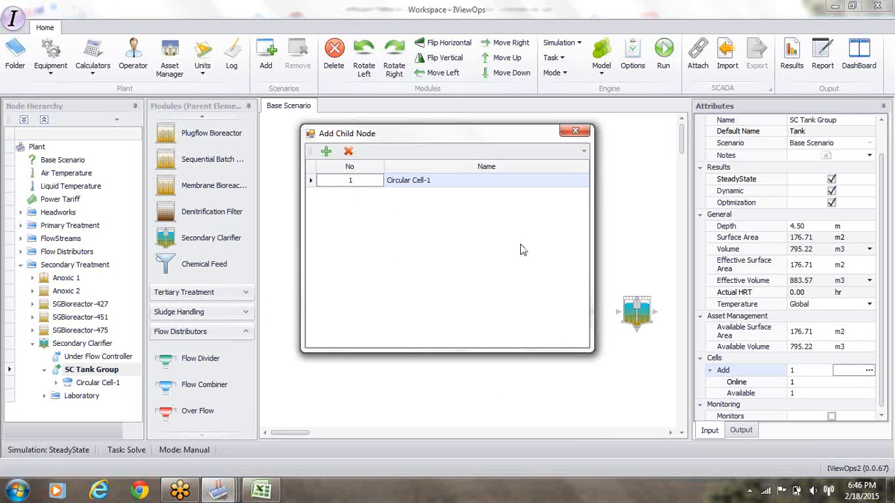
left_click(326, 153)
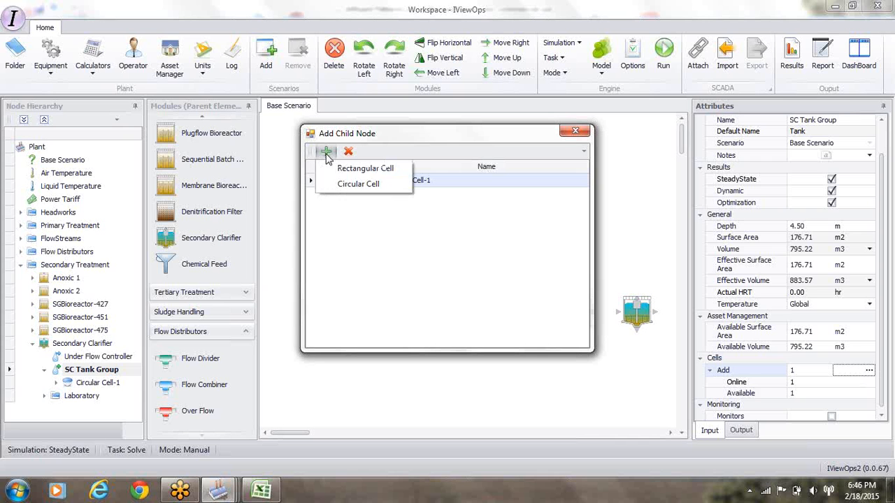
left_click(338, 186)
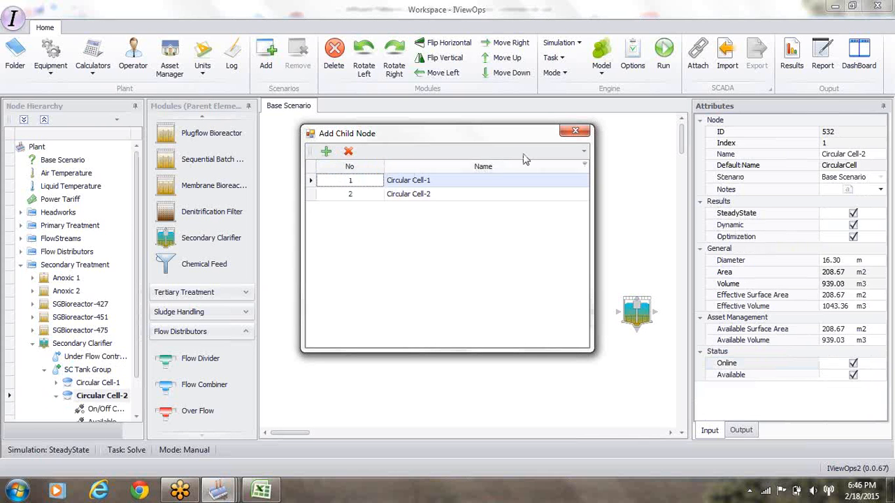
left_click(575, 131)
Step: Rename Circular Cell-1 as Sec Clarifier 1 and open its diameter for editing
left_click(98, 384)
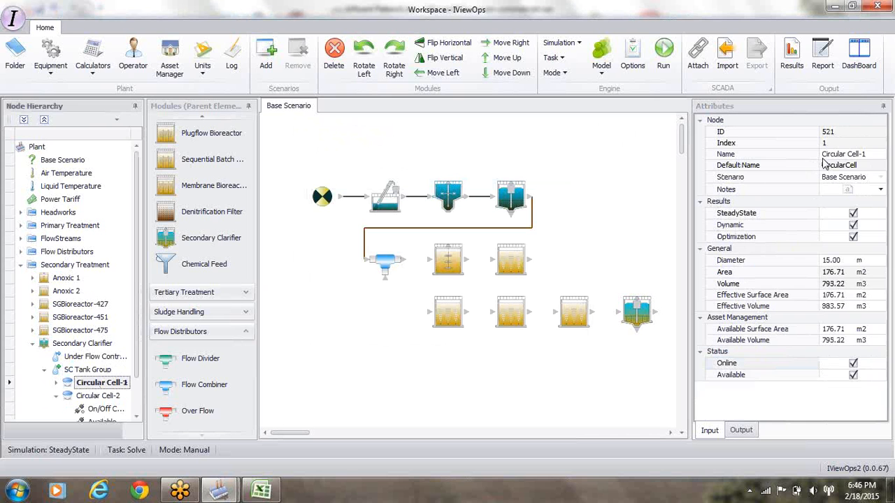
left_click(823, 155)
key("Delete")
key("Delete")
key("Delete")
key("Delete")
key("Delete")
key("Delete")
key("Delete")
key("Delete")
key("Delete")
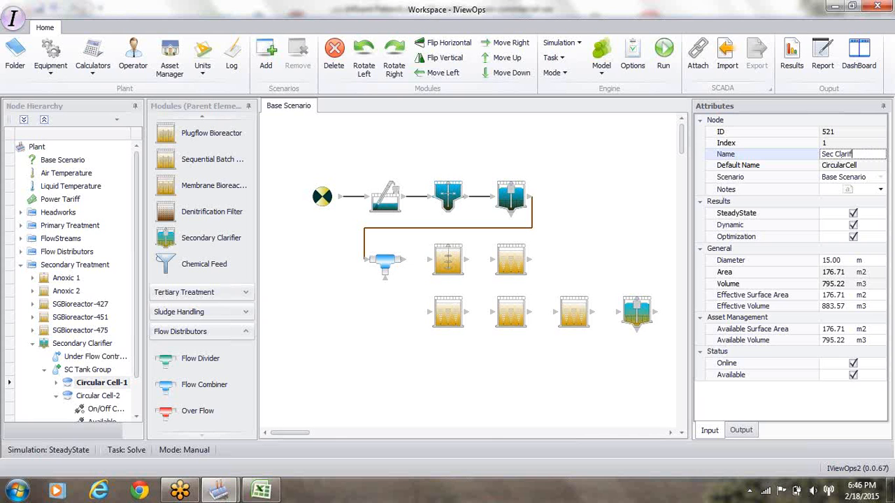
type("Sec Clarifier 1")
key("Return")
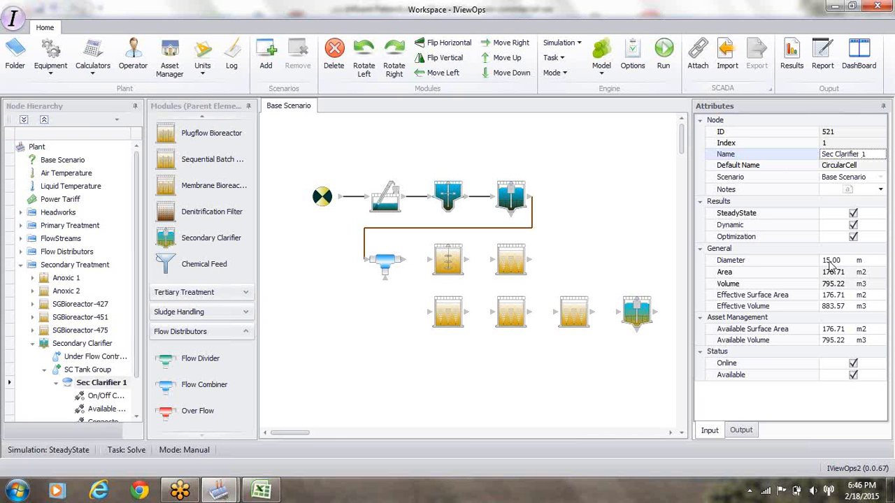
left_click(830, 260)
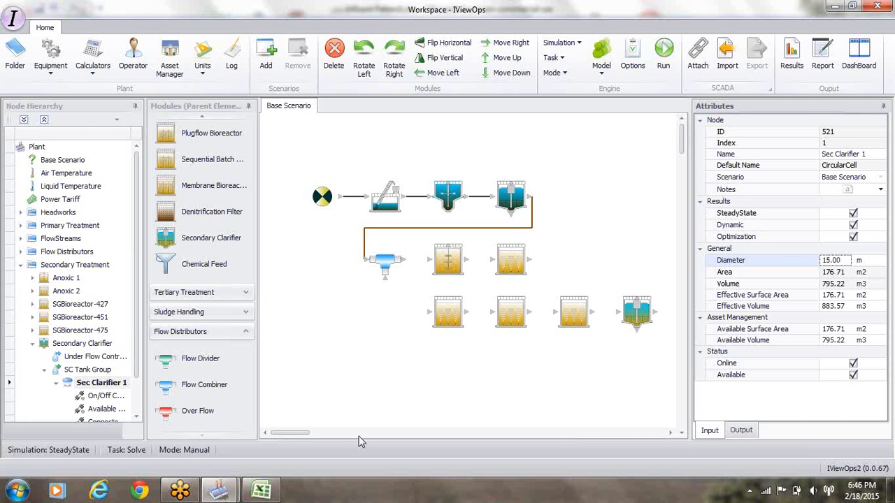
Step: Switch to the Basic_Plant_4_R67.ivo reference plant and examine the Sec Clar 1 cell attributes under its Secondary Clarifier
left_click(219, 494)
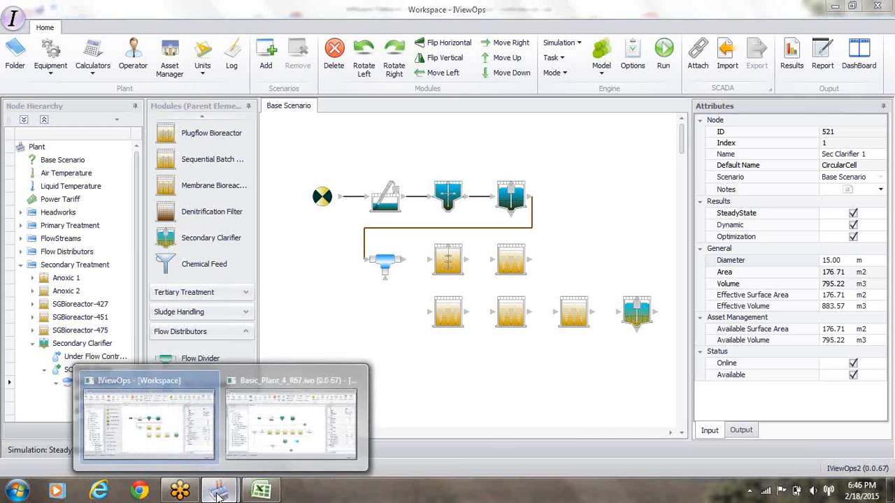
left_click(269, 451)
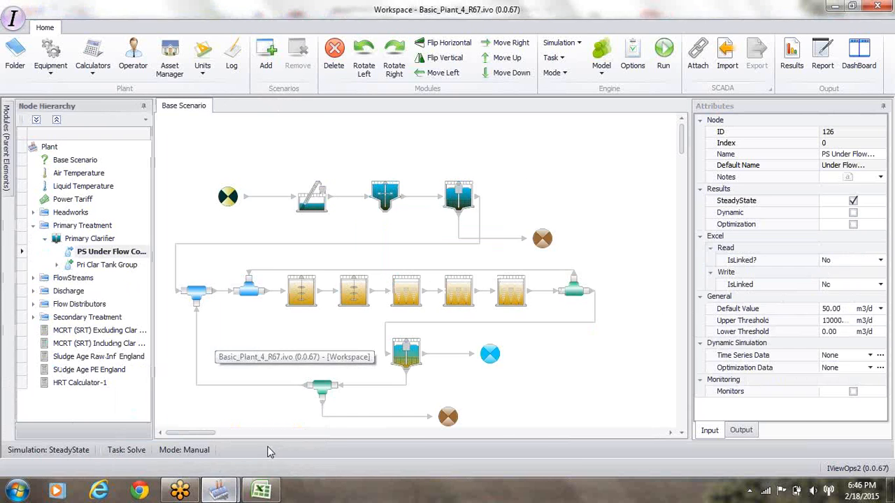
left_click(404, 355)
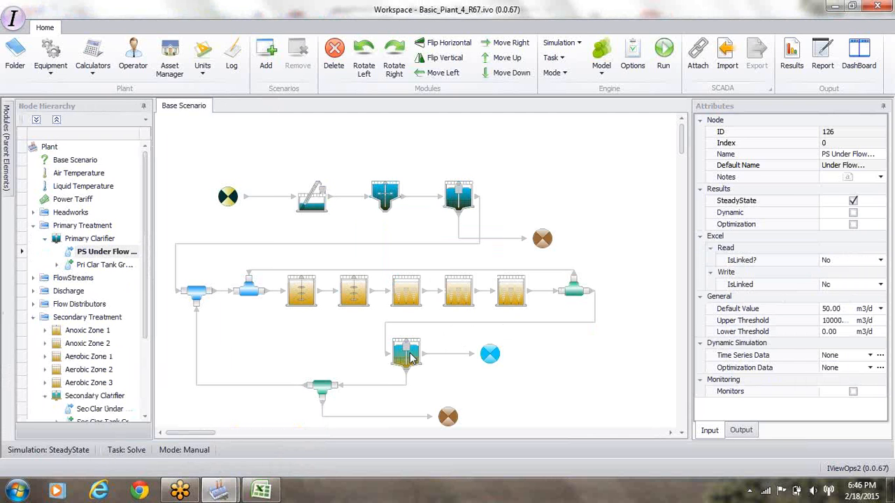
left_click(145, 417)
left_click(145, 417)
left_click(145, 417)
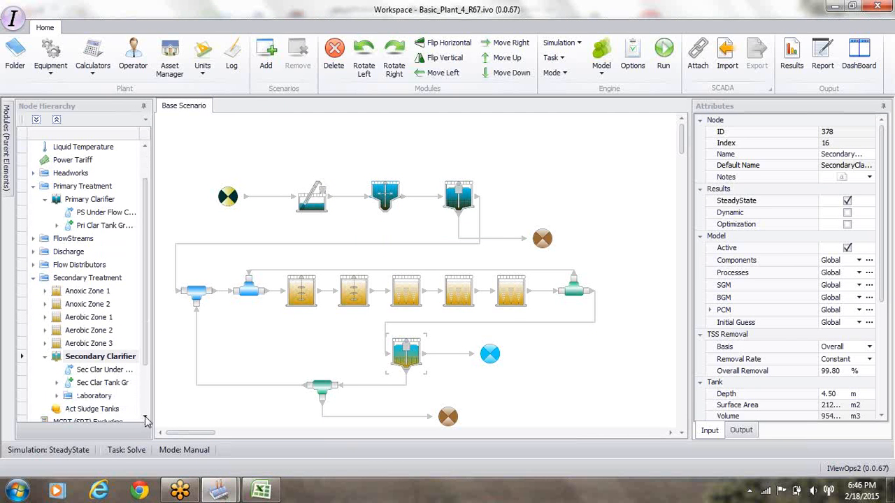
left_click(57, 383)
left_click(105, 396)
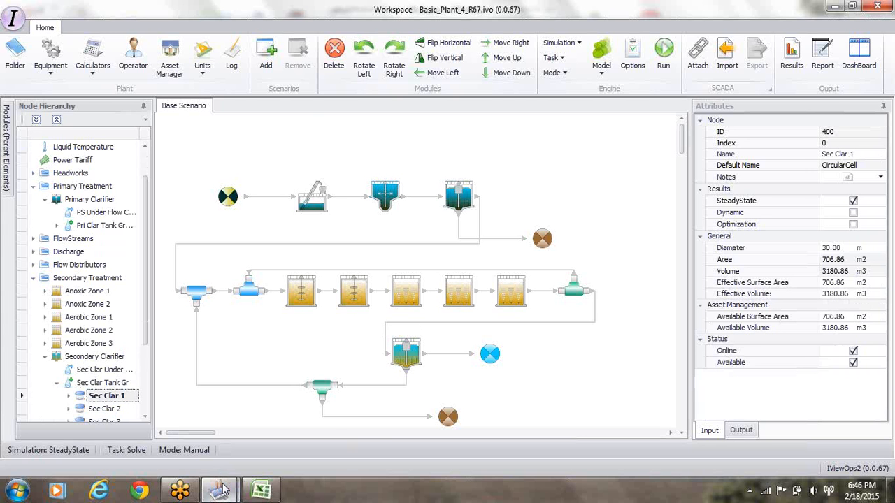
Step: Return to the plant model under construction and set Sec Clarifier 1's diameter to 30 m
mouse_move(221, 489)
left_click(150, 441)
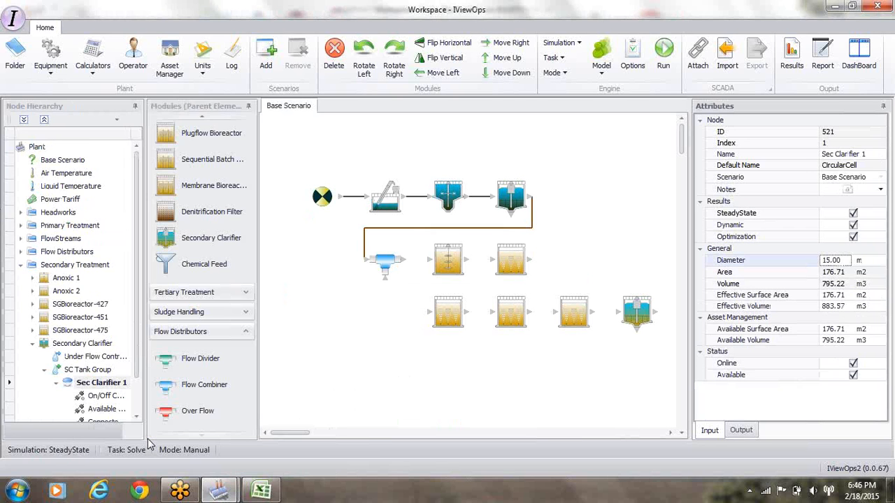
left_click(830, 261)
key("Return")
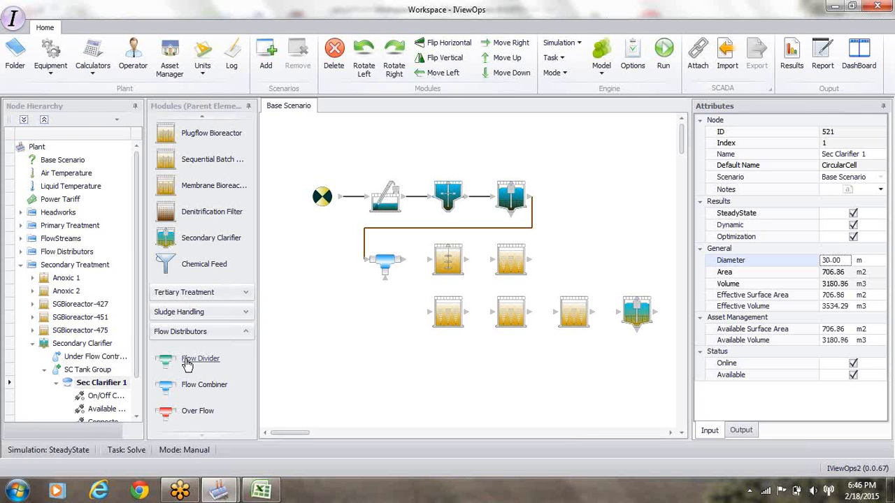
Step: Rename Circular Cell-2 in the SC Tank Group as Sec Clarifier 2 and set its diameter to 30 m
scroll(98, 370, "down", 1)
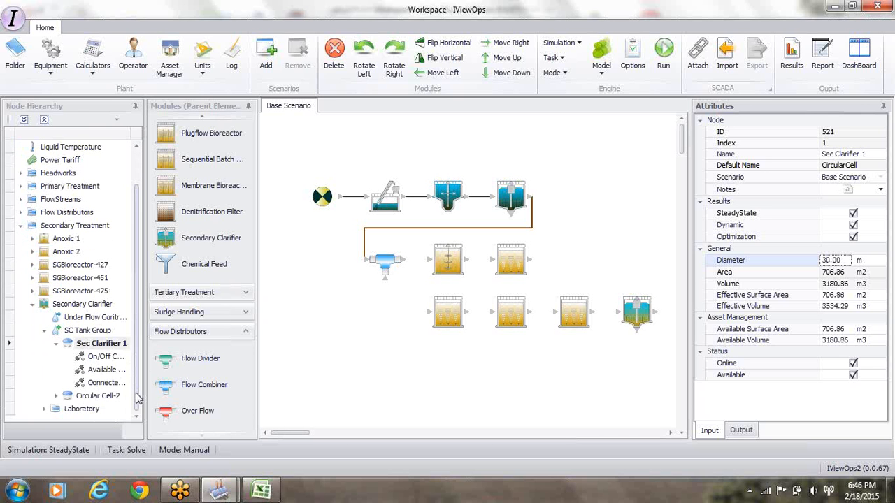
left_click(97, 396)
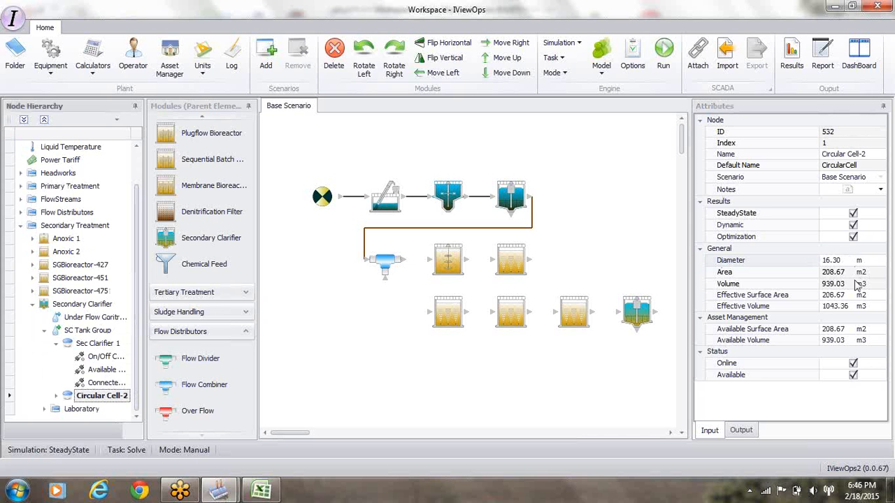
left_click(867, 155)
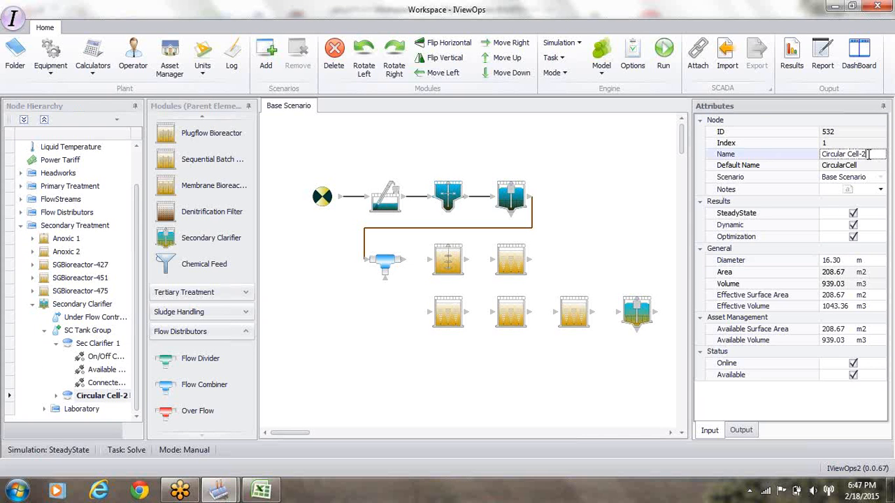
type("Sec Clarifier 2")
key("Return")
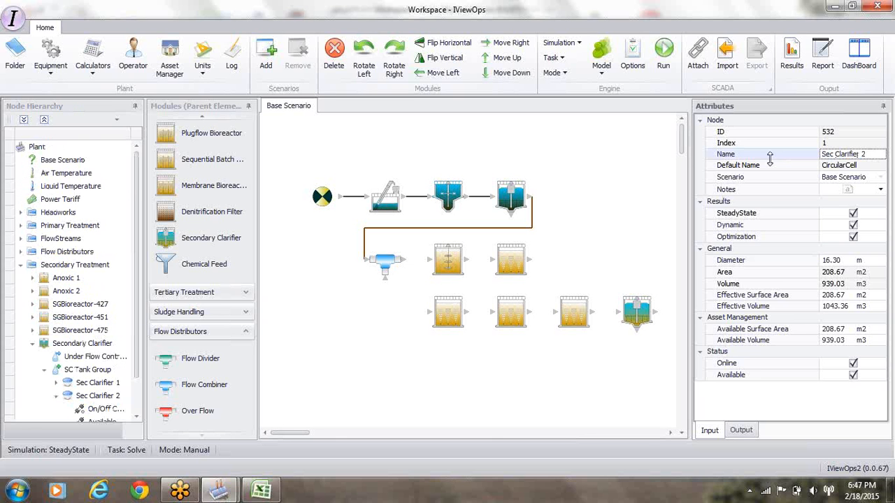
left_click(826, 262)
left_click_drag(826, 261, 879, 259)
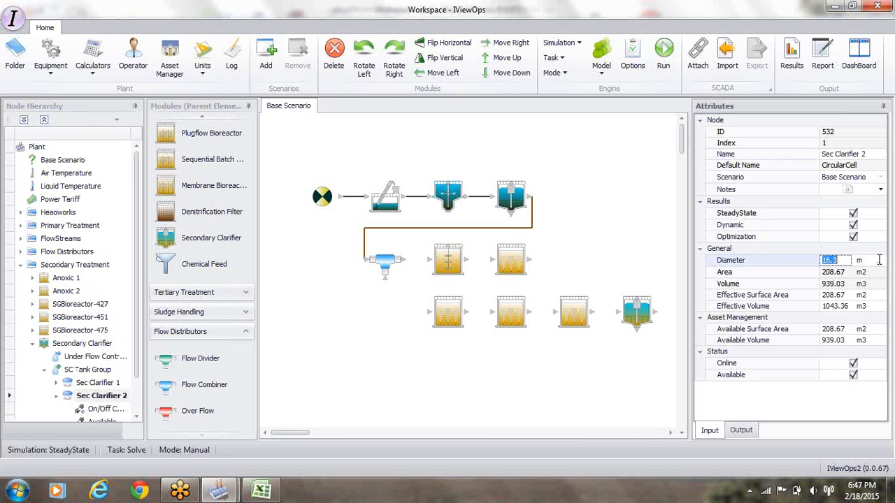
type("30")
key("Return")
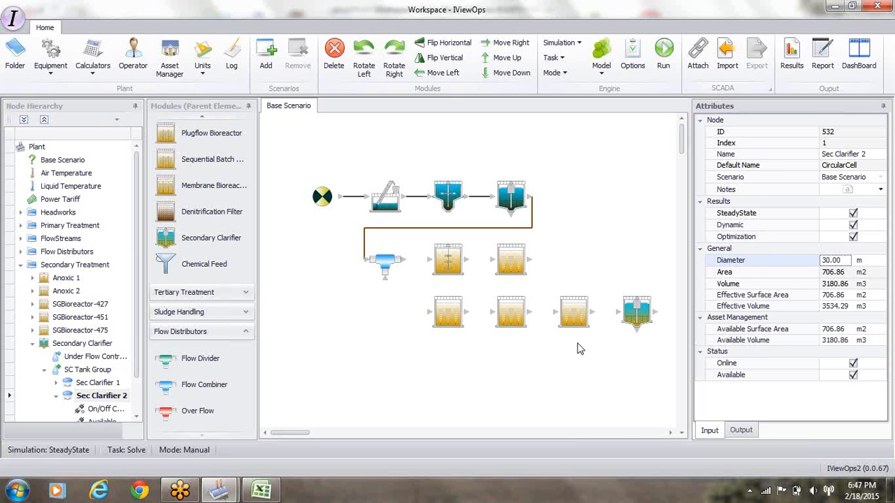
left_click(637, 318)
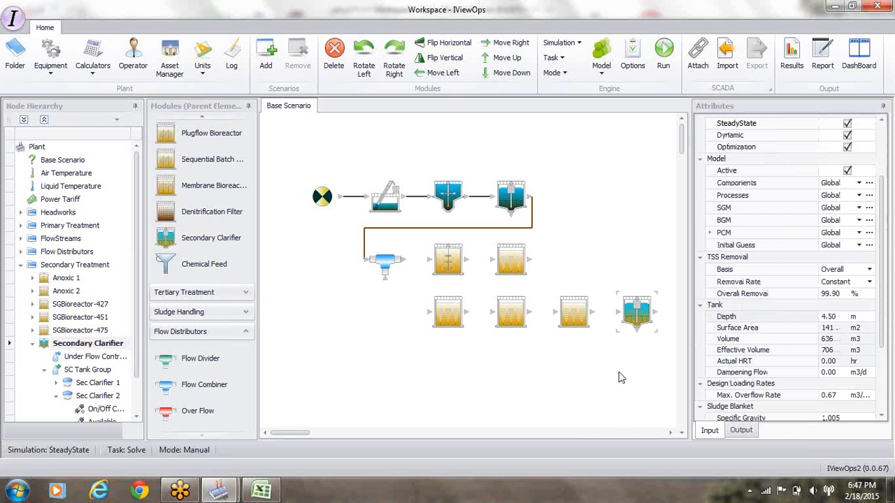
Step: Rename the Primary Clarifier's tank node as Pri Clarifier Tank Gr
left_click(509, 203)
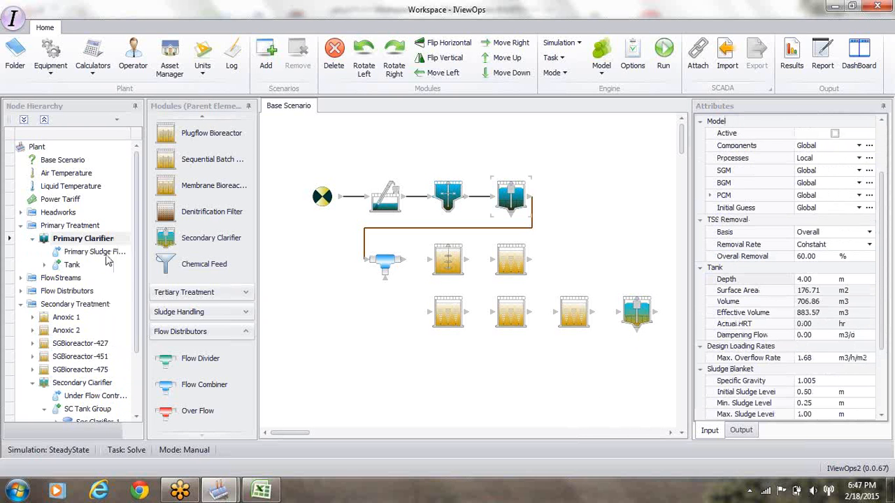
left_click(70, 268)
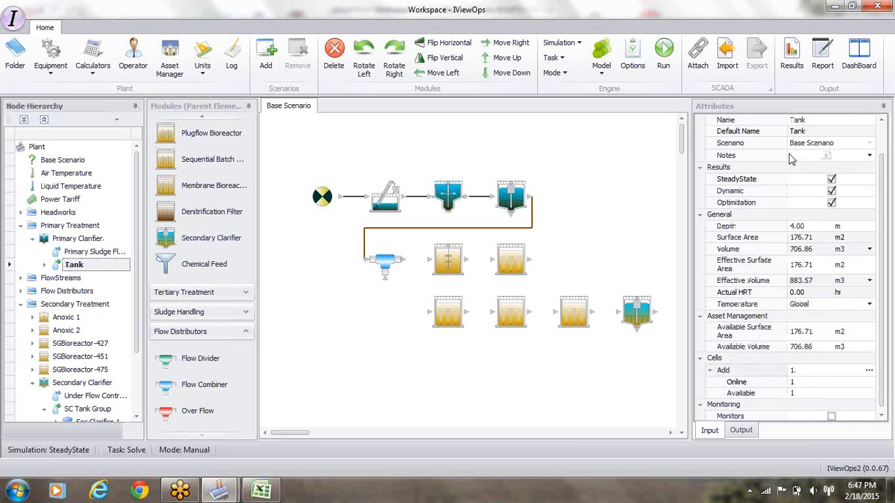
left_click(810, 121)
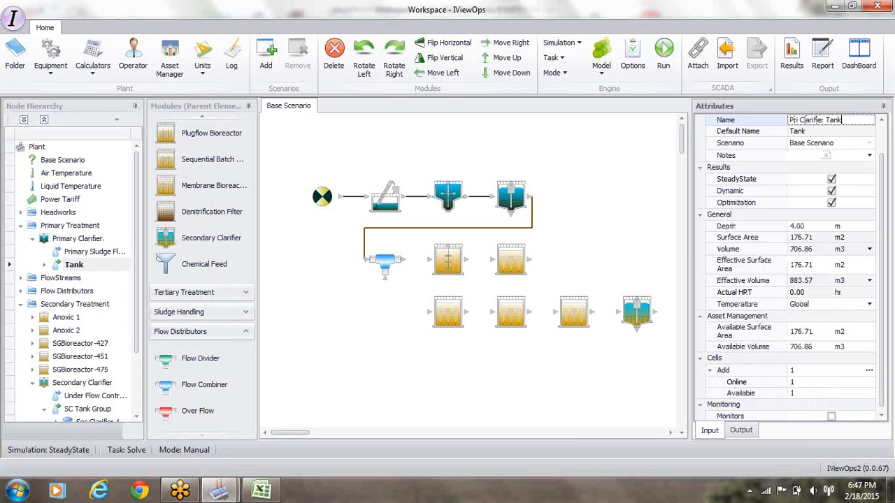
key("Return")
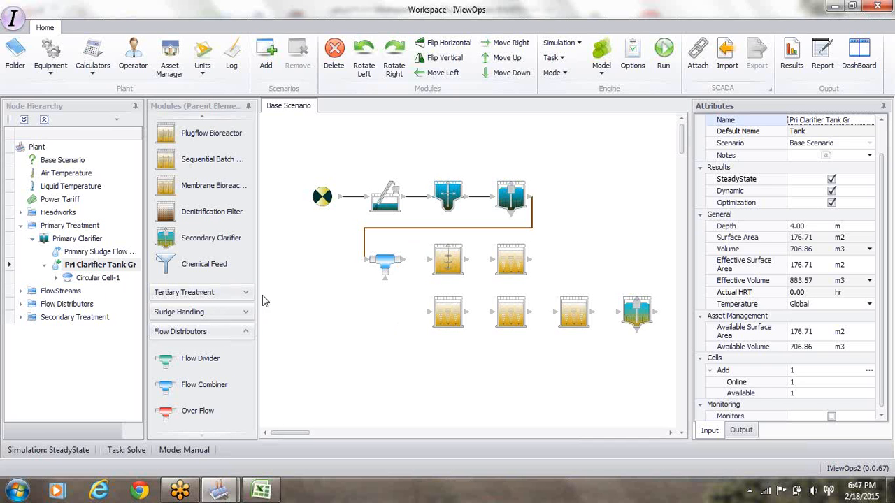
Step: Replace the circular cell in Pri Clarifier Tank Gr with two rectangular cells and close the child node dialog
left_click(868, 371)
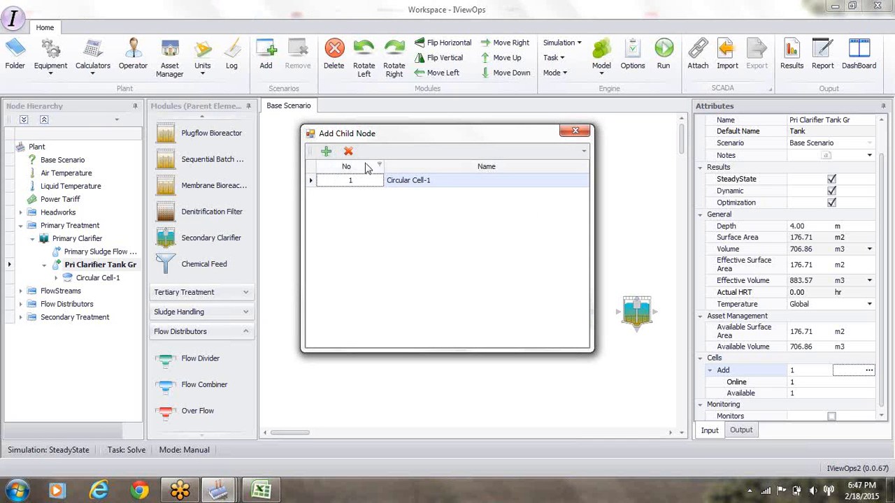
left_click(349, 153)
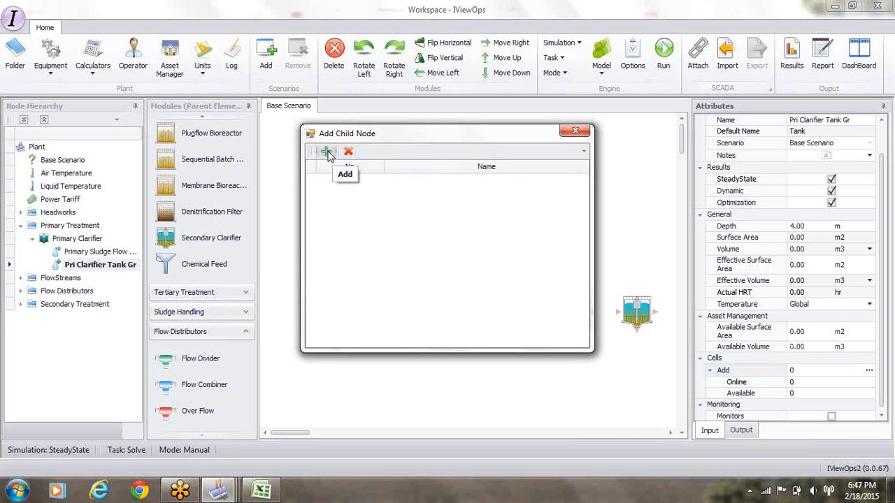
left_click(325, 151)
left_click(344, 171)
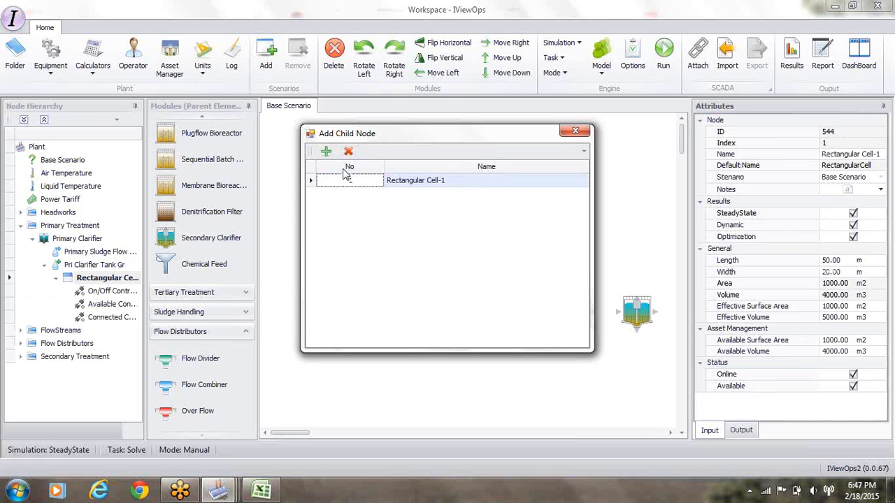
left_click(327, 153)
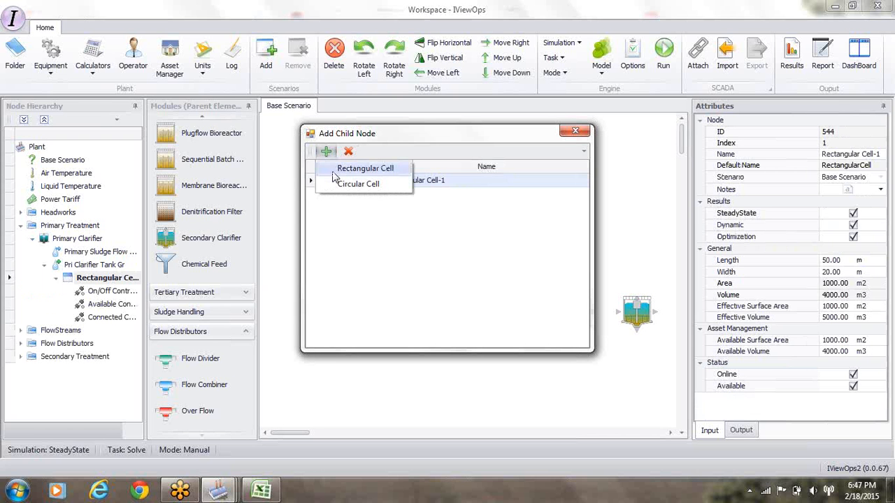
left_click(335, 170)
left_click(573, 133)
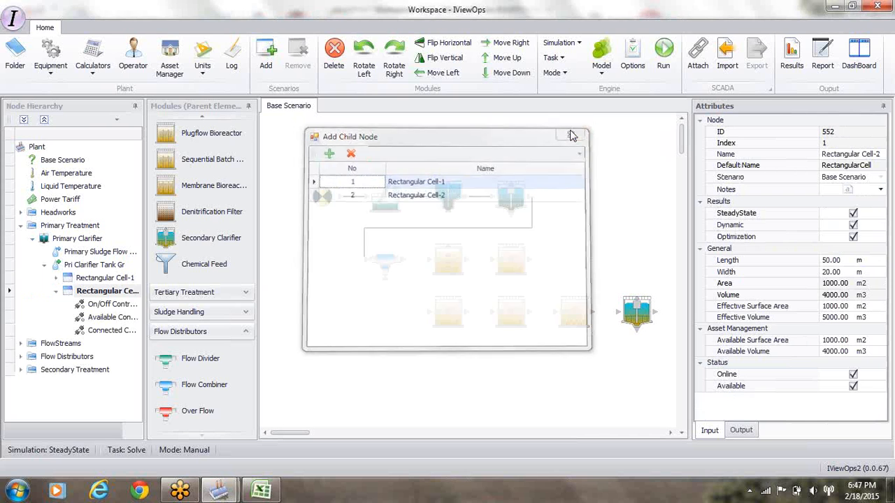
Step: Set Rectangular Cell-1's length to 30 m and its width to 7 m
left_click(112, 279)
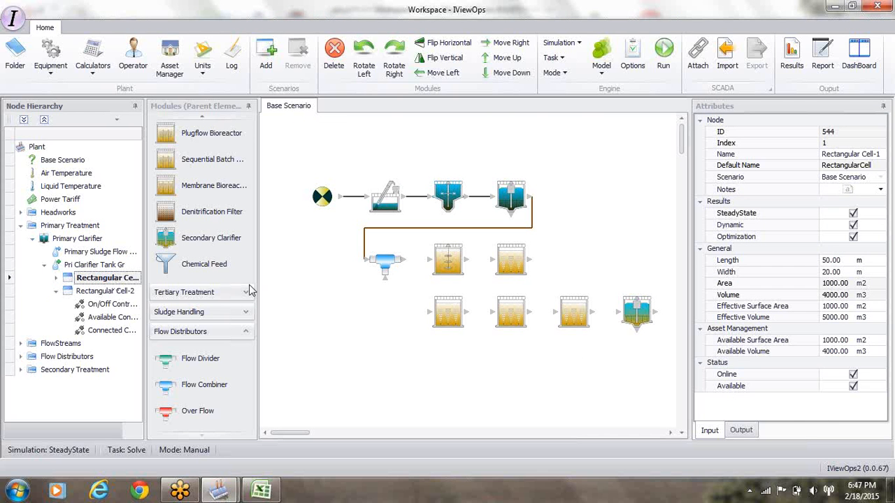
left_click(830, 261)
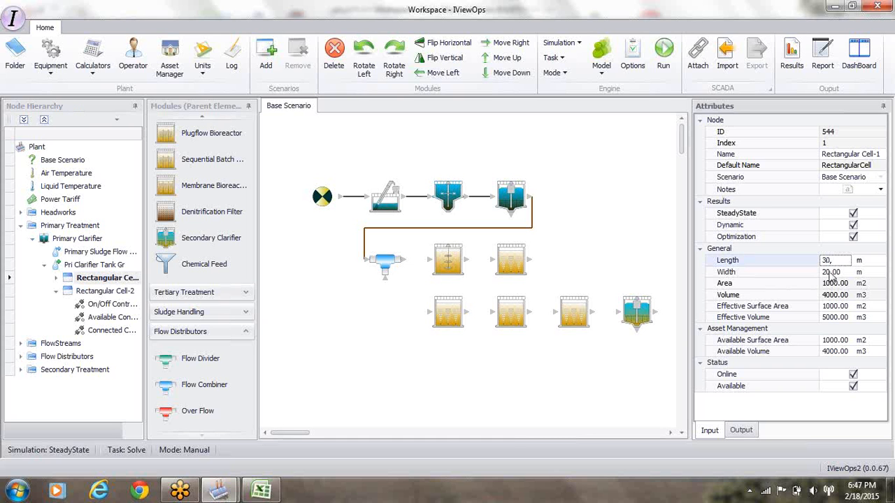
type("30")
left_click(829, 273)
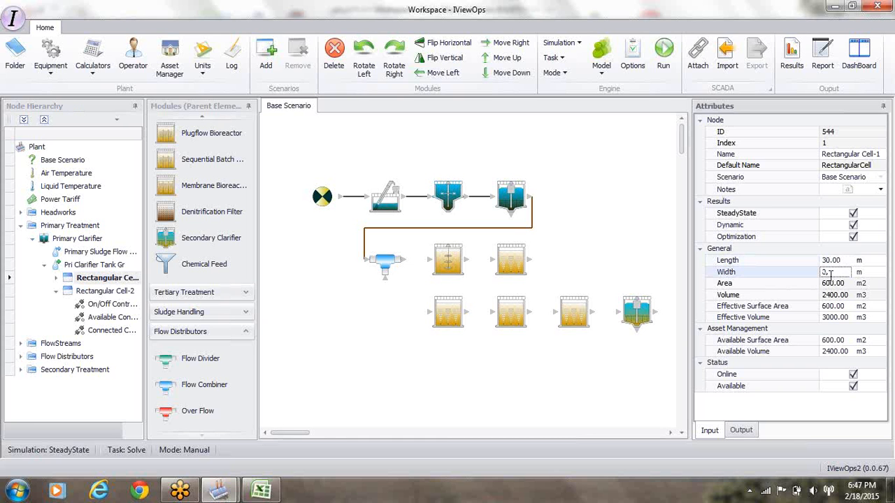
key("Return")
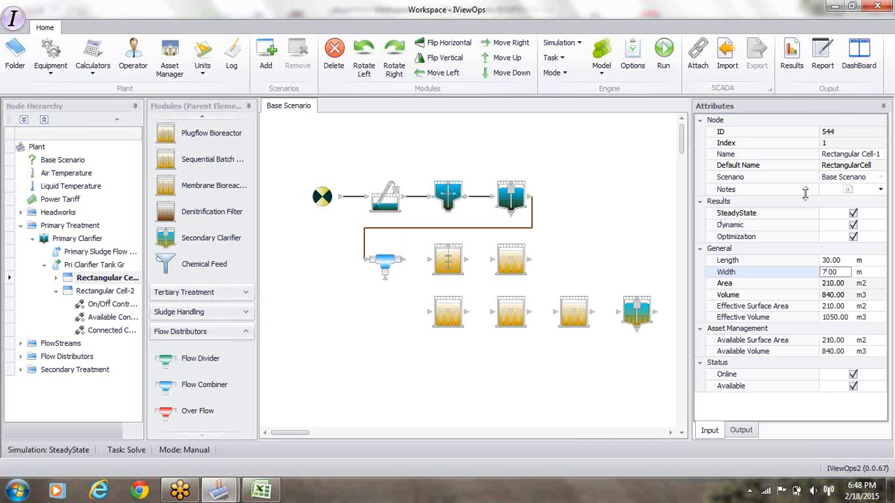
Step: Rename Rectangular Cell-1 as Pri Clarifier 1
left_click(825, 155)
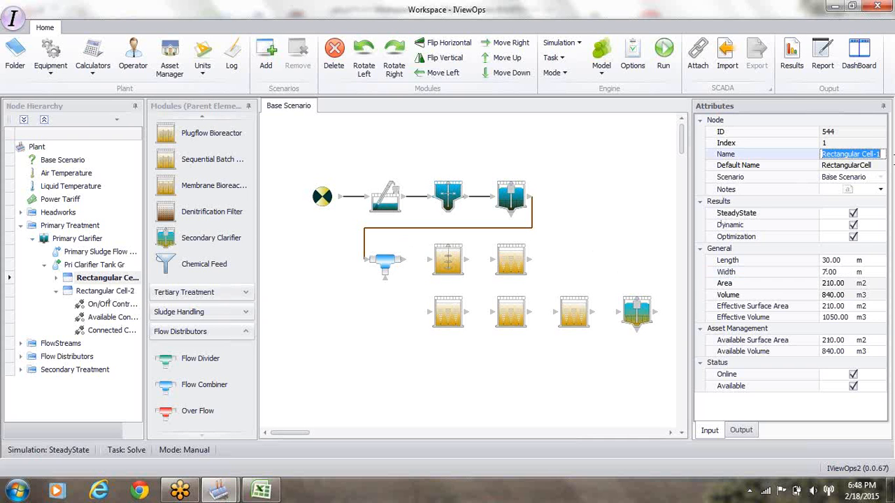
type("Pri Clarifier 1")
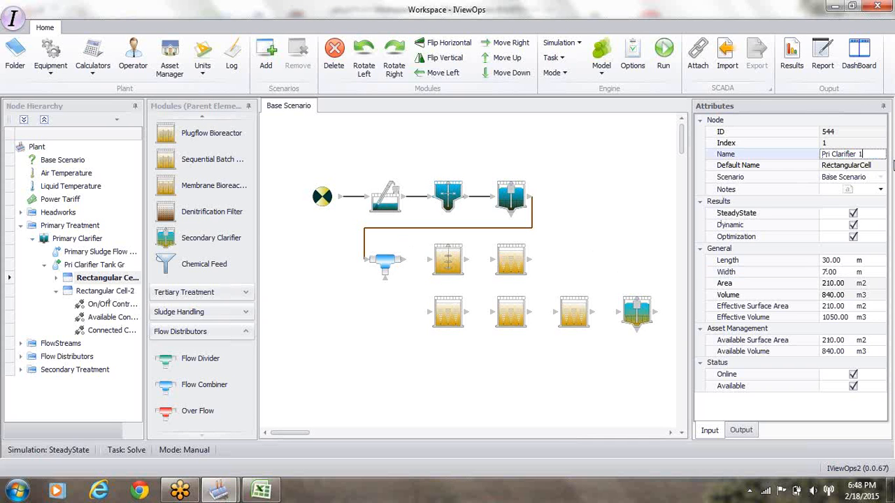
key("Return")
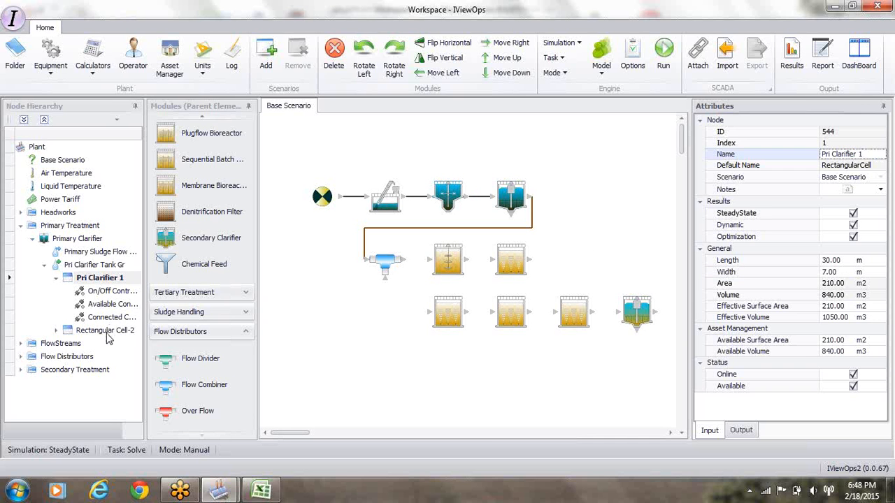
Step: Rename Rectangular Cell-2 in Pri Clarifier Tank Gr as Pri Clarifier 2
left_click(107, 333)
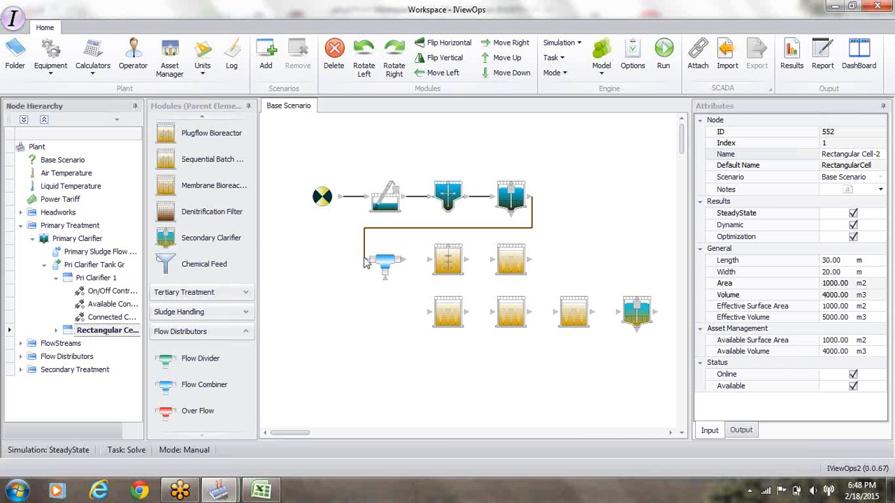
left_click(825, 155)
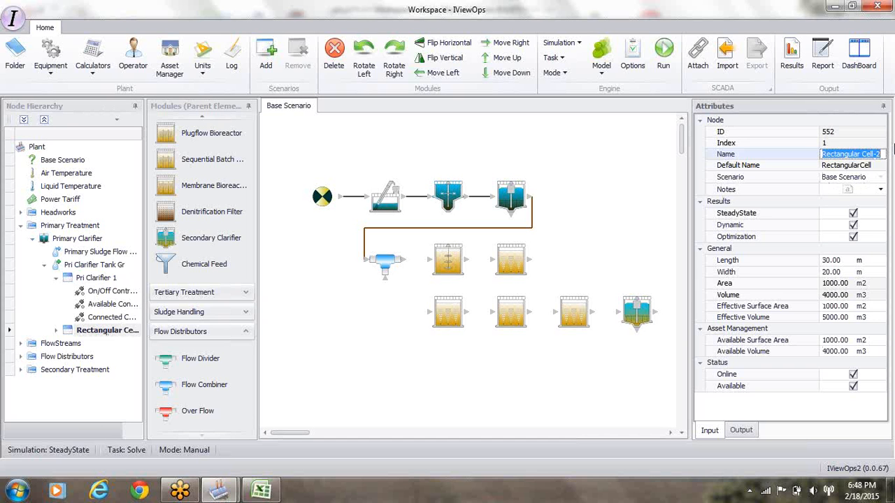
type("P")
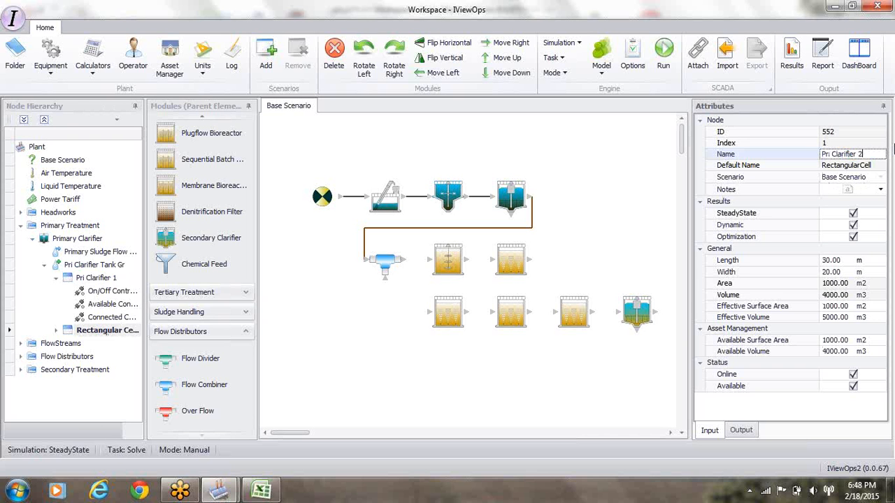
type("ri Clarifier 2")
key("Return")
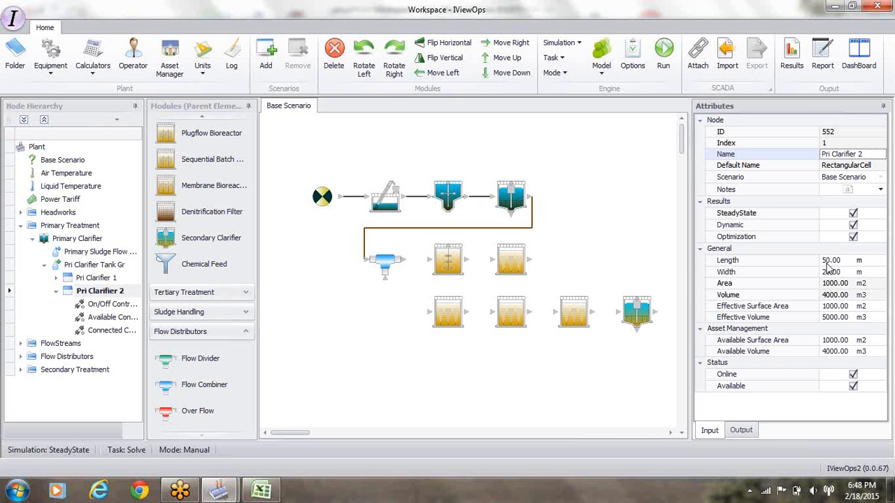
Step: Set Pri Clarifier 2's length to 30 m
left_click(827, 261)
type("30")
key("Return")
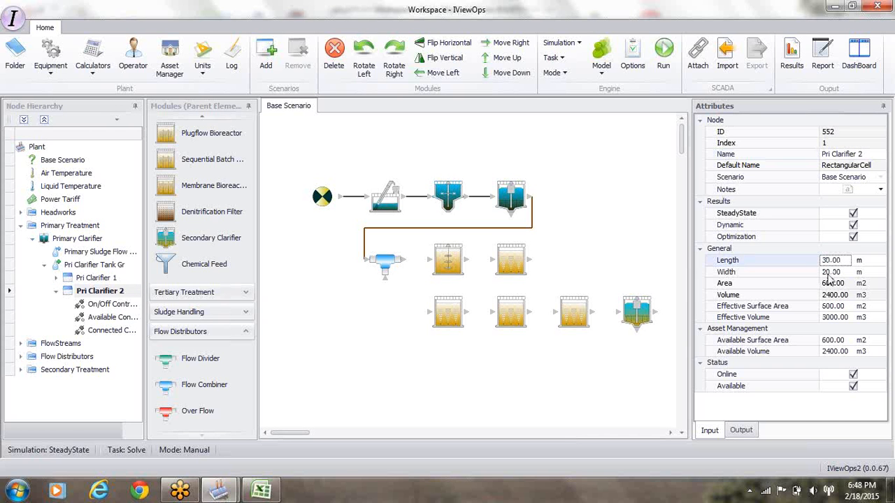
Step: Set Pri Clarifier 2's width to 7 m
left_click(829, 272)
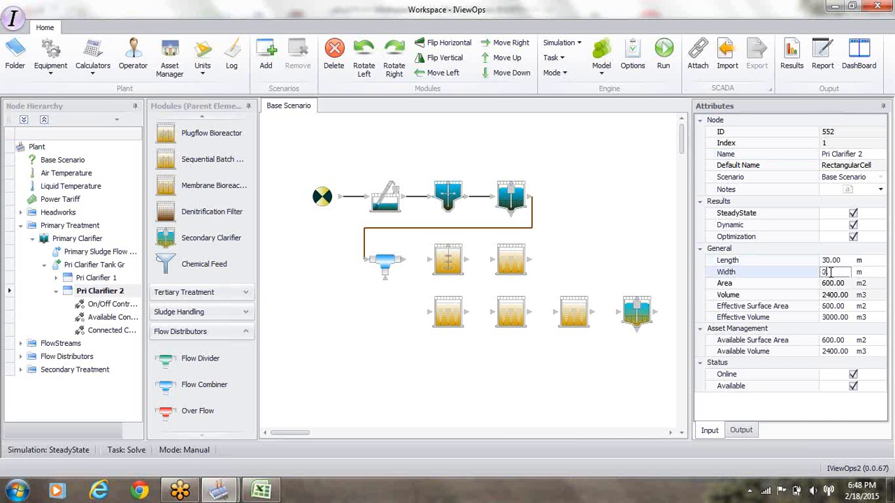
key("Return")
Step: Add a Sludge outlet beside the primary clarifier, connect the clarifier's underflow to it, and straighten the connection by moving the outlet slightly up
left_click(202, 123)
scroll(203, 122, "up", 5)
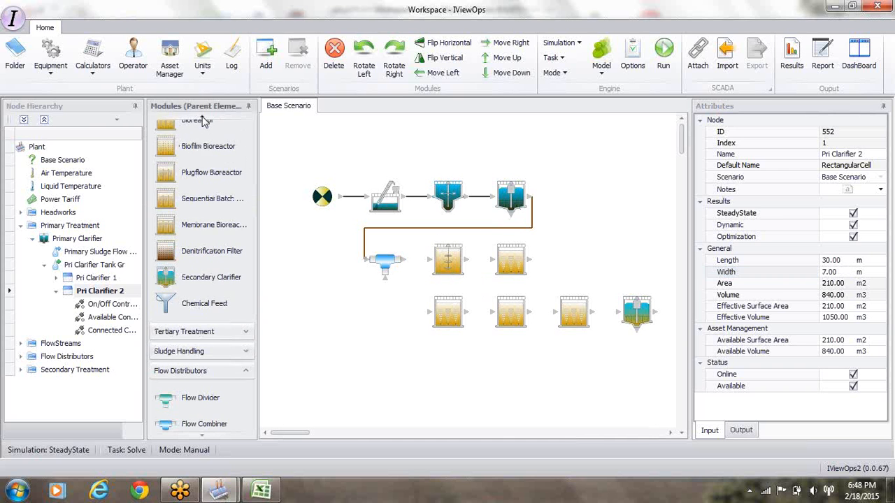
scroll(202, 122, "up", 4)
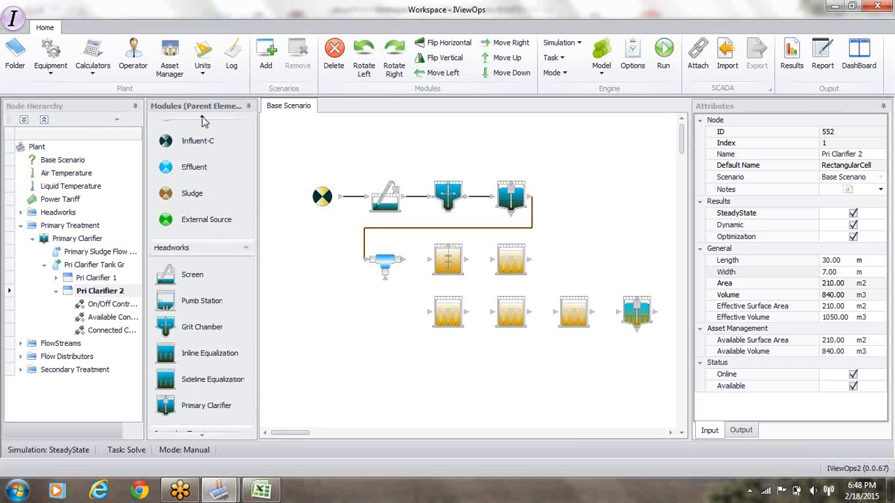
left_click_drag(168, 219, 568, 213)
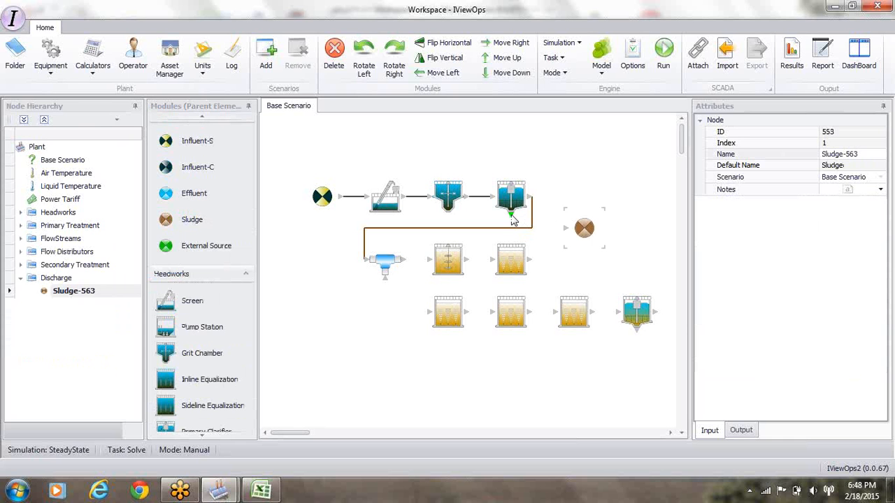
left_click(566, 231)
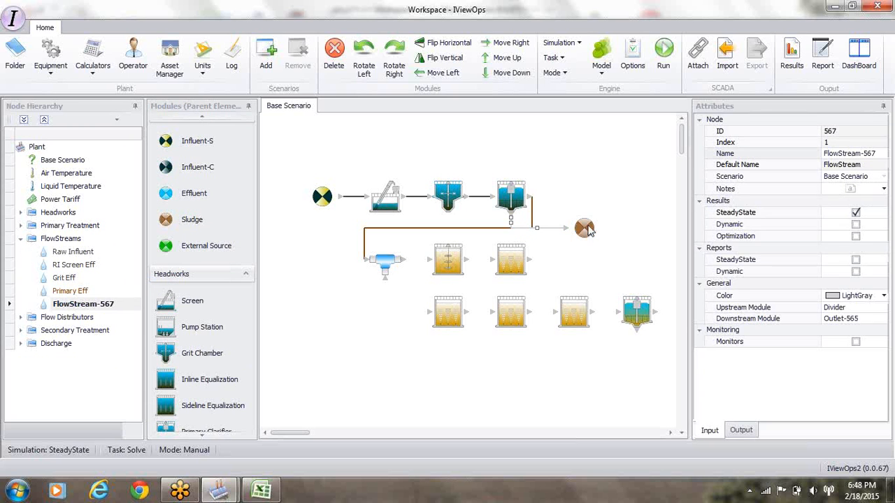
left_click_drag(584, 232, 594, 220)
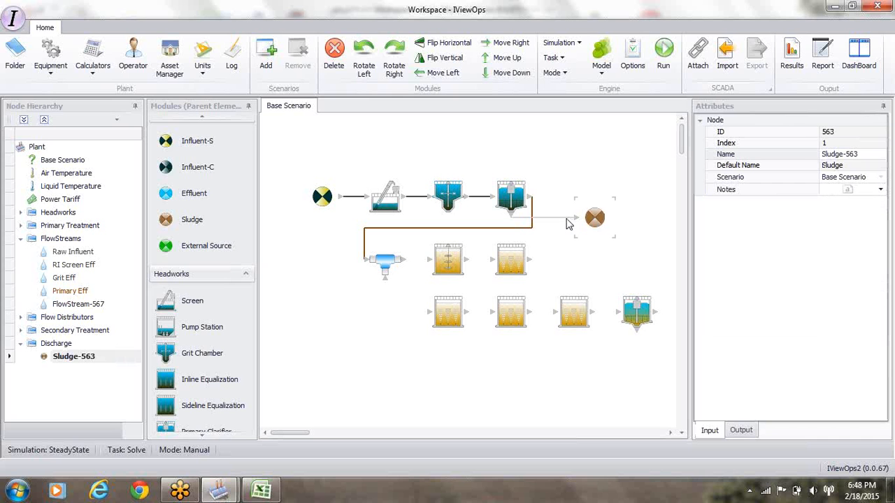
Step: Color the flow stream from the primary clarifier's underflow to the sludge outlet dark red (192, 0, 0)
left_click(568, 221)
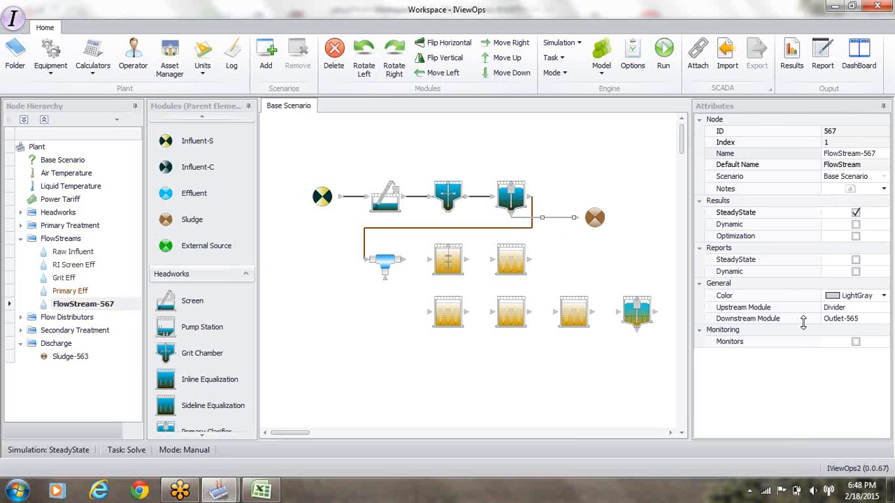
left_click(884, 296)
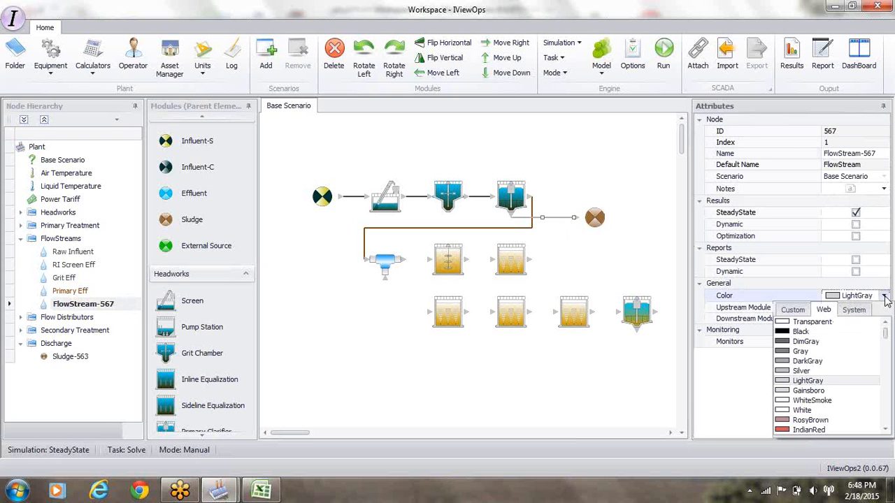
left_click(794, 310)
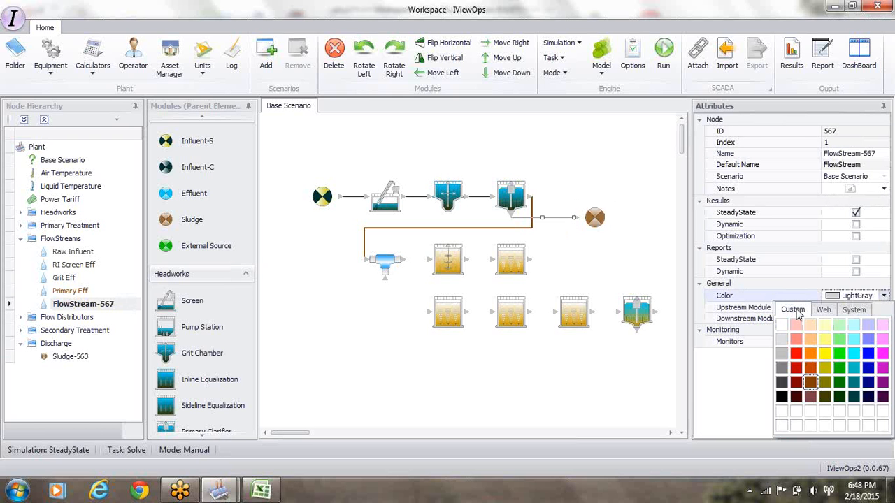
left_click(800, 374)
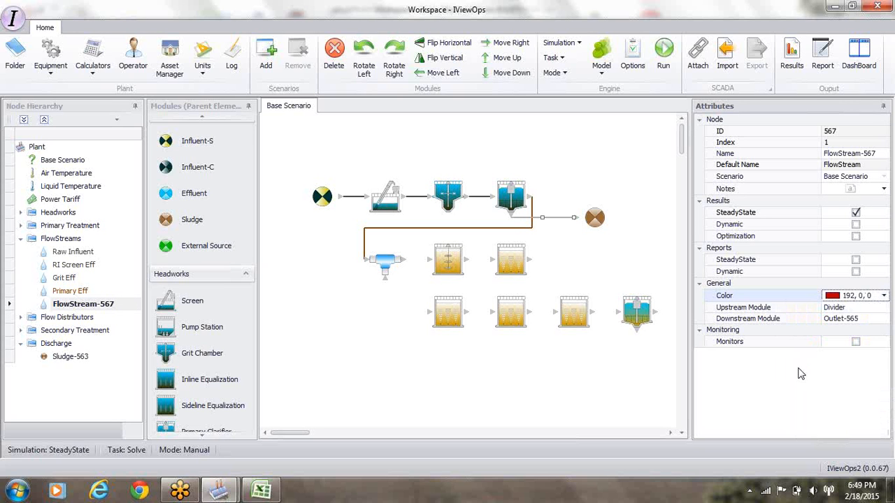
left_click(616, 175)
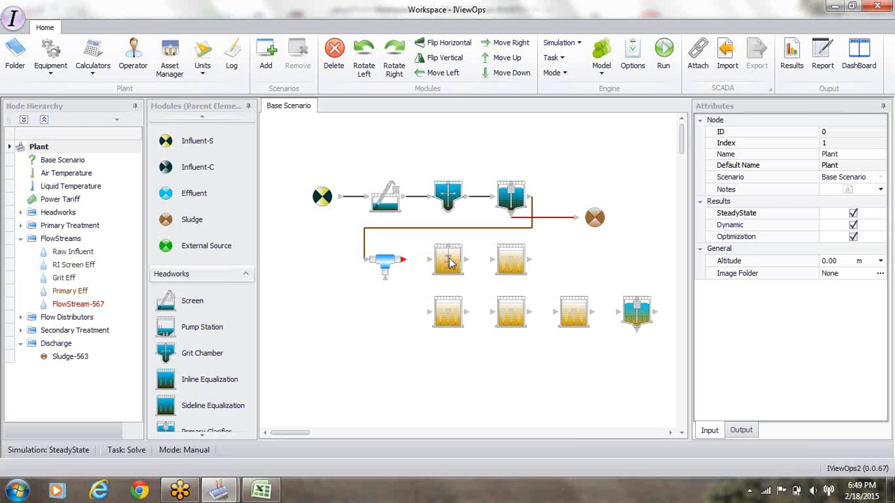
Step: Move the three unnamed SGBioreactors slightly down and place the secondary clarifier below and to the right of them
left_click_drag(450, 308, 451, 329)
left_click_drag(511, 322, 512, 330)
left_click_drag(581, 312, 580, 331)
left_click(632, 315)
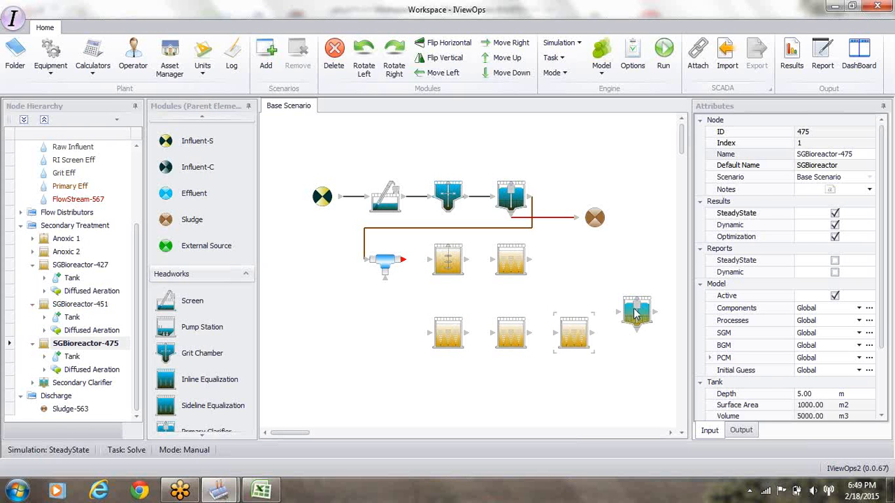
left_click_drag(631, 356, 624, 392)
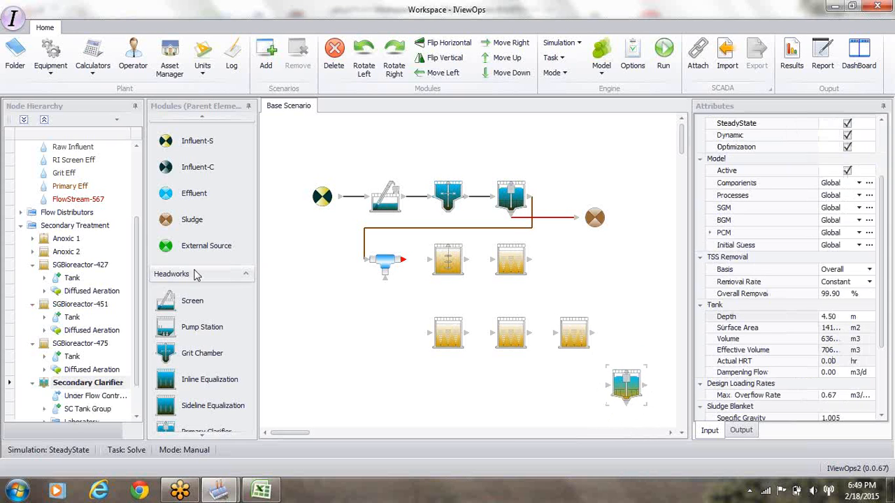
Step: Add a Flow Divider to the right of the last SGBioreactor, above the secondary clarifier, and flip it horizontally
scroll(200, 439, "down", 1)
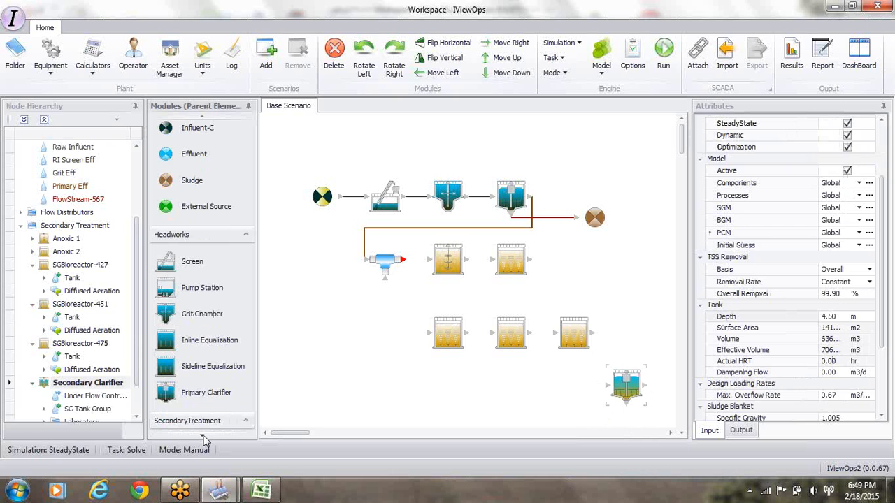
left_click(203, 435)
left_click(203, 436)
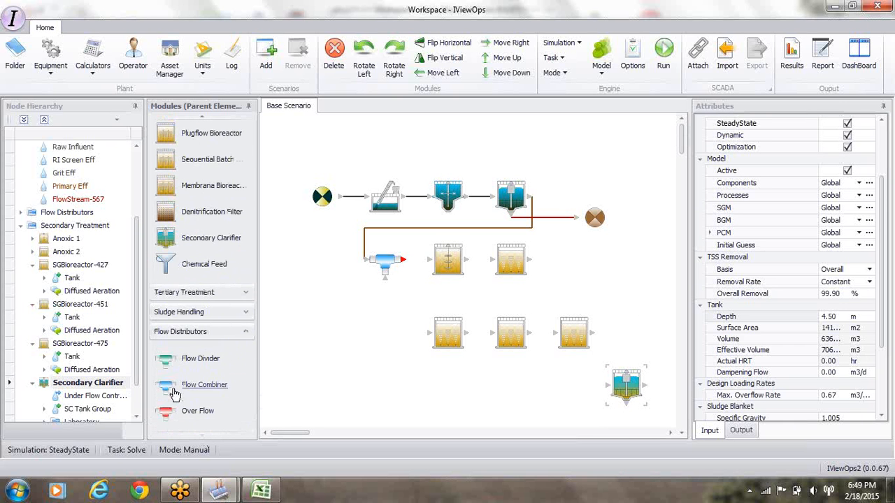
left_click_drag(196, 358, 439, 385)
left_click_drag(570, 312, 607, 305)
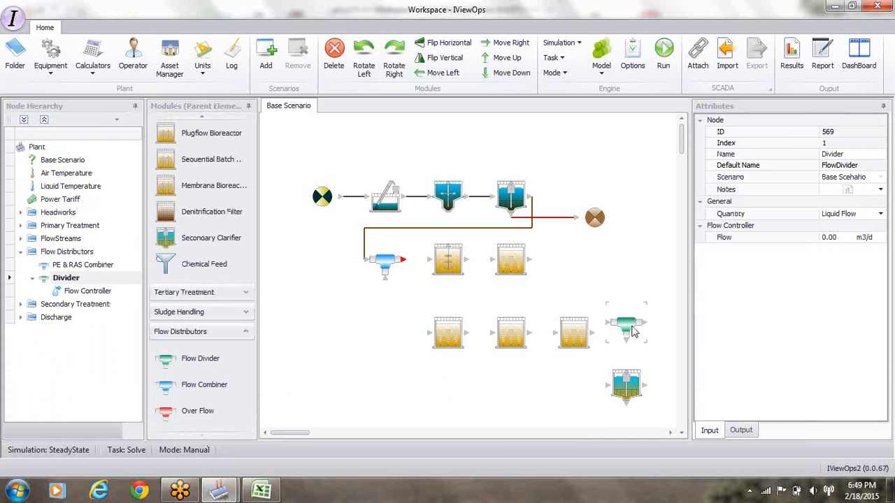
left_click(451, 43)
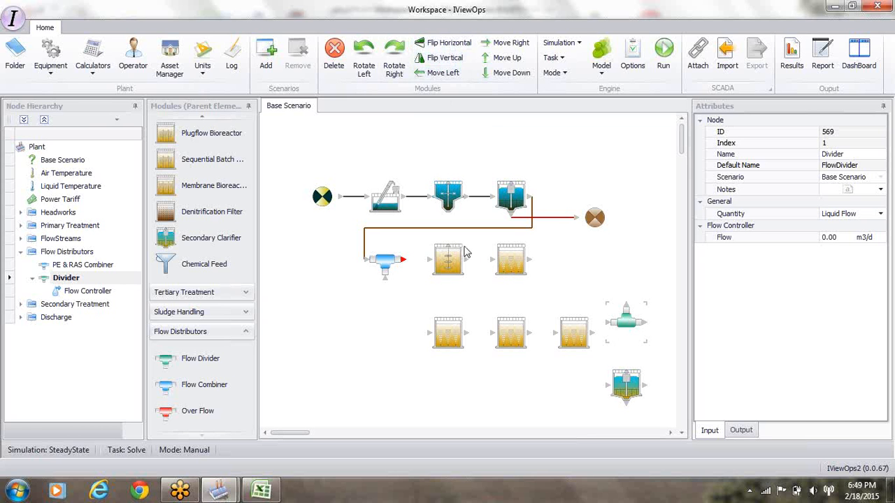
Step: Shift the PE & RAS Combiner to the far left of the flowsheet and place Anoxic 1 and Anoxic 2 side by side with a gap after the combiner
left_click_drag(385, 264, 304, 266)
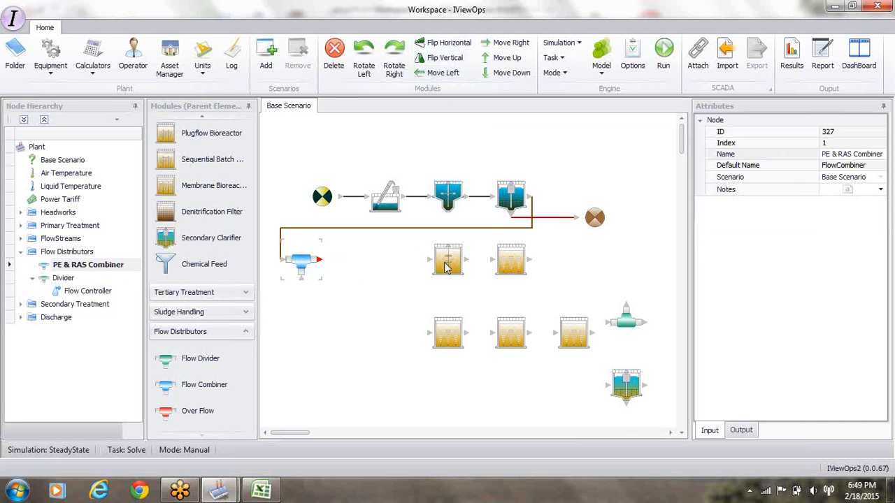
left_click_drag(447, 272, 395, 281)
left_click(497, 262)
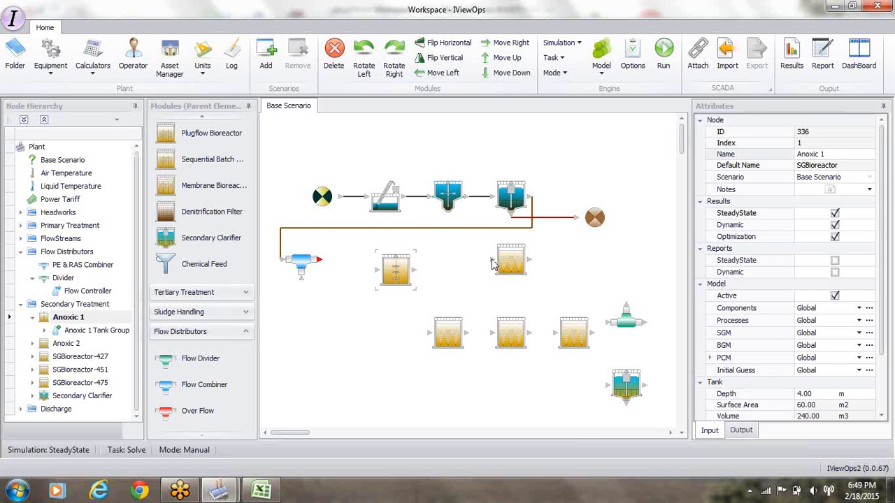
left_click_drag(496, 262, 445, 273)
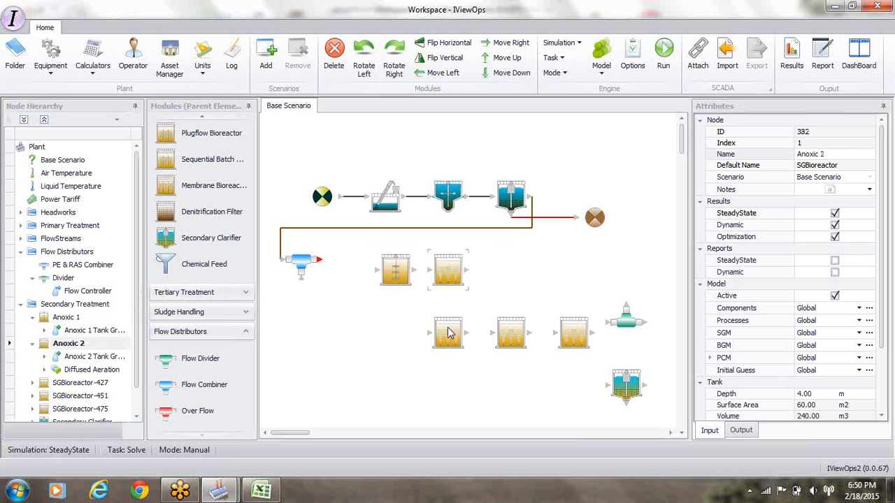
Step: Line up the three SGBioreactors and the flow divider in the same row to the right of Anoxic 2
left_click_drag(449, 333, 500, 271)
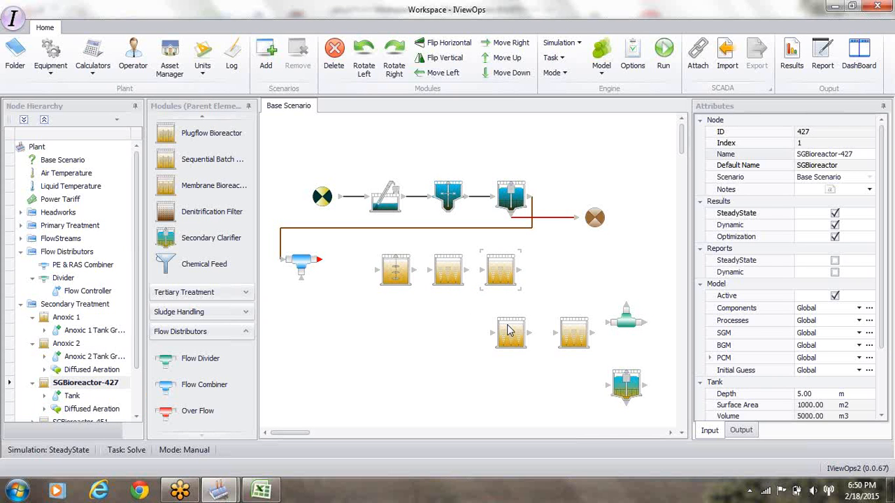
left_click_drag(510, 332, 550, 266)
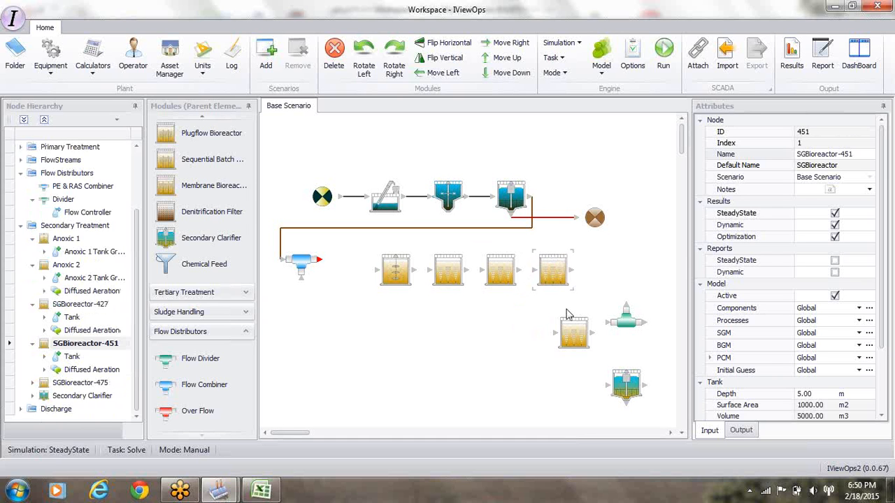
left_click_drag(571, 328, 605, 263)
left_click_drag(628, 322, 661, 270)
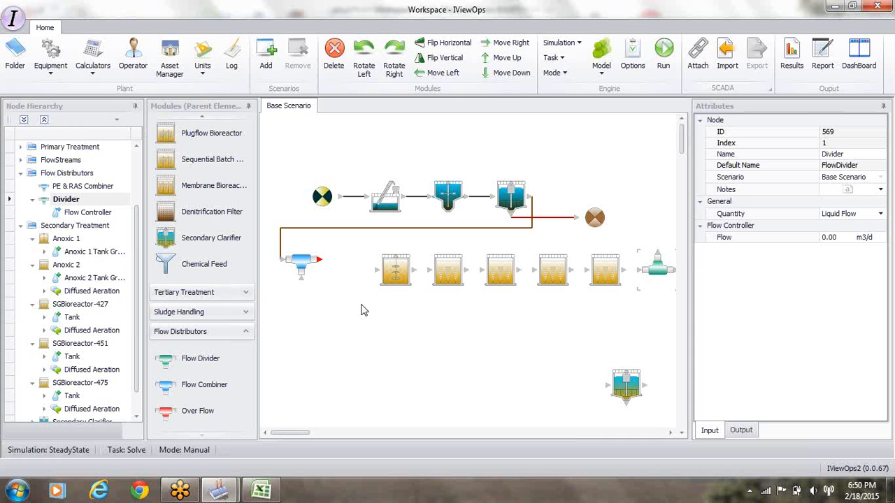
Step: Align the PE & RAS Combiner with the bioreactor row and raise the horizontal segment of the Primary Eff stream
left_click_drag(307, 269, 305, 277)
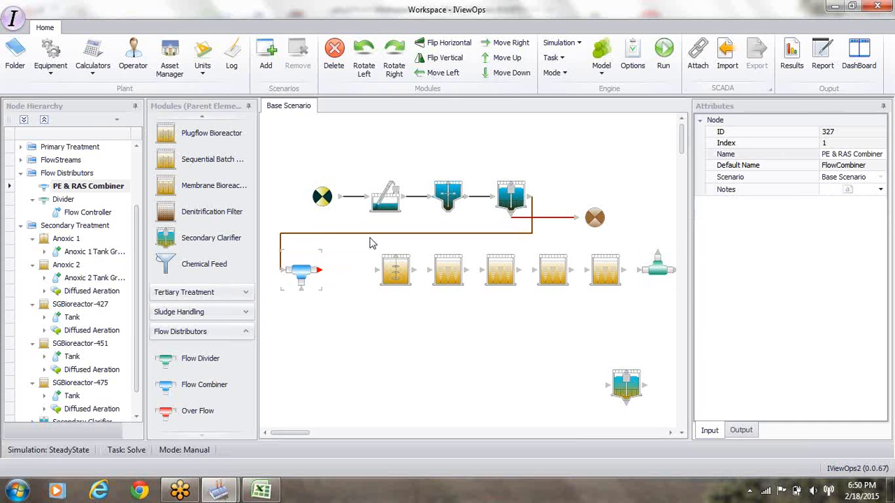
left_click(369, 235)
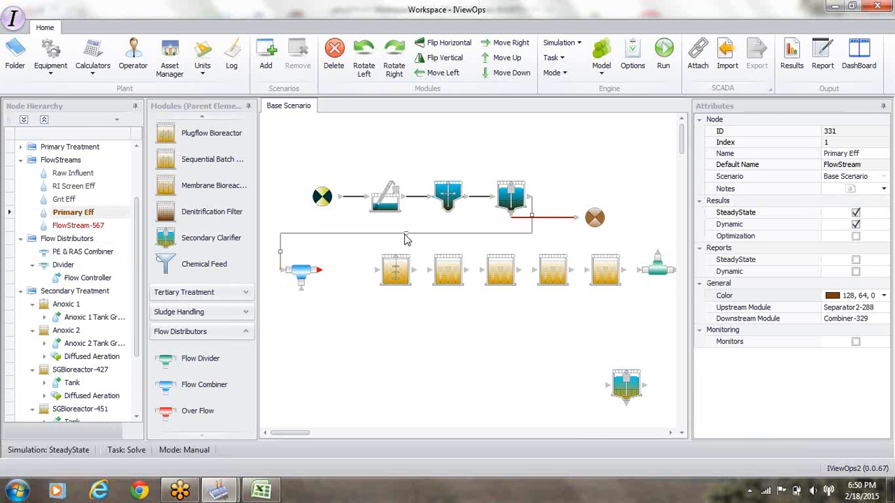
left_click_drag(406, 234, 405, 222)
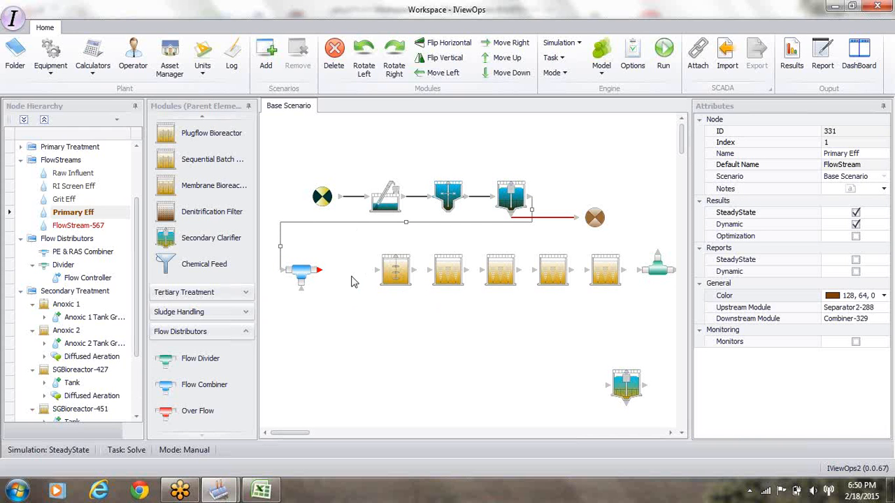
Step: Add a Flow Combiner between the PE & RAS Combiner and Anoxic 1, and nudge Anoxic 1 right to make room
left_click_drag(168, 386, 348, 275)
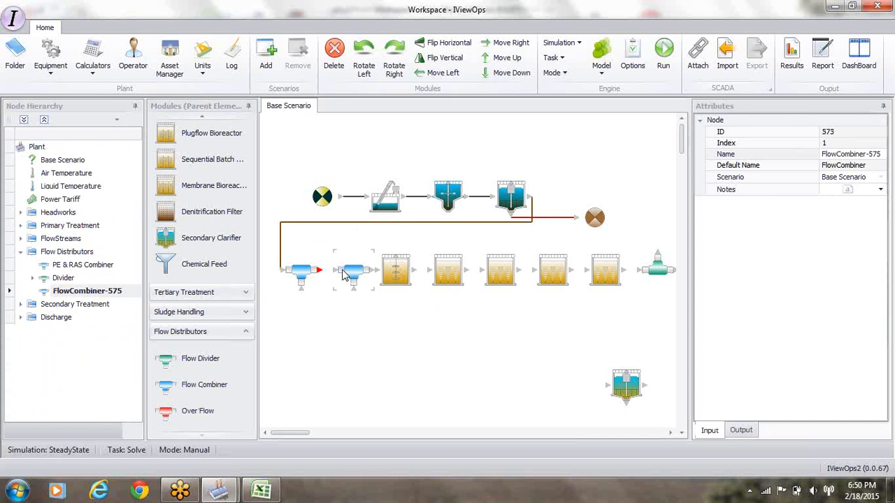
left_click(397, 278)
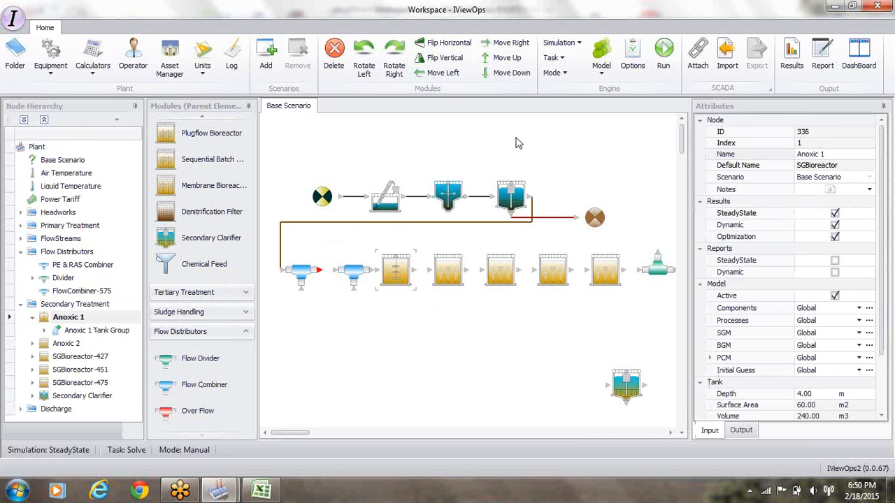
left_click(510, 43)
left_click(510, 43)
left_click(511, 43)
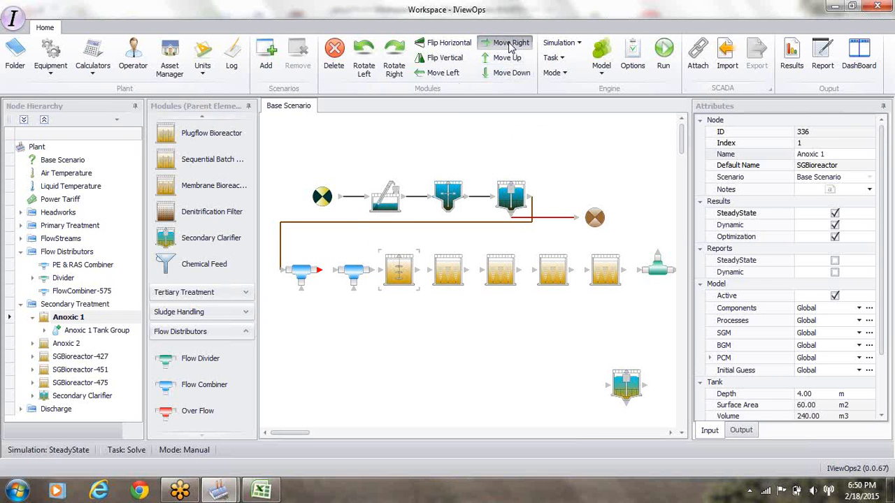
left_click(510, 44)
left_click(510, 43)
Step: Flip the newly added flow combiner horizontally so its side inlet points up
left_click(357, 274)
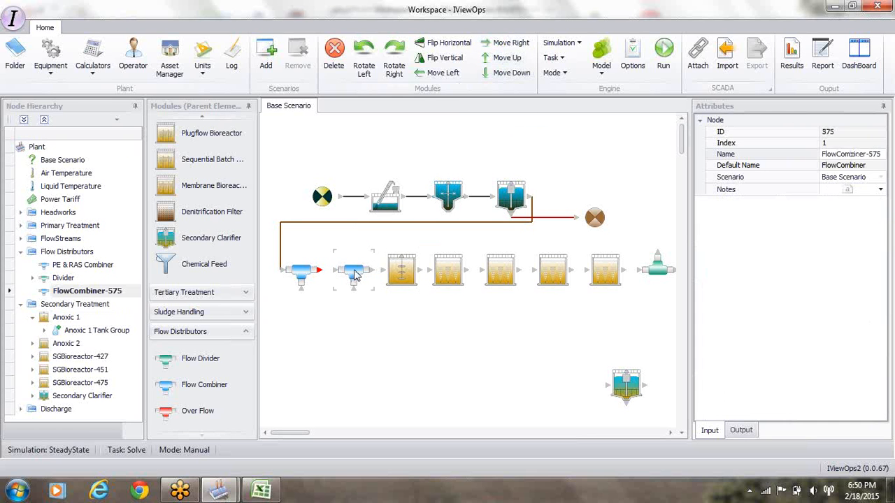
left_click(447, 60)
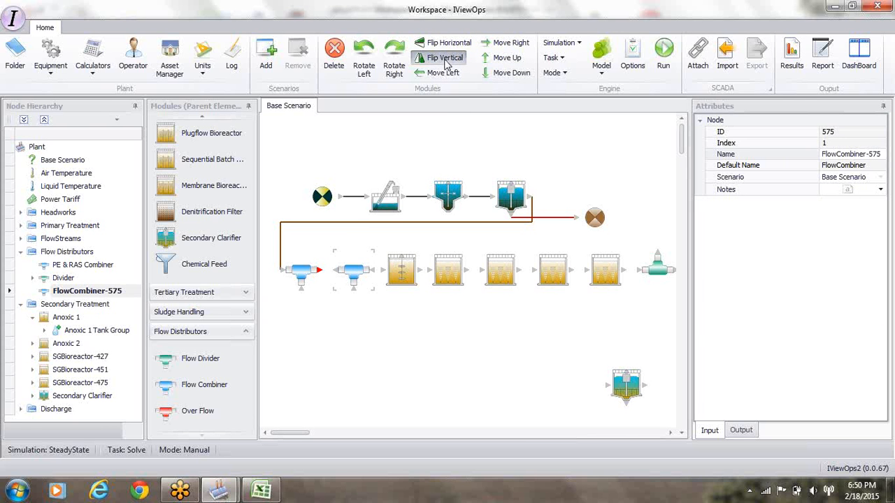
left_click(448, 44)
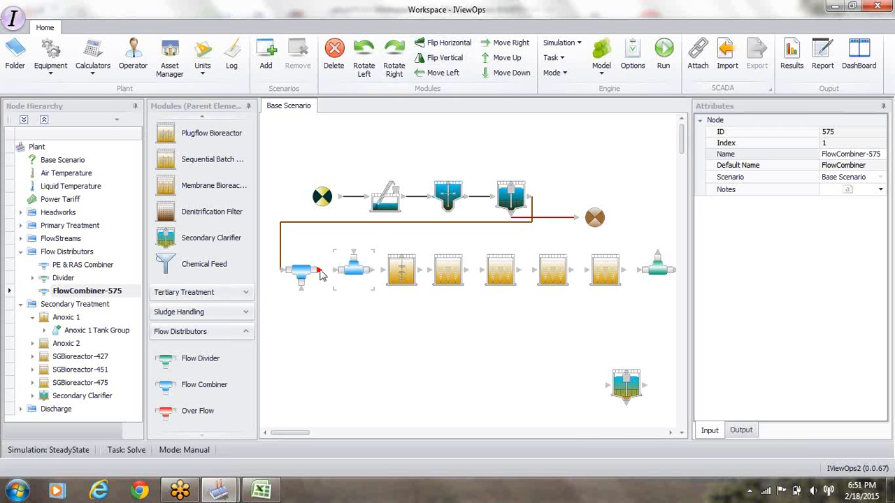
Step: Connect the PE & RAS Combiner's outlet to the inlet of the second flow combiner
left_click_drag(320, 275, 336, 274)
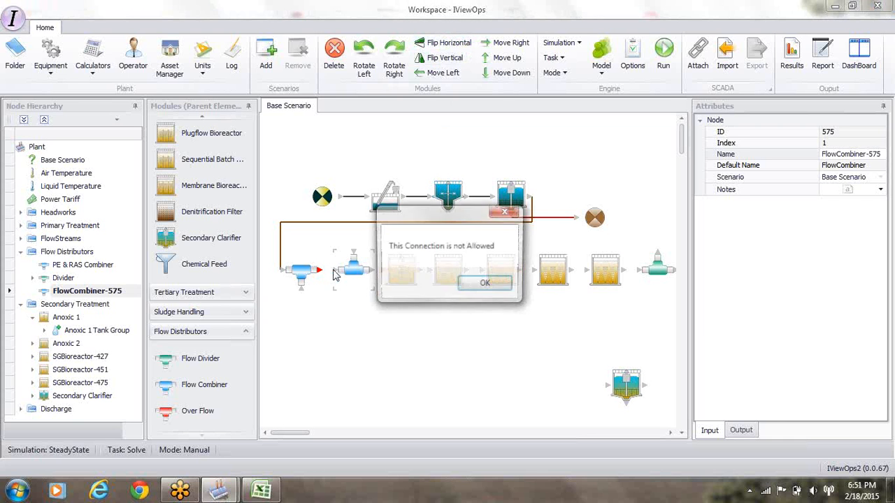
left_click(482, 286)
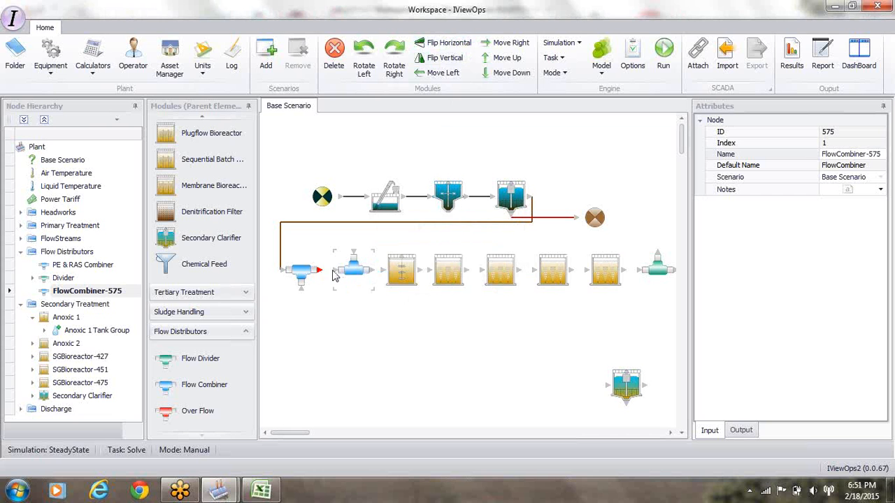
left_click_drag(337, 275, 379, 276)
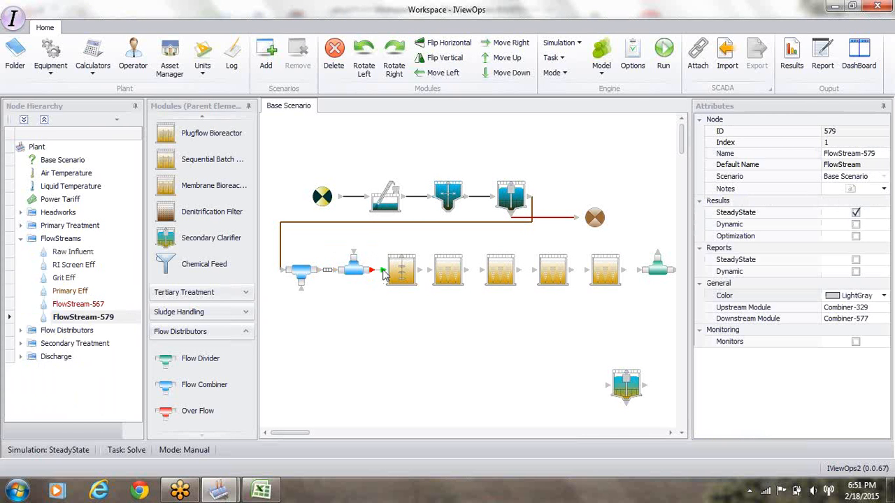
Step: Connect the second flow combiner, the five bioreactors and the divider in series, and loop the divider's side outlet back to the combiner's side inlet
left_click_drag(382, 274, 391, 274)
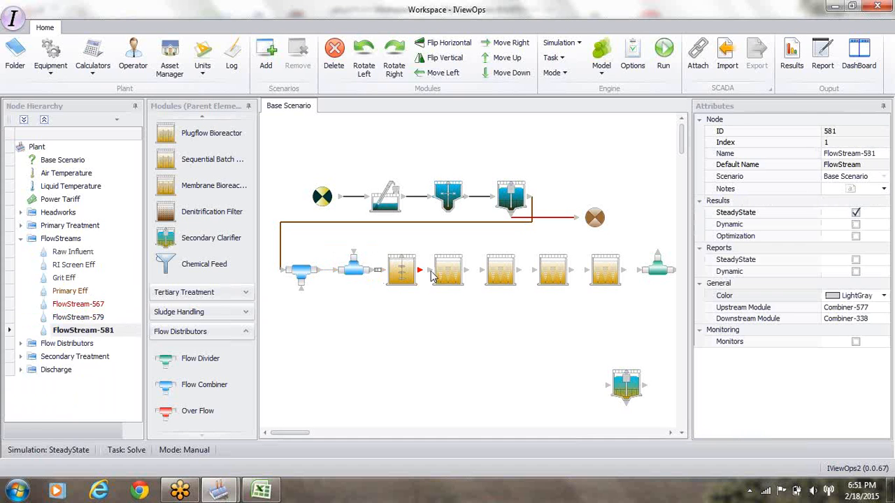
left_click_drag(431, 274, 535, 274)
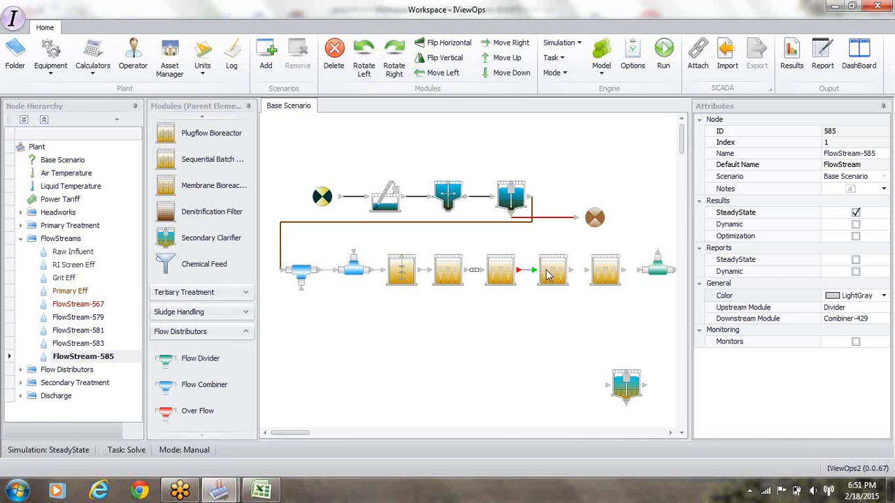
left_click(572, 271)
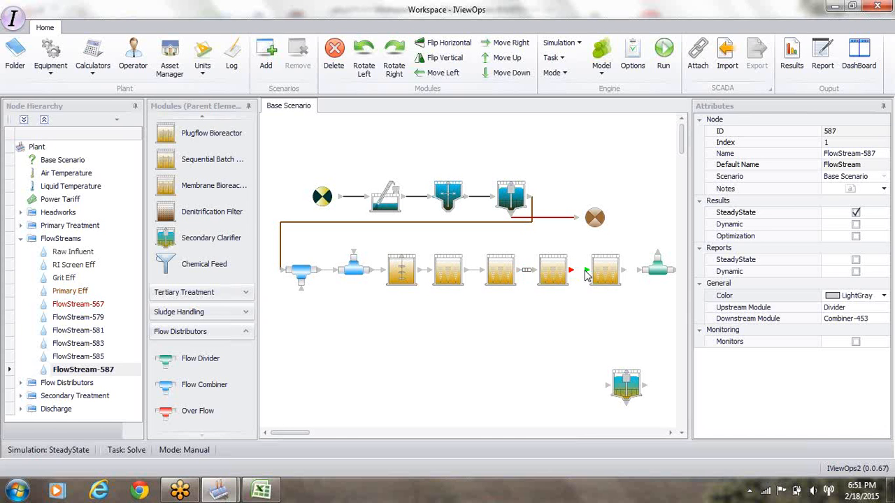
left_click(587, 272)
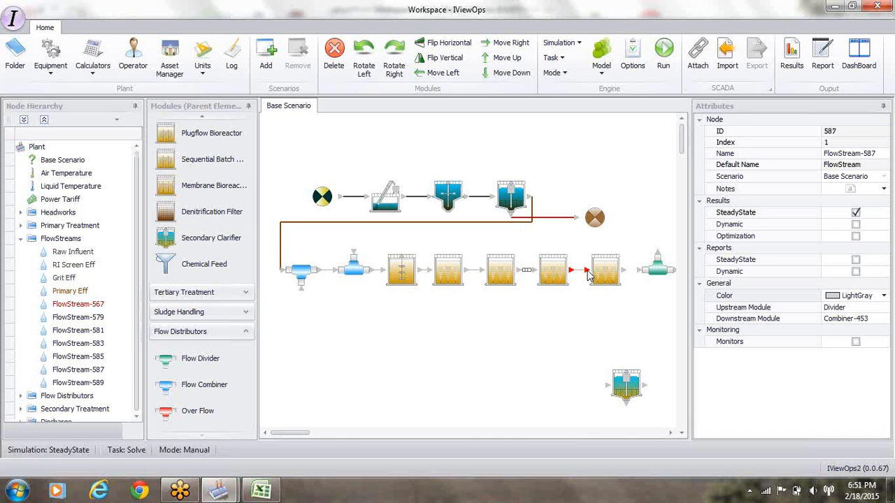
left_click(639, 272)
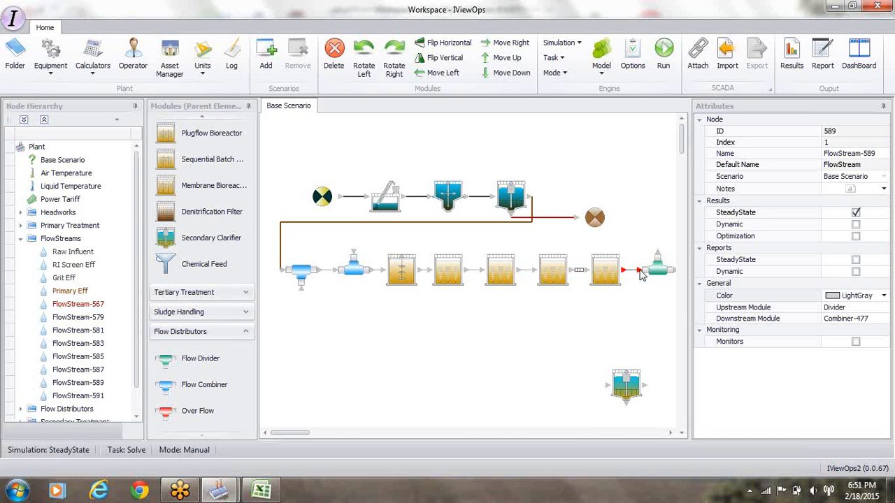
left_click(354, 256)
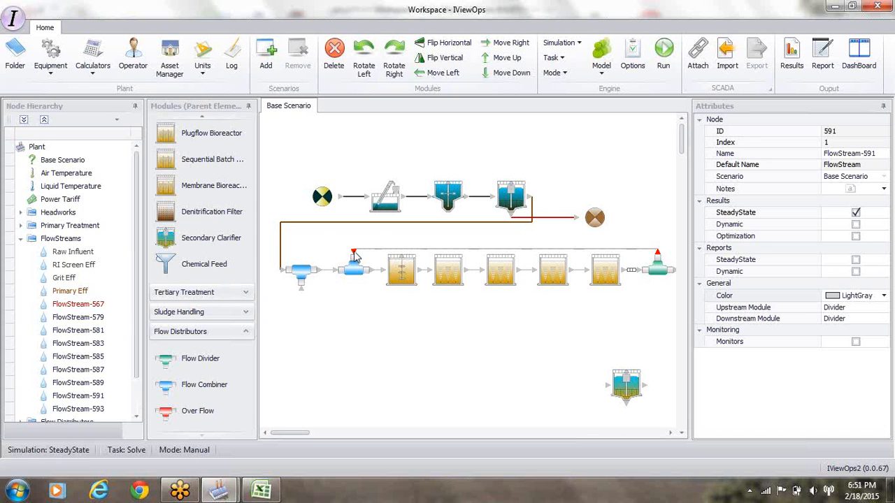
Step: Rename the flow divider at the end of the bioreactor row as Nitrate Recycle
left_click(658, 271)
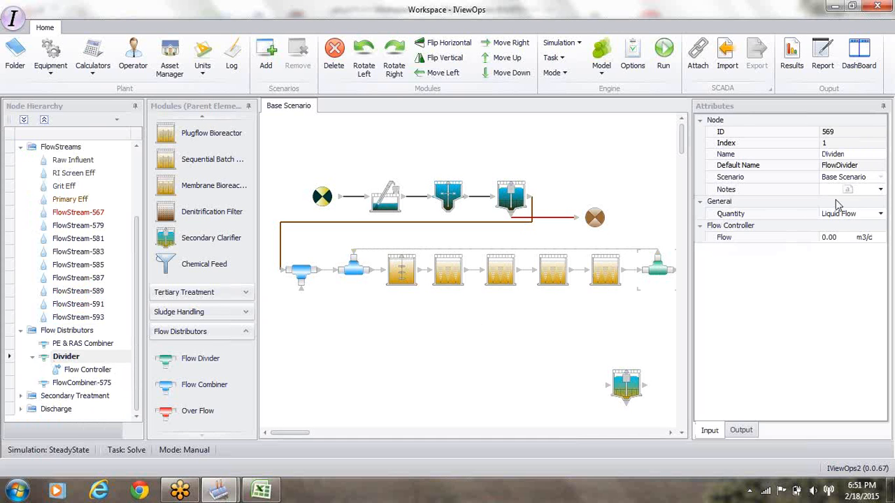
left_click(850, 154)
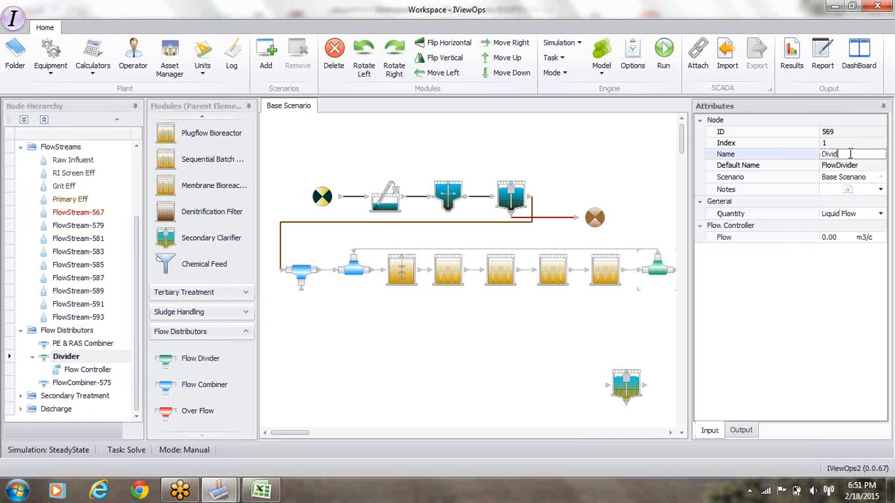
key("BackSpace")
key("BackSpace")
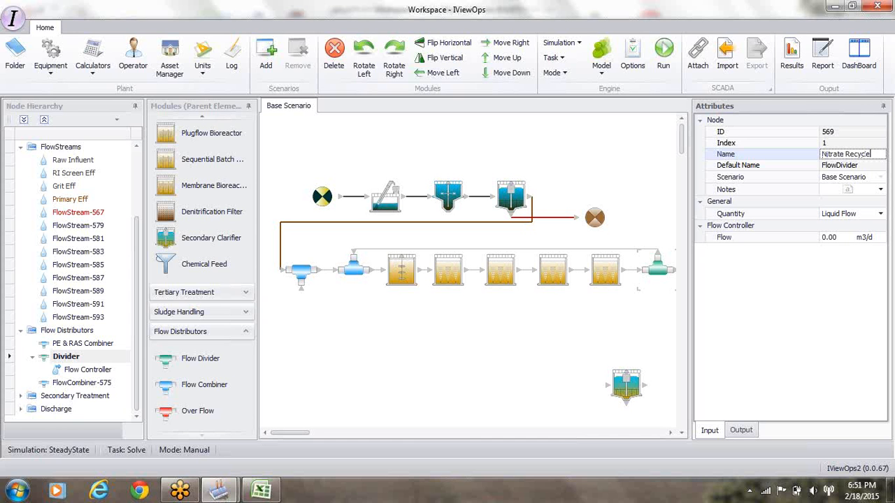
key("Return")
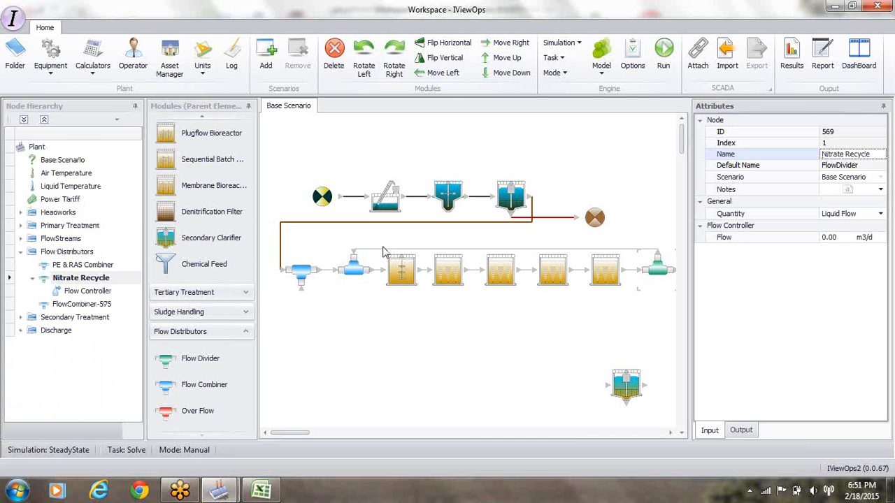
Step: Rename the Nitrate Recycle divider's flow controller as NR Flow Controller and set its default value to 40000 m3/d
left_click(96, 293)
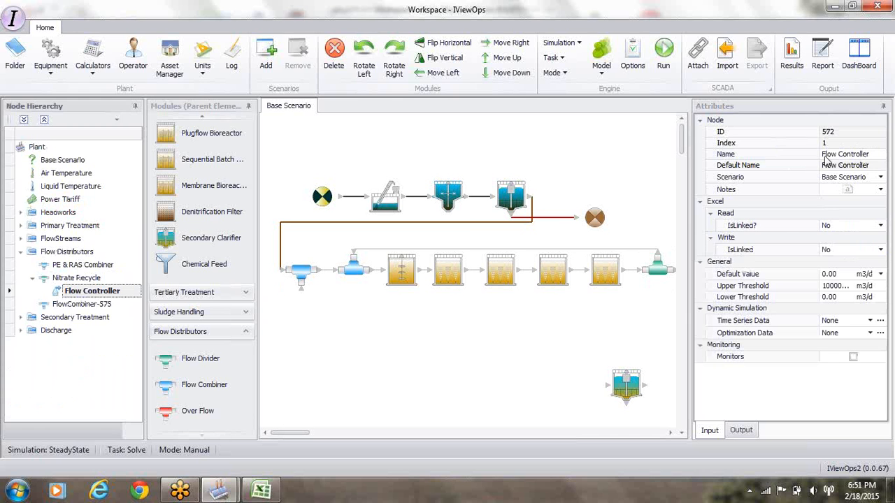
left_click(824, 155)
type("NR")
key("Return")
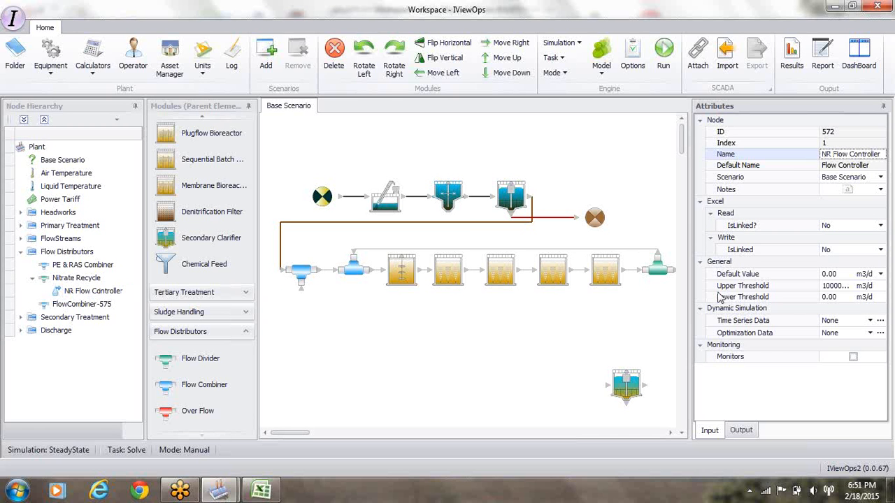
left_click(826, 274)
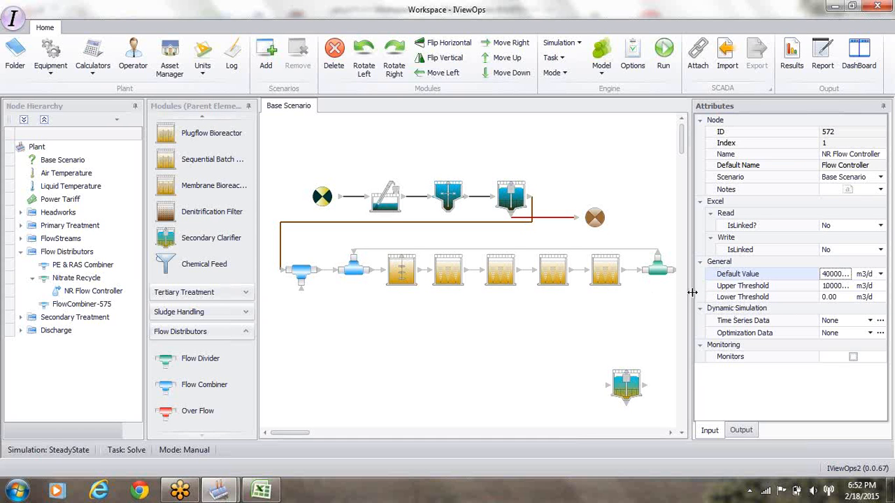
Step: Move the secondary clarifier beneath the middle of the bioreactor row and connect the Nitrate Recycle divider's outlet to its inlet
left_click_drag(724, 287, 724, 285)
left_click_drag(626, 383, 501, 334)
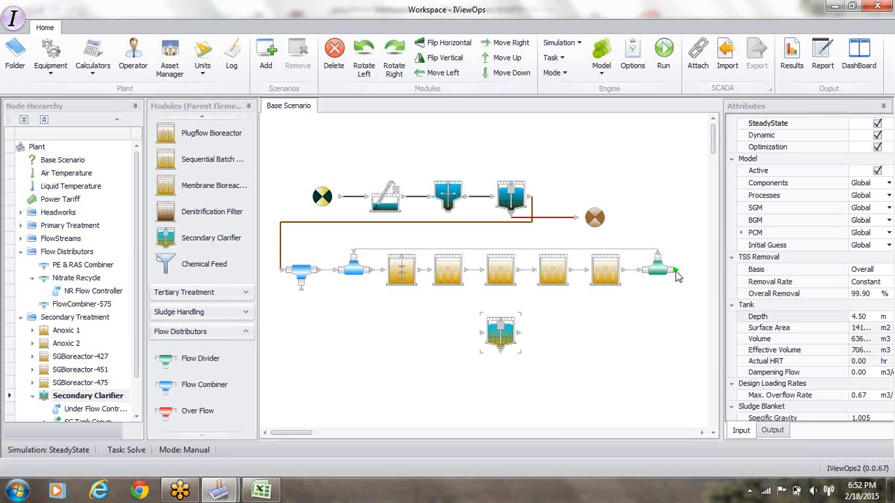
left_click_drag(676, 271, 480, 334)
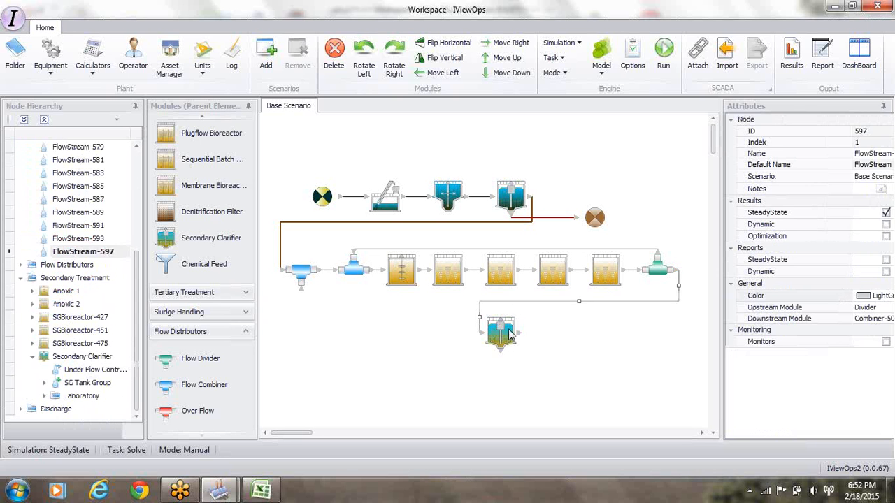
left_click(511, 335)
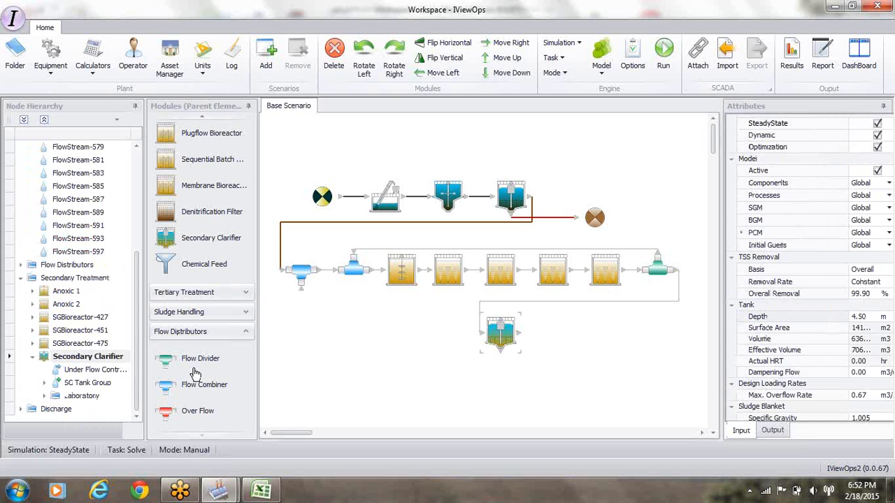
Step: Add an Effluent boundary beside the secondary clarifier and connect the clarifier's effluent outlet to it
scroll(200, 120, "up", 8)
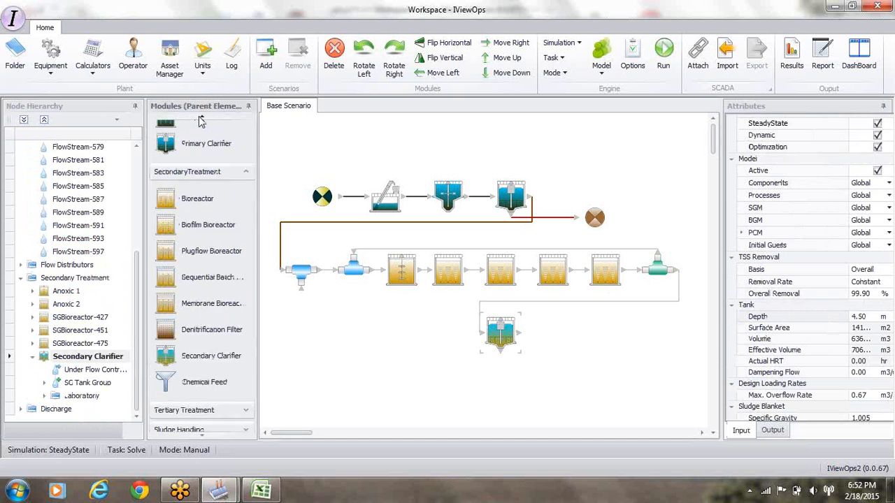
scroll(202, 120, "up", 3)
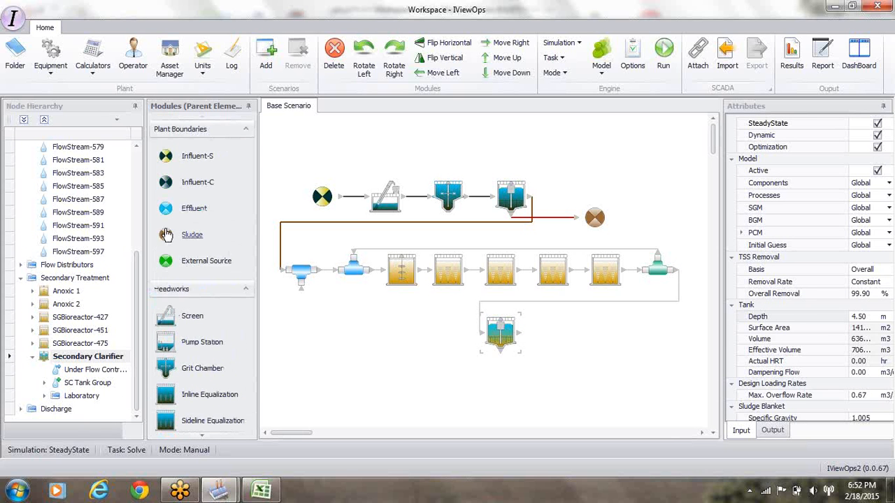
left_click_drag(166, 208, 548, 318)
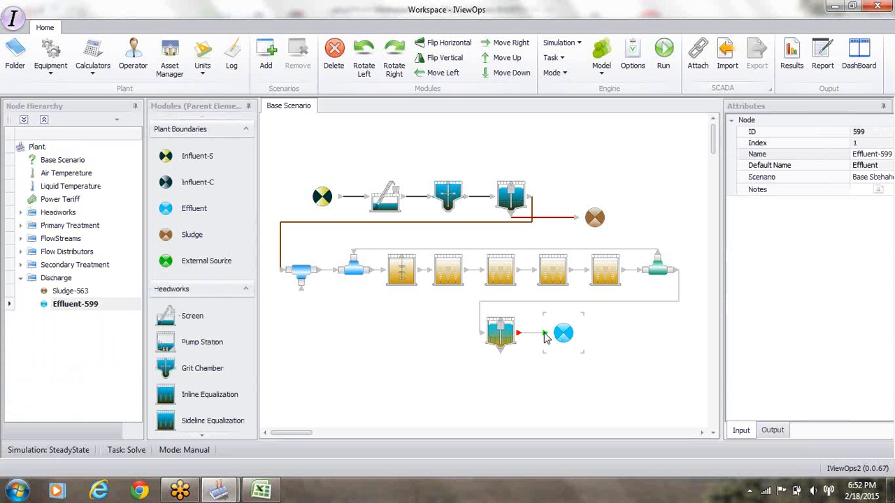
left_click(546, 336)
Step: Prefix the new effluent boundary's name with Sec, making it Sec Effluent-599
left_click(566, 338)
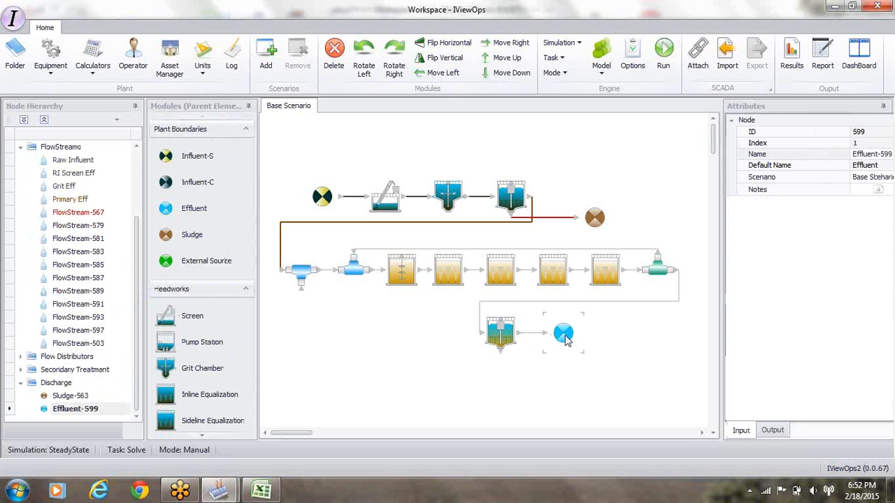
left_click(854, 155)
key("Home")
type("Sec")
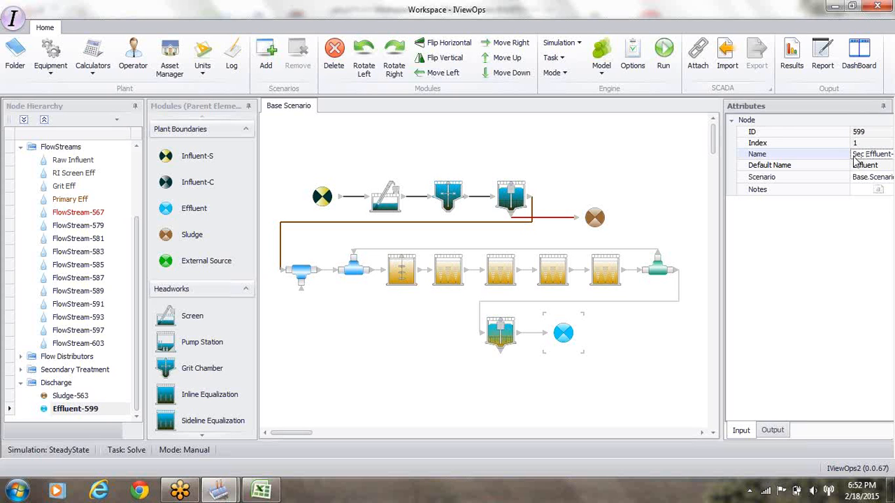
key("Return")
Step: Add a pump group as a child node of the Nitrate Recycle divider
left_click(509, 335)
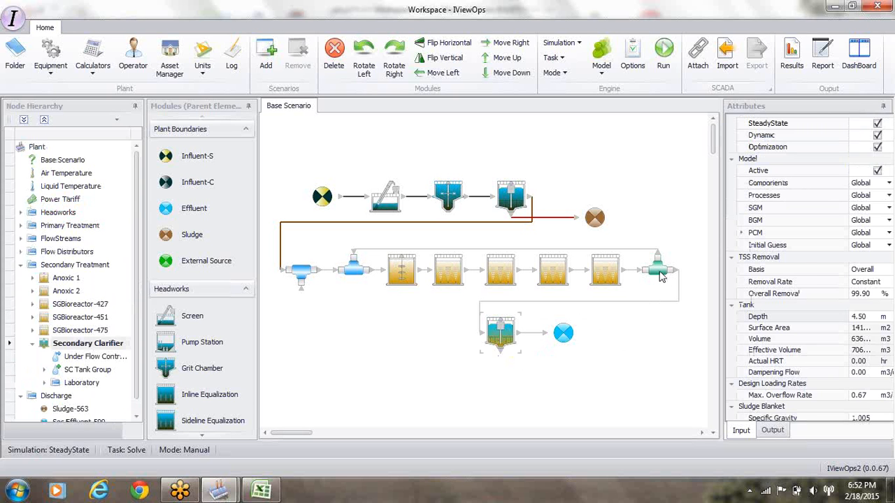
left_click(659, 271)
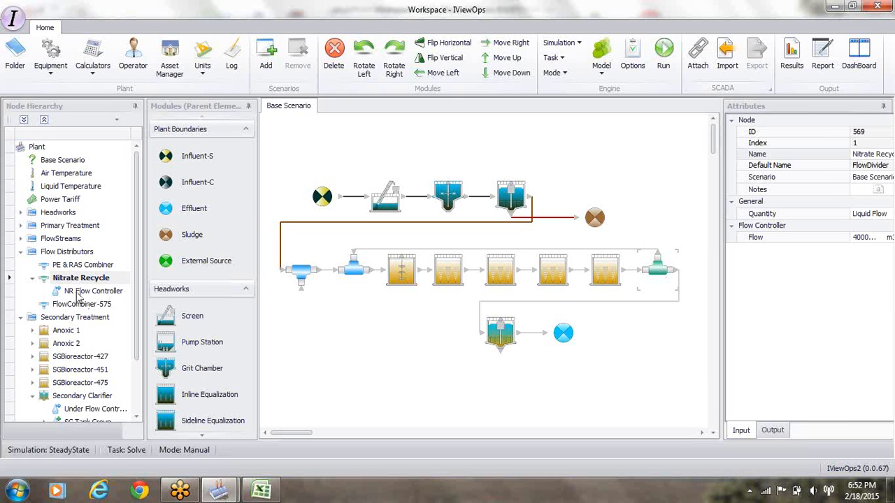
left_click(50, 70)
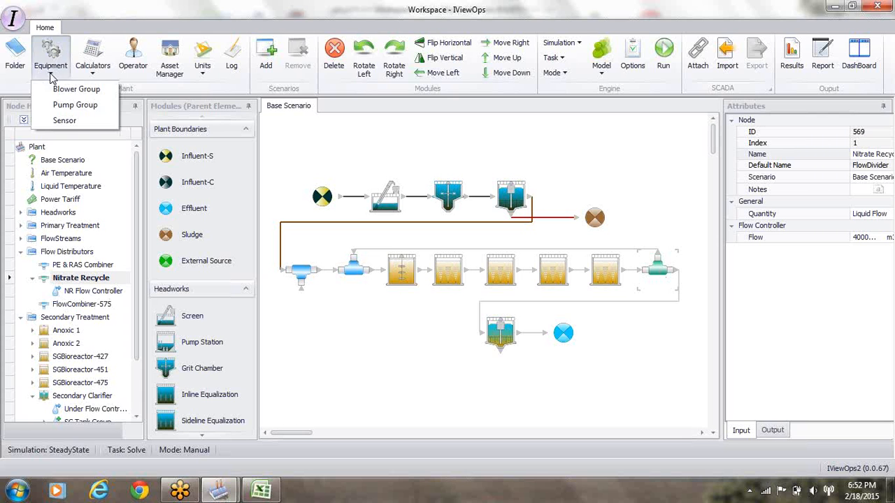
left_click(60, 107)
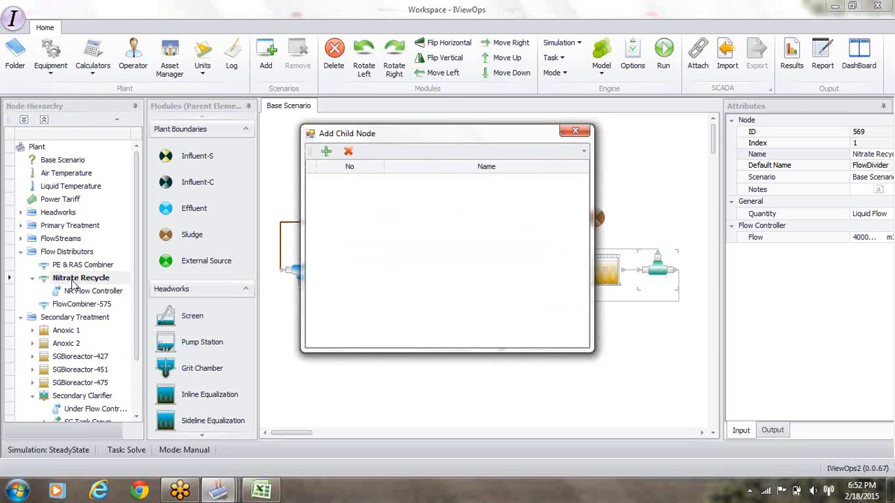
left_click(325, 152)
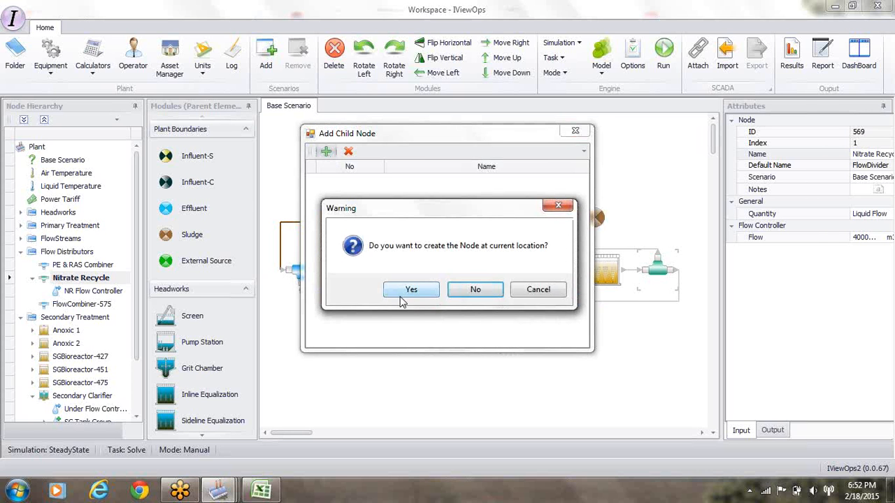
left_click(412, 290)
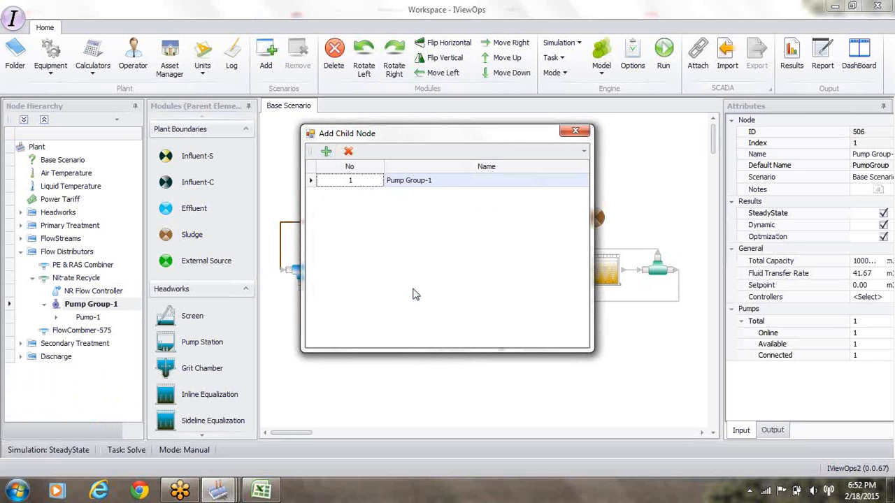
left_click(575, 131)
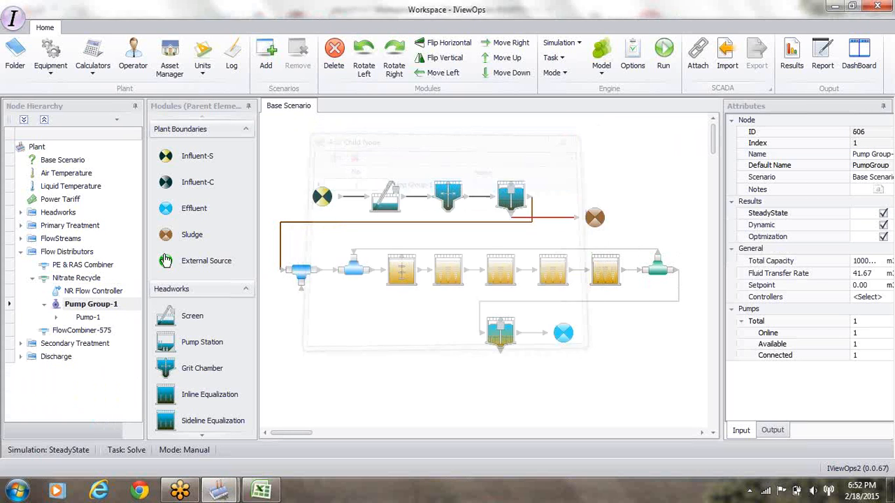
Step: Rename the Nitrate Recycle divider's pump group as NR Pump Group-1
left_click(855, 154)
type("NR")
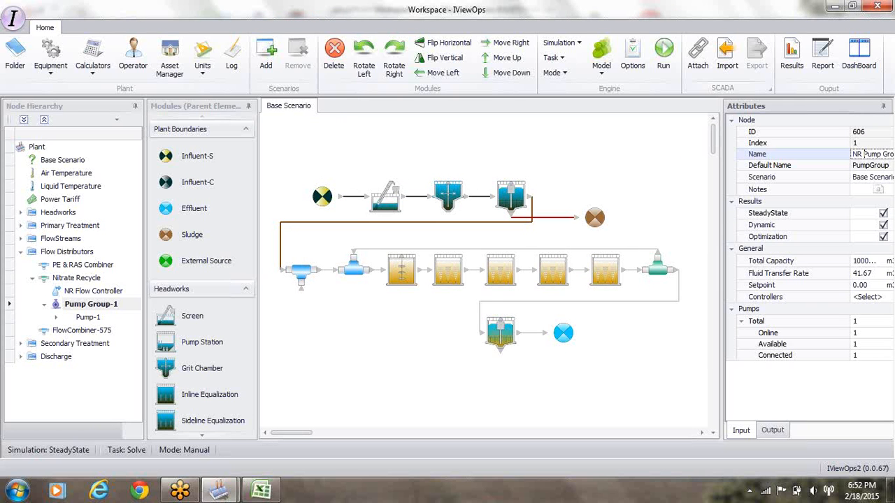
key("Return")
Step: Add five more pumps, Pump-2 through Pump-6, to NR Pump Group-1
left_click_drag(681, 373, 682, 372)
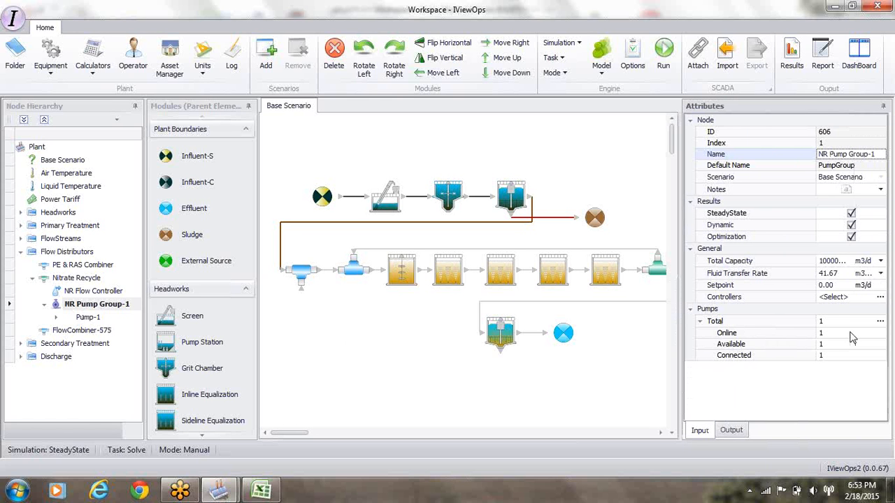
left_click(879, 322)
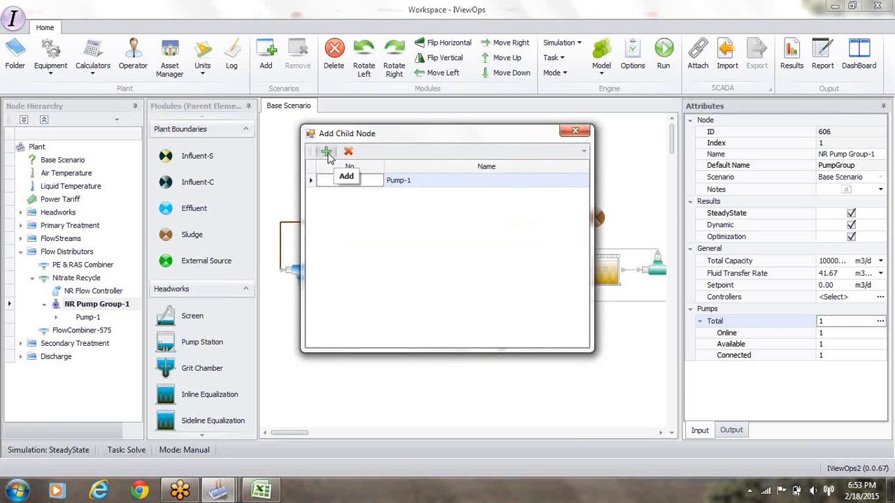
left_click(327, 152)
left_click(327, 153)
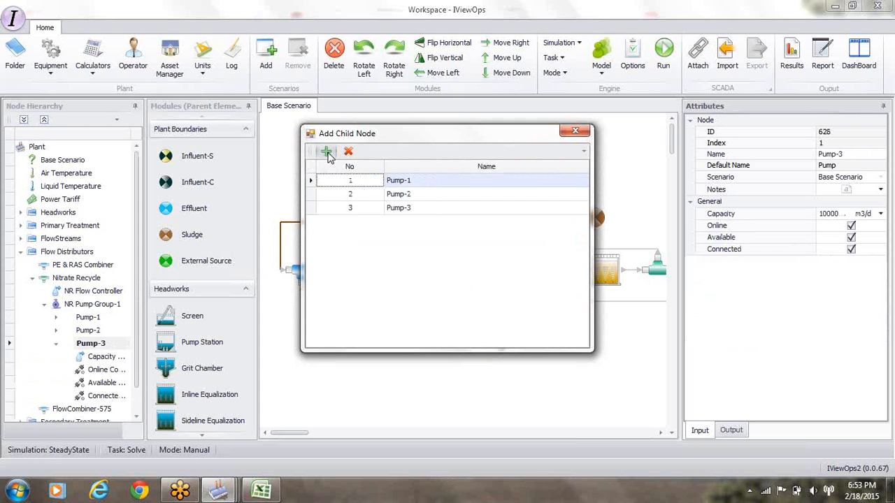
left_click(326, 152)
left_click(327, 153)
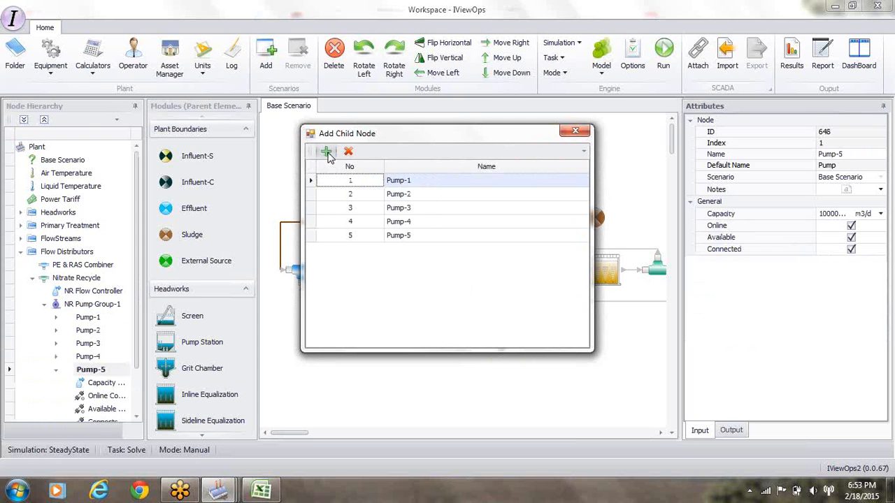
left_click(326, 152)
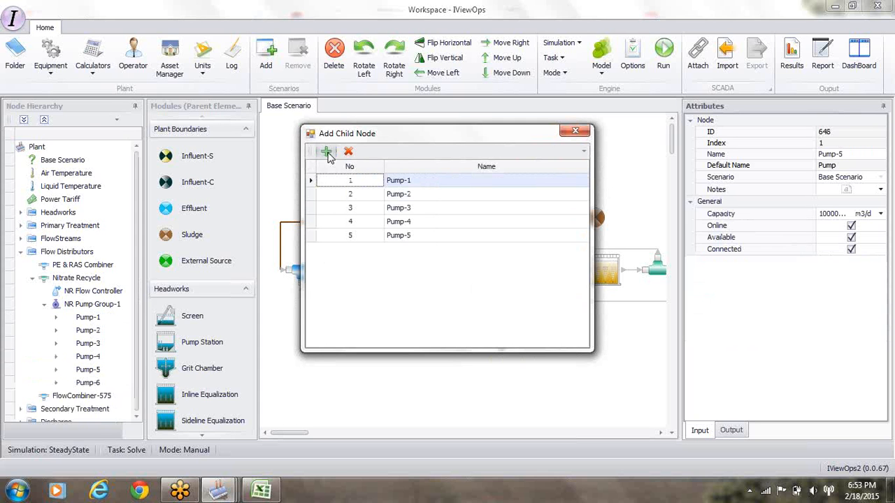
left_click(574, 131)
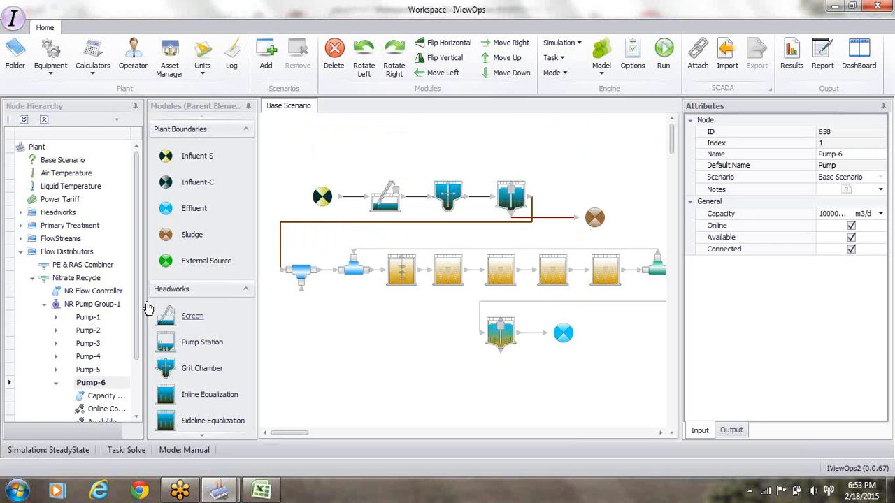
Step: Examine the attributes of Pump-1's capacity controller in NR Pump Group-1
left_click(88, 319)
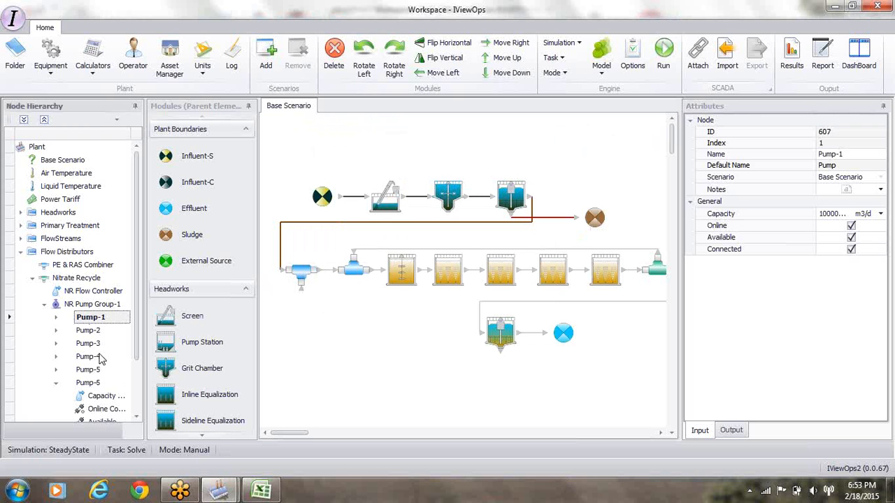
left_click(57, 318)
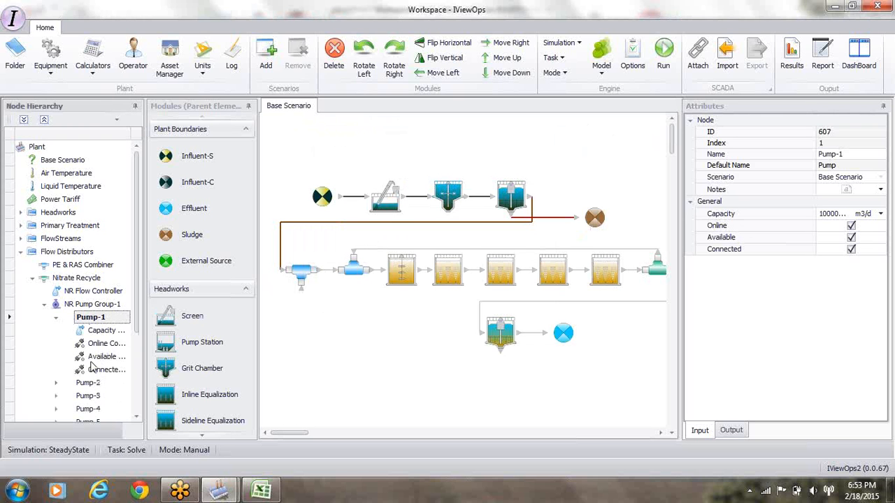
left_click(105, 330)
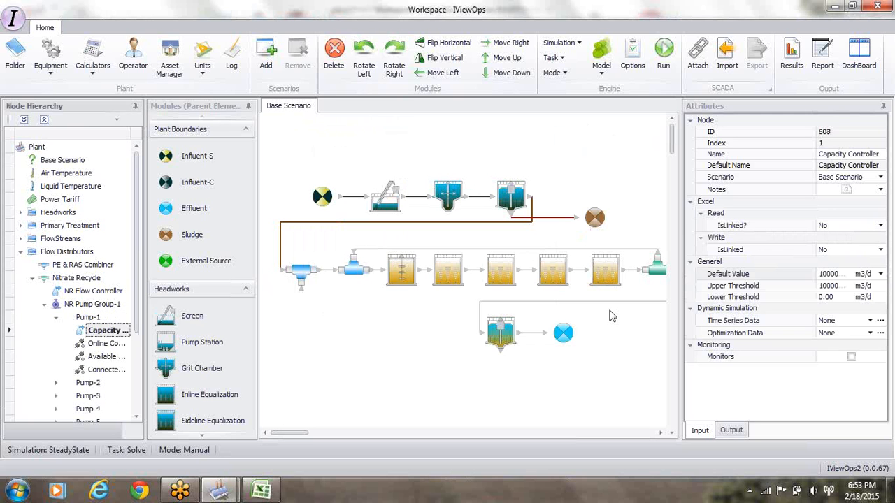
left_click(829, 274)
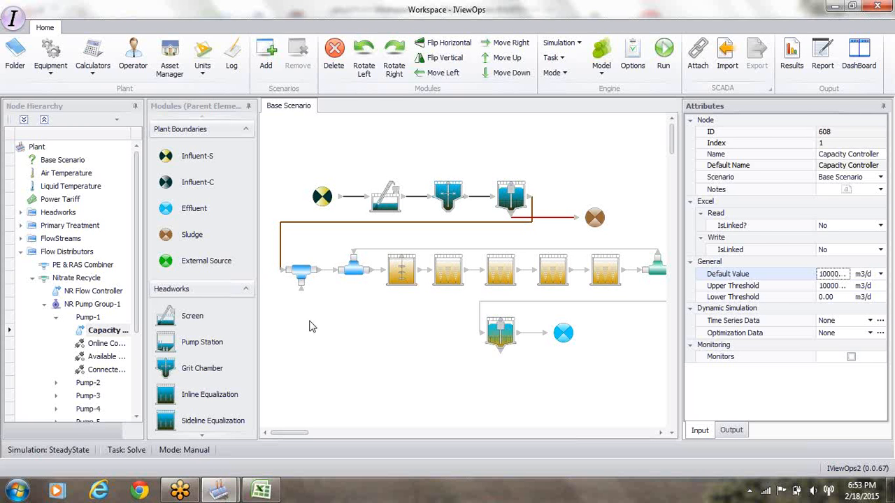
Step: Rename the first pump in NR Pump Group-1 as NR Tr1 Pump-1
left_click(89, 318)
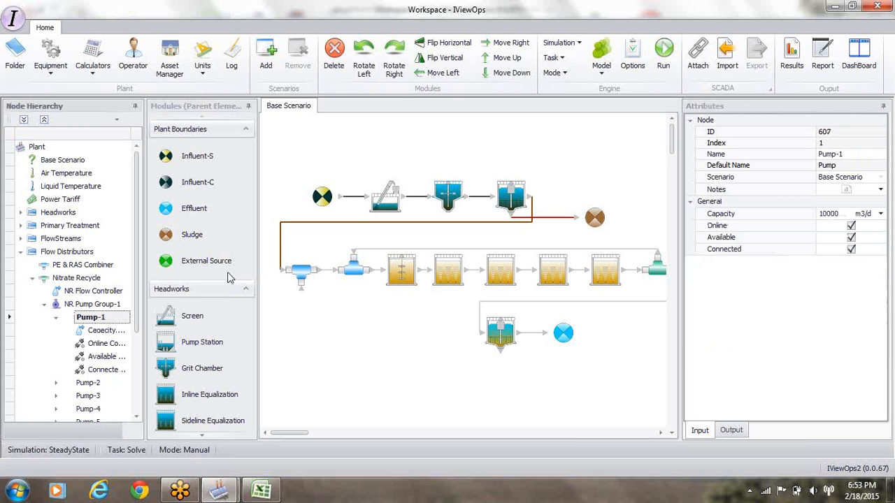
left_click(825, 153)
left_click(819, 153)
type("NR ")
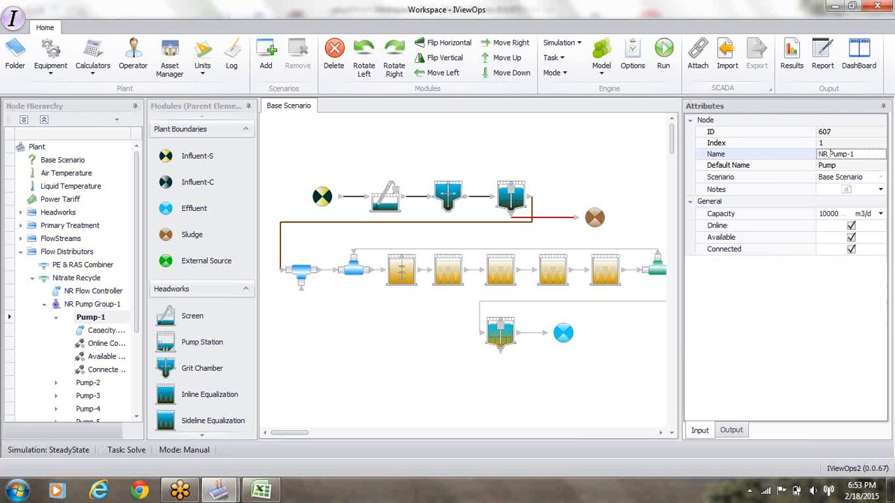
type("Tr1")
key("Return")
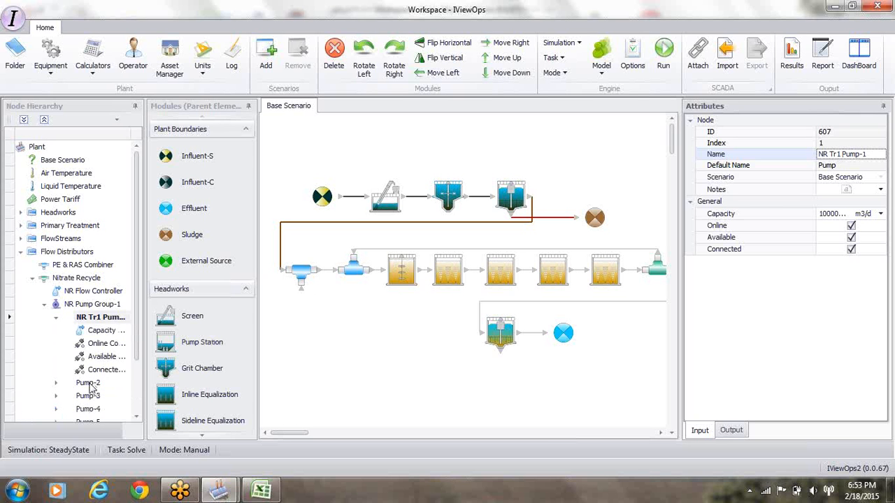
Step: Rename the second pump in NR Pump Group-1 as NR Tr-1 Pump-2
left_click(89, 385)
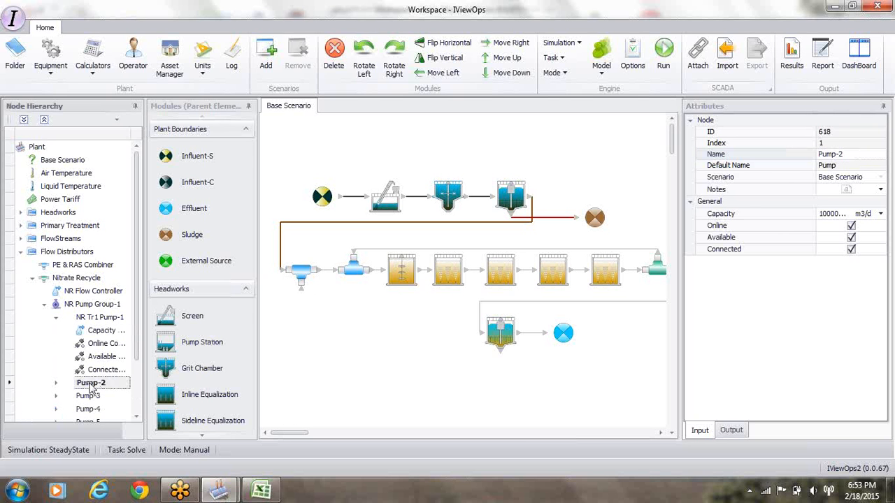
left_click(820, 155)
type("NR Tr")
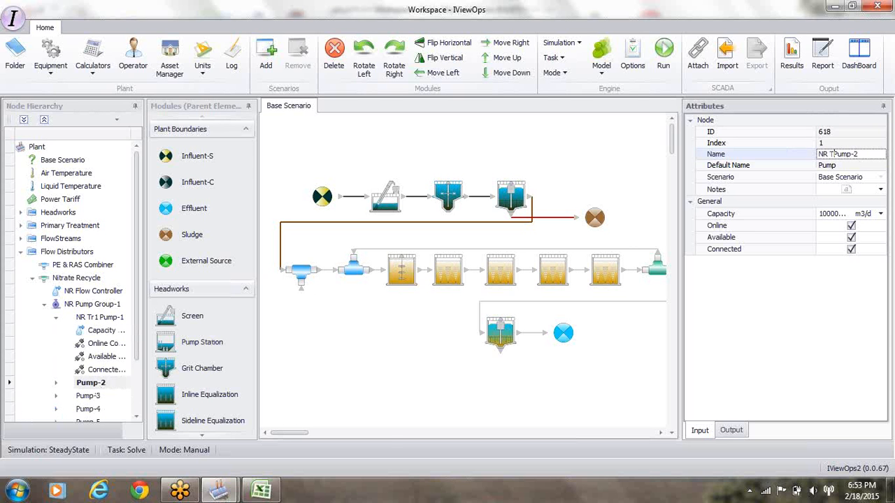
type("-1")
key("Return")
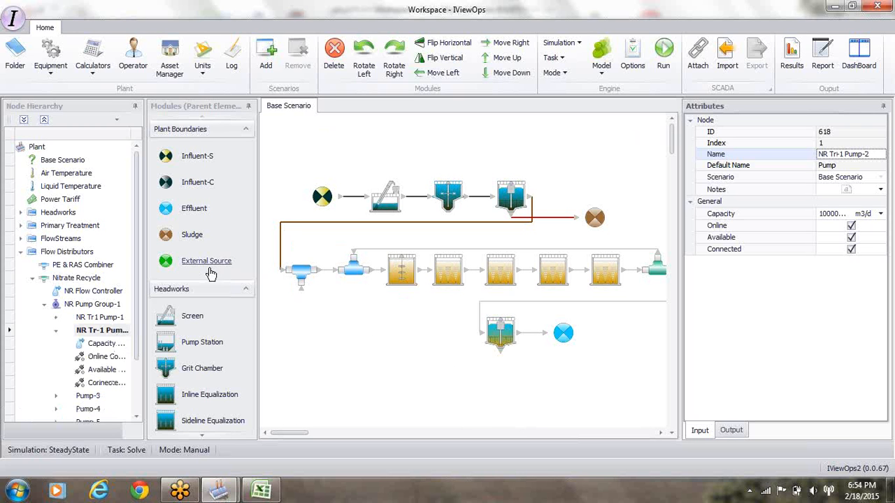
Step: Add a flow divider below the bioreactors and connect the secondary clarifier's underflow through it to the PE & RAS Combiner
left_click(202, 439)
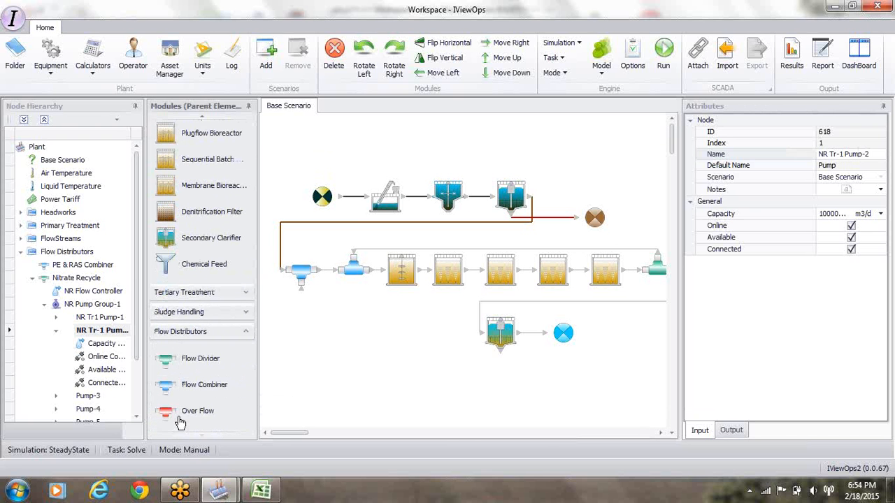
left_click_drag(166, 360, 381, 353)
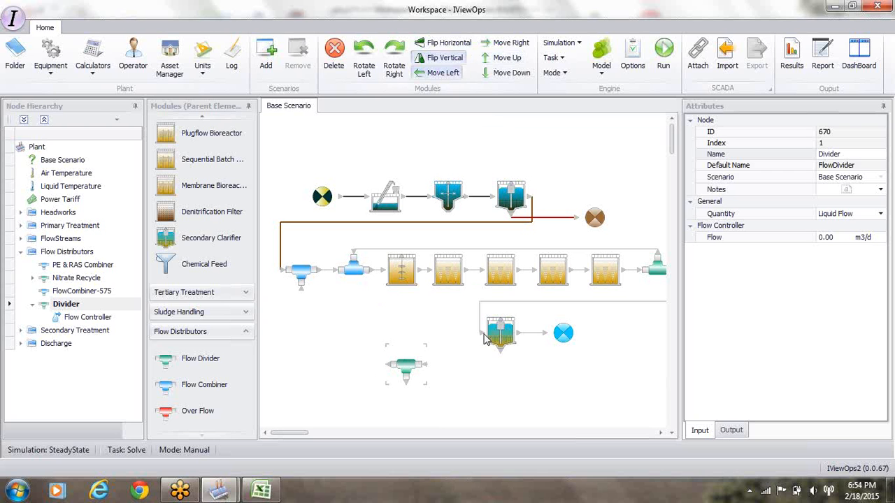
left_click(428, 369)
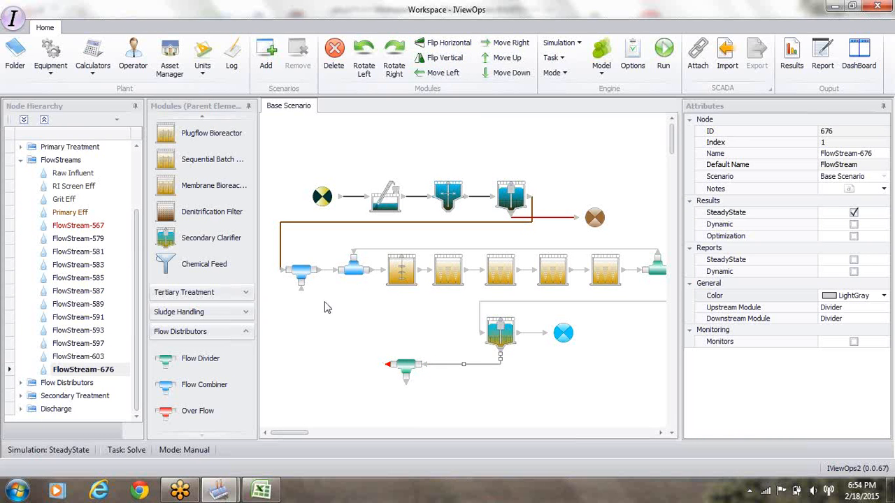
left_click(300, 291)
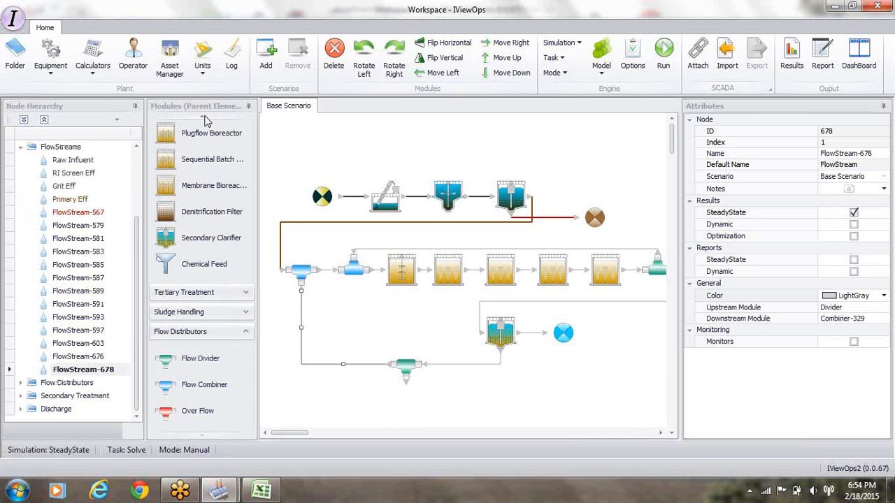
Step: Place a sludge boundary below the secondary clarifier and connect the new divider's lower outlet to it
scroll(203, 120, "up", 5)
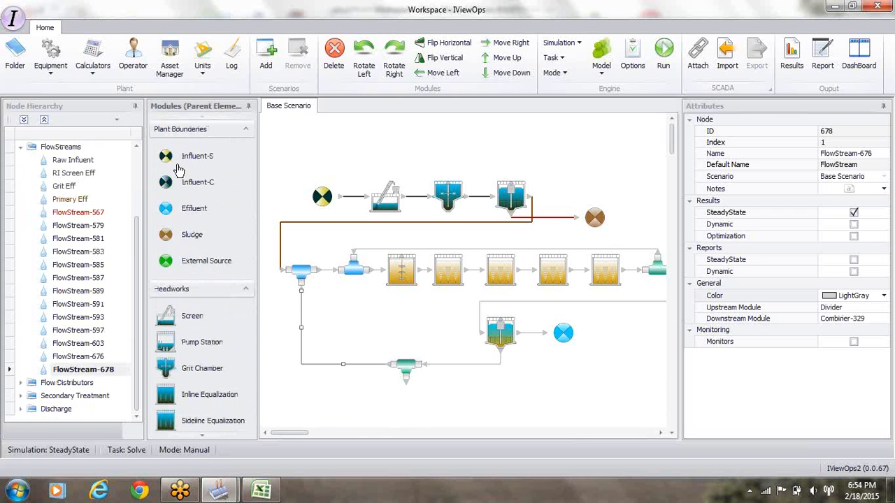
left_click_drag(167, 235, 488, 382)
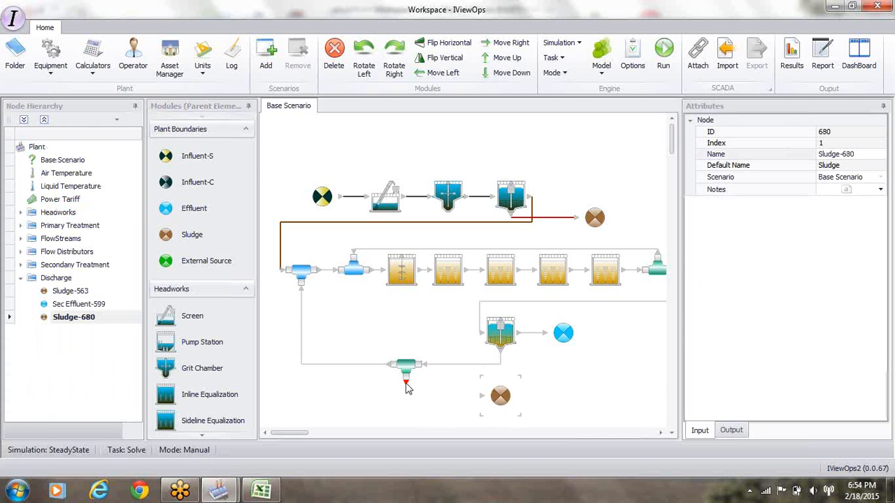
left_click(482, 400)
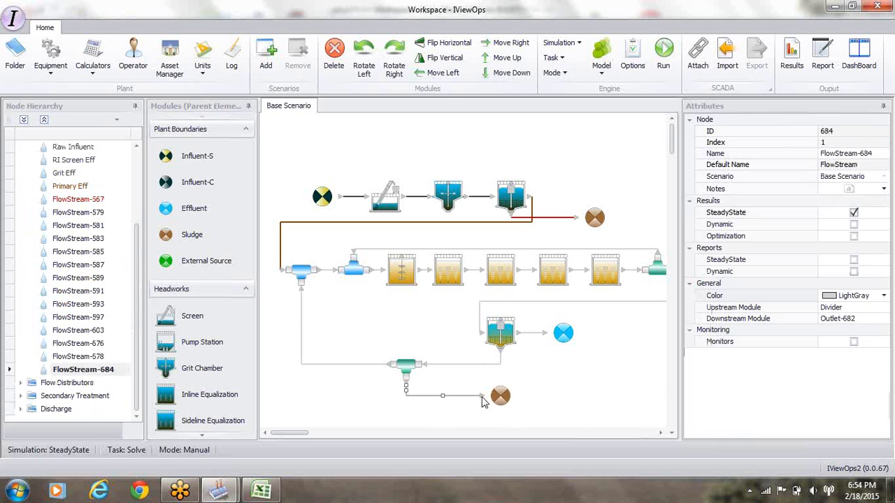
Step: Rename the new divider as WAS Splitter
left_click(408, 370)
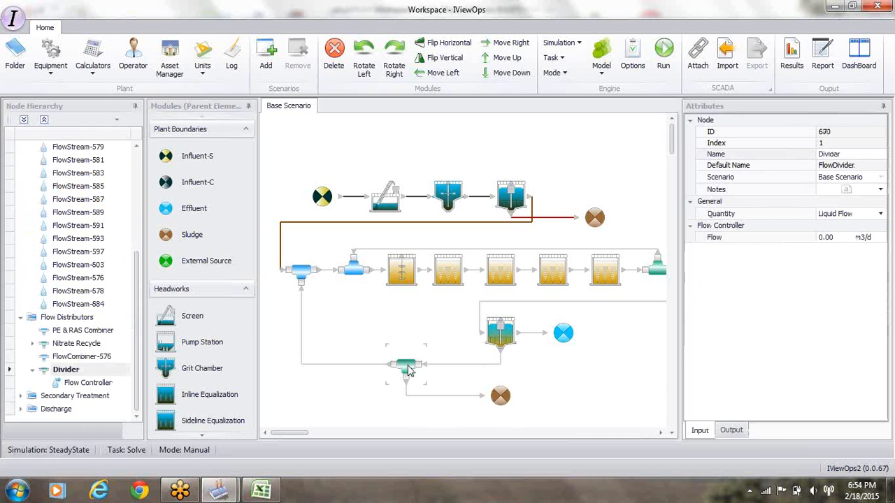
left_click(847, 155)
key("BackSpace")
key("BackSpace")
key("BackSpace")
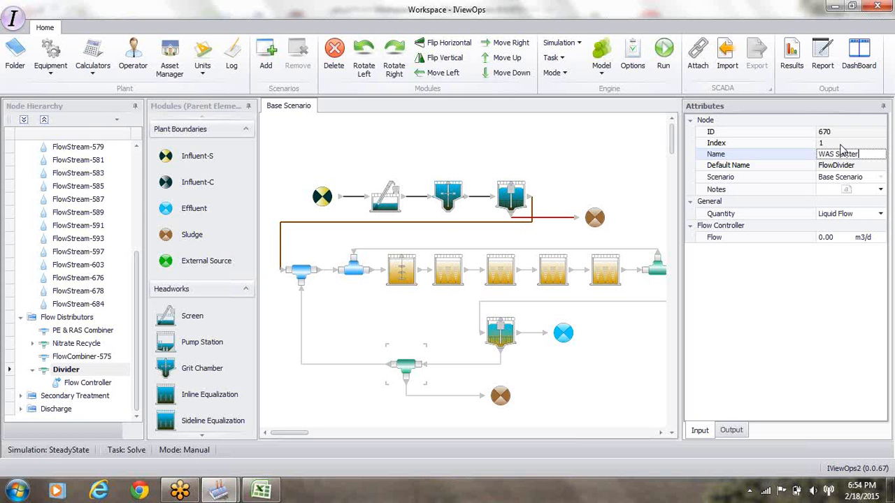
type("WAS Splitter")
key("Return")
Step: Rename the WAS Splitter's flow controller as WAS Flow Controller
left_click(82, 318)
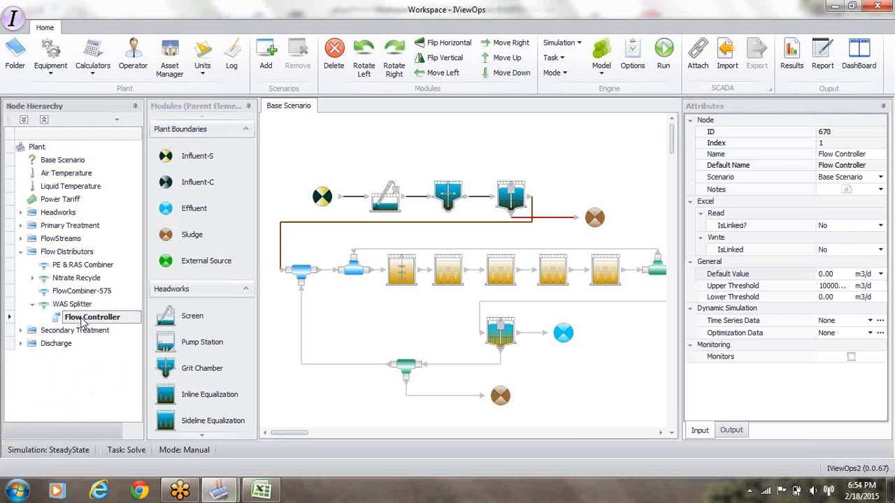
left_click(821, 156)
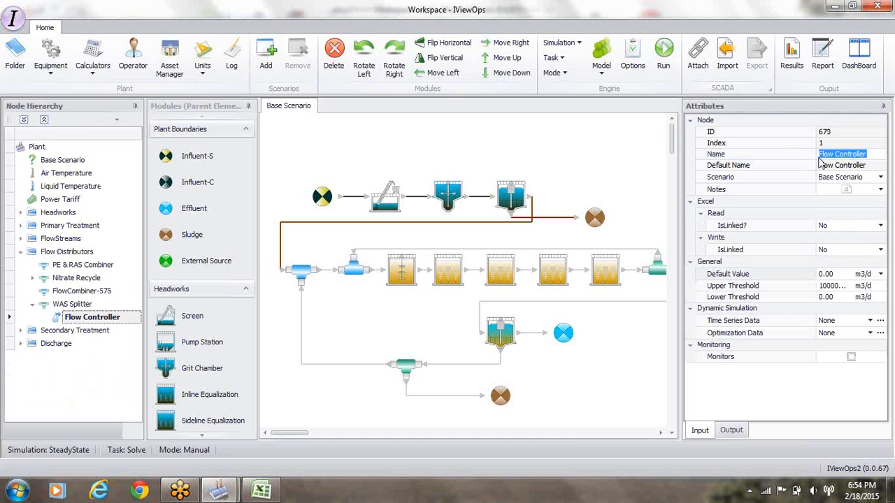
left_click(820, 154)
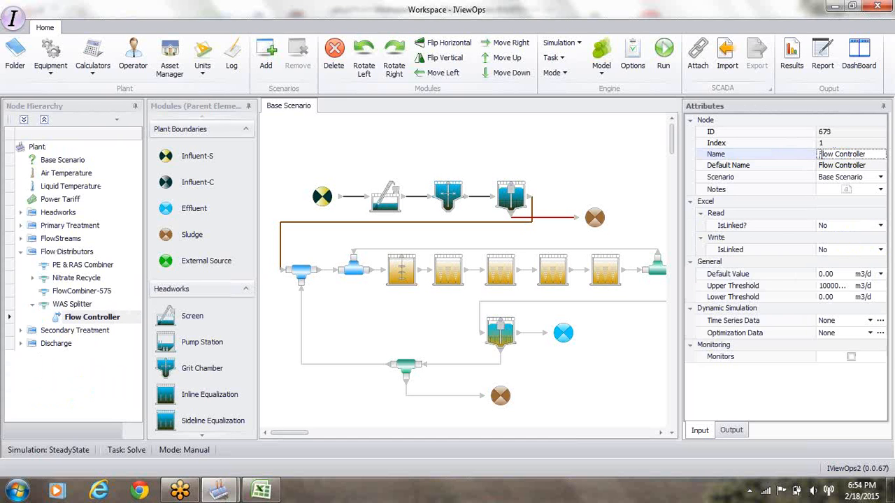
type("WAS")
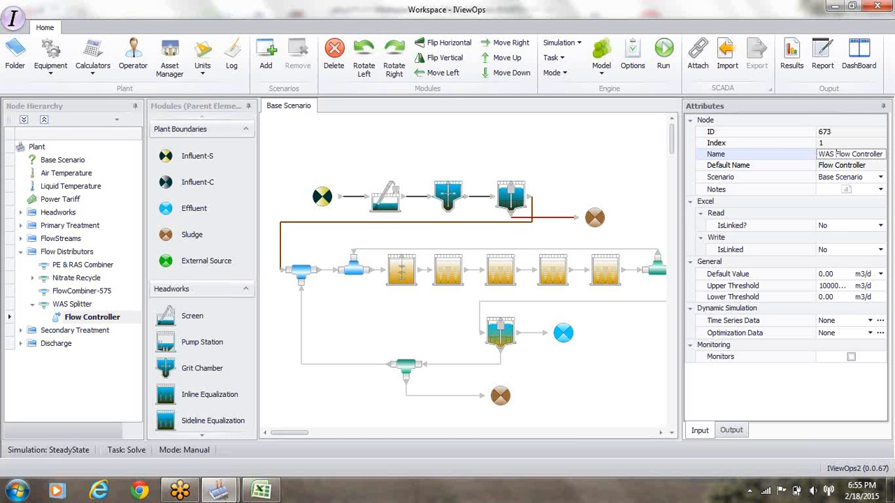
key("Return")
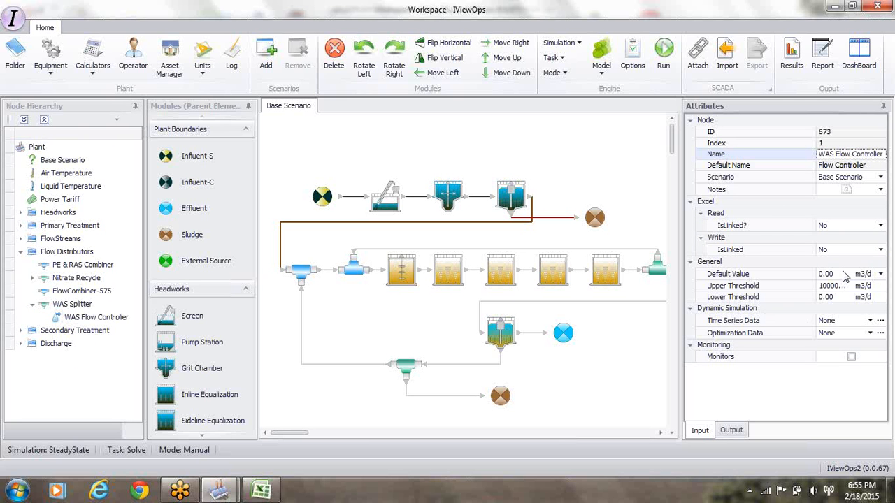
Step: Enable the WAS Flow Controller's Excel read link and point it to Sheet1 of Influent Pattern1.xlsx
left_click(880, 225)
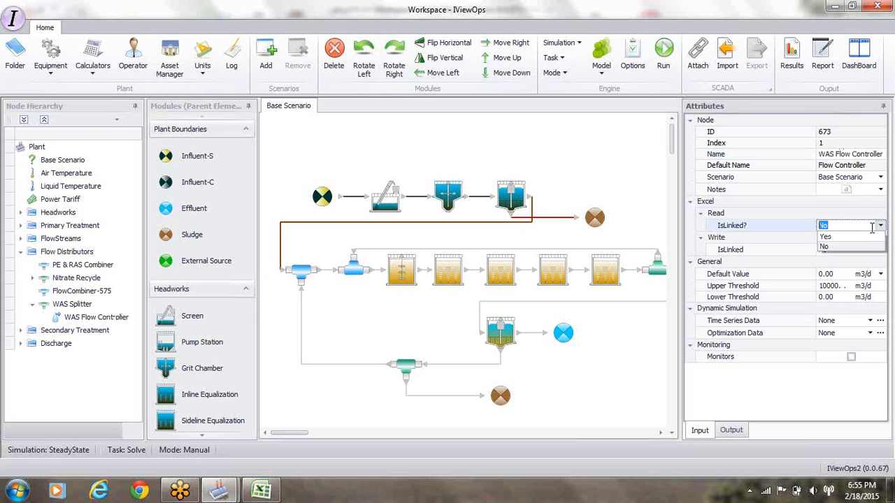
left_click(874, 238)
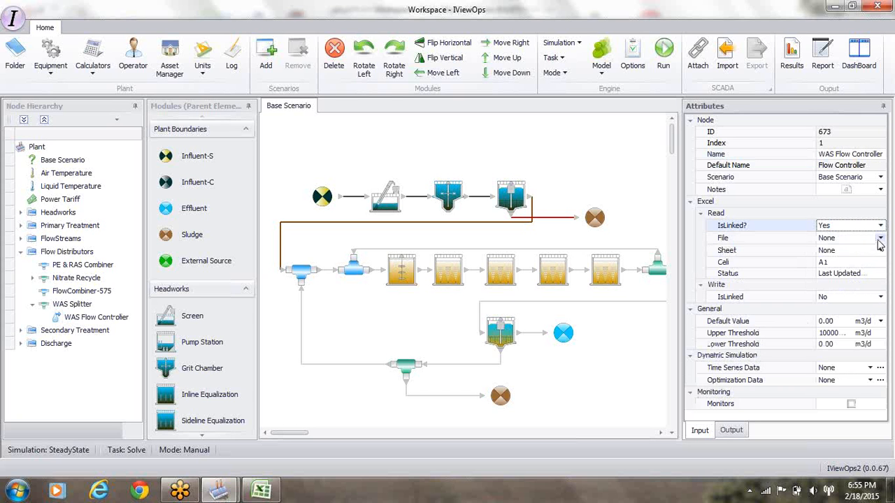
left_click(880, 238)
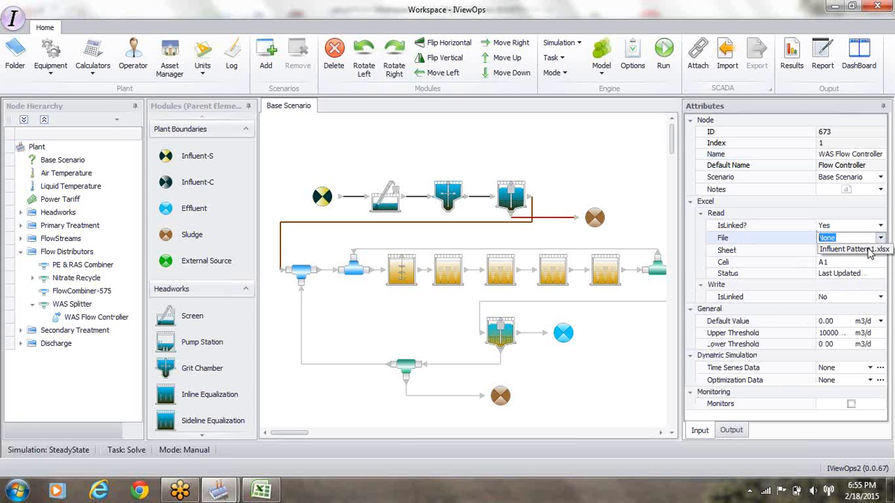
left_click(870, 250)
left_click(879, 251)
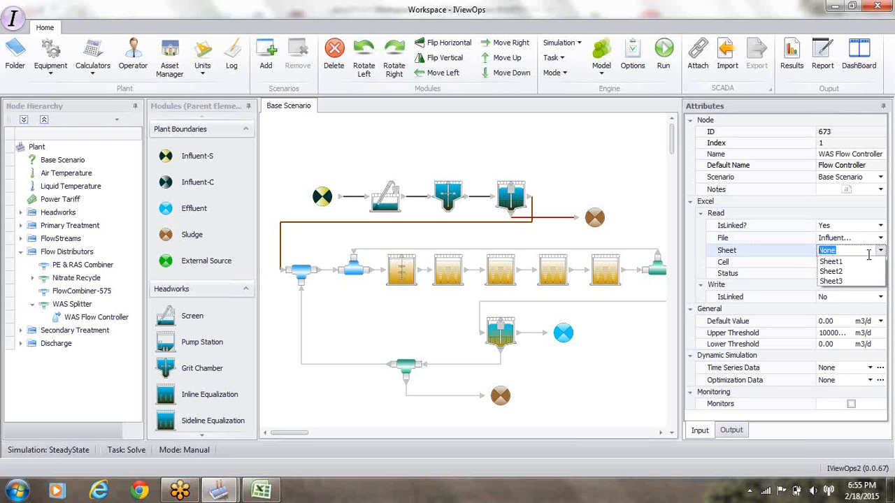
left_click(832, 261)
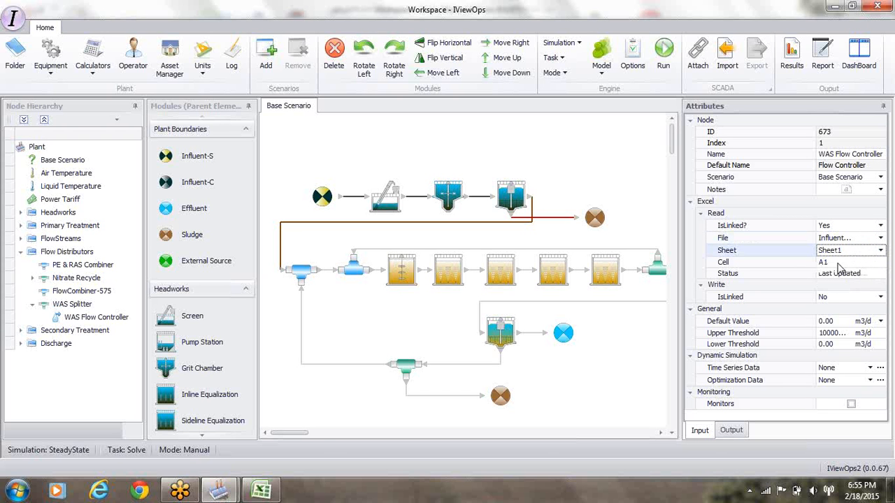
Step: Look up the 15-day average WAS flow in the Excel workbook, then set the WAS Flow Controller's default value to 116 m3/d and linked cell to G4
left_click(261, 491)
left_click(352, 154)
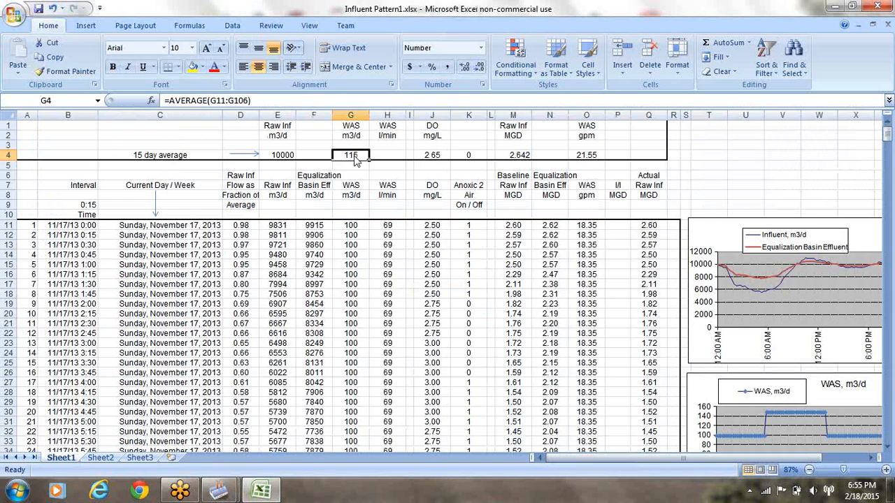
key("alt+Tab")
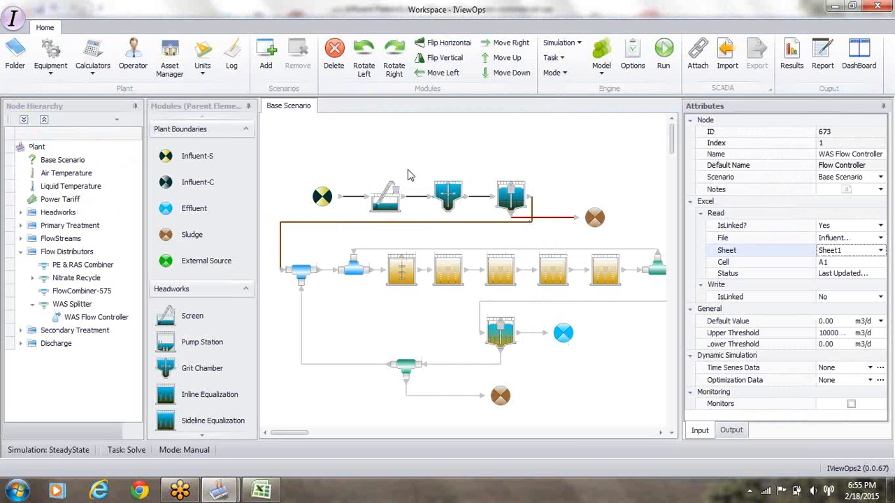
left_click(835, 322)
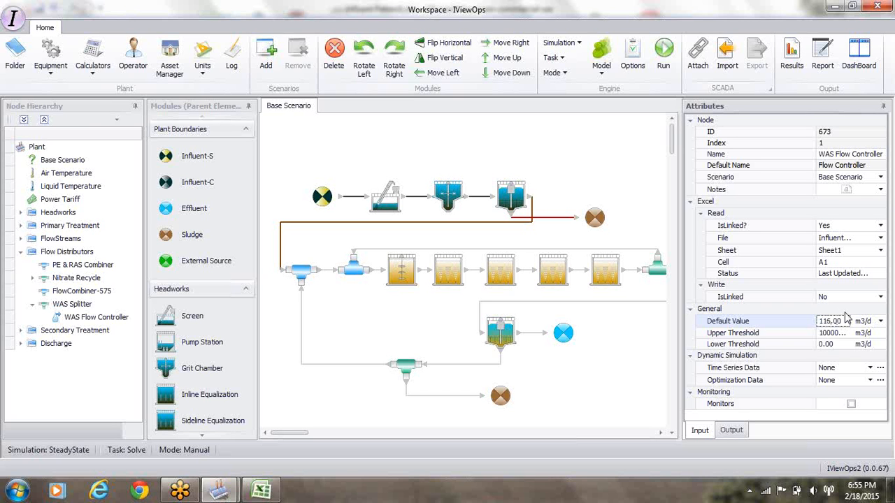
left_click(833, 262)
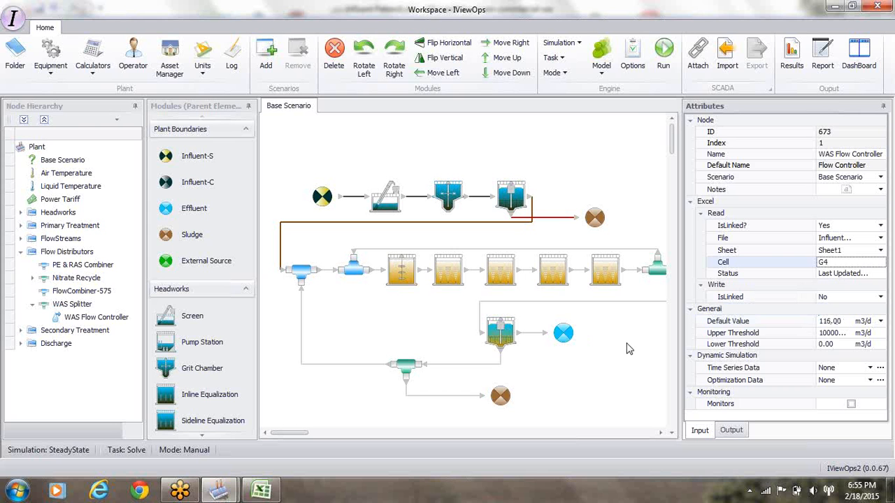
Step: Import the linked Excel data into the model so the WAS flow updates from the workbook
left_click(725, 53)
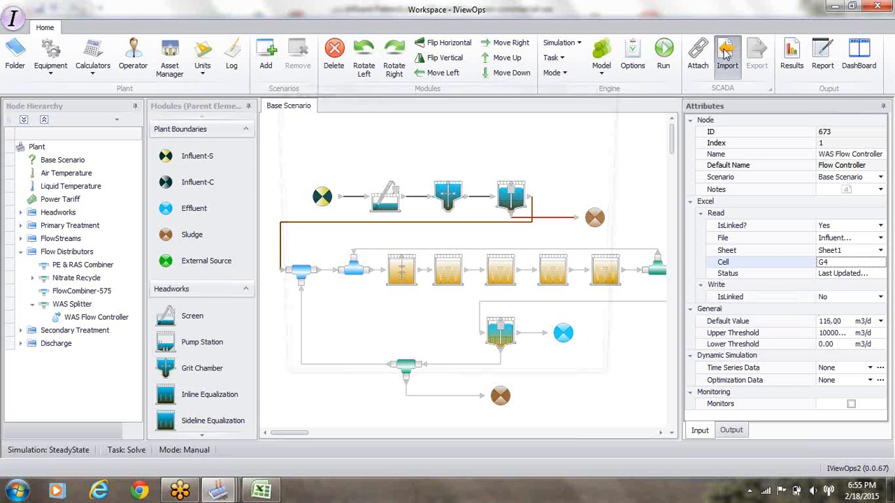
left_click(549, 358)
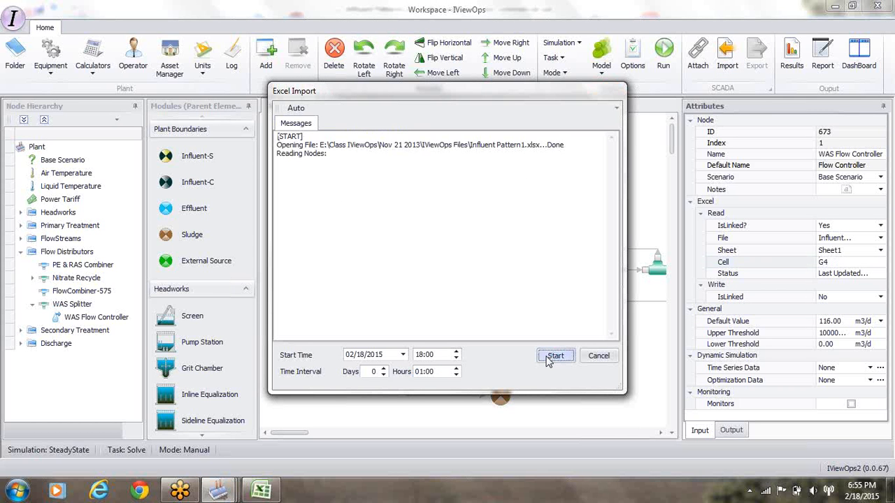
left_click(607, 89)
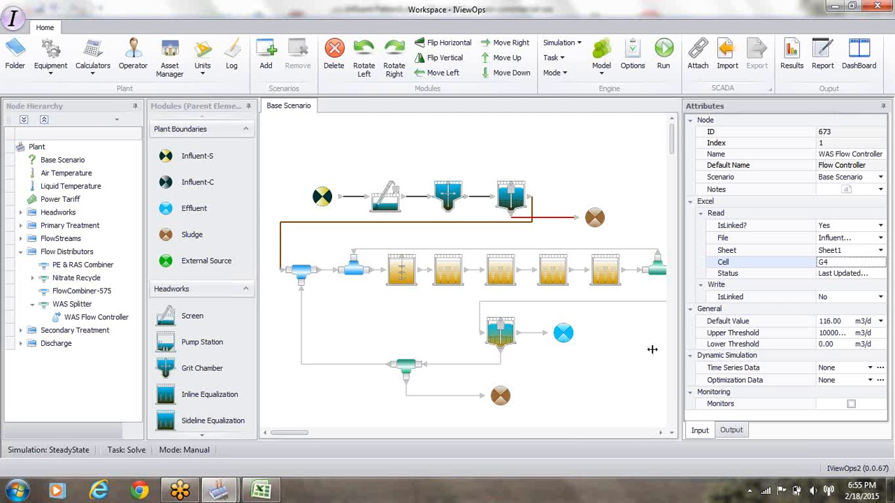
Step: Compare the WAS Splitter and WAS Flow Controller flow values with the 15-day WAS average in the Excel workbook
left_click_drag(651, 348, 651, 350)
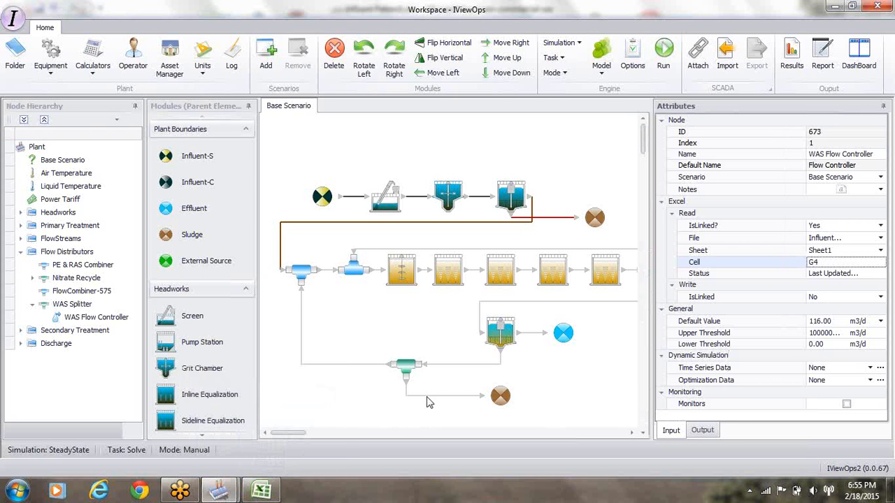
left_click(408, 376)
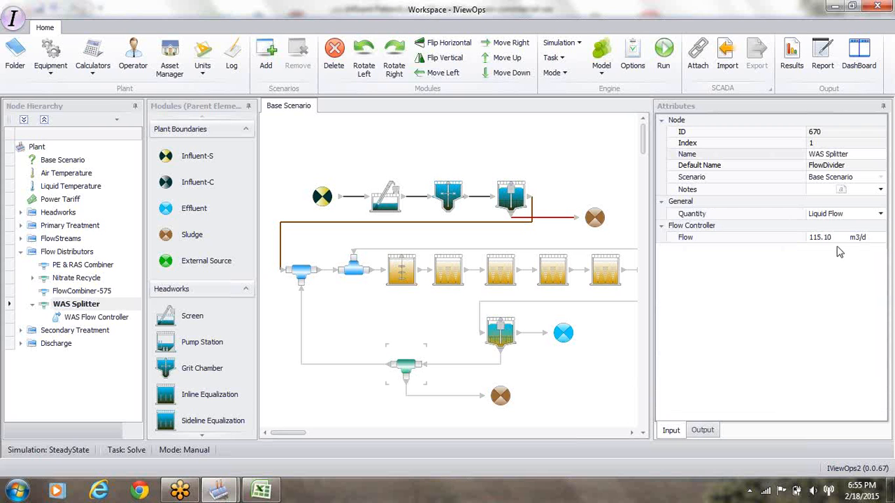
left_click(104, 318)
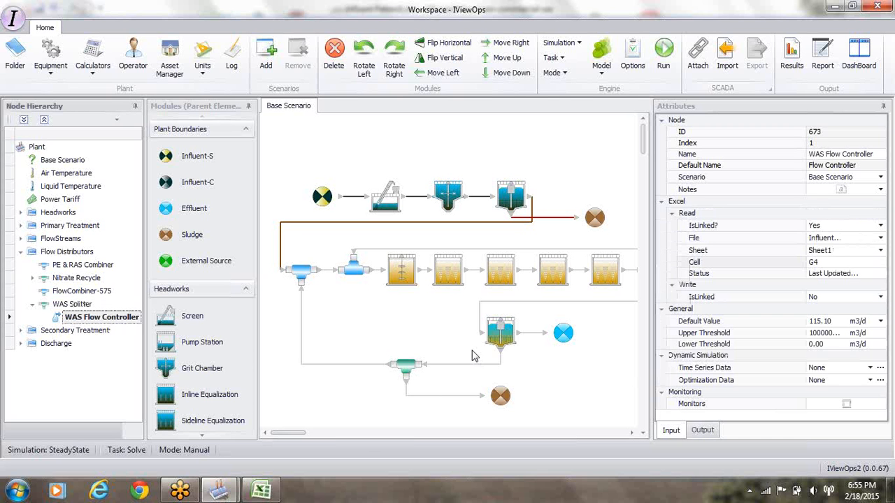
left_click(262, 491)
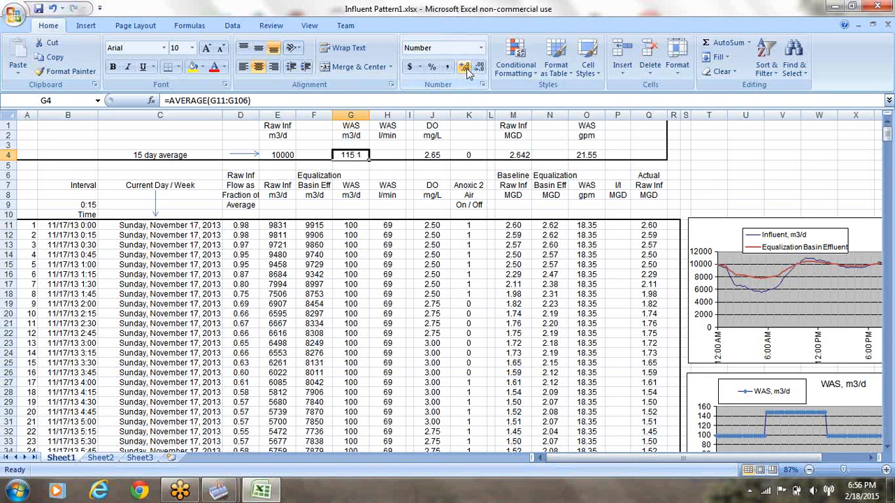
left_click(220, 492)
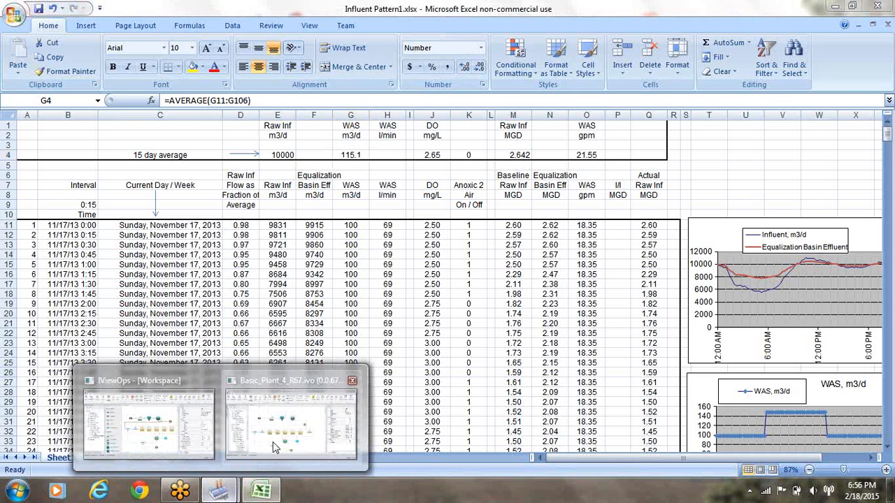
left_click(273, 442)
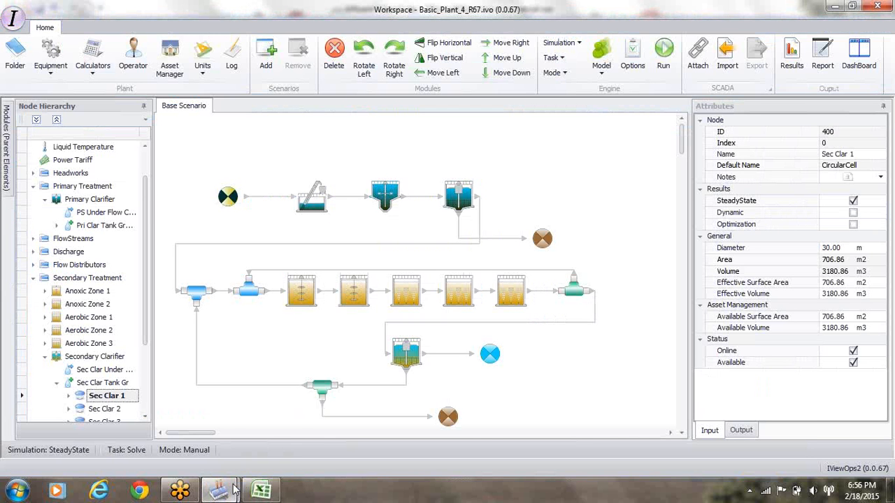
mouse_move(234, 491)
left_click(200, 439)
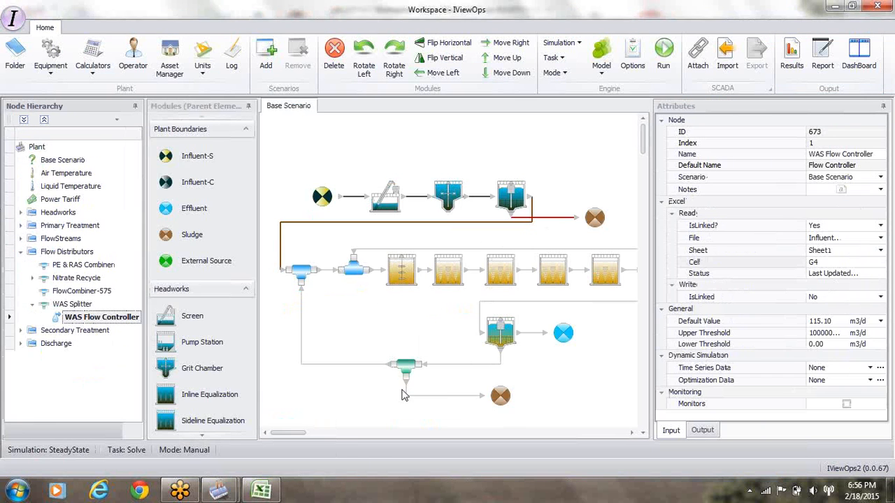
left_click(404, 373)
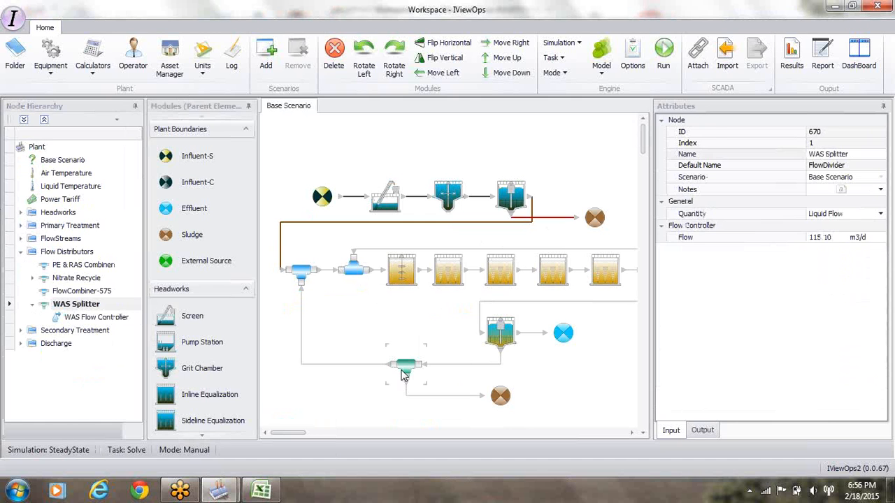
Step: Set the default value of the Secondary Clarifier's Under Flow Controller to 5000 m3/d
left_click(502, 334)
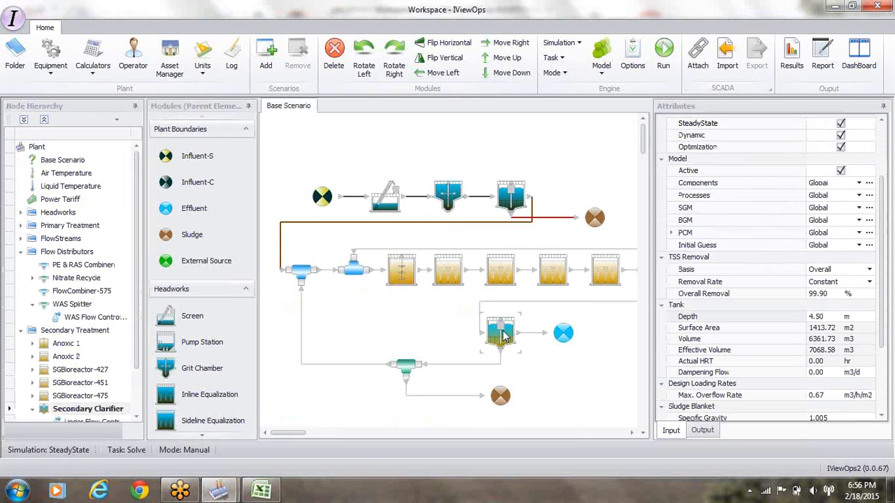
left_click_drag(137, 358, 133, 397)
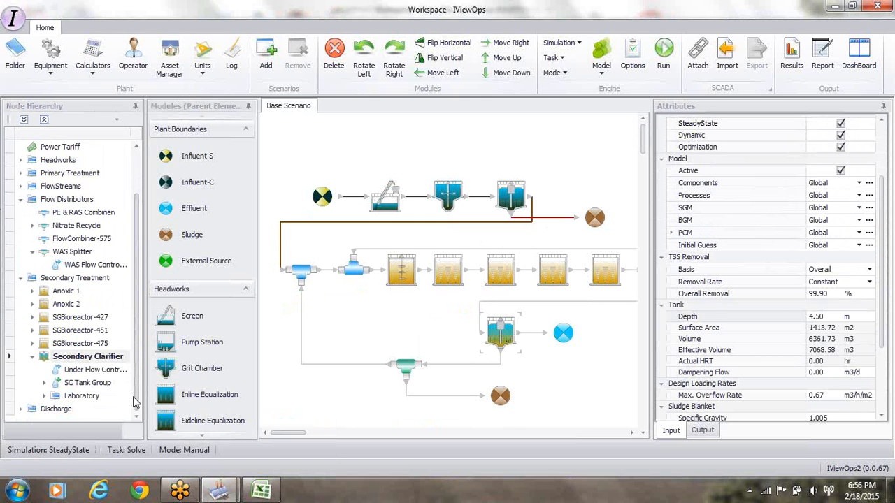
left_click(92, 372)
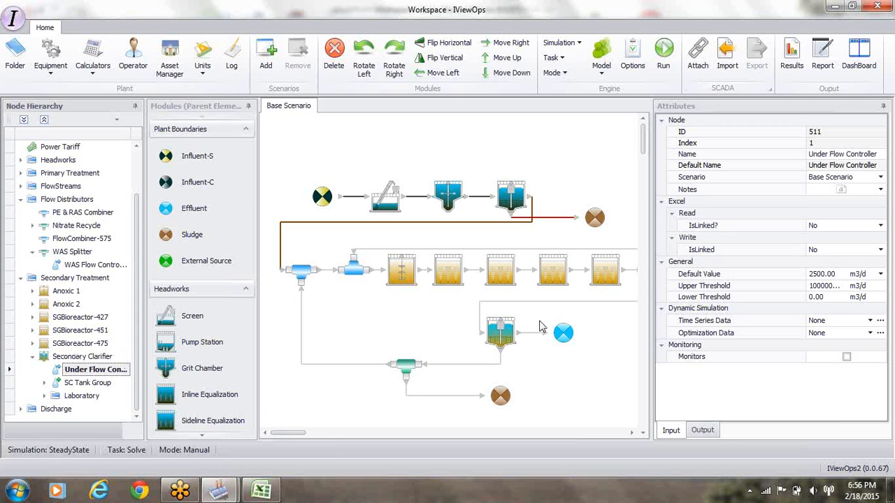
left_click(817, 277)
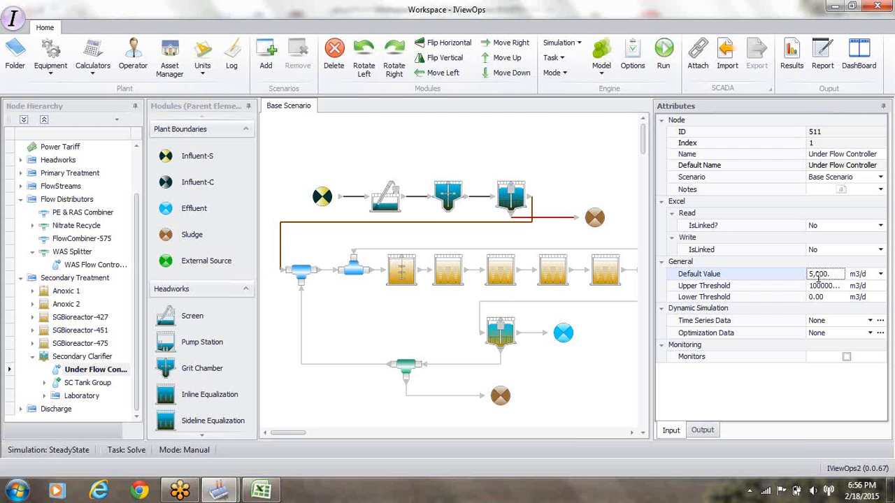
left_click(262, 490)
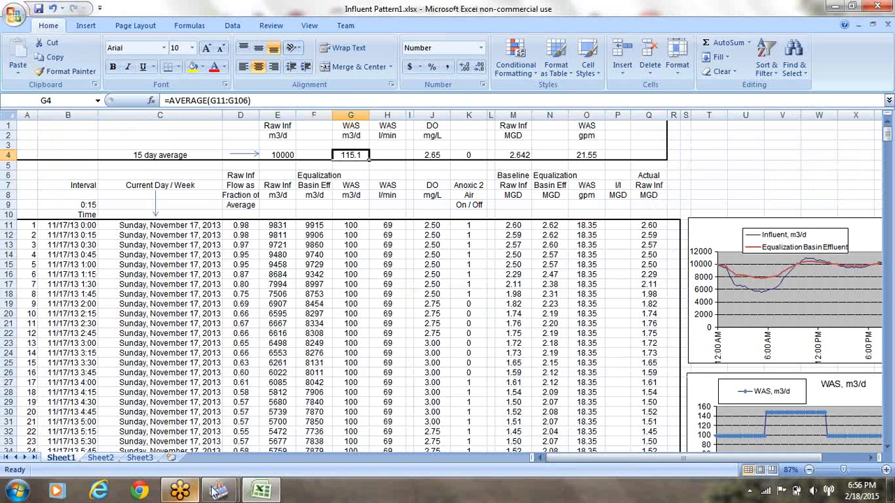
mouse_move(220, 491)
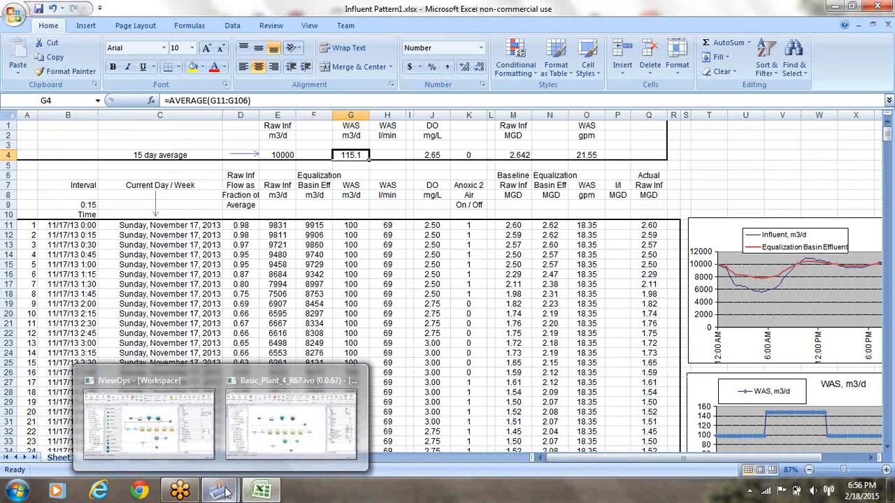
left_click(182, 447)
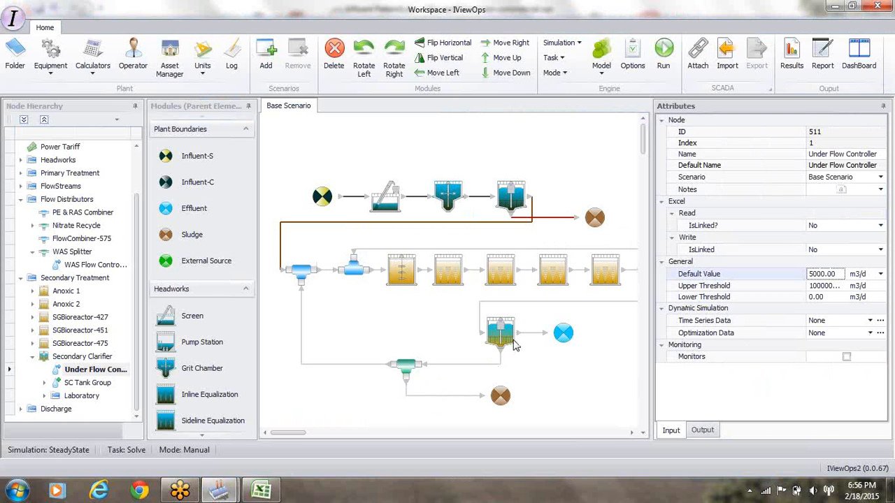
Step: Set the default value of the USVI Controller in the Secondary Clarifier's Laboratory group to 110 ml/g
left_click(409, 375)
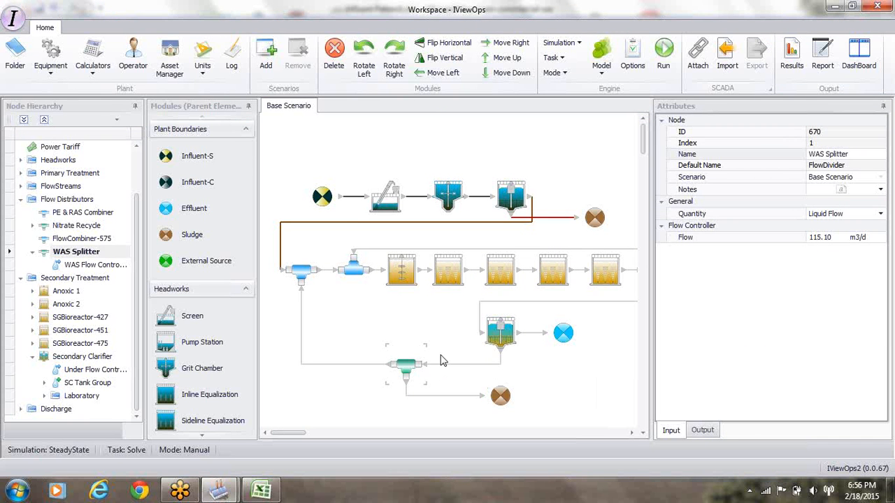
left_click(507, 337)
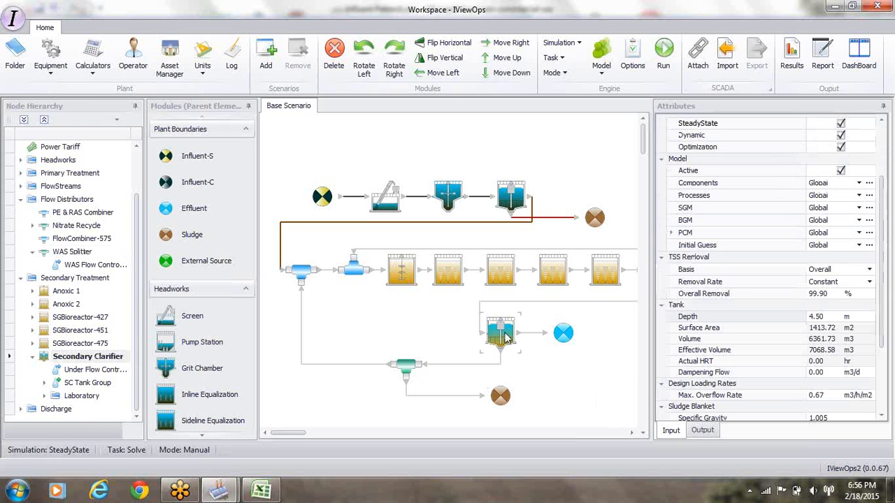
left_click(45, 396)
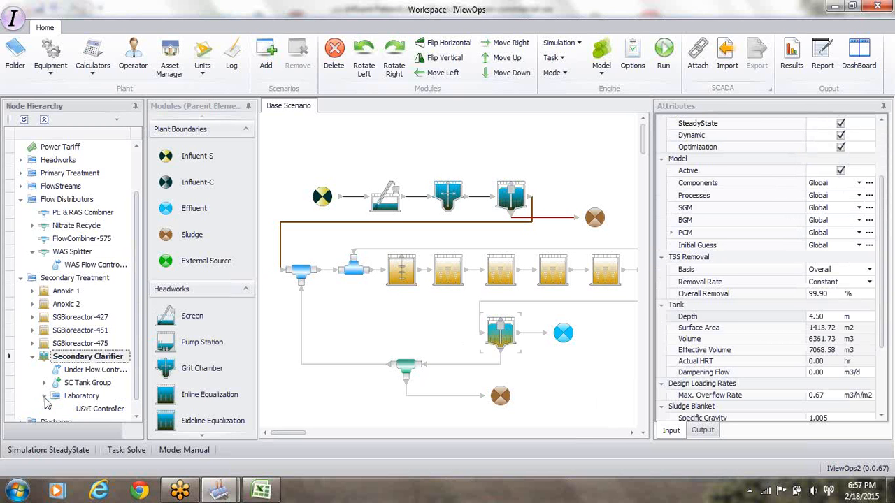
left_click(99, 411)
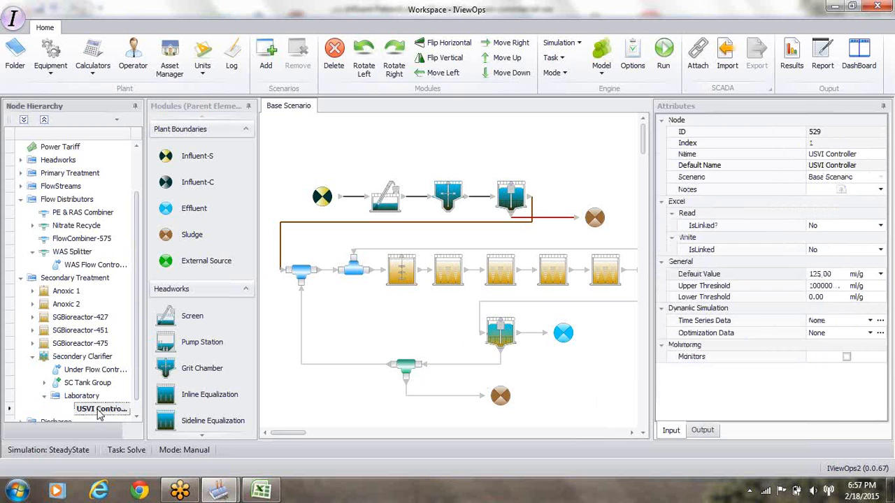
left_click(822, 275)
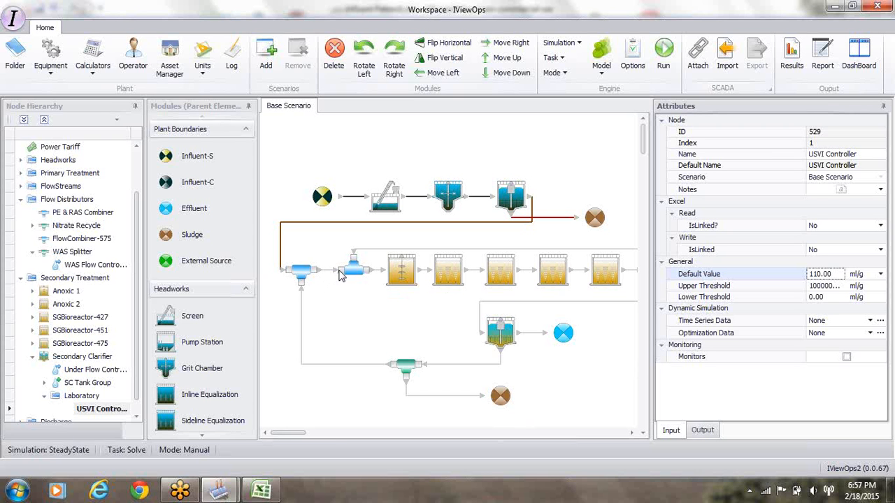
Step: Enable dynamic results for the flow stream from the Secondary Clarifier to the WAS Splitter and set its color to 192, 64, 0
left_click(475, 365)
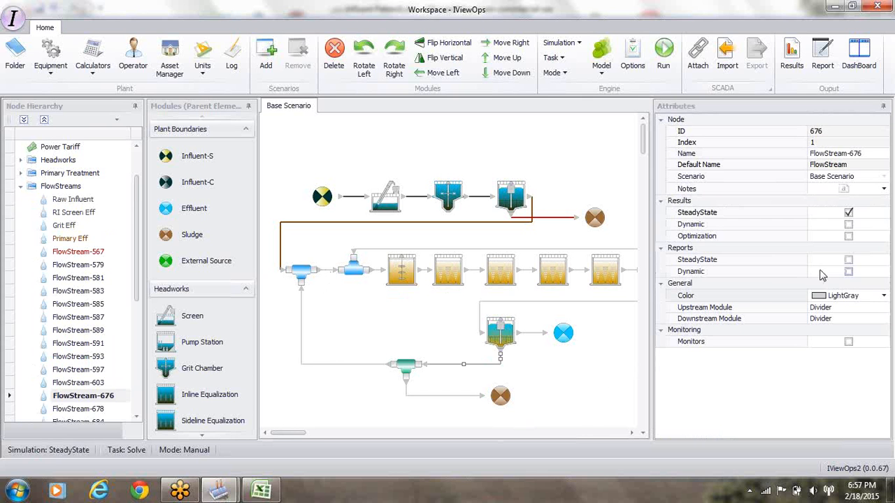
left_click(849, 225)
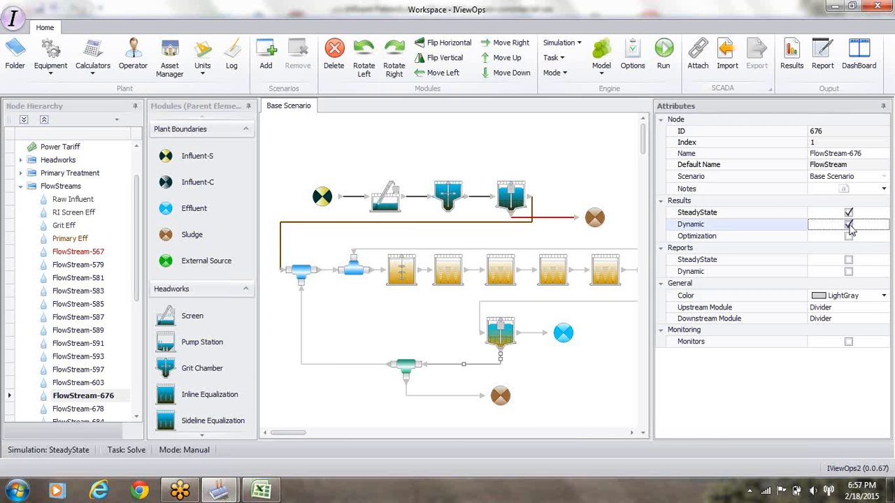
left_click(662, 287)
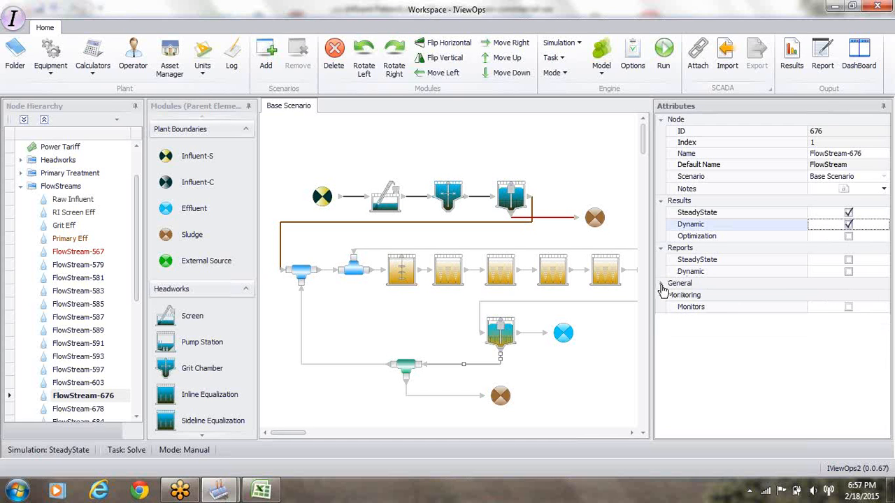
left_click(661, 287)
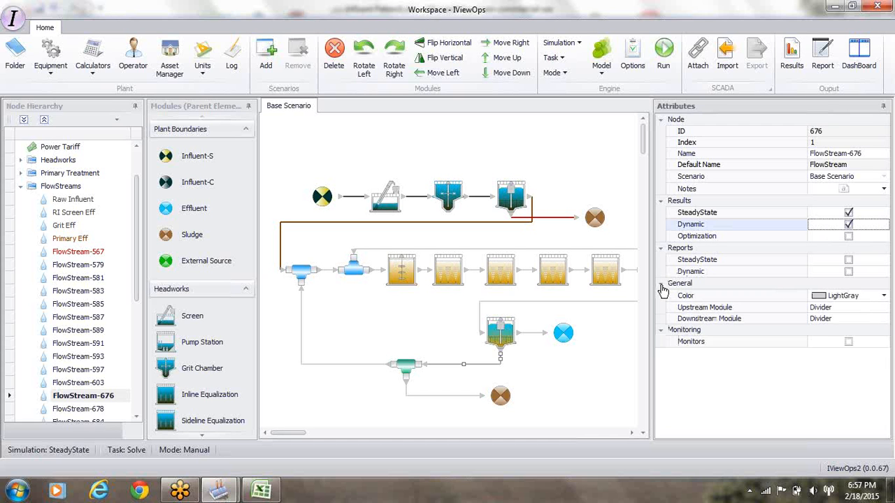
left_click(884, 296)
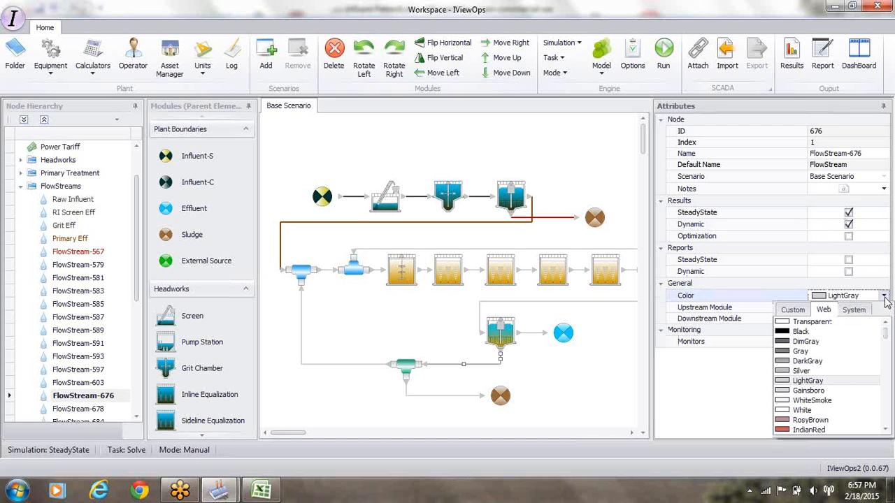
left_click(795, 311)
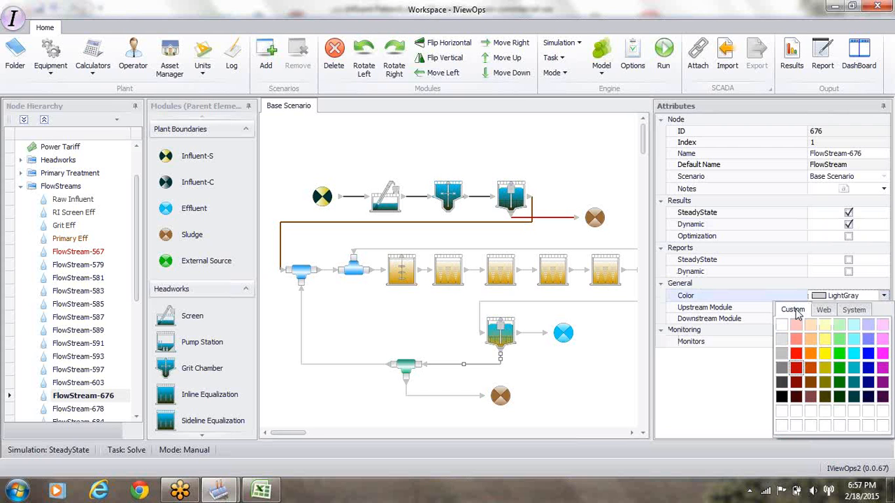
left_click(812, 368)
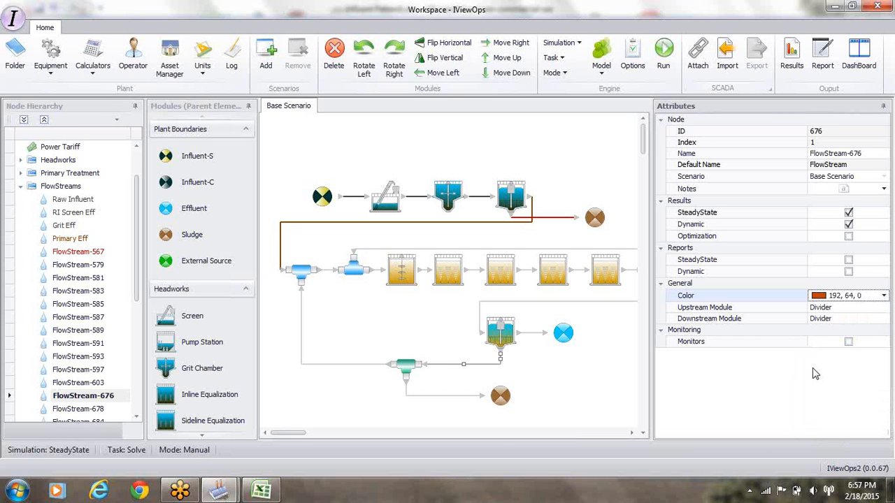
Step: Set the color of the return flow stream from the WAS Splitter to the PE & RAS Combiner to 192, 64, 0
left_click(342, 364)
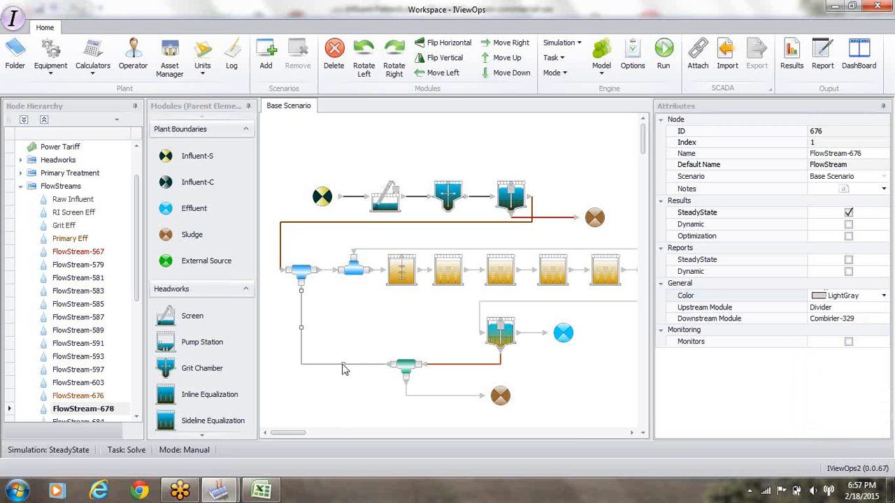
left_click(884, 296)
left_click(791, 310)
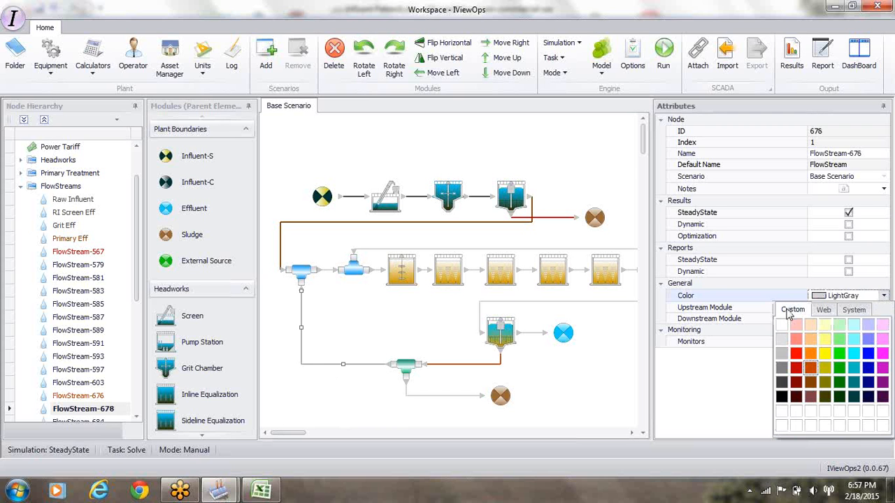
left_click(810, 369)
Step: Set the color of the flow stream from the WAS Splitter to the sludge outlet to 192, 64, 0
left_click(456, 396)
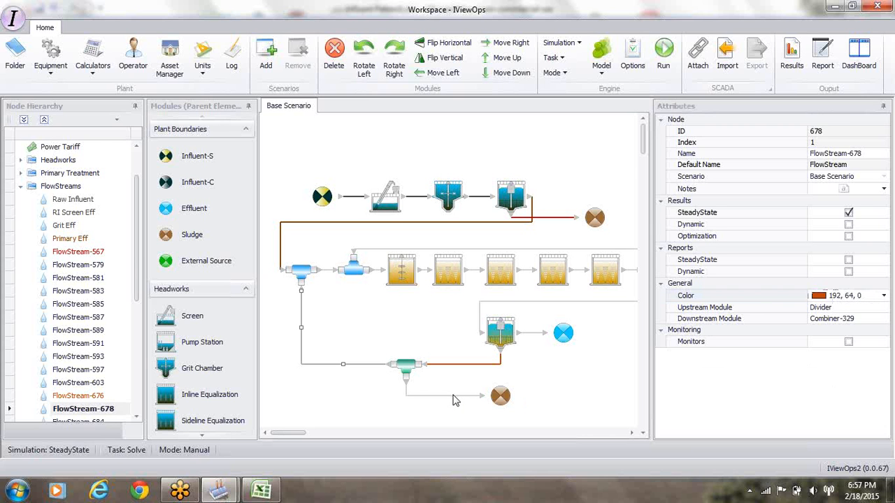
left_click(884, 297)
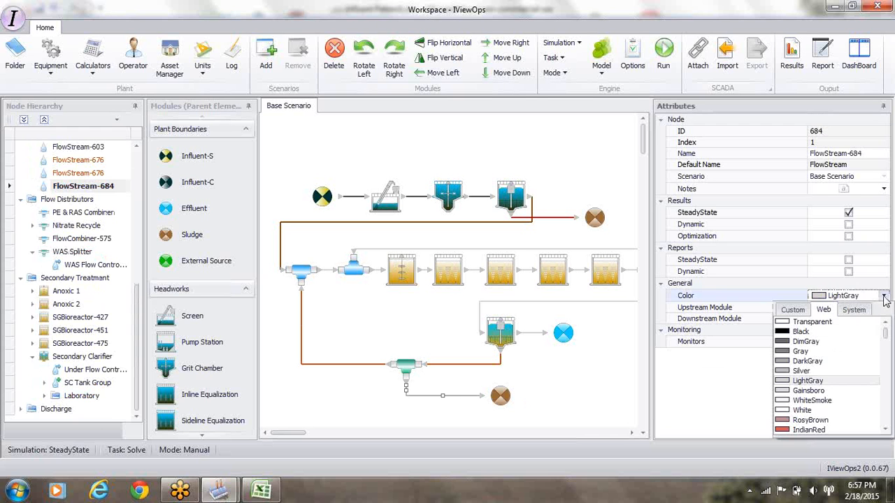
left_click(794, 312)
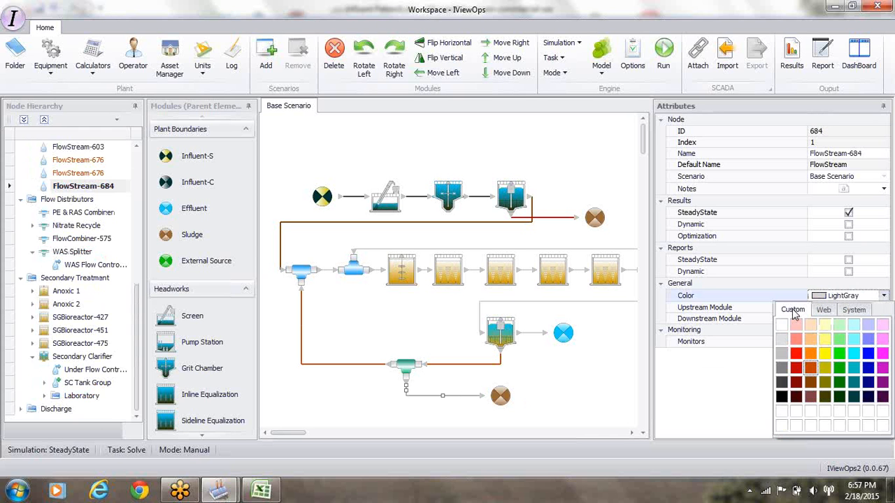
left_click(810, 369)
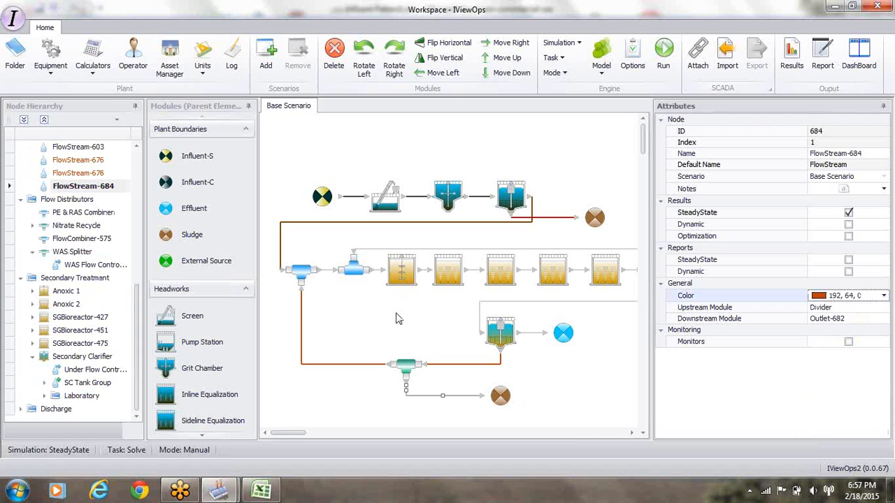
Step: Rename the flow stream from the Secondary Clarifier to the WAS Splitter as SC Clar Underflow
left_click(489, 371)
left_click(488, 370)
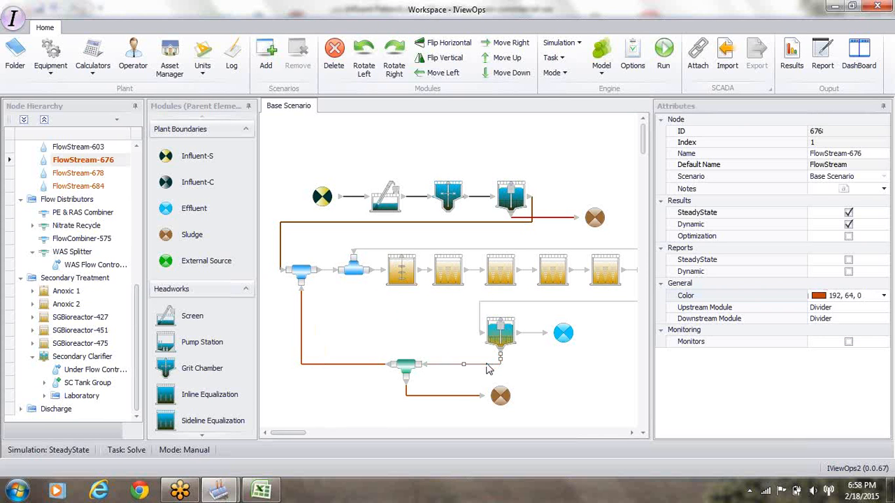
left_click(865, 155)
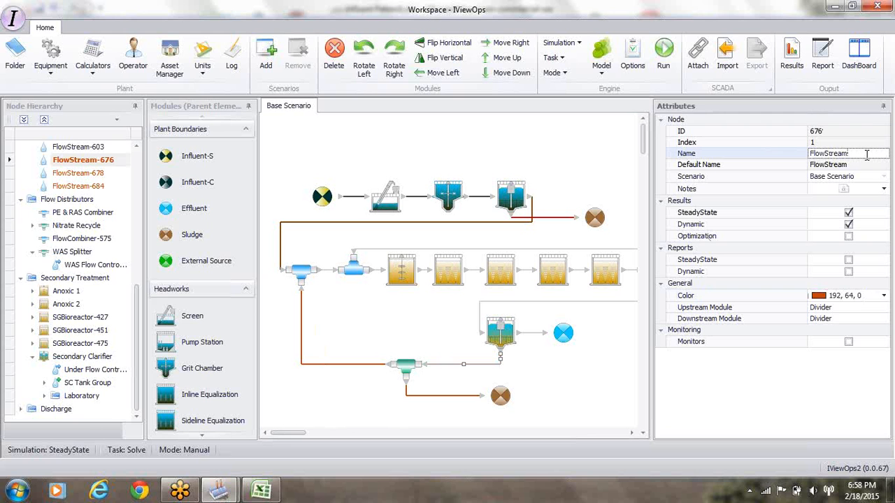
key("BackSpace")
key("BackSpace")
key("BackSpace")
key("BackSpace")
key("BackSpace")
key("BackSpace")
key("BackSpace")
key("BackSpace")
key("BackSpace")
key("BackSpace")
key("BackSpace")
type("SC Clar Underflow")
key("Return")
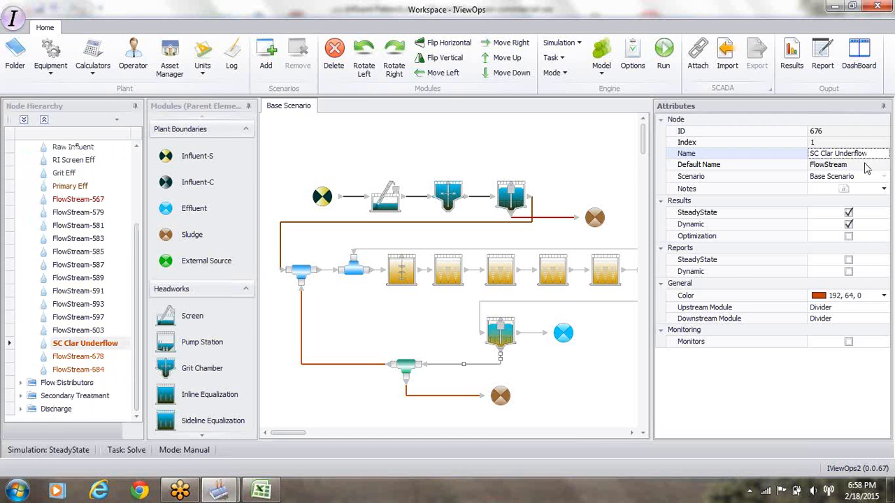
Step: Rename the return flow stream from the WAS Splitter to the PE & RAS Combiner as RAS
left_click(360, 369)
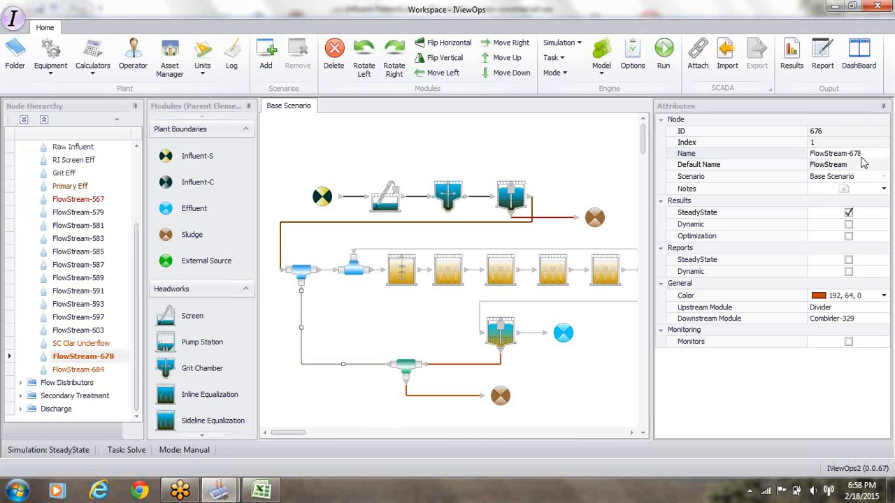
left_click(861, 157)
left_click_drag(862, 157, 751, 173)
type("RAS")
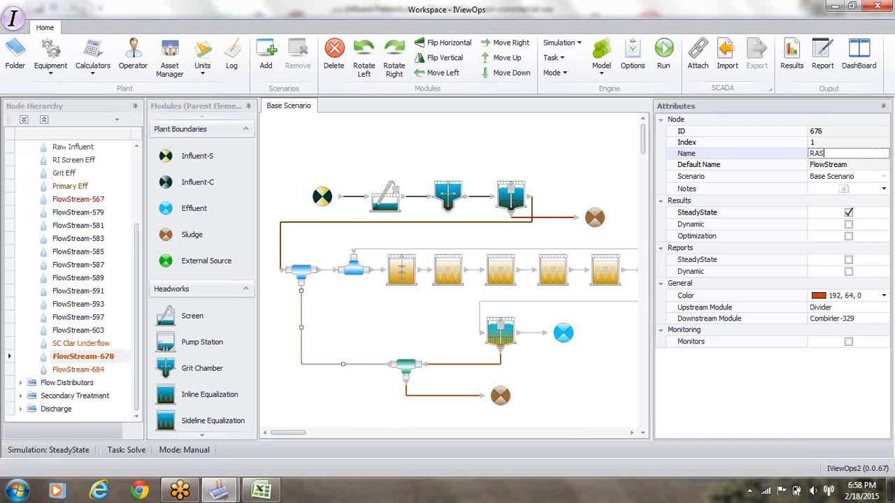
key("Return")
Step: Rename the flow stream from the Secondary Clarifier to the effluent outlet as Sec Effluent
left_click(529, 336)
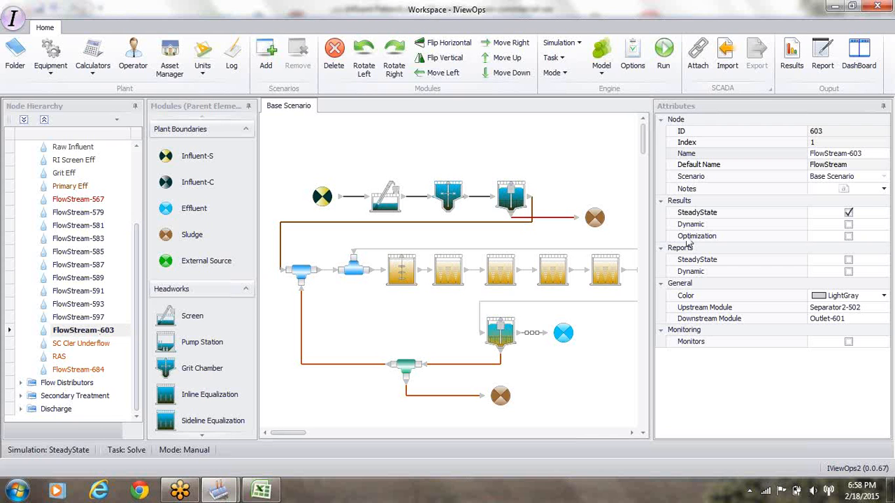
left_click(865, 155)
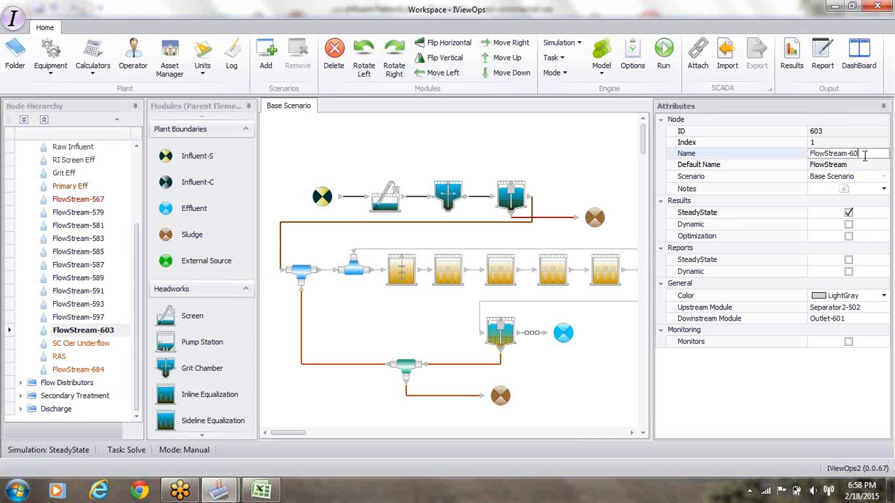
key("BackSpace")
key("BackSpace")
key("BackSpace")
key("BackSpace")
key("BackSpace")
key("BackSpace")
key("BackSpace")
key("BackSpace")
key("Return")
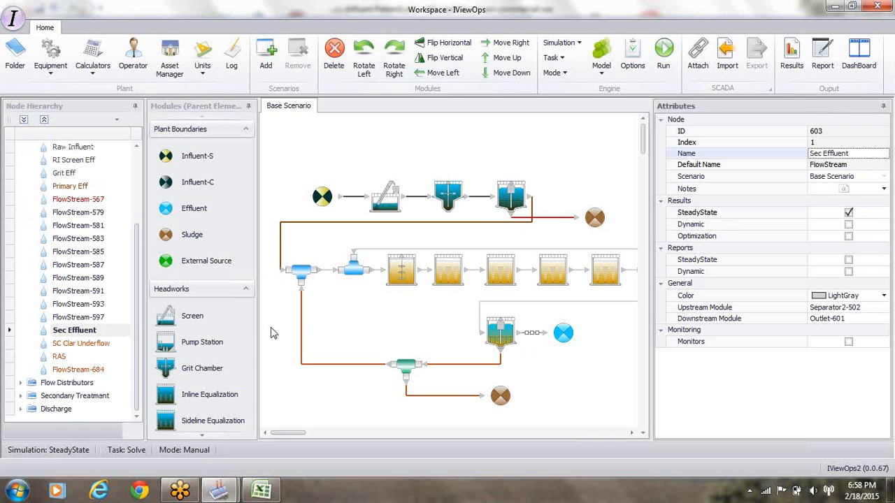
Step: Enable dynamic results for the Sec Effluent stream and set its color to 0, 128, 128
left_click(848, 224)
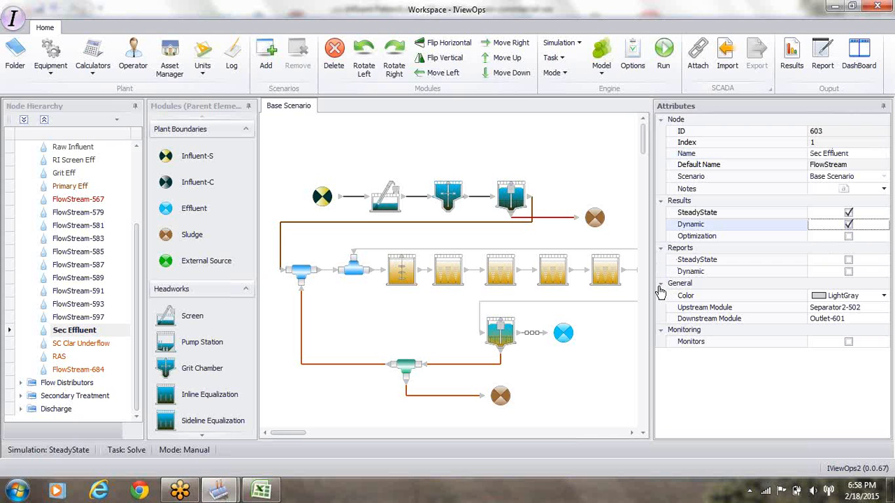
left_click(882, 297)
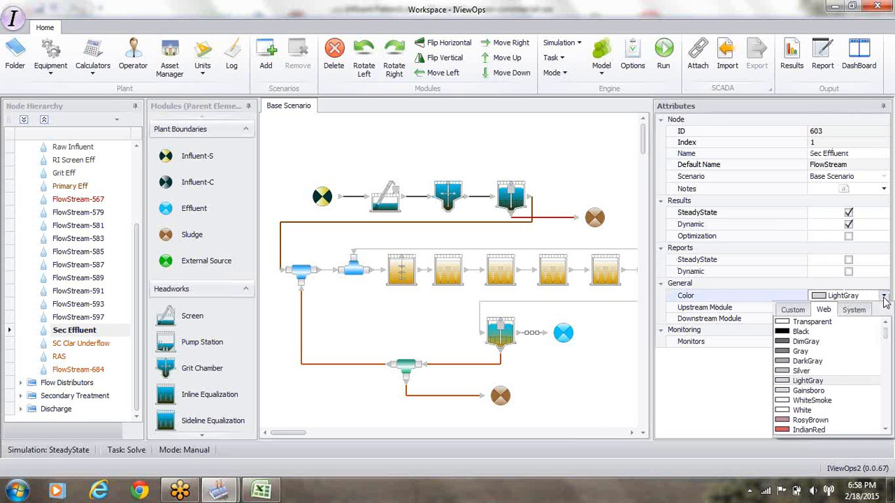
left_click(793, 311)
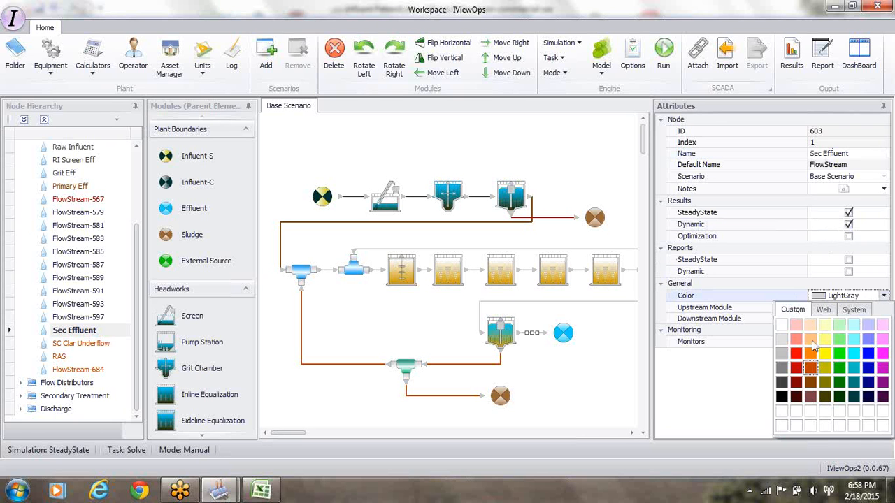
left_click(854, 381)
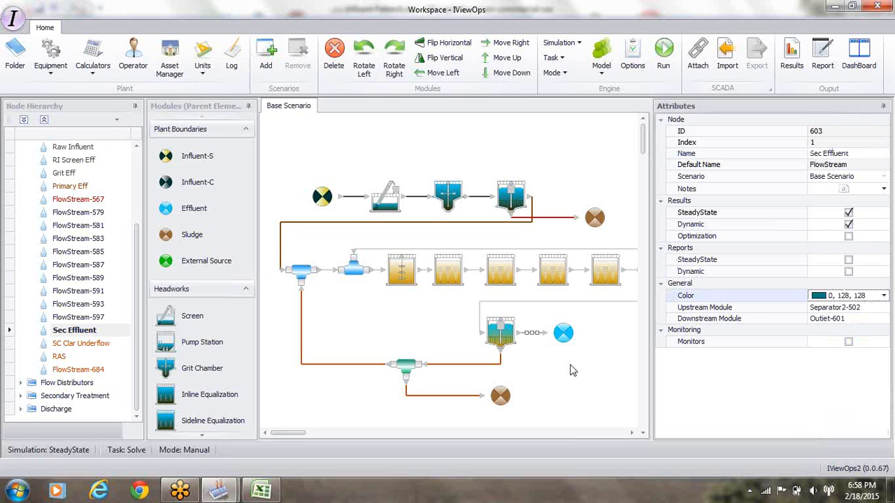
left_click(569, 370)
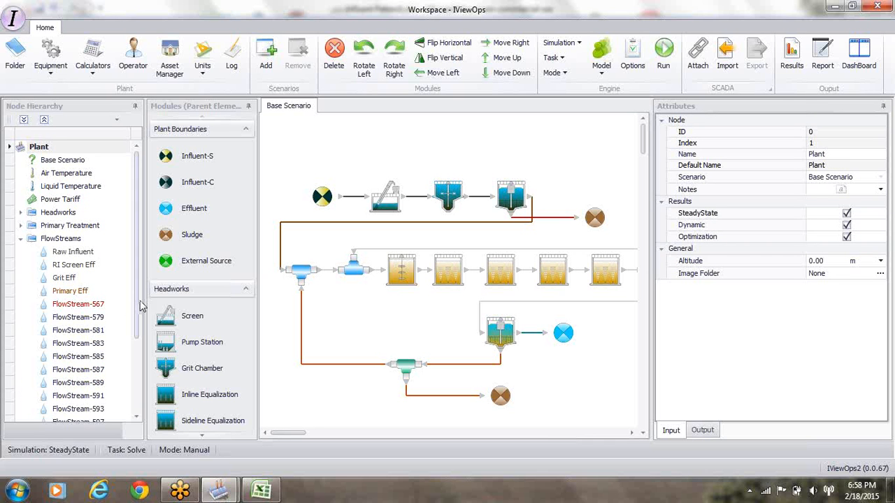
Step: Collapse the modules palette and narrow the node hierarchy to bring the whole plant layout into view
left_click_drag(139, 306, 133, 386)
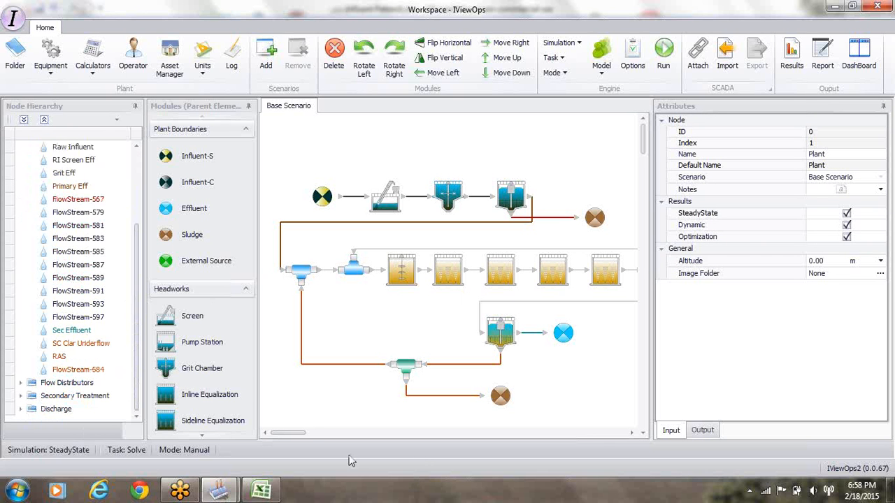
left_click_drag(300, 438, 419, 435)
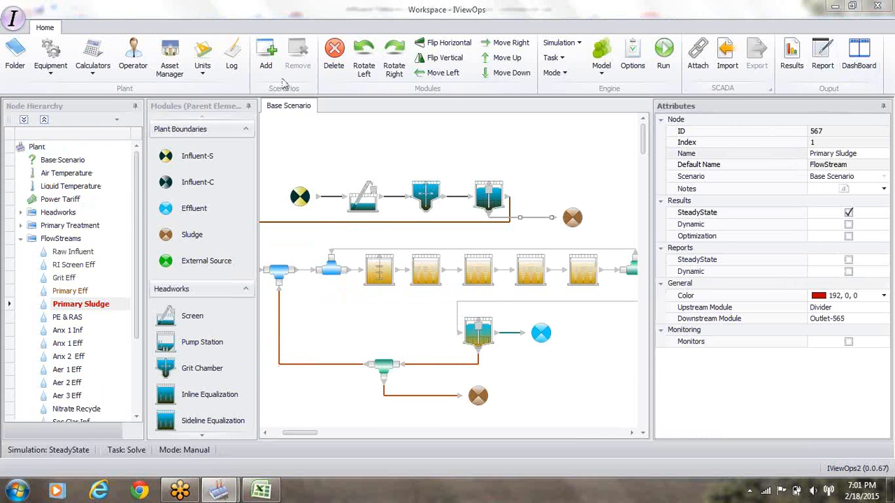
left_click(248, 107)
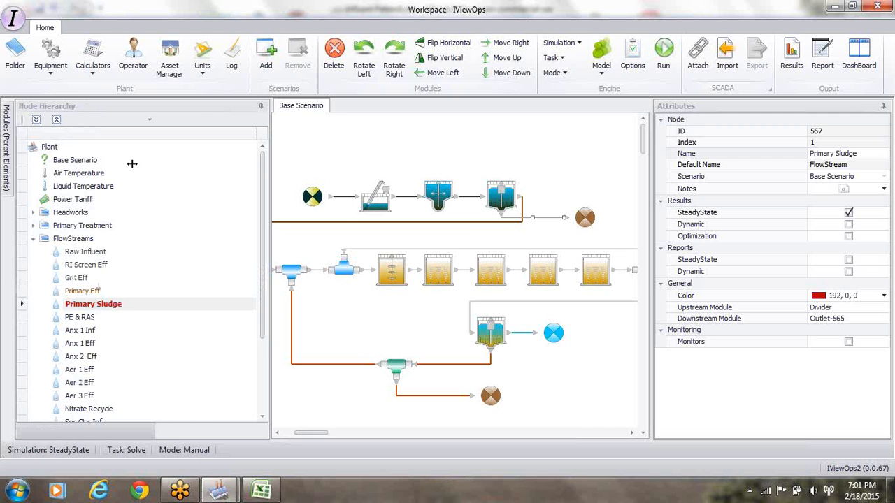
left_click_drag(132, 163, 131, 163)
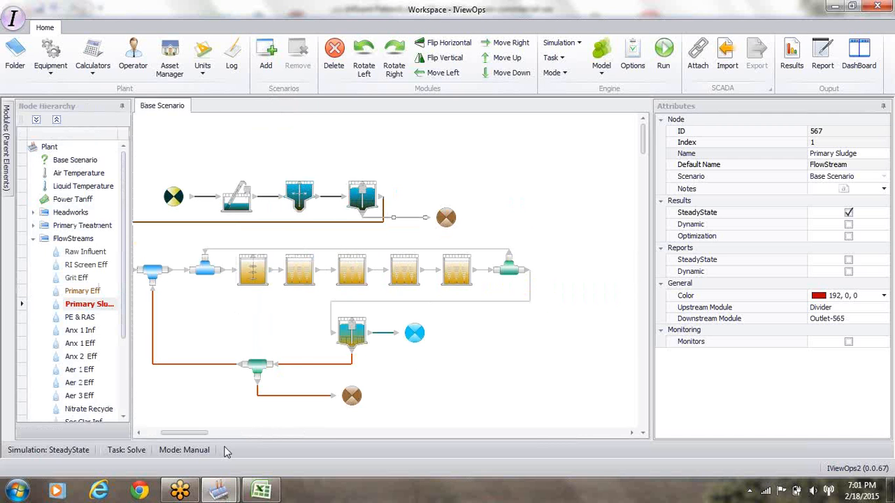
left_click(151, 433)
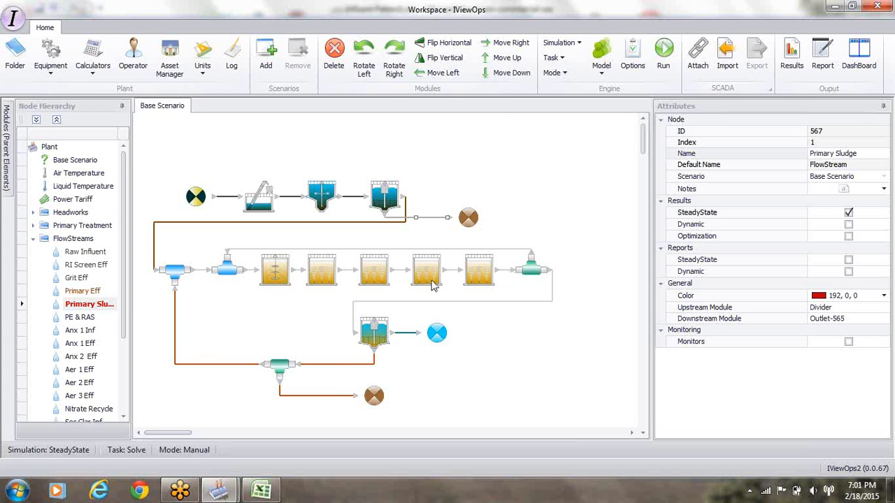
left_click_drag(126, 316, 126, 334)
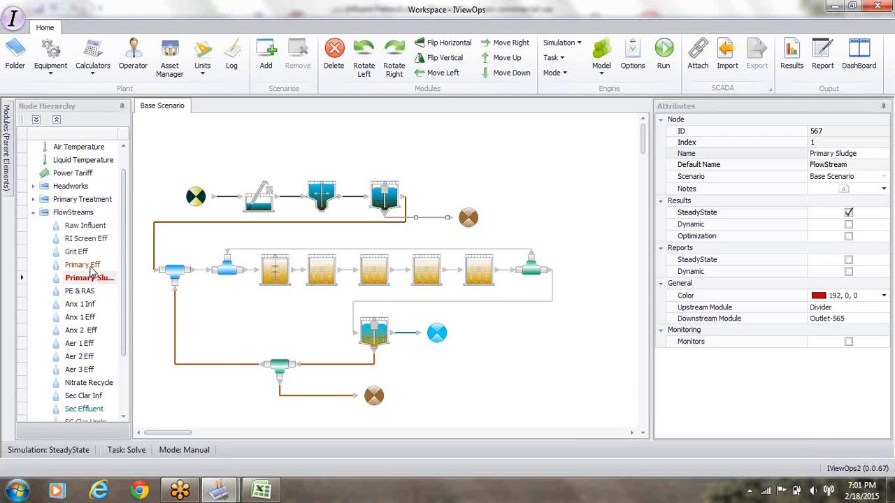
Step: Move the Nitrate Recycle stream directly below PE & RAS in the node hierarchy, and select the PE & RAS stream on the layout
left_click(95, 385)
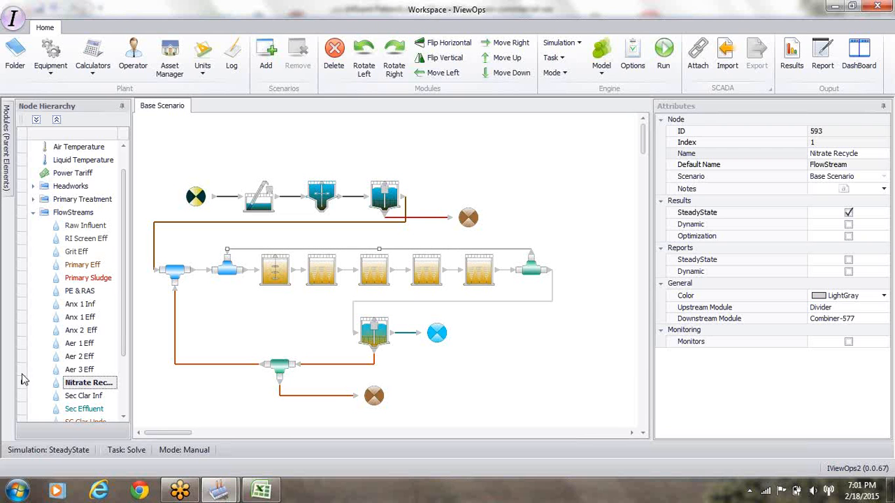
left_click_drag(22, 375, 23, 306)
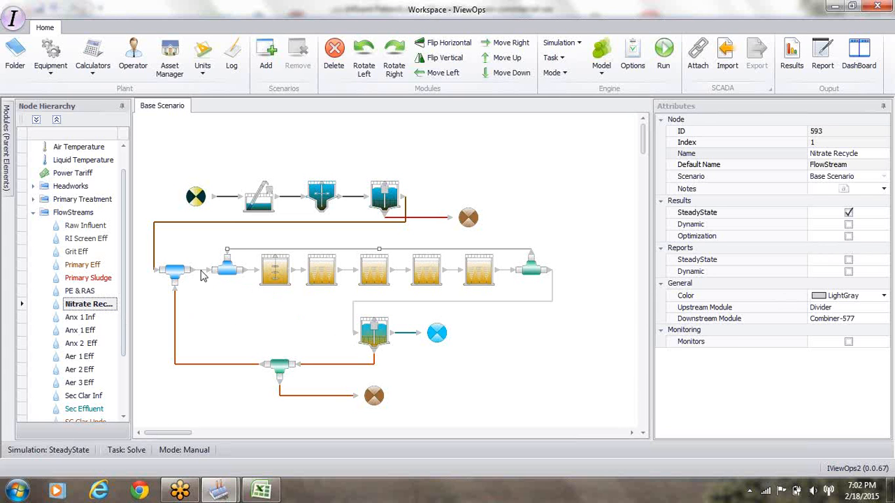
left_click(202, 274)
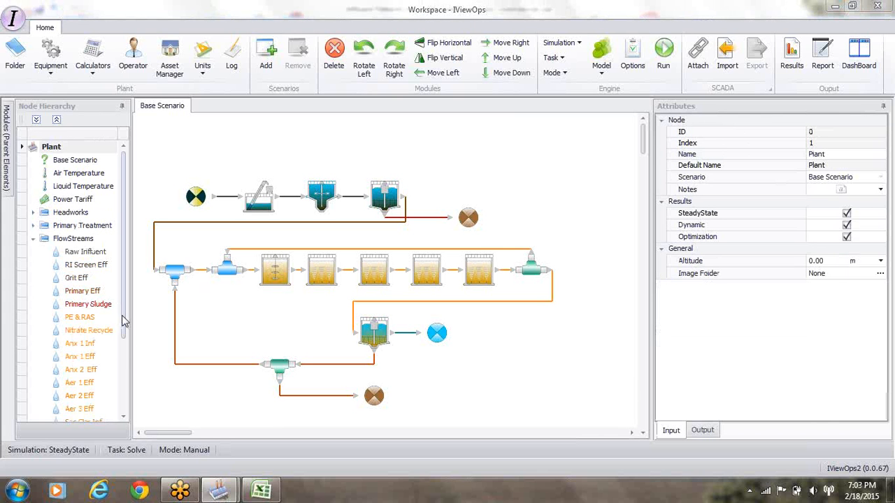
Step: Change the color of the WAS flow stream to dark red
left_click_drag(122, 316, 122, 383)
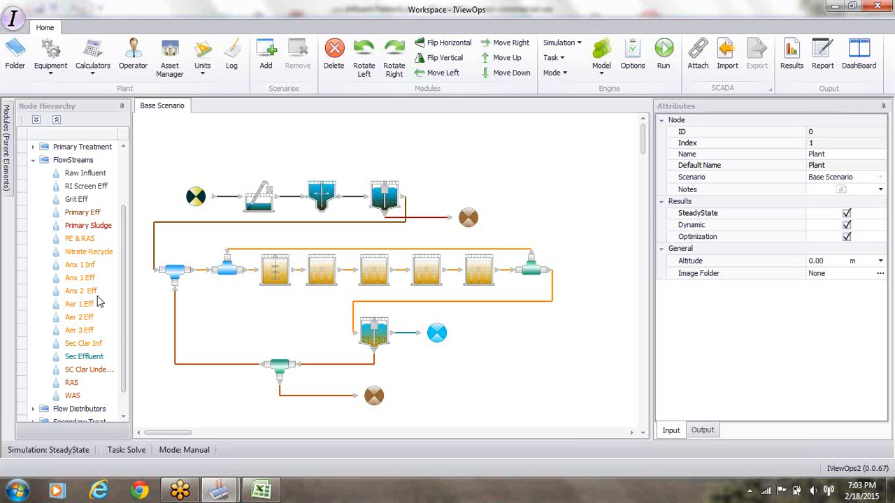
left_click(331, 397)
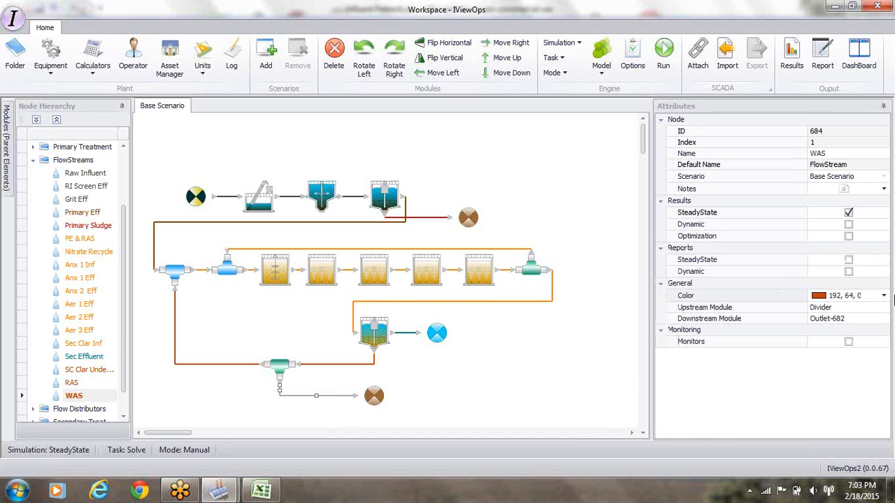
left_click(884, 296)
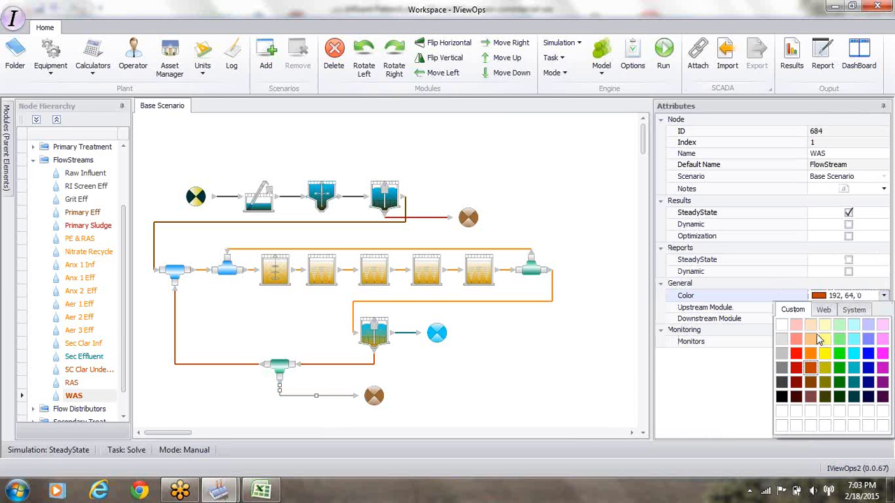
left_click(796, 382)
left_click(546, 373)
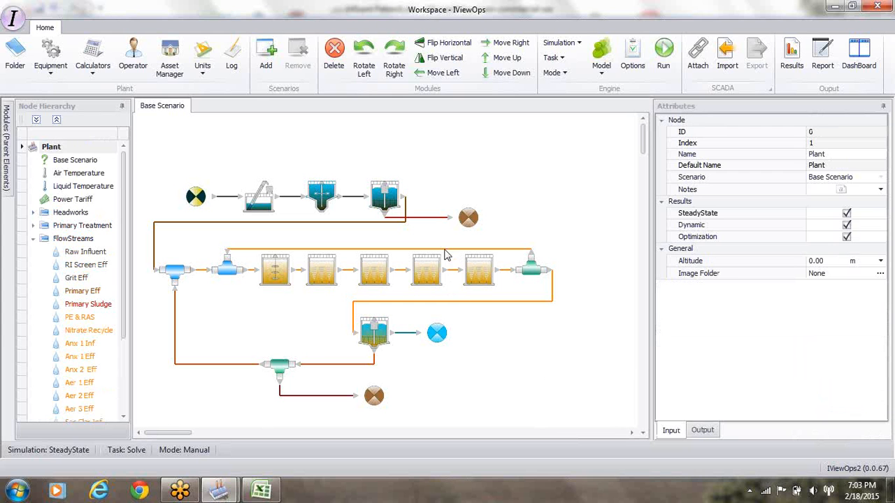
Step: Reroute the Nitrate Recycle stream's horizontal line slightly higher above the bioreactors
left_click(502, 252)
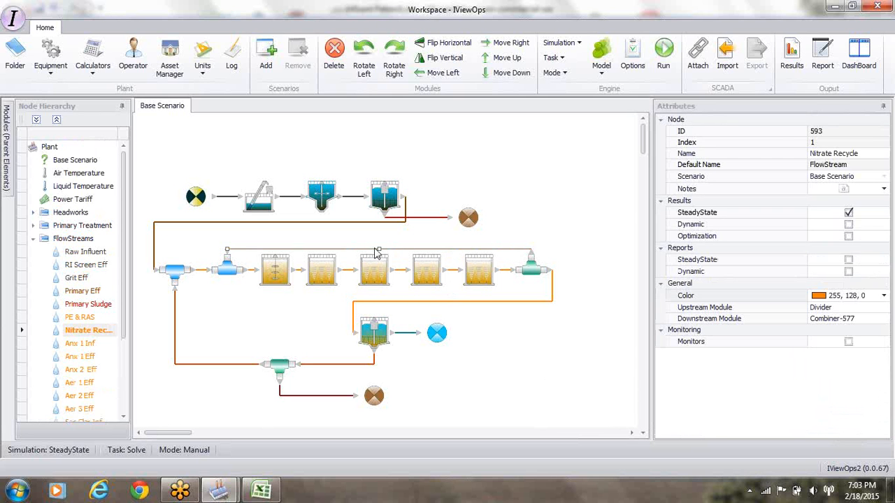
left_click_drag(380, 250, 379, 241)
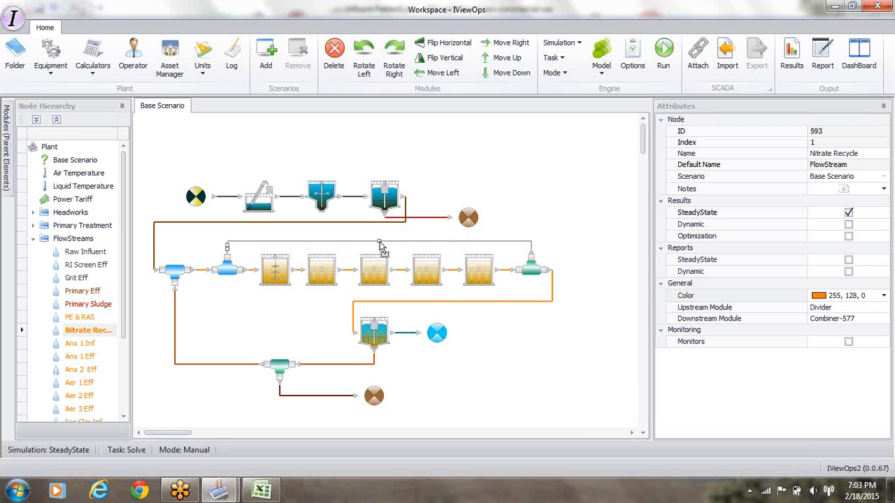
left_click(509, 345)
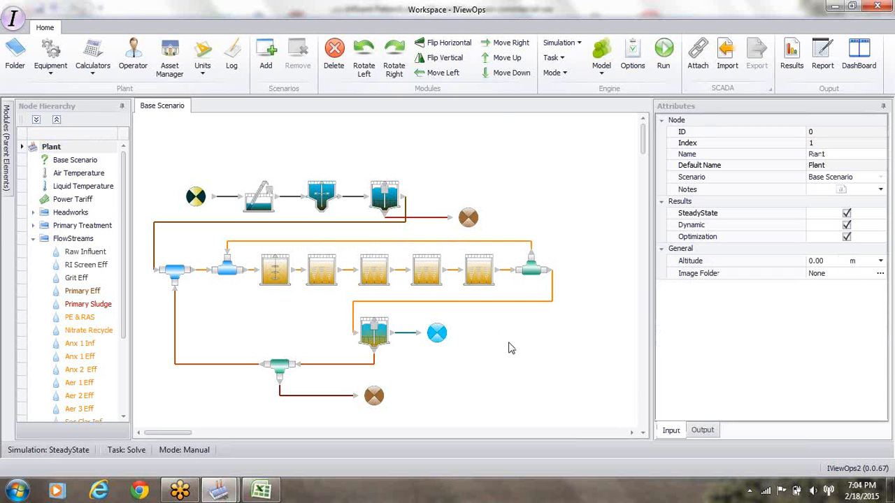
Step: Save the plant model as a new file named IViewOps_Services_1
left_click(371, 271)
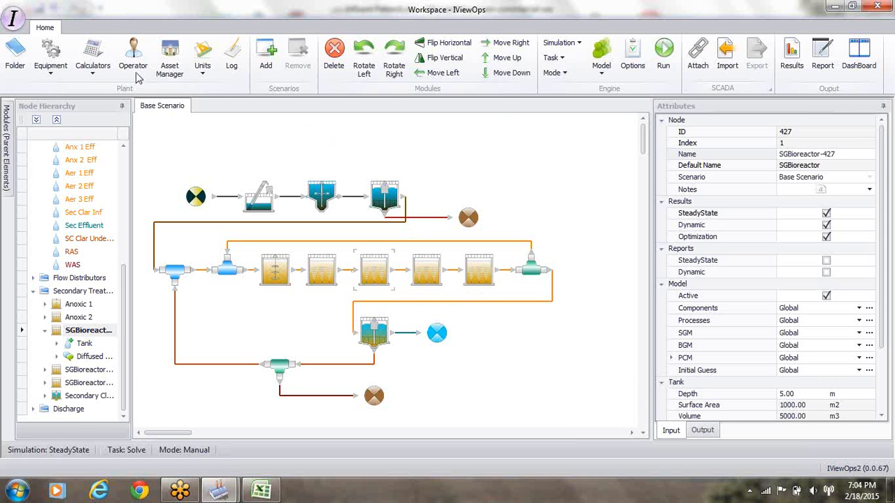
left_click(13, 18)
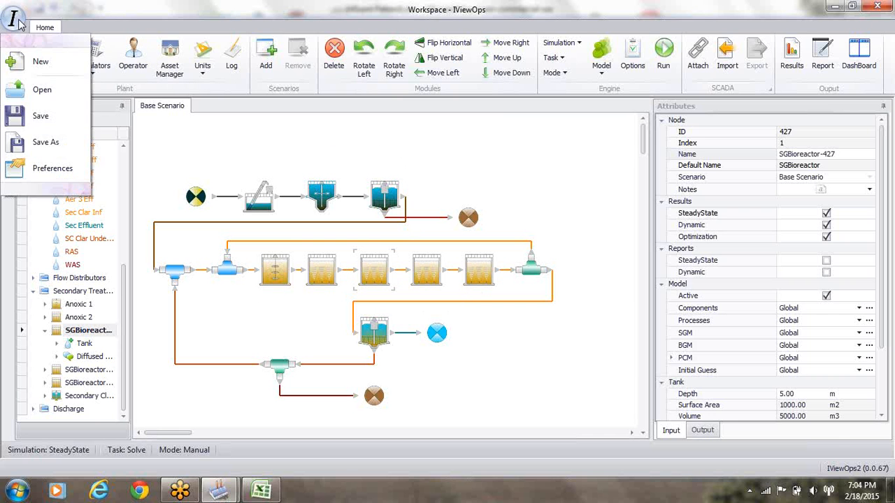
left_click(39, 147)
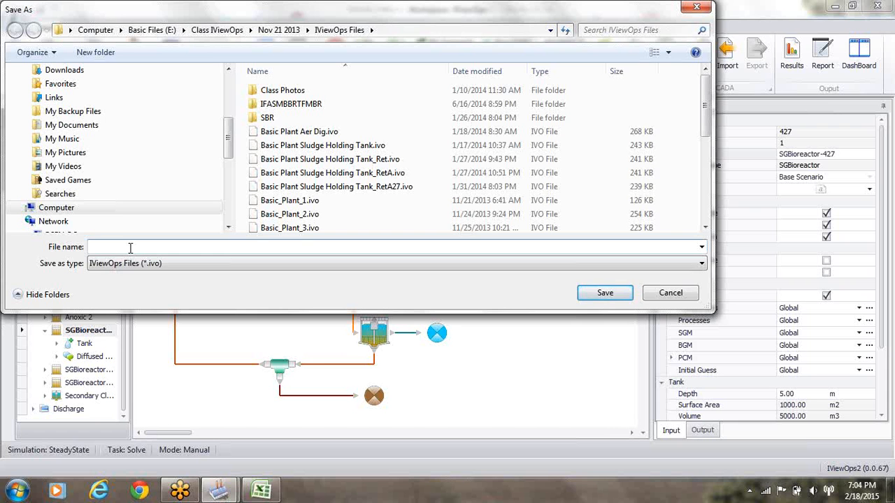
type("IVIew")
key("BackSpace")
key("BackSpace")
key("BackSpace")
type("iewOps_Service_1")
left_click(150, 250)
type("s")
left_click(618, 293)
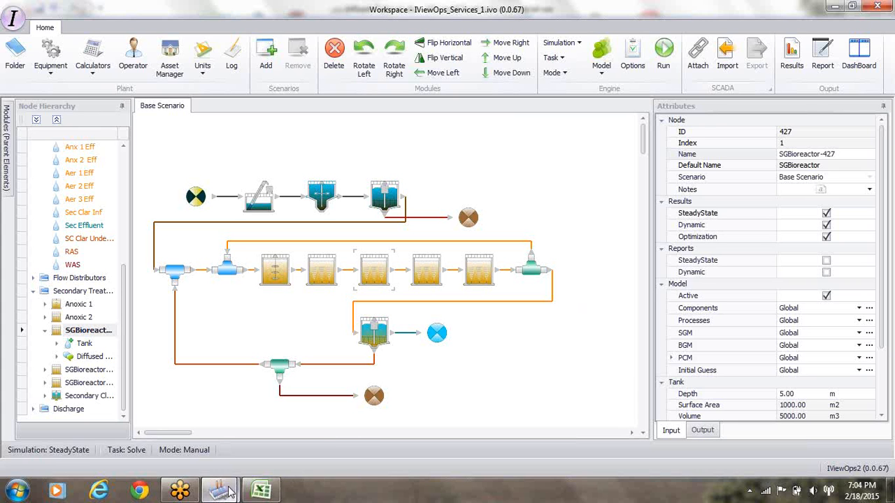
Step: Switch to the Basic_Plant_4_R67 model, run its steady-state simulation for the Base Scenario, and close the solver
mouse_move(220, 490)
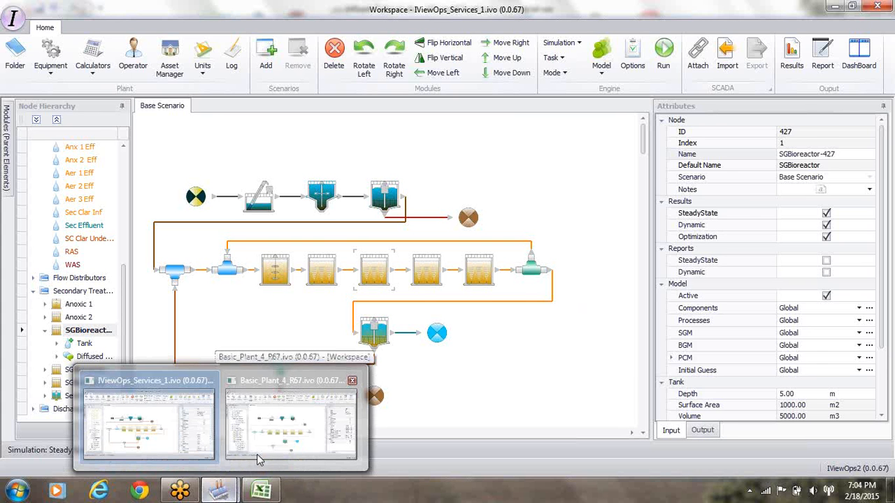
left_click(259, 459)
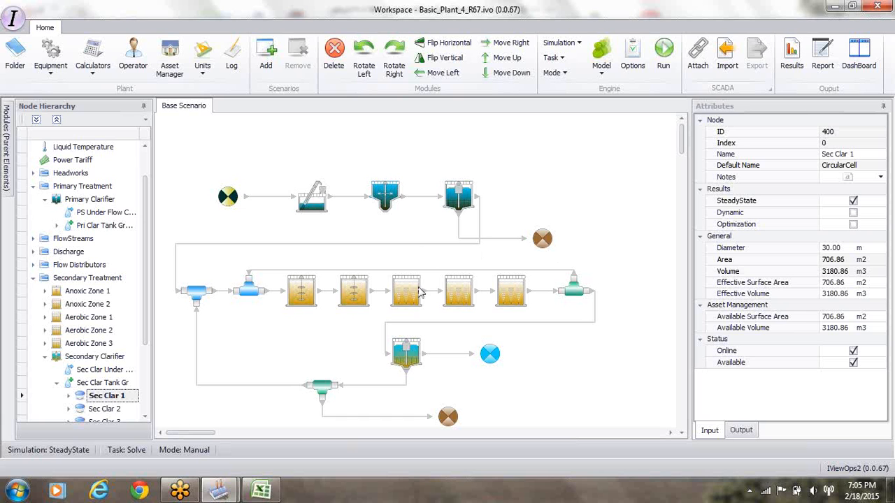
left_click(662, 56)
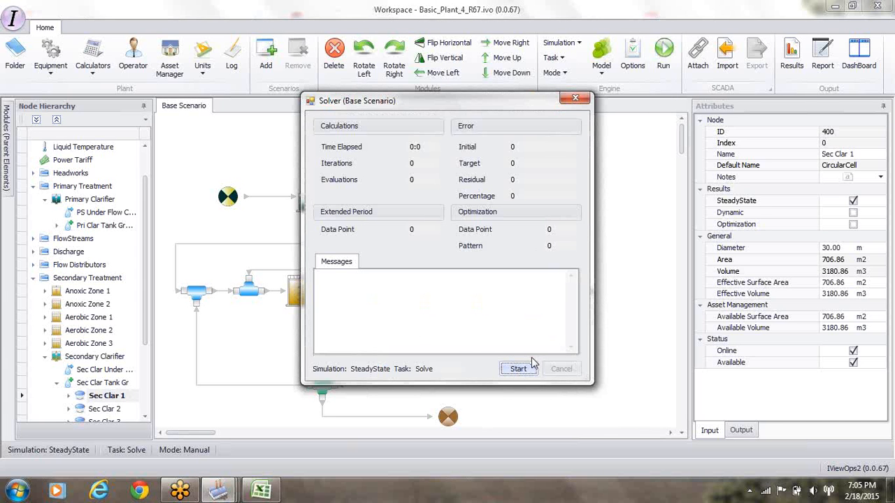
left_click(518, 369)
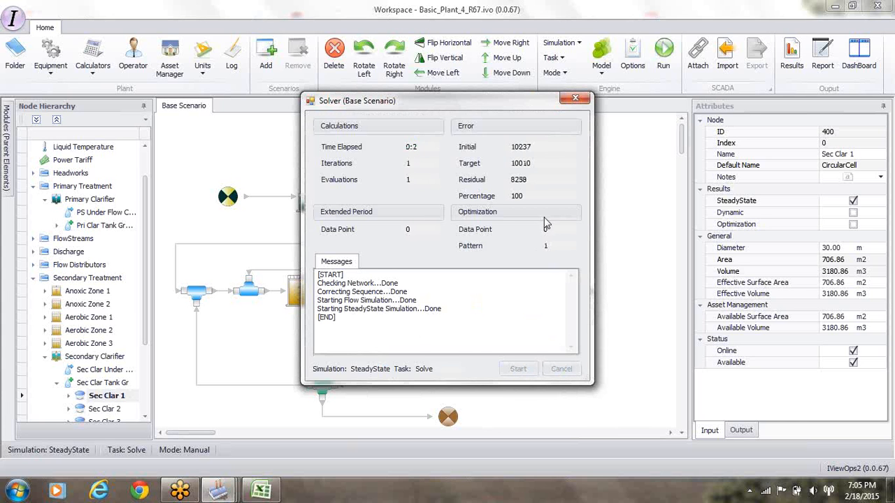
left_click(577, 100)
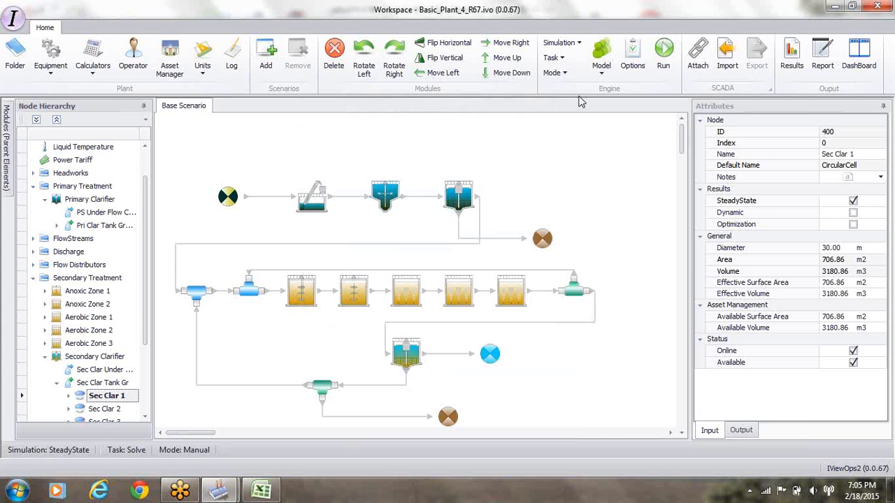
Step: Examine the general and steady-state solver options, switching the new initial guess on and back off to compare its settings
left_click(636, 63)
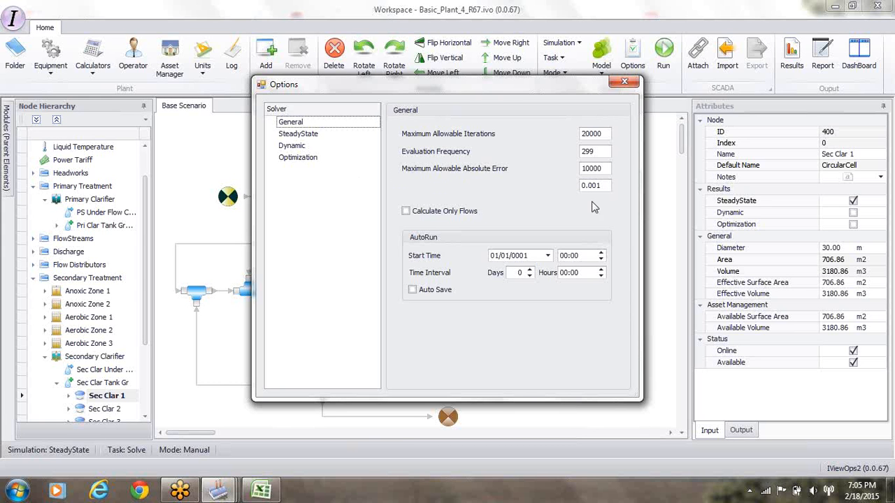
left_click(295, 134)
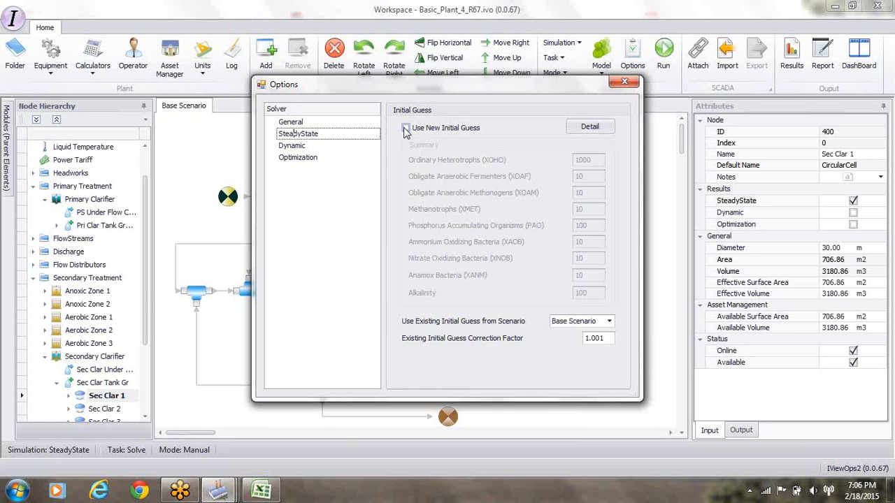
left_click(406, 129)
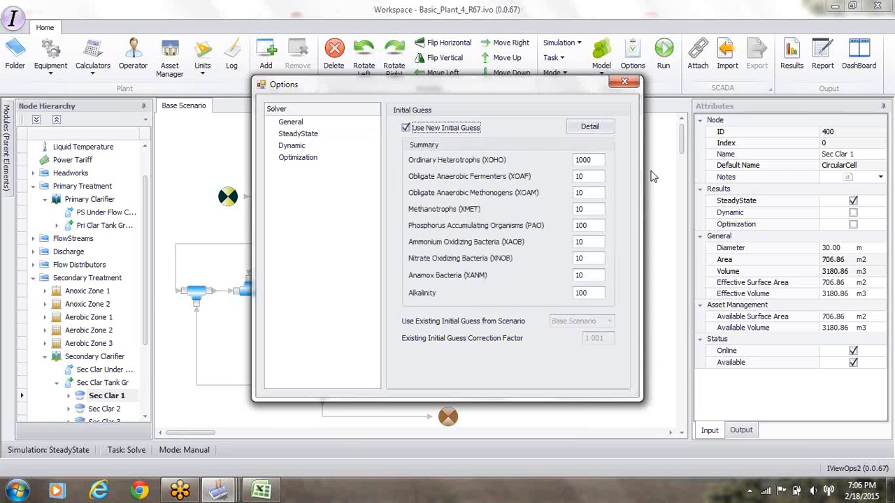
left_click(405, 130)
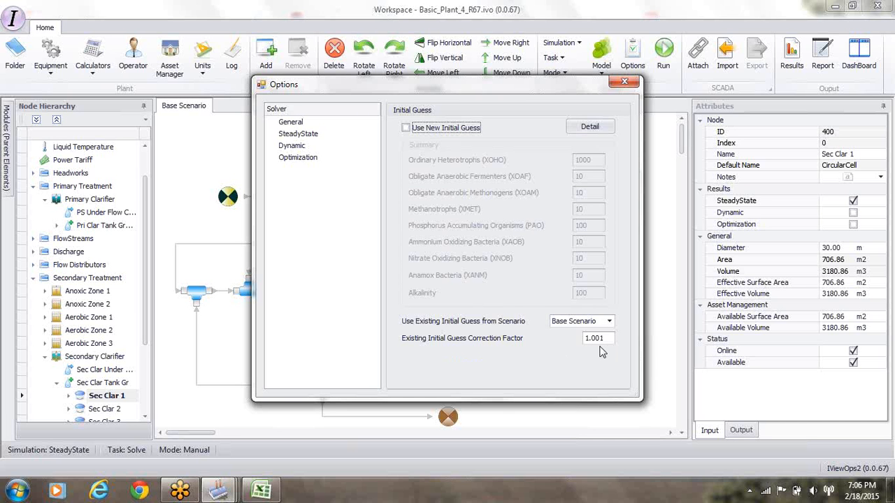
left_click(626, 83)
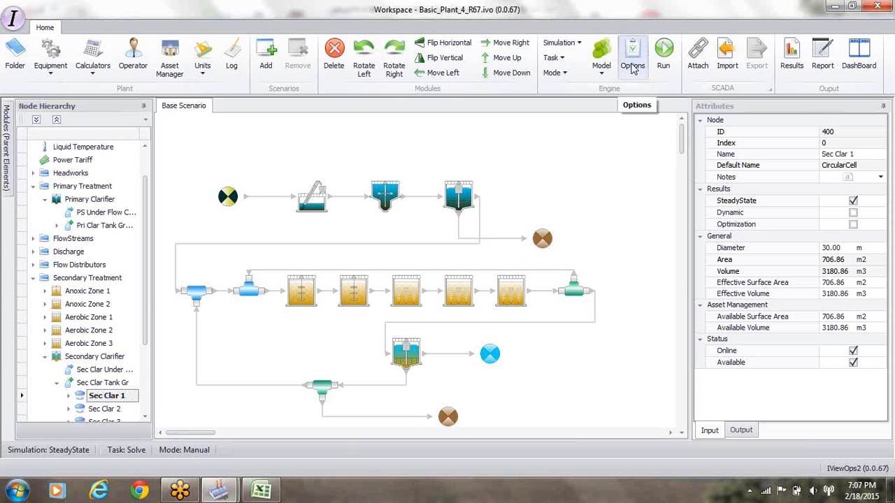
Step: Examine the model's soluble and particulate components and which of them are active
left_click(604, 76)
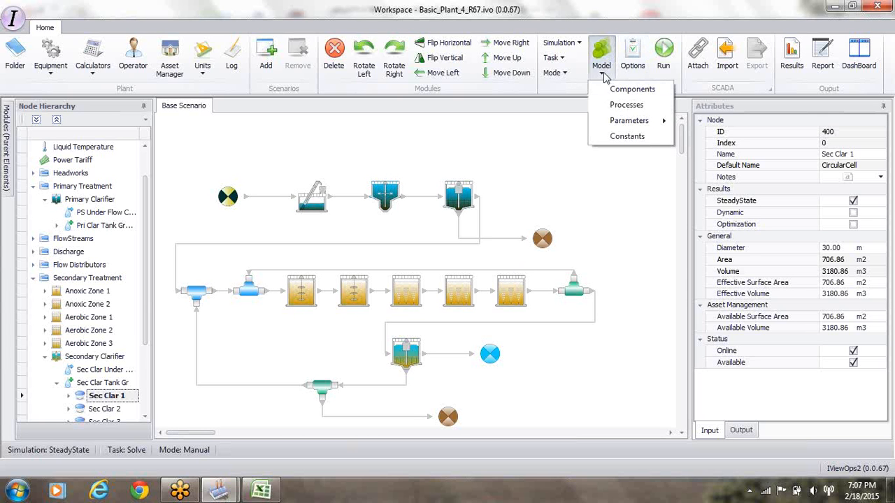
mouse_move(612, 125)
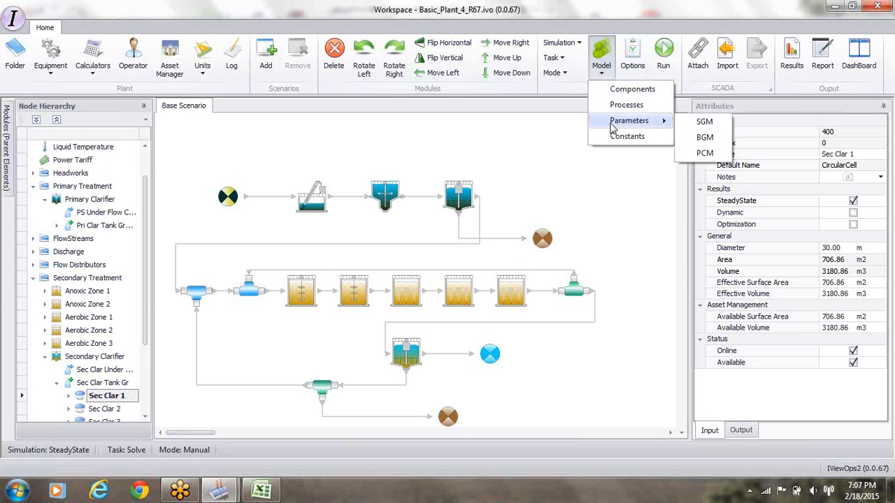
left_click(623, 90)
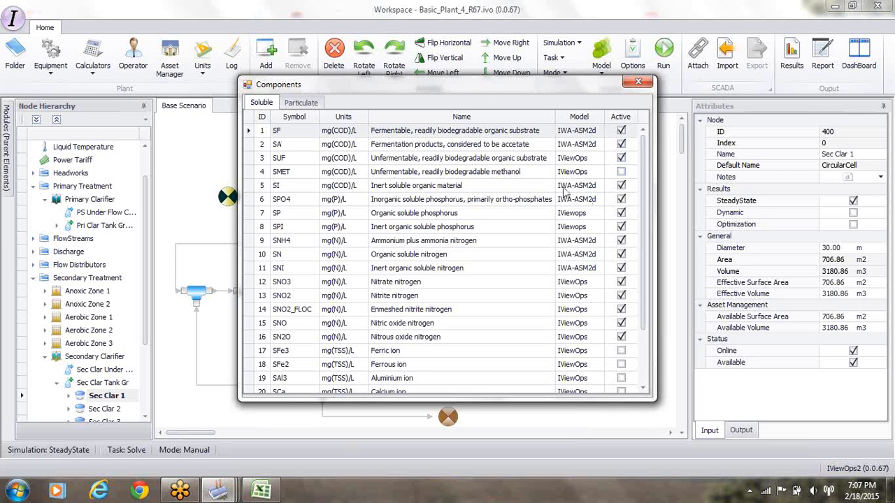
left_click(301, 105)
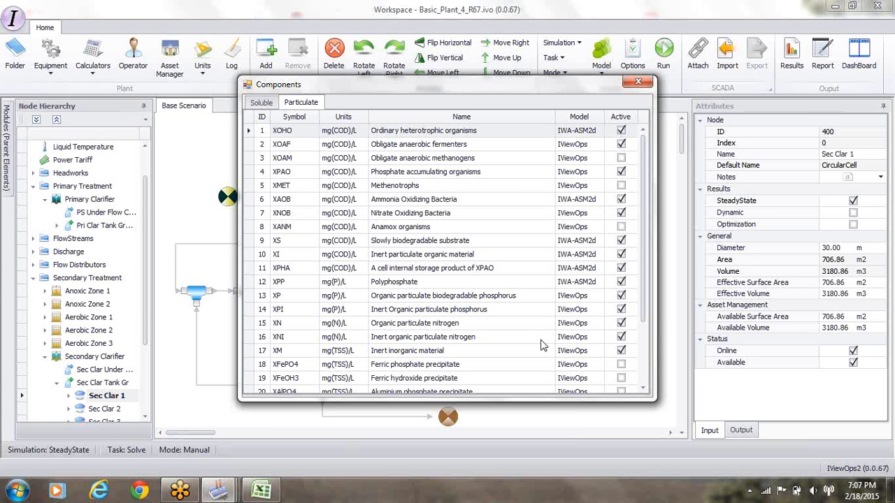
scroll(635, 361, "down", 2)
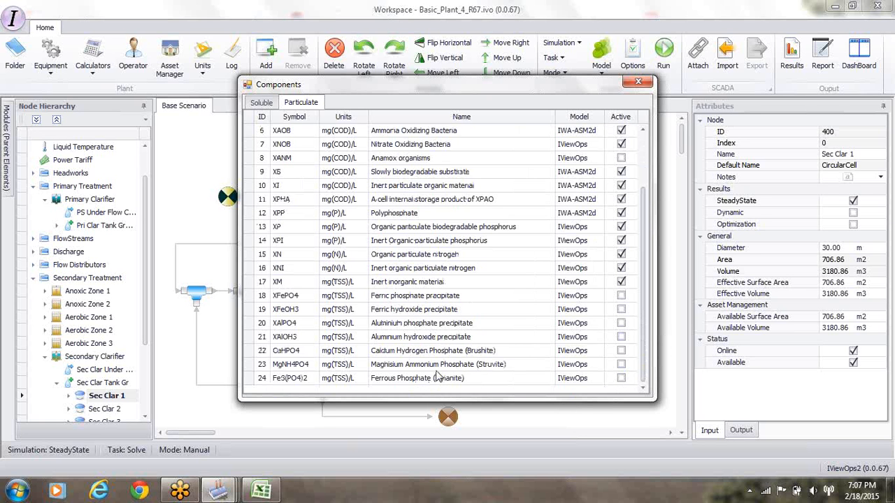
left_click(638, 84)
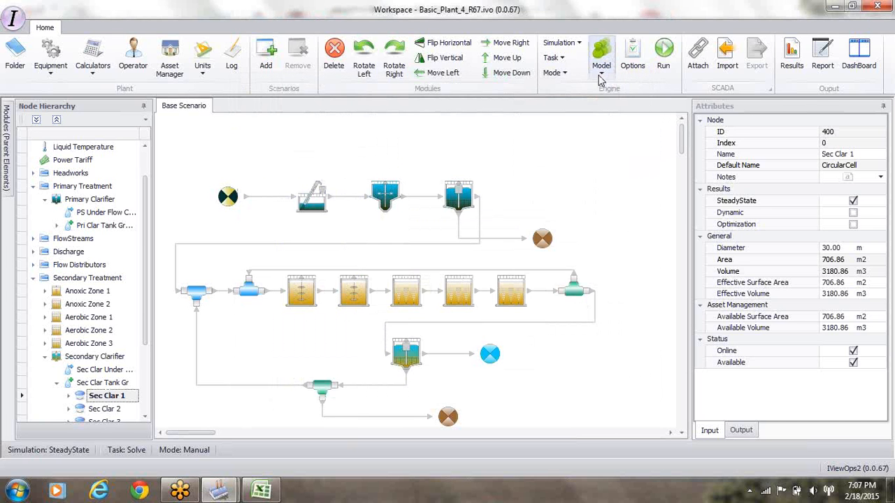
Step: Examine the model's list of growth, decay and precipitation processes and which are active
left_click(599, 75)
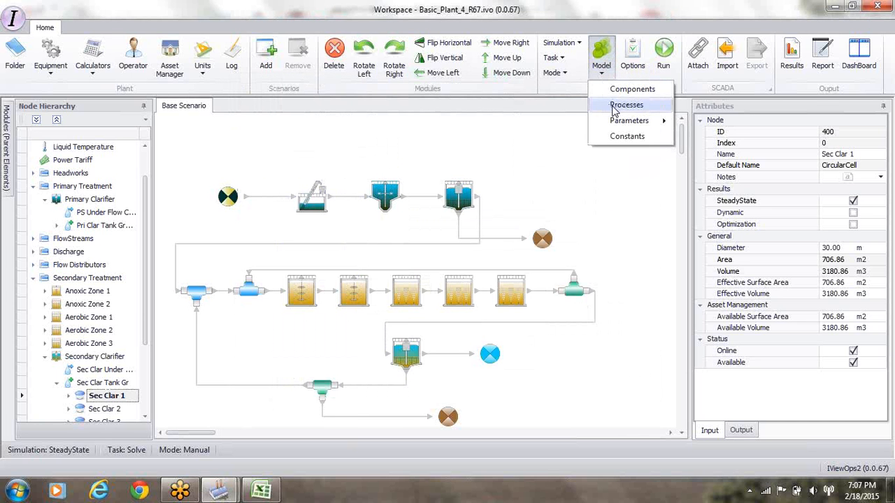
left_click(615, 108)
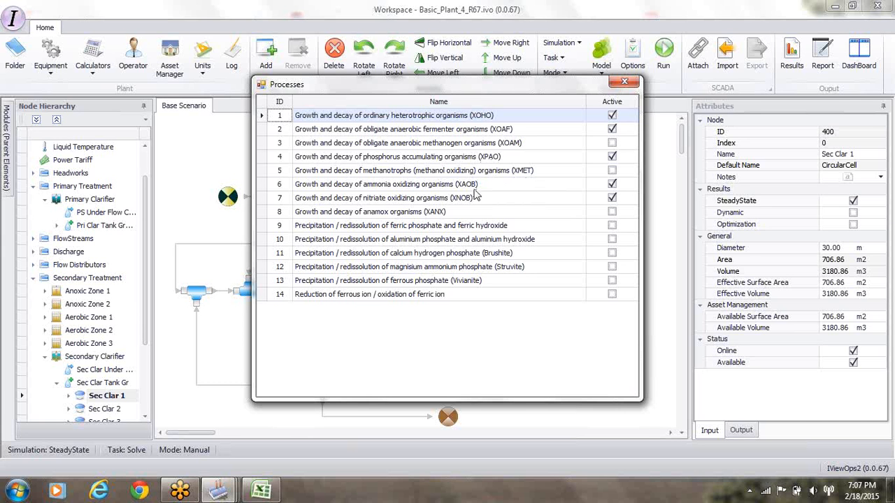
left_click(624, 83)
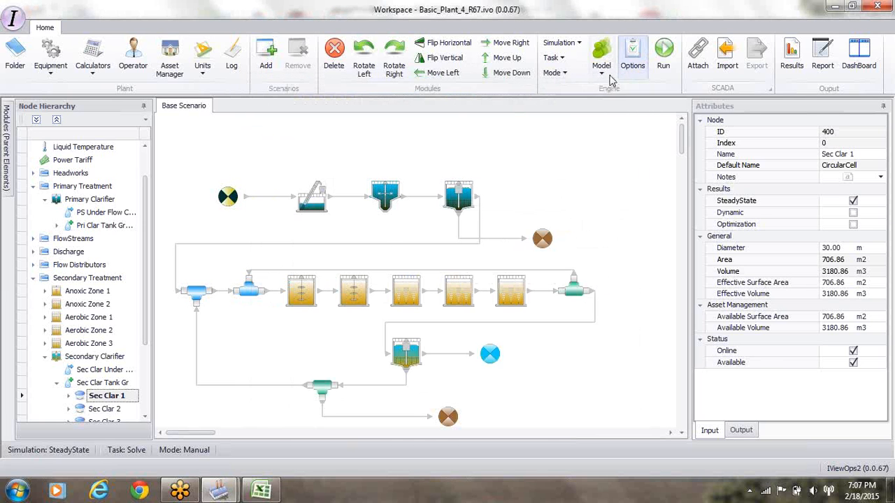
Step: Open the suspended growth model parameters and examine the aerobic, anoxic and anaerobic kinetic coefficients for OHO
left_click(605, 79)
mouse_move(615, 121)
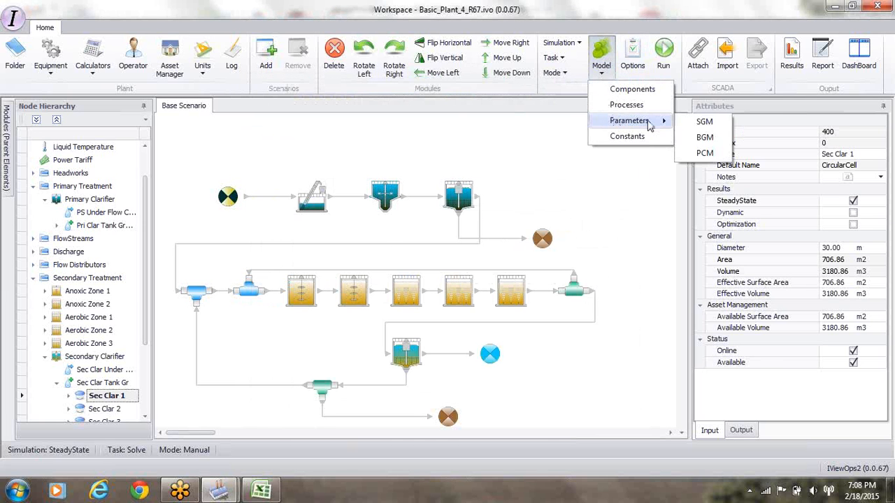
left_click(697, 122)
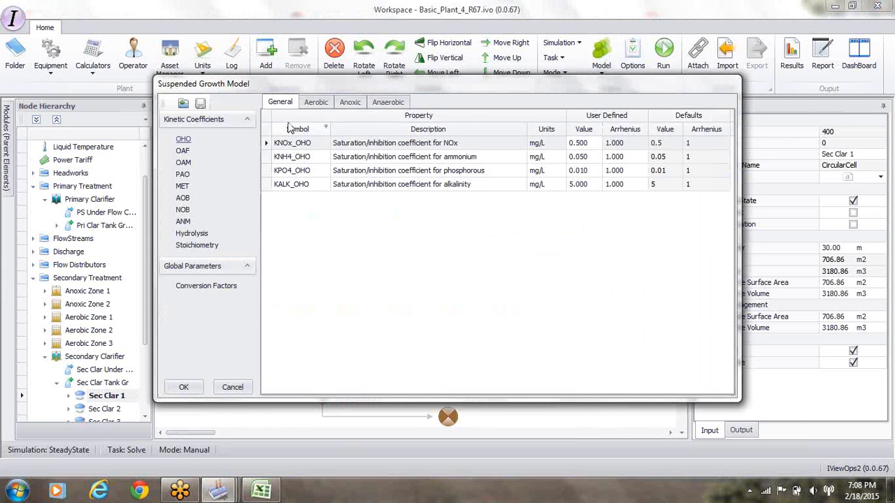
left_click(321, 104)
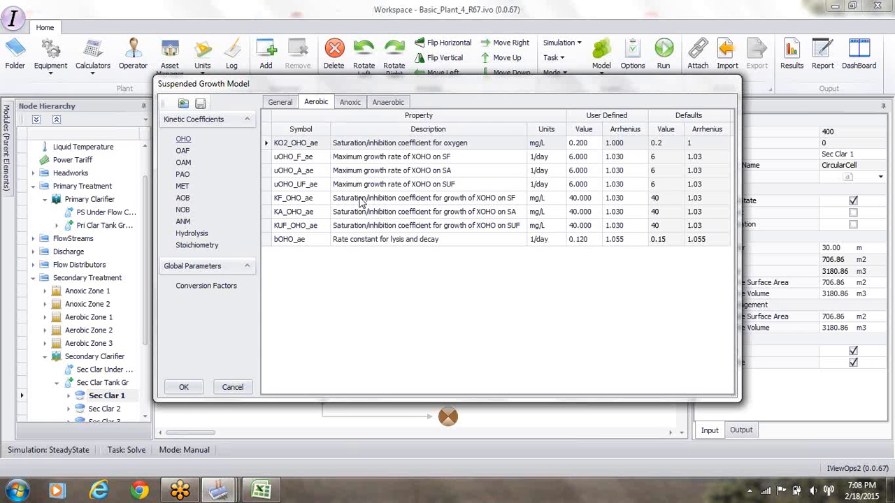
left_click(350, 105)
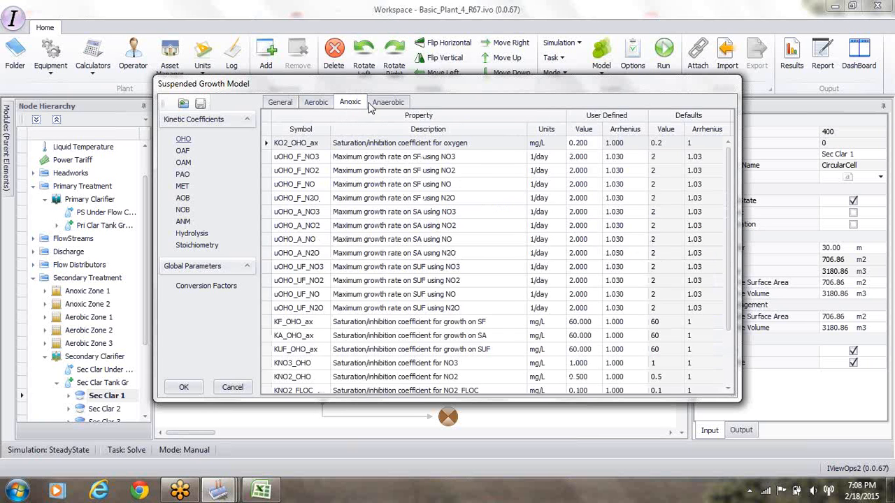
left_click(380, 105)
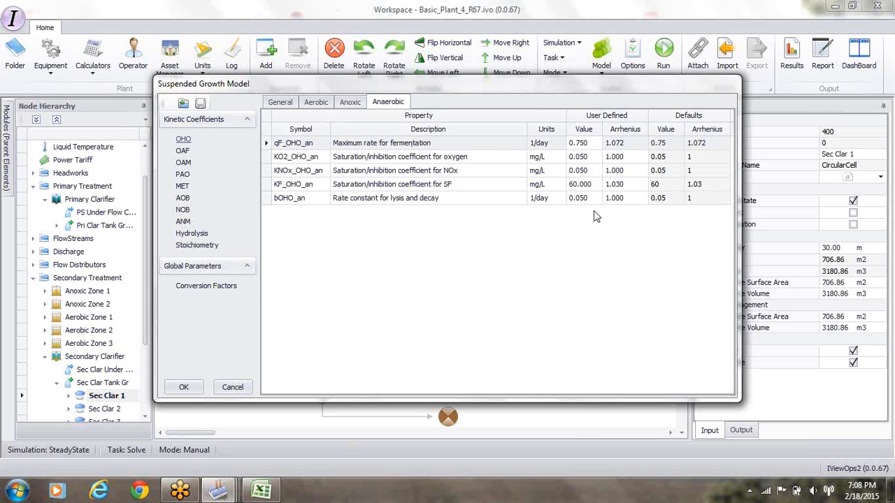
left_click(351, 103)
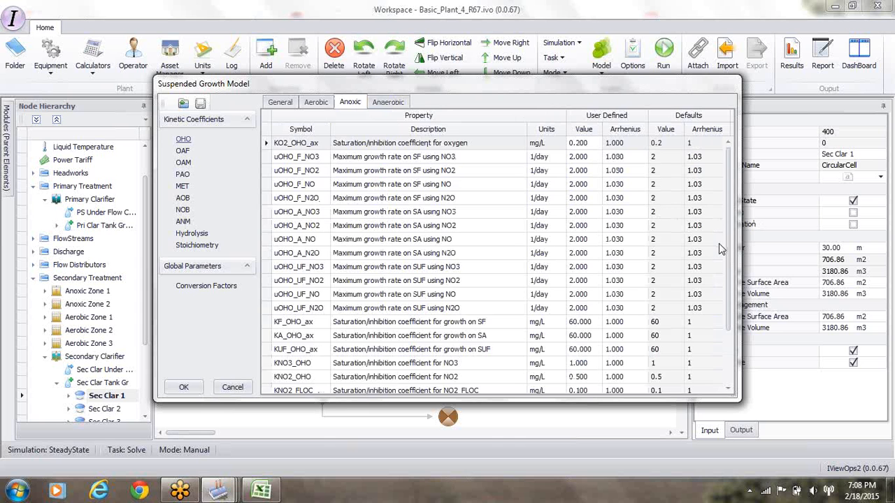
scroll(726, 299, "down", 1)
scroll(726, 299, "down", 1)
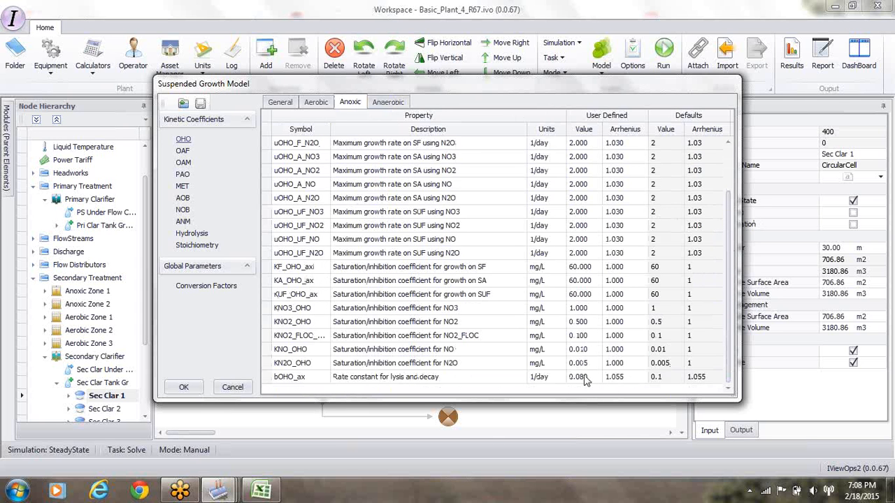
Step: Examine the AOB anoxic, general and aerobic kinetic coefficients and the general coefficients for NOB
left_click(182, 199)
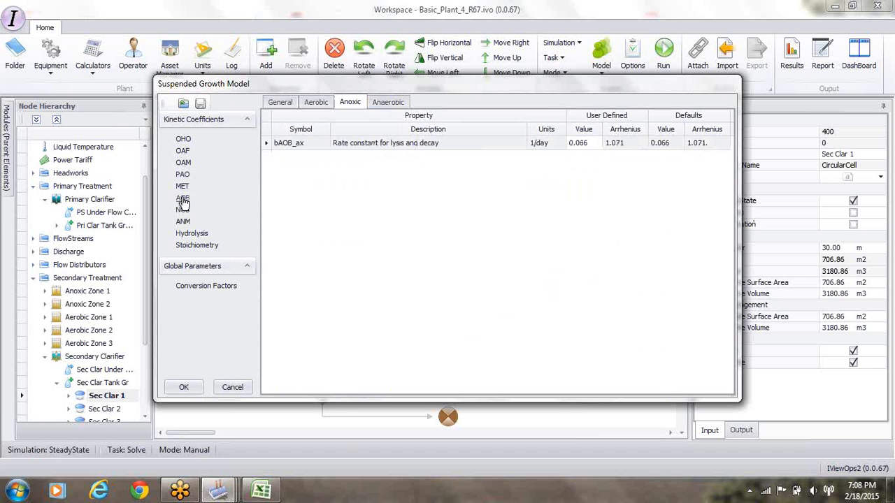
left_click(280, 103)
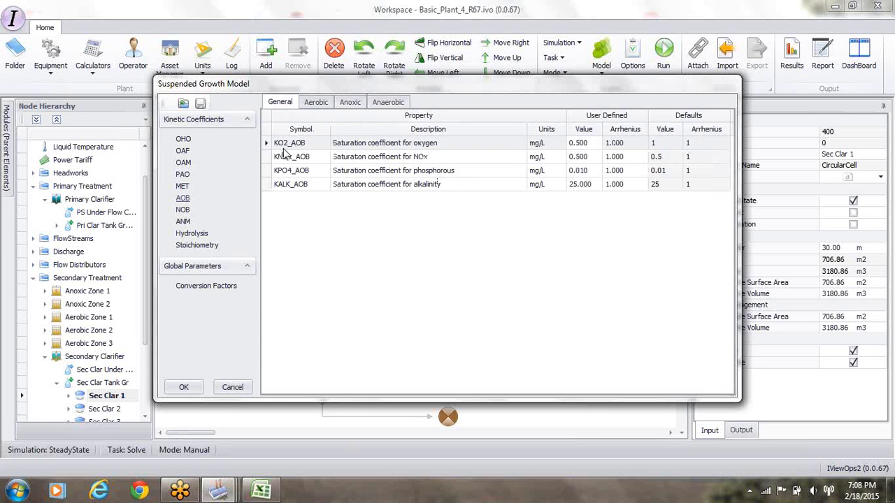
left_click(319, 108)
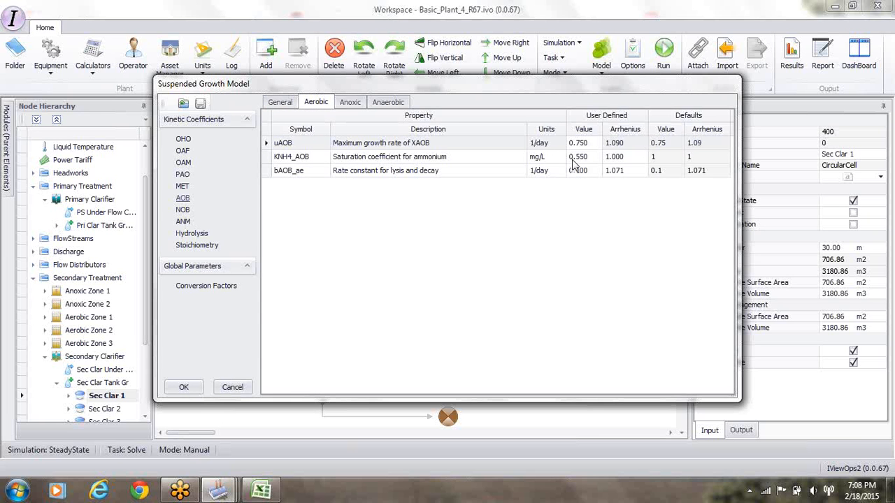
left_click(182, 211)
left_click(281, 102)
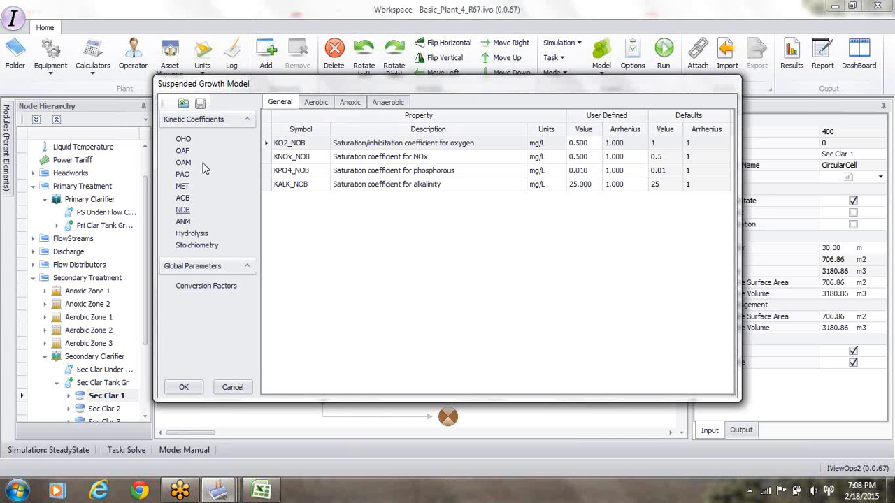
Step: Save the suspended growth model parameters as SGM Class 1.sgm, replacing the existing file, and accept the parameter settings
left_click(201, 104)
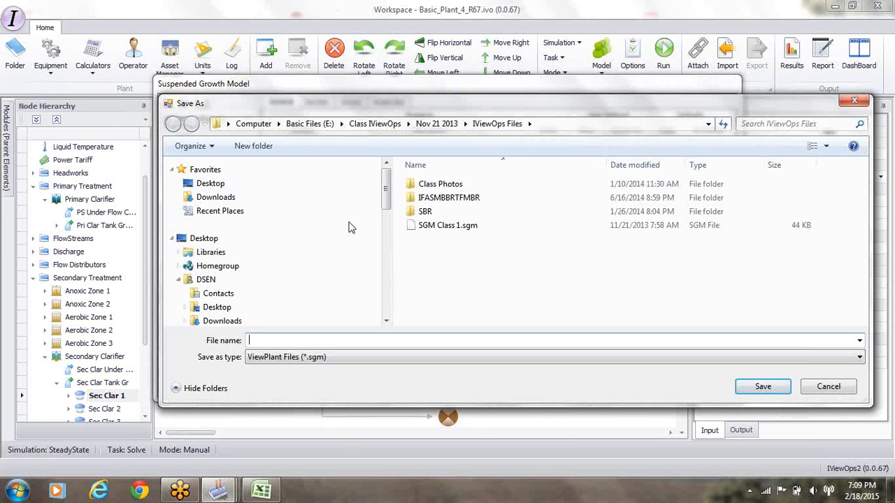
left_click(449, 231)
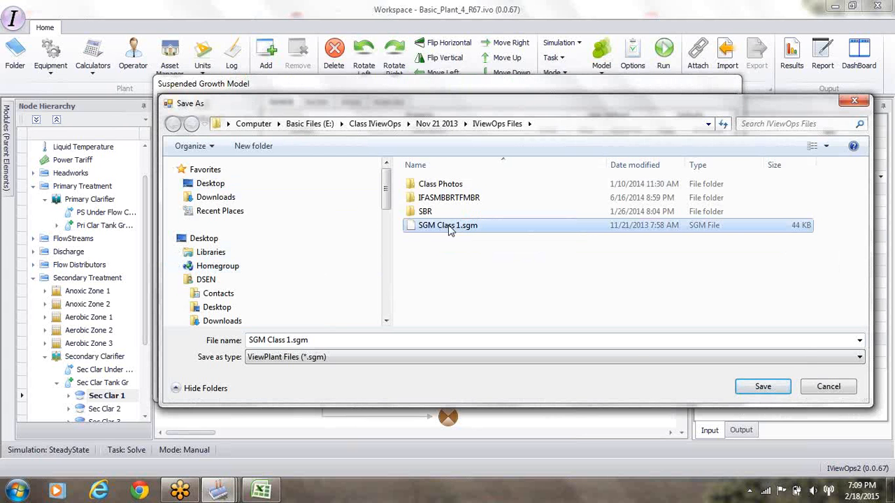
left_click(763, 389)
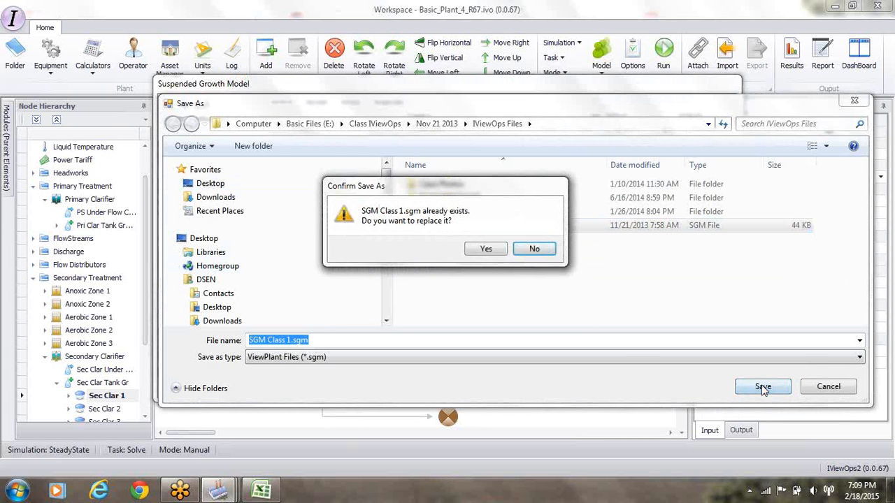
left_click(485, 250)
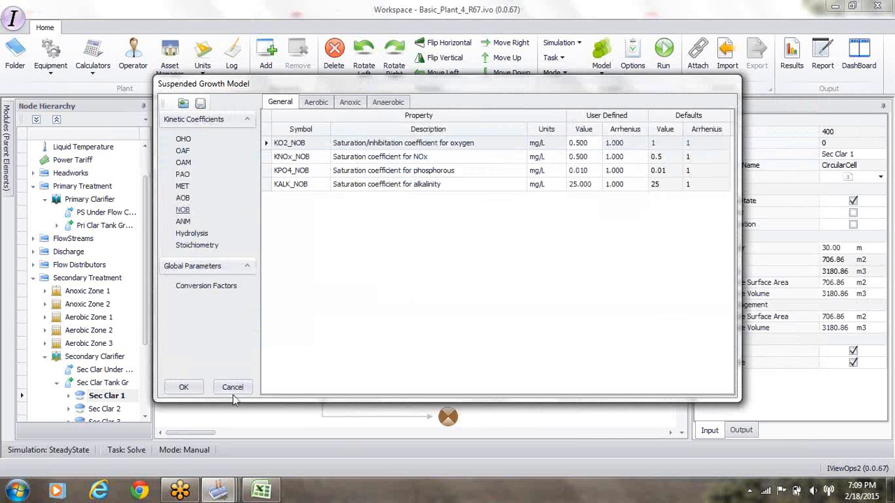
left_click(191, 393)
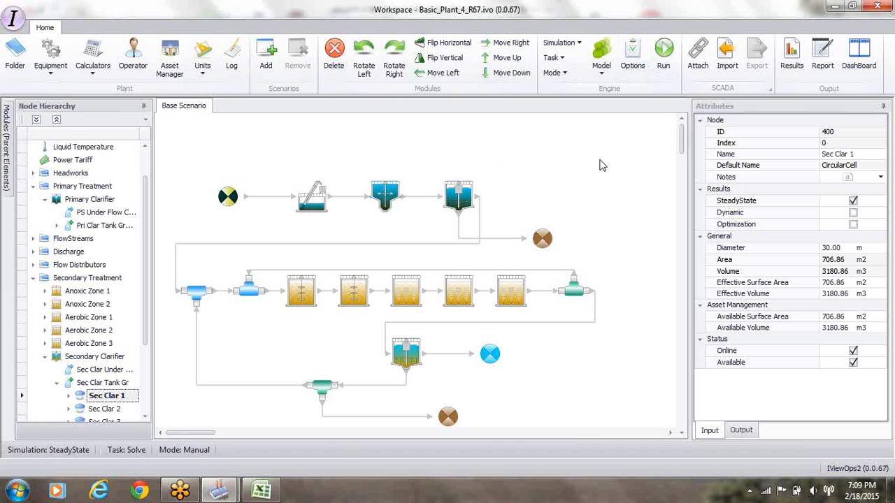
Step: Examine the summary constituents of the raw influent stream and the Aerobic Zone 3 effluent stream
left_click(271, 198)
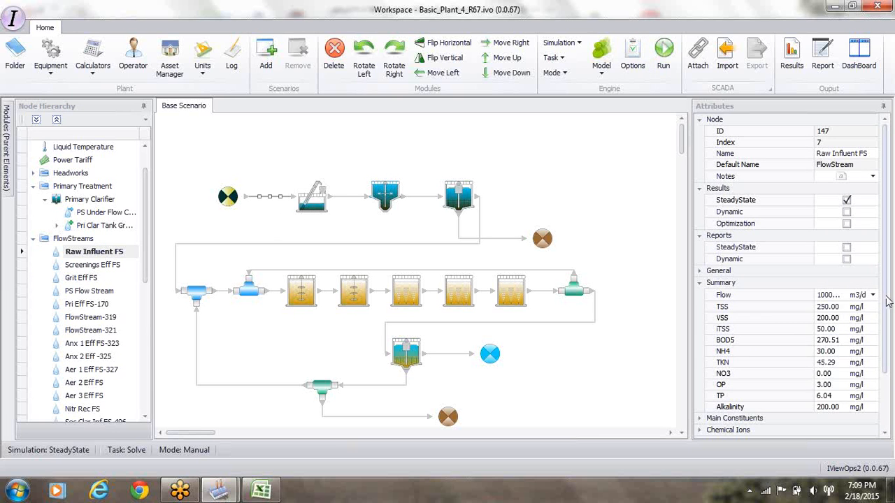
left_click_drag(885, 296, 886, 334)
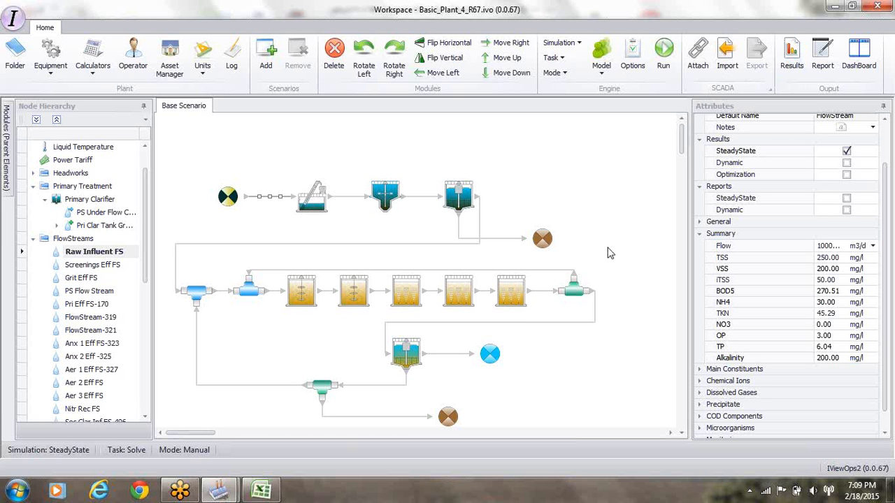
left_click(545, 295)
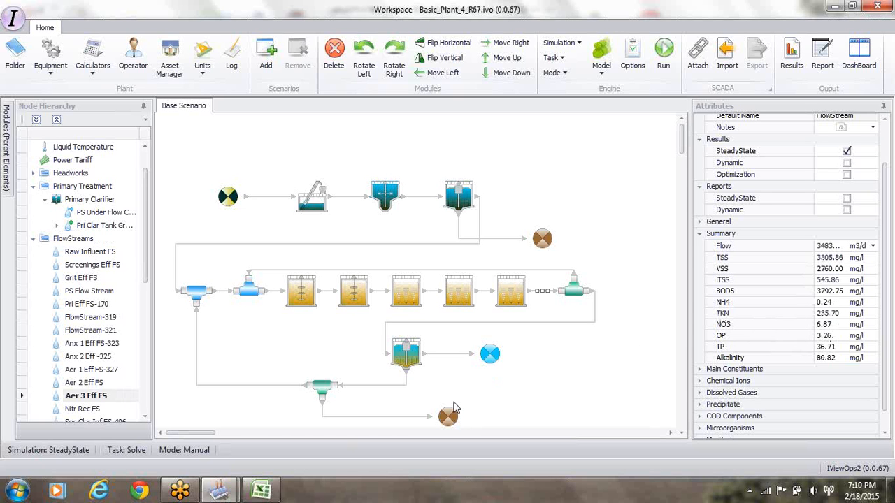
Step: Examine the secondary clarifier underflow's summary, microorganisms, COD components, chemical ions and precipitates
left_click(390, 385)
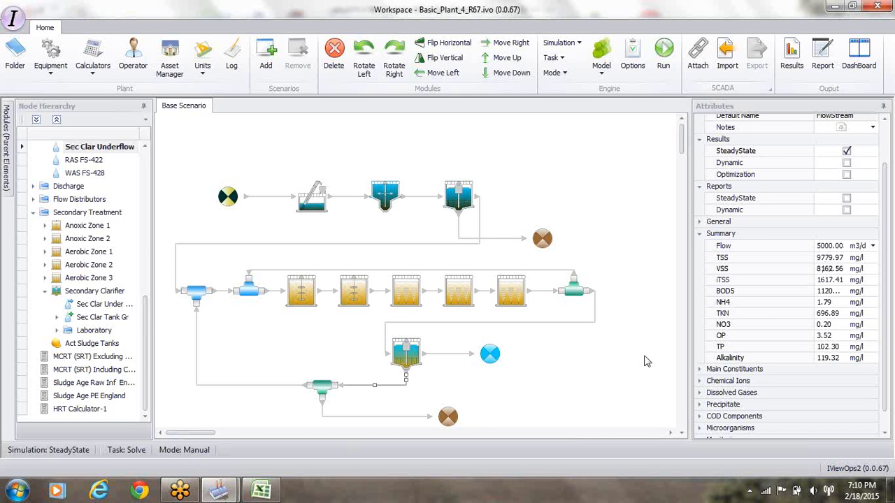
left_click(700, 429)
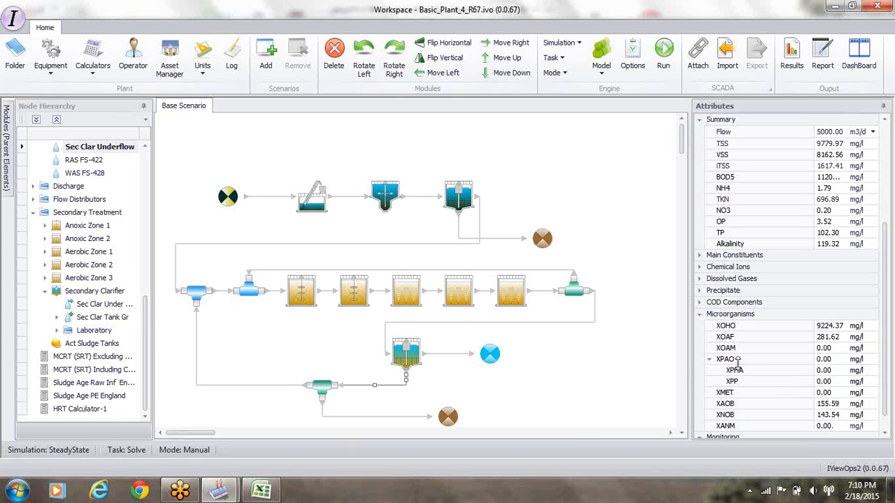
left_click(699, 306)
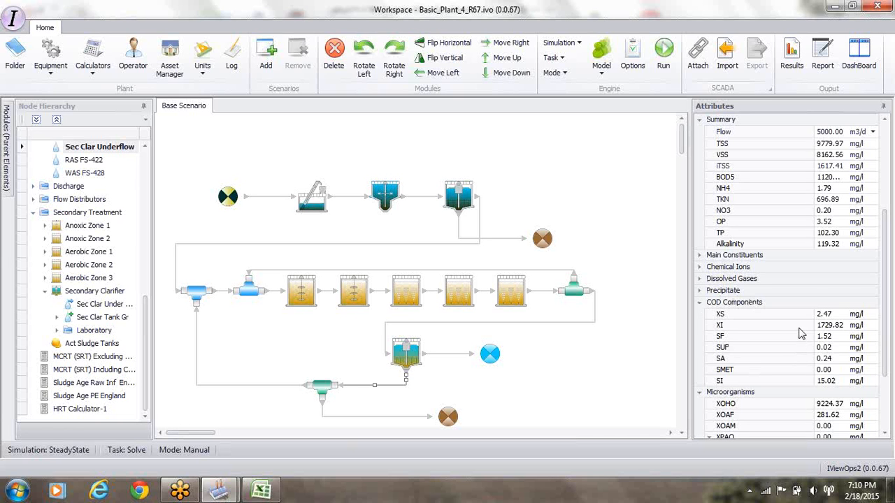
left_click(699, 267)
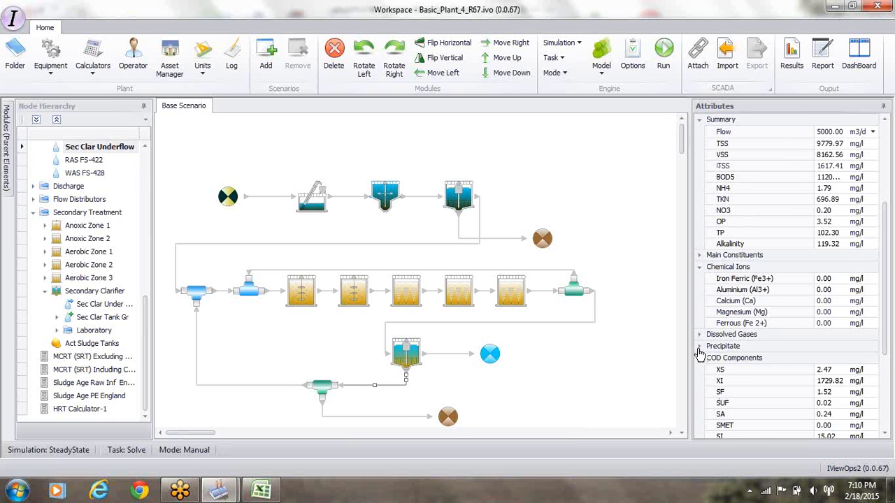
left_click(699, 346)
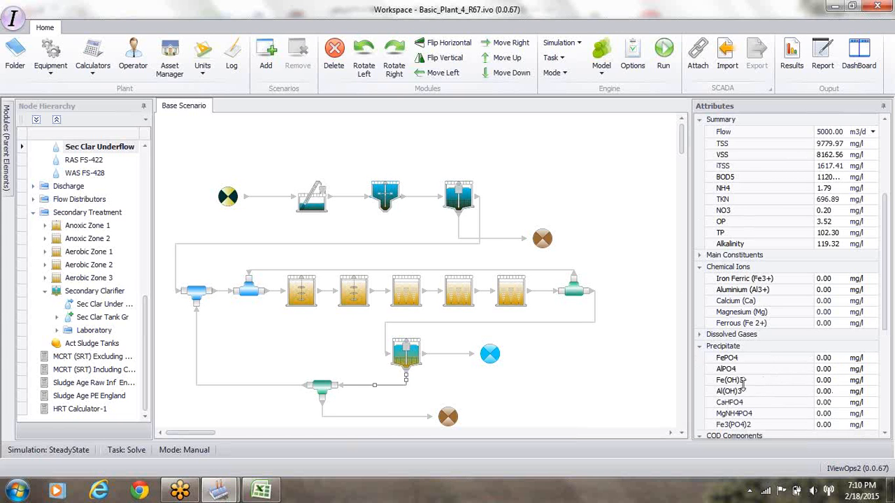